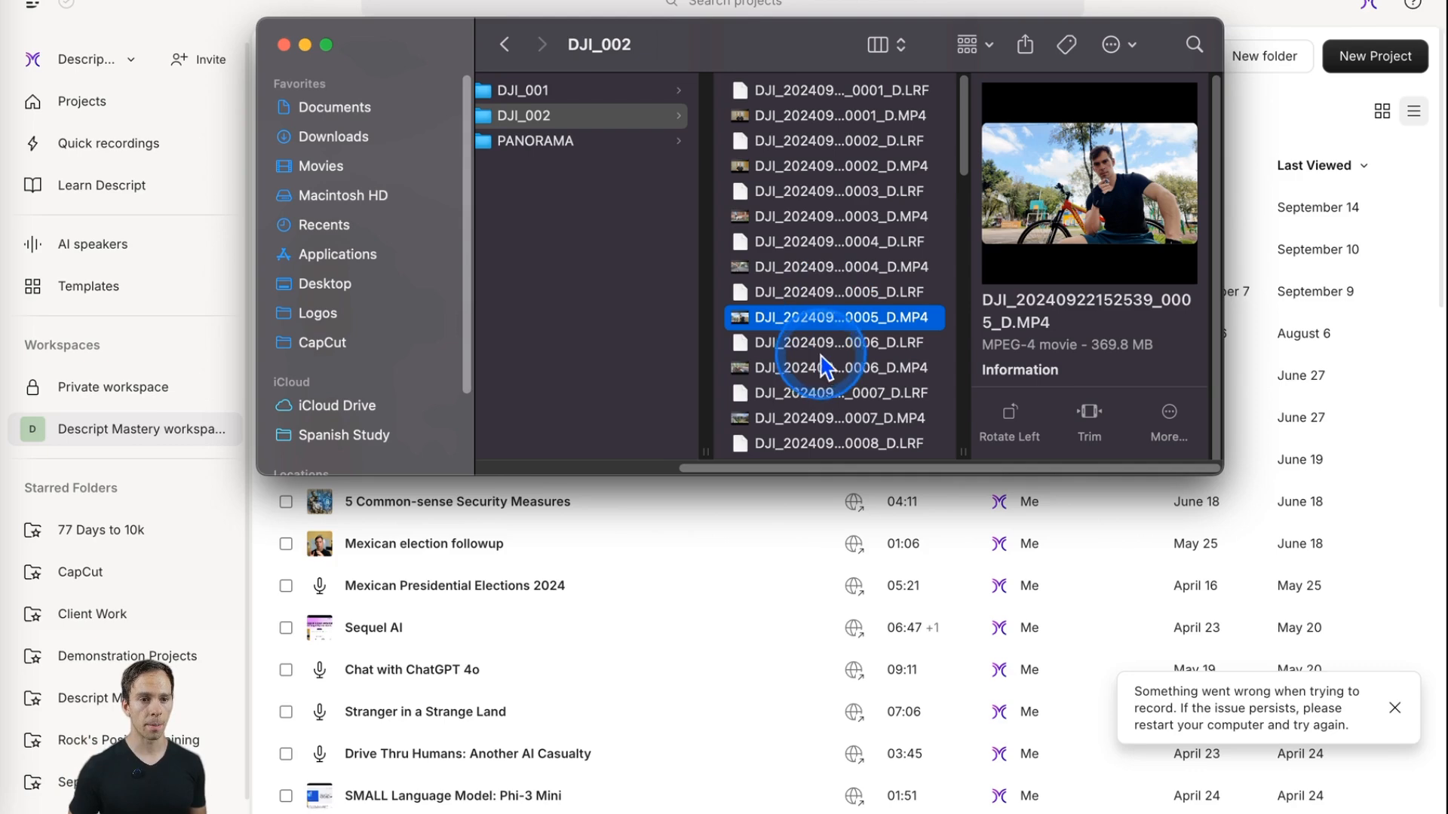
# Preview the MP4 clips from 0005 through 0011 in the DJI_002 folder to check which footage to use
pyautogui.moveTo(1027, 215)
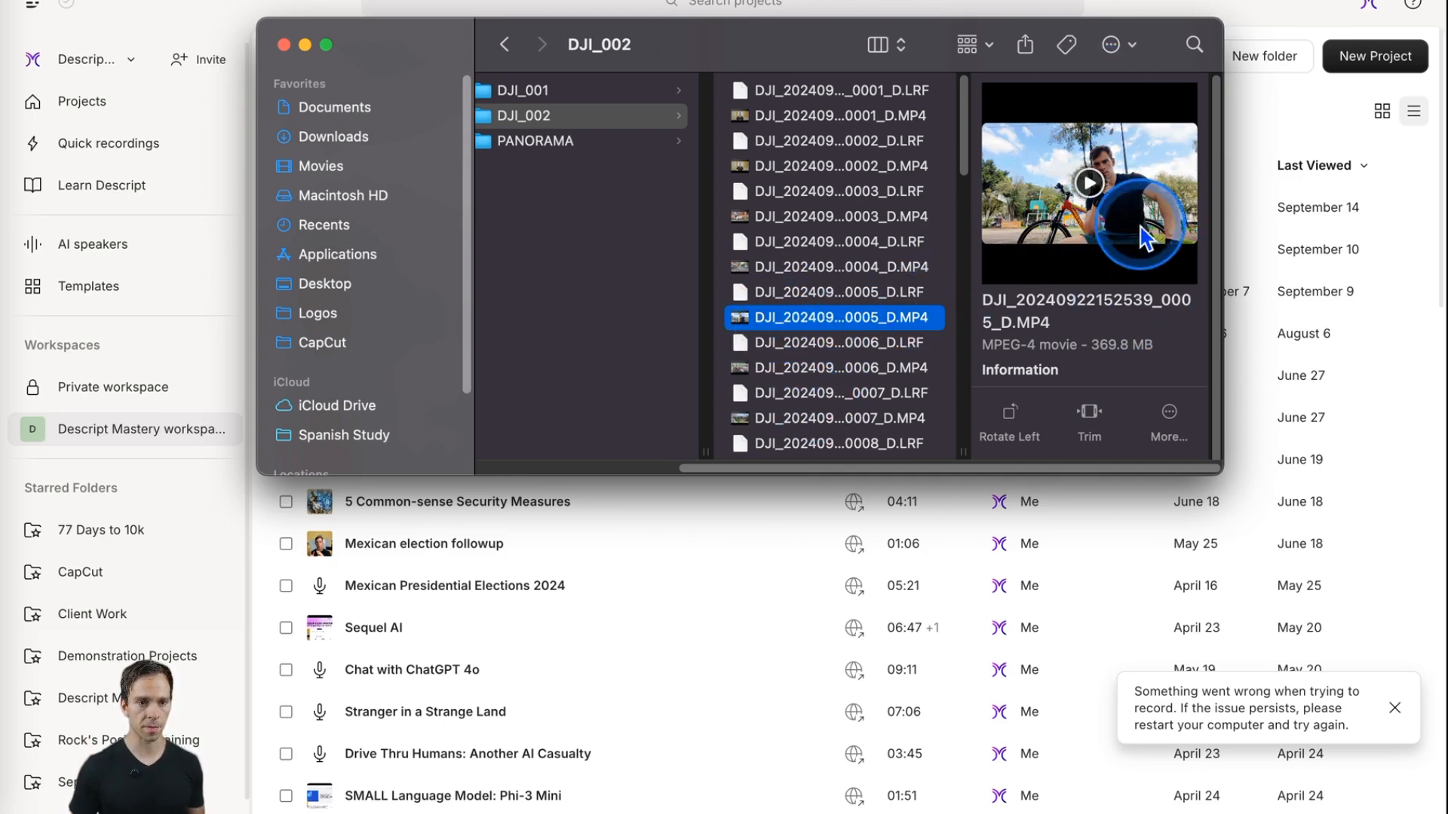
pyautogui.scroll(-4, 822, 362)
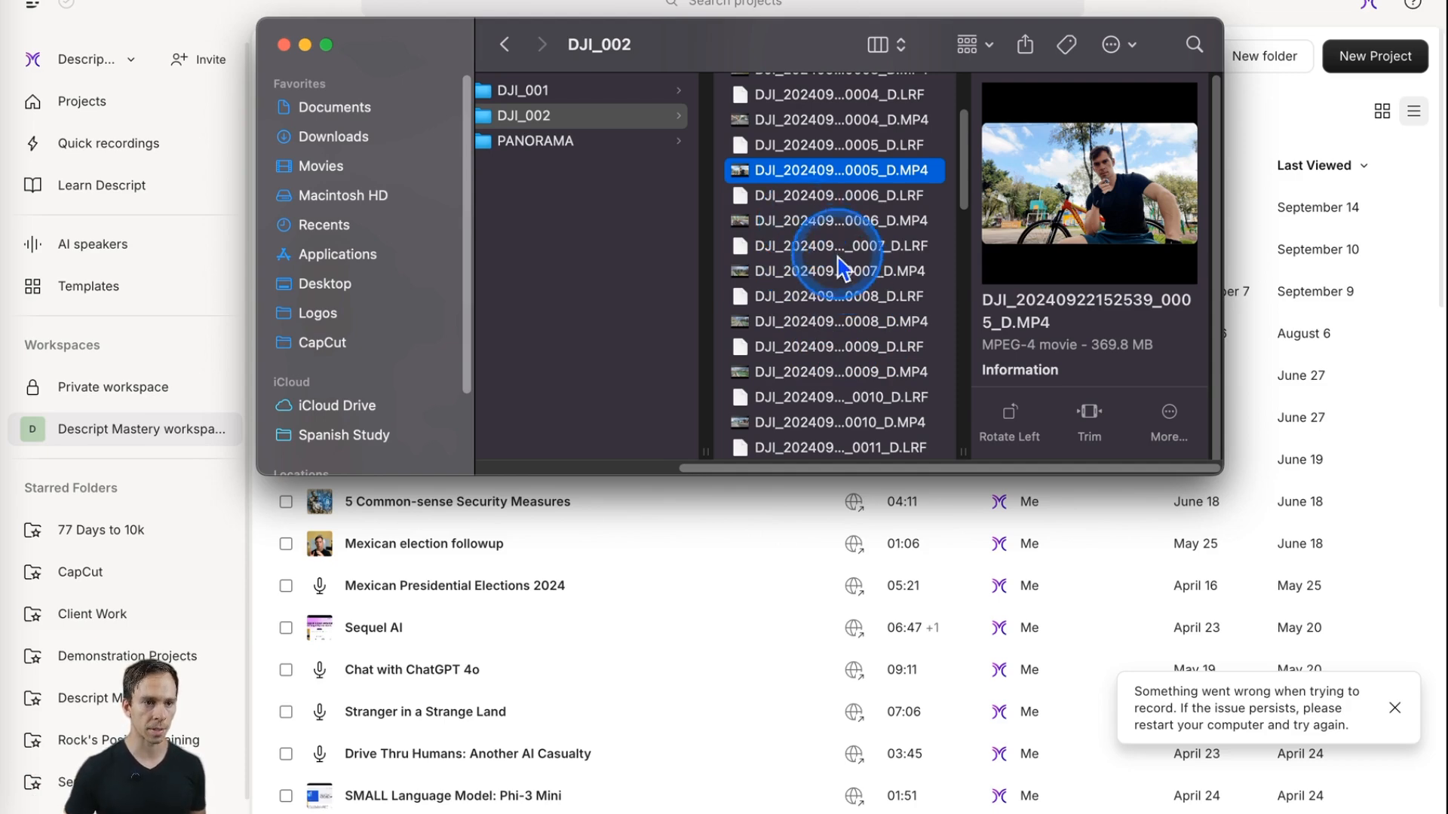
pyautogui.click(797, 321)
pyautogui.scroll(-3, 797, 319)
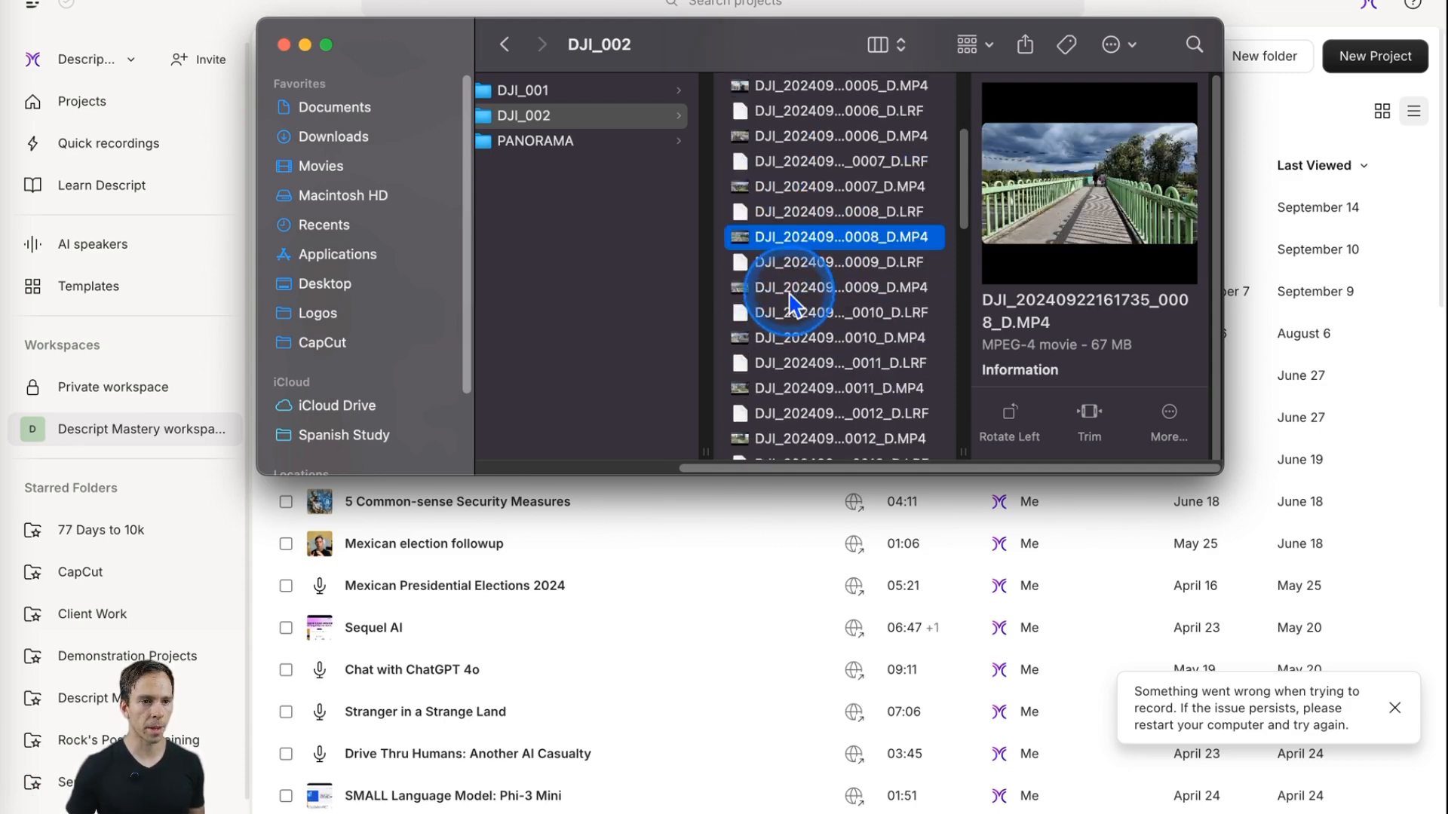
pyautogui.click(790, 293)
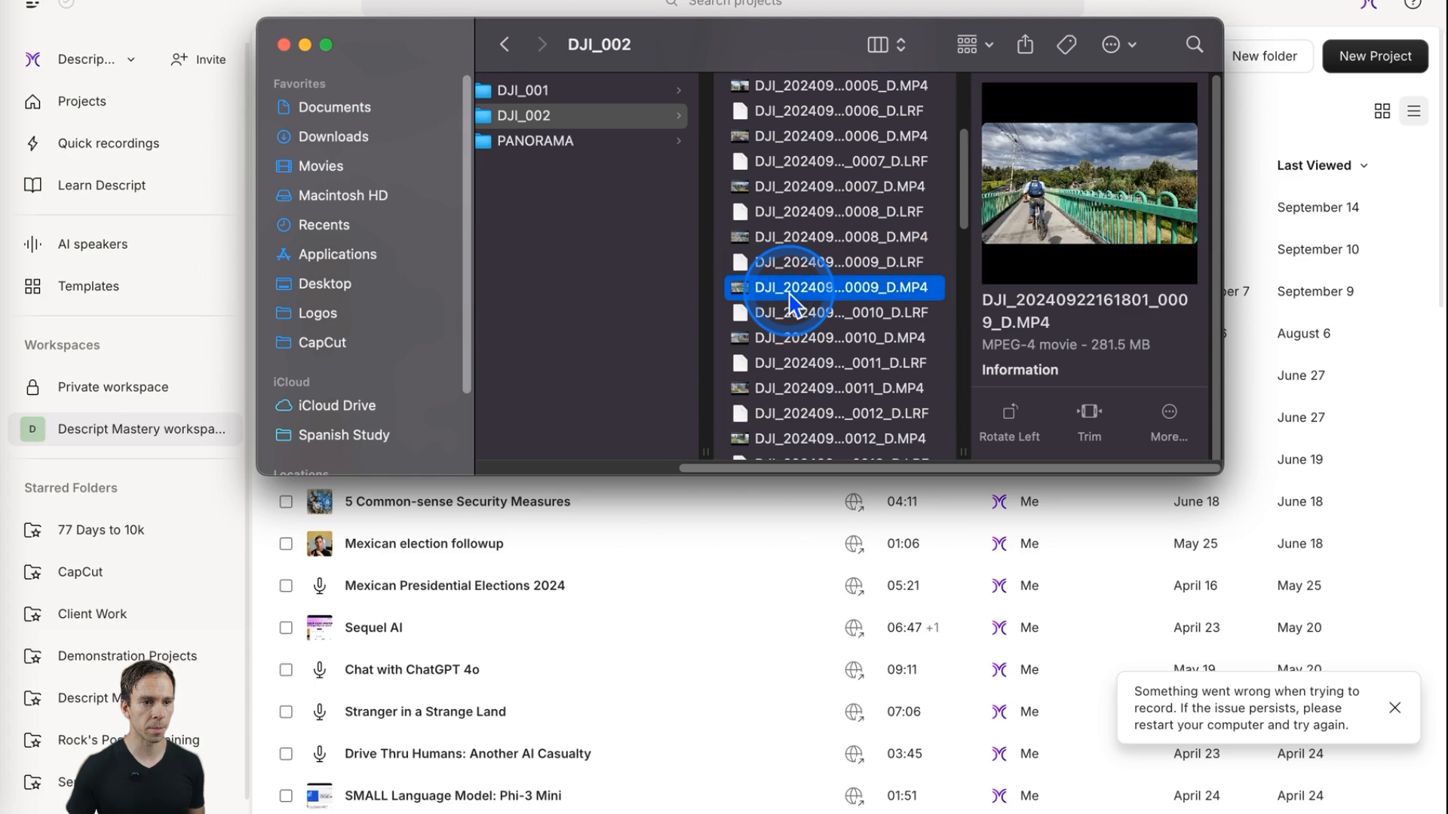
pyautogui.scroll(-1, 799, 298)
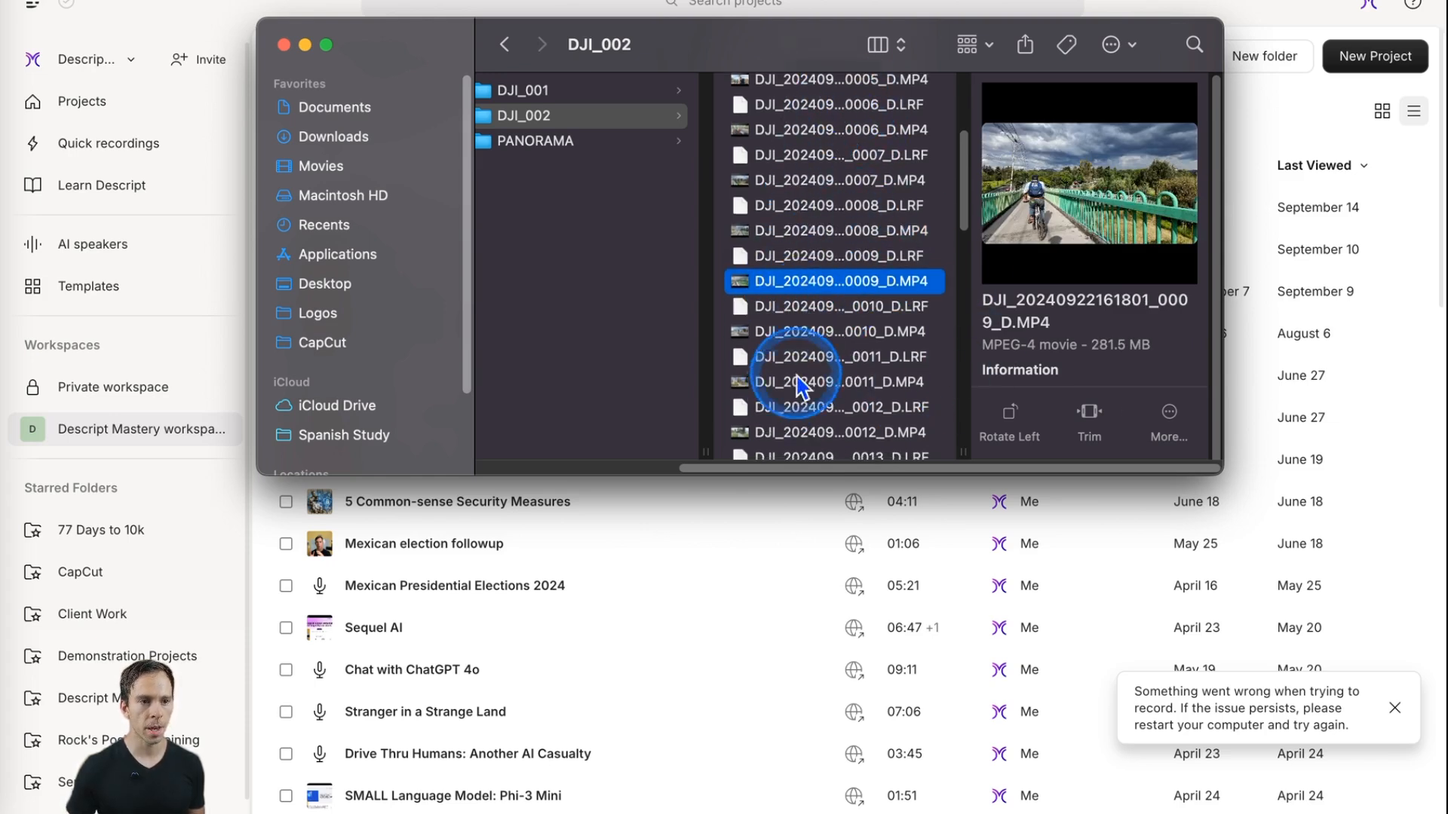
pyautogui.click(798, 336)
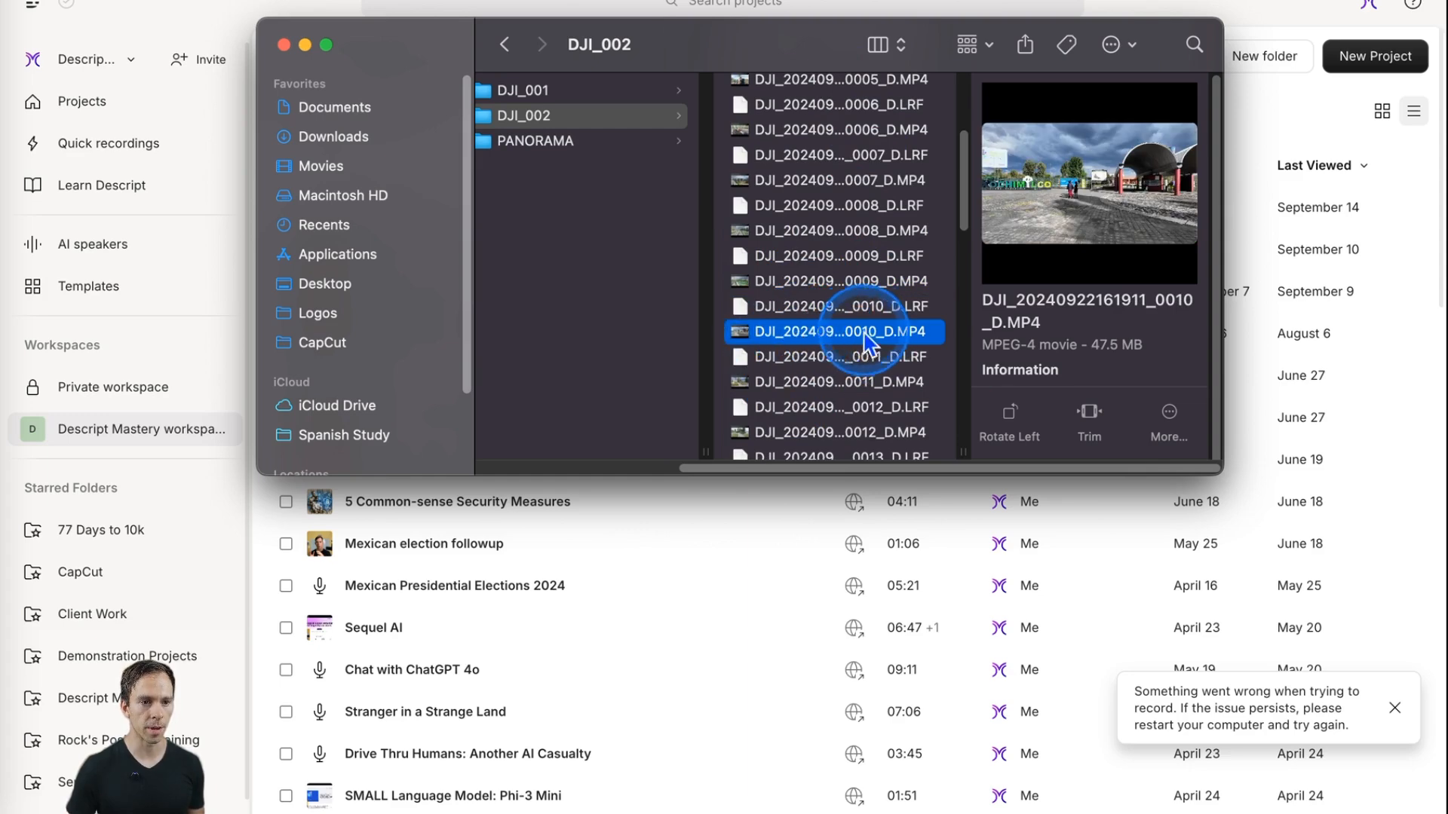
pyautogui.click(1091, 181)
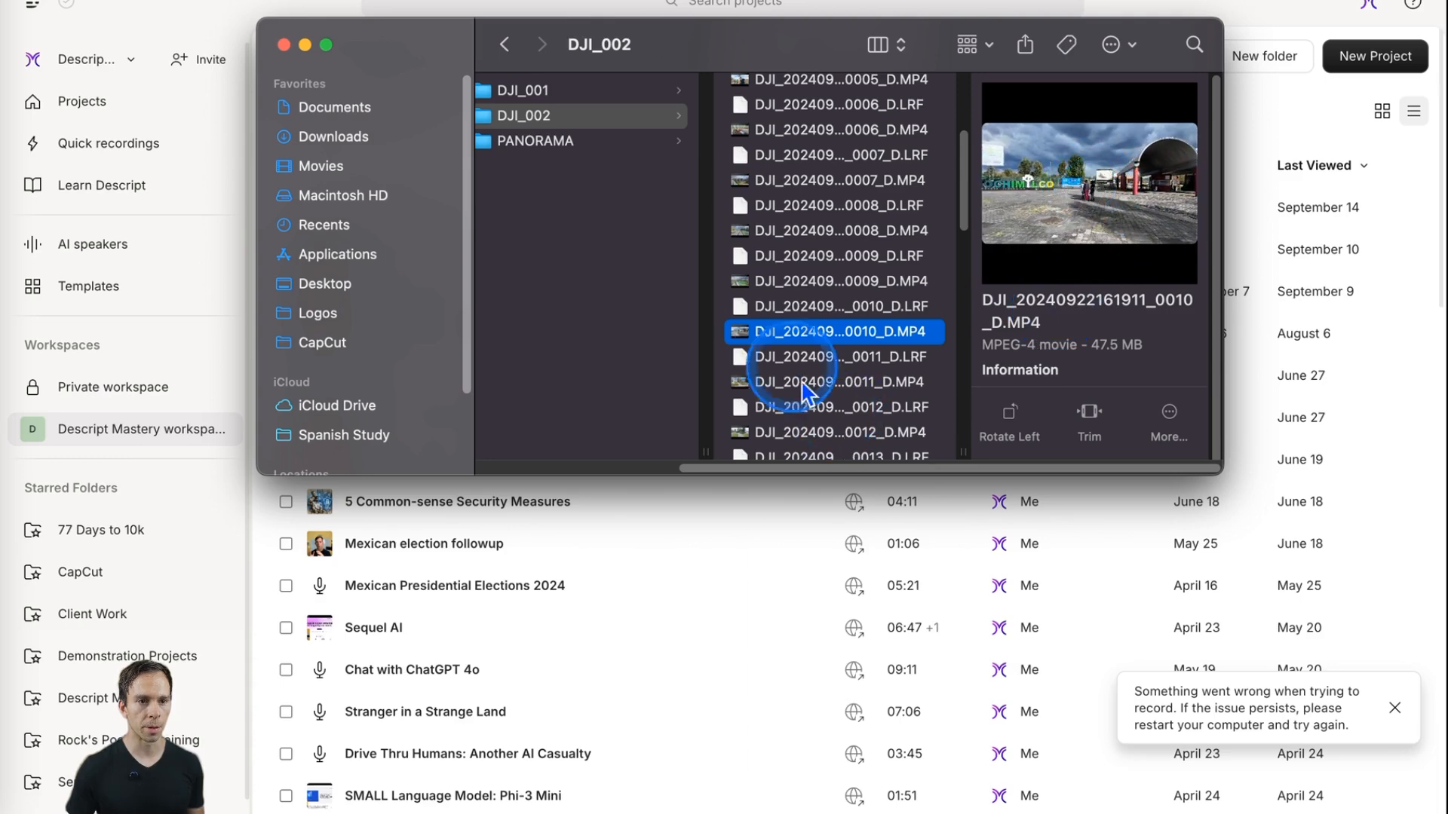
pyautogui.scroll(-2, 813, 343)
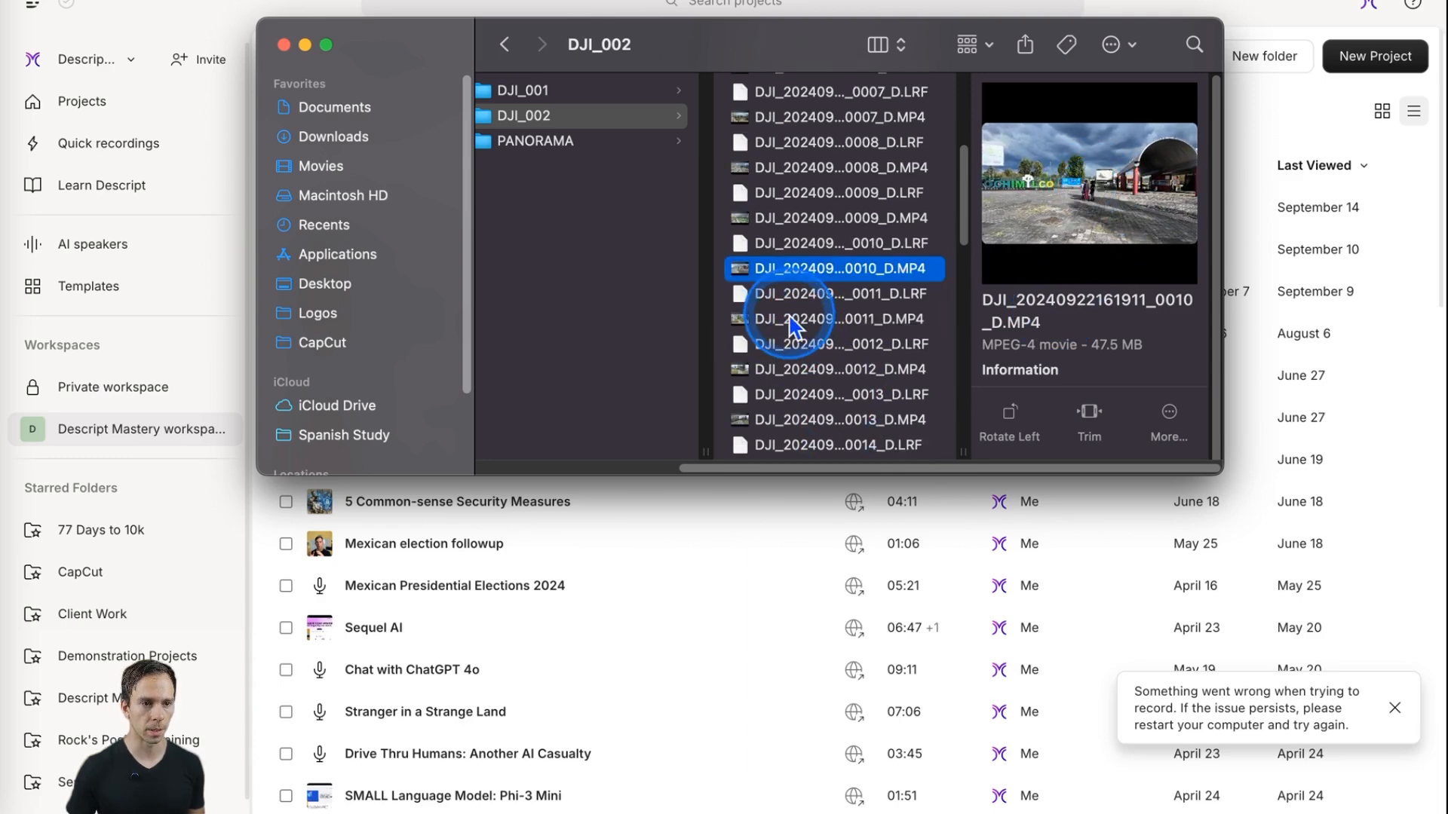
pyautogui.click(791, 320)
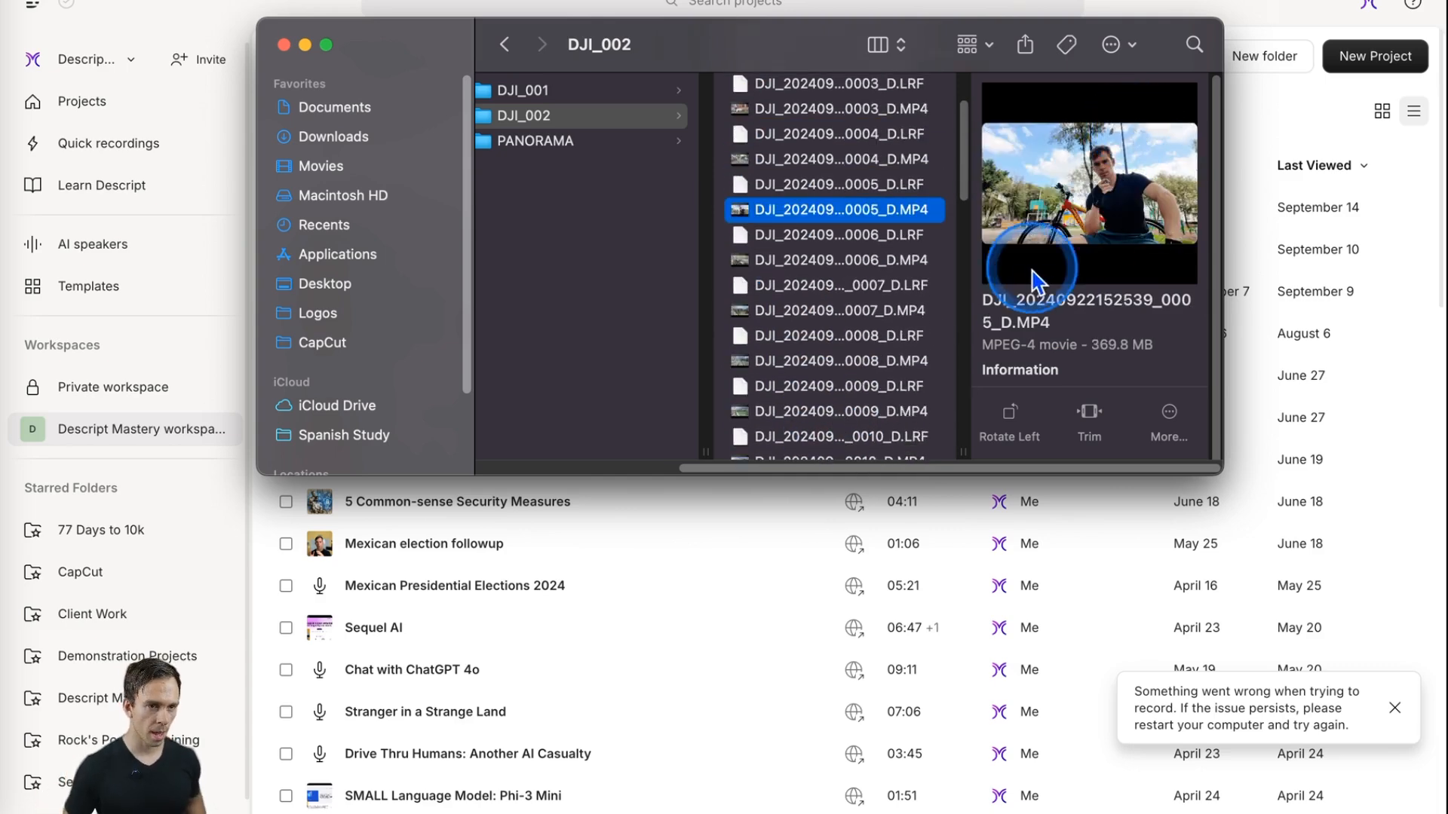
# Select all MP4 clips from 0005 through 0030 in the DJI_002 folder, leaving out the LRF files
pyautogui.click(913, 240)
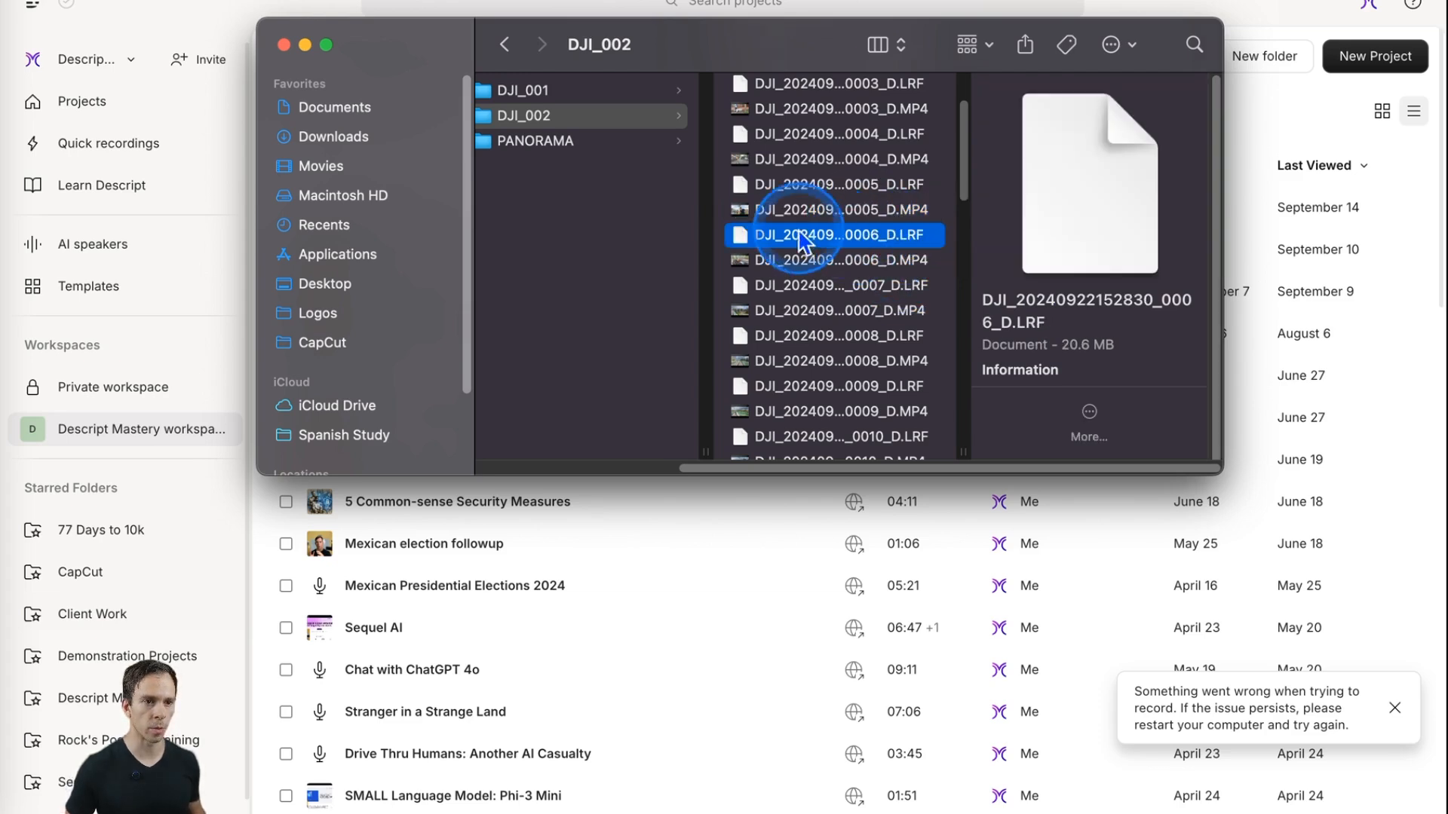
pyautogui.click(901, 209)
pyautogui.click(922, 240)
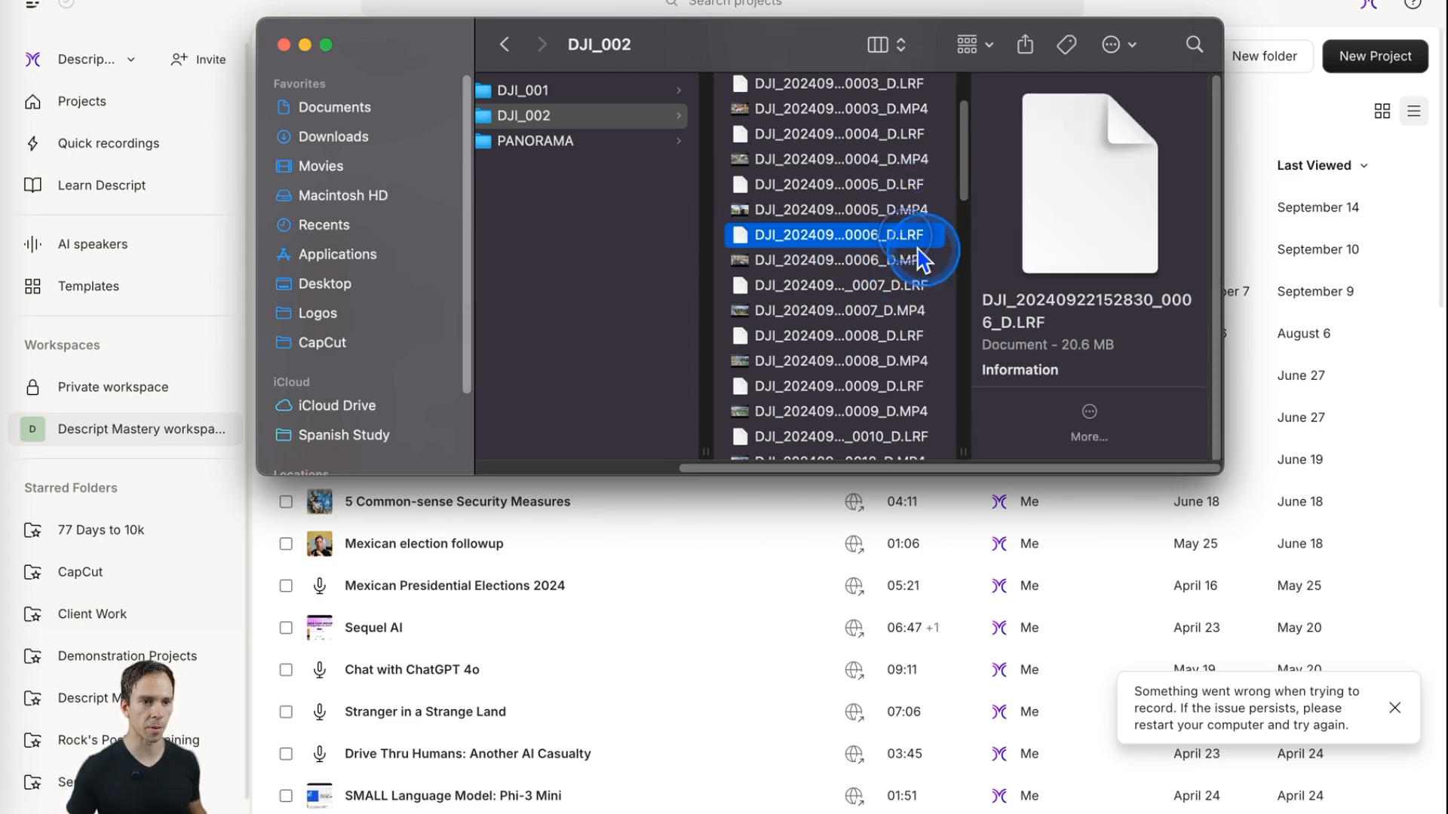
pyautogui.click(904, 212)
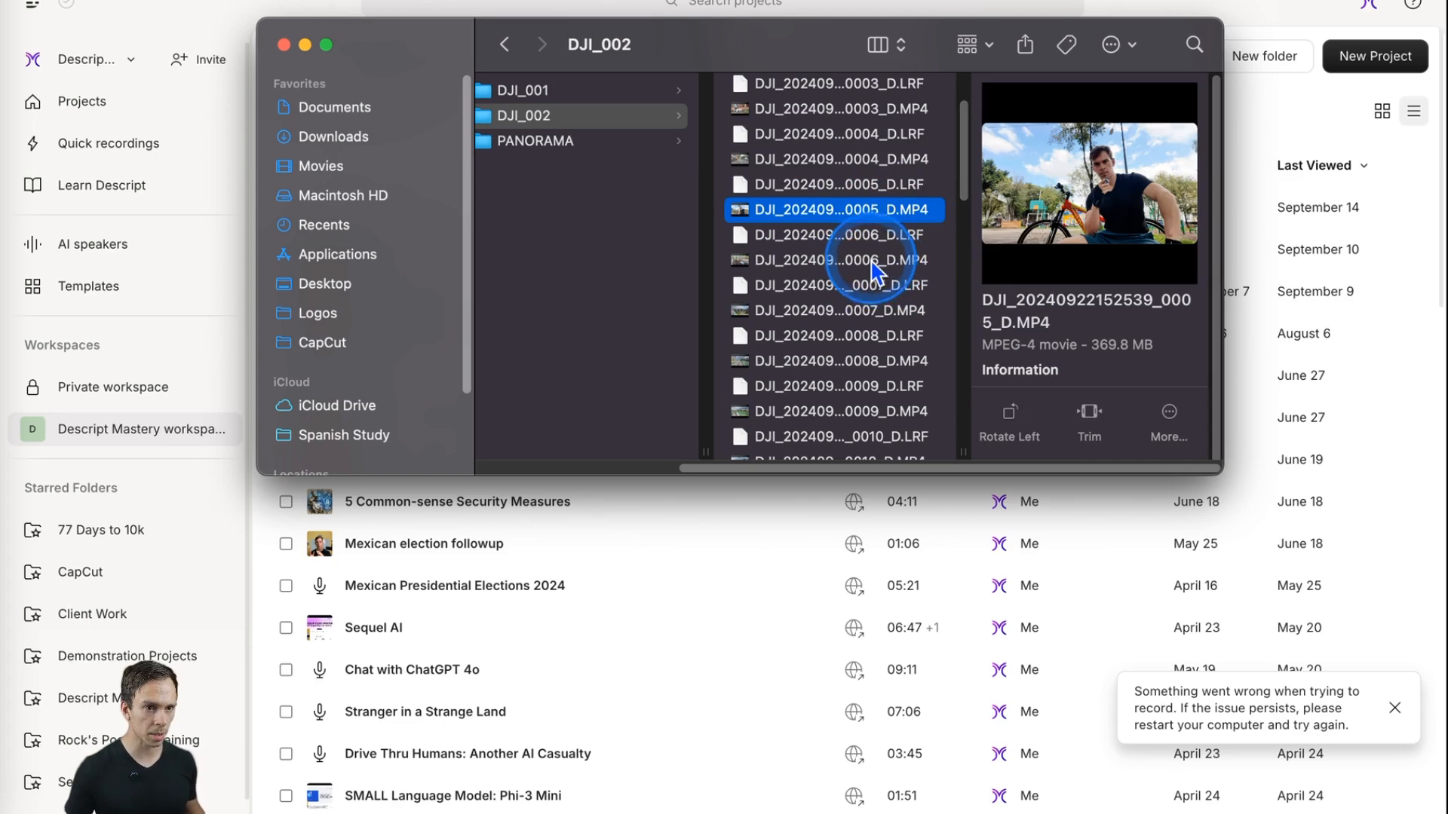
pyautogui.keyDown('super'); pyautogui.click(868, 260); pyautogui.keyUp('super')
pyautogui.keyDown('super'); pyautogui.click(846, 312); pyautogui.keyUp('super')
pyautogui.keyDown('super'); pyautogui.click(851, 363); pyautogui.keyUp('super')
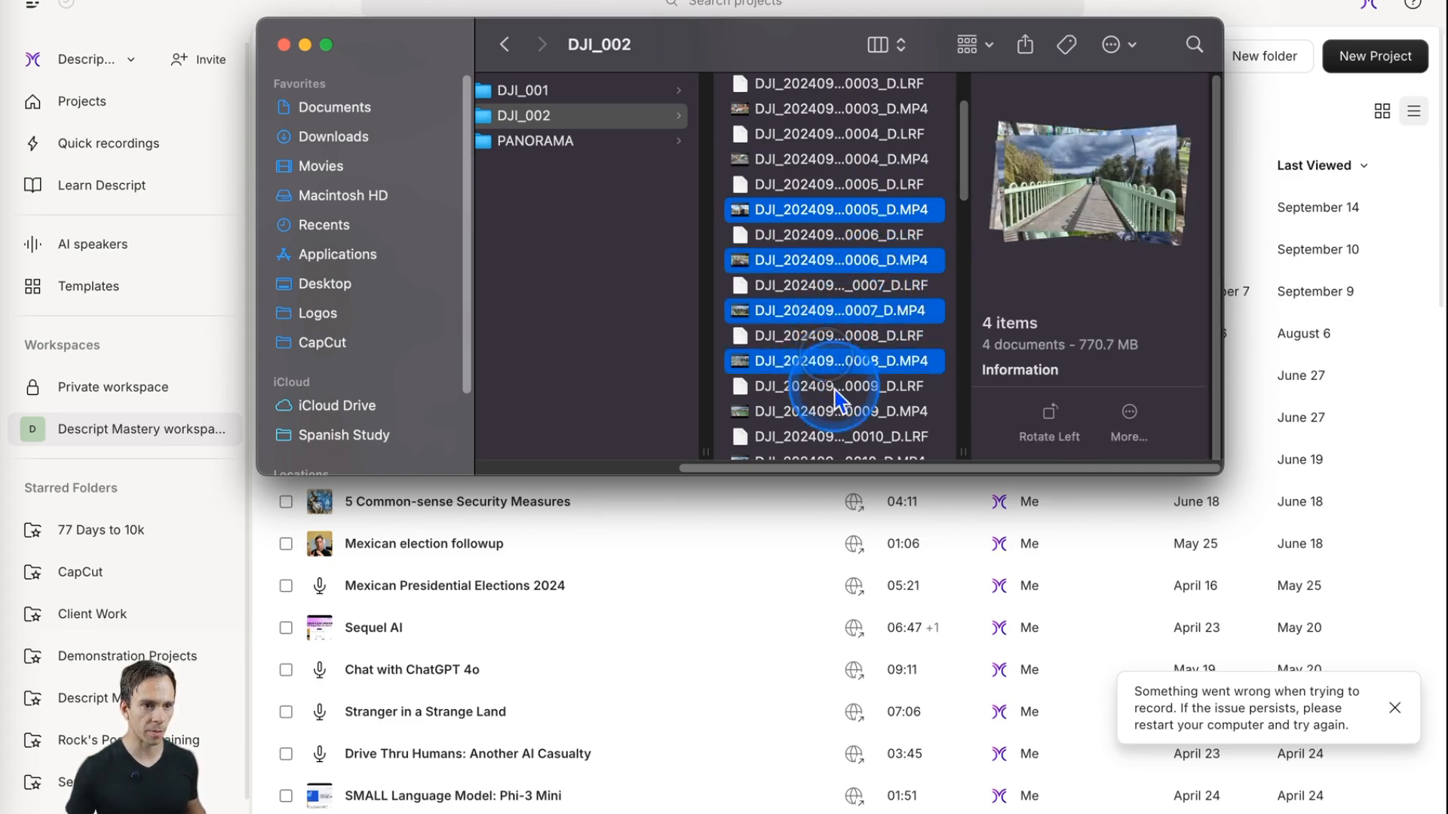
pyautogui.keyDown('super'); pyautogui.click(846, 411); pyautogui.keyUp('super')
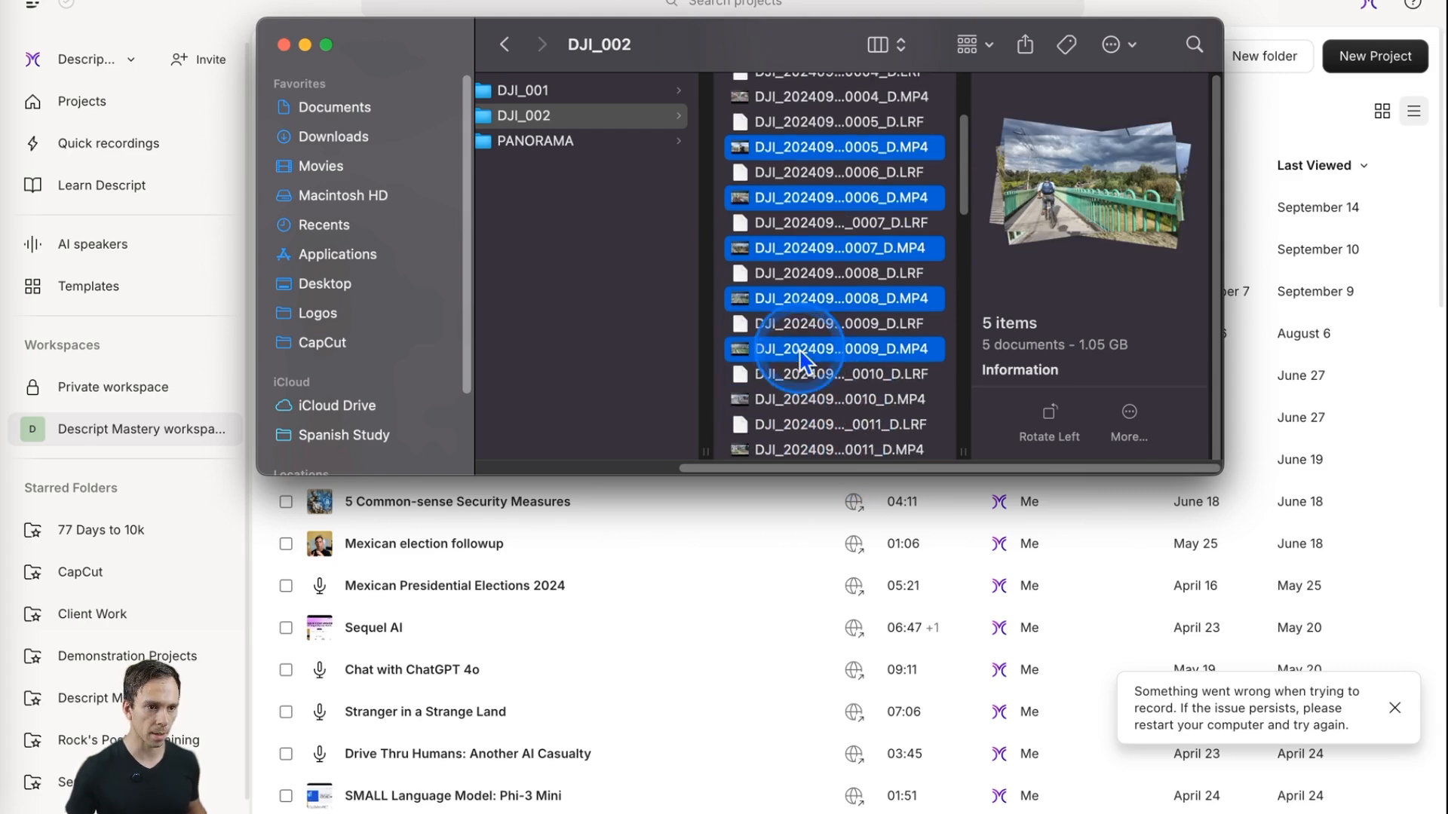
pyautogui.scroll(-2, 829, 434)
pyautogui.keyDown('super'); pyautogui.click(781, 414); pyautogui.keyUp('super')
pyautogui.scroll(-2, 791, 423)
pyautogui.keyDown('super'); pyautogui.click(806, 426); pyautogui.keyUp('super')
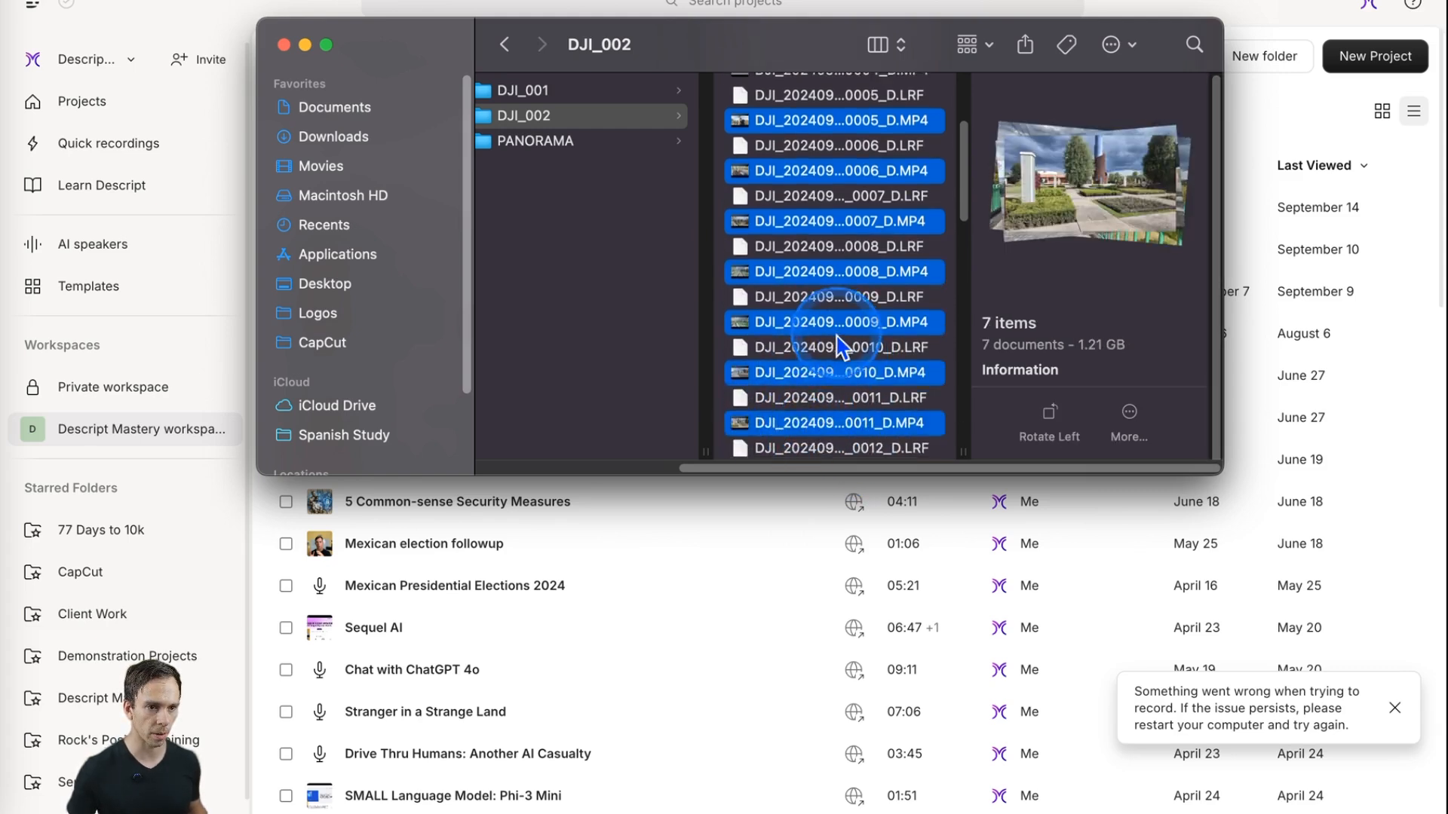
pyautogui.scroll(-4, 821, 362)
pyautogui.keyDown('super'); pyautogui.click(829, 287); pyautogui.keyUp('super')
pyautogui.keyDown('super'); pyautogui.click(820, 340); pyautogui.keyUp('super')
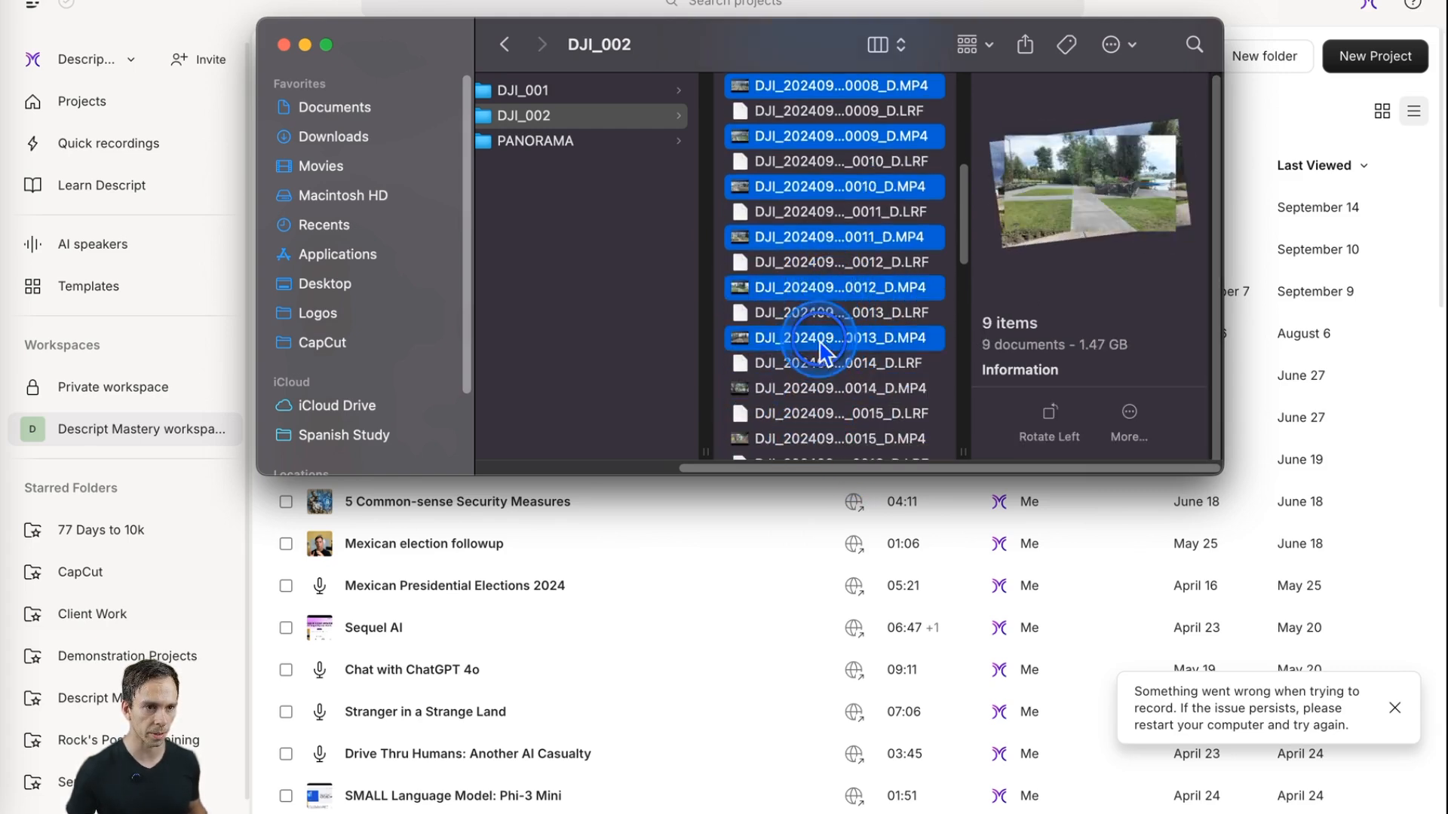
pyautogui.keyDown('super'); pyautogui.click(792, 387); pyautogui.keyUp('super')
pyautogui.scroll(-1, 792, 407)
pyautogui.keyDown('super'); pyautogui.click(788, 414); pyautogui.keyUp('super')
pyautogui.scroll(-2, 830, 362)
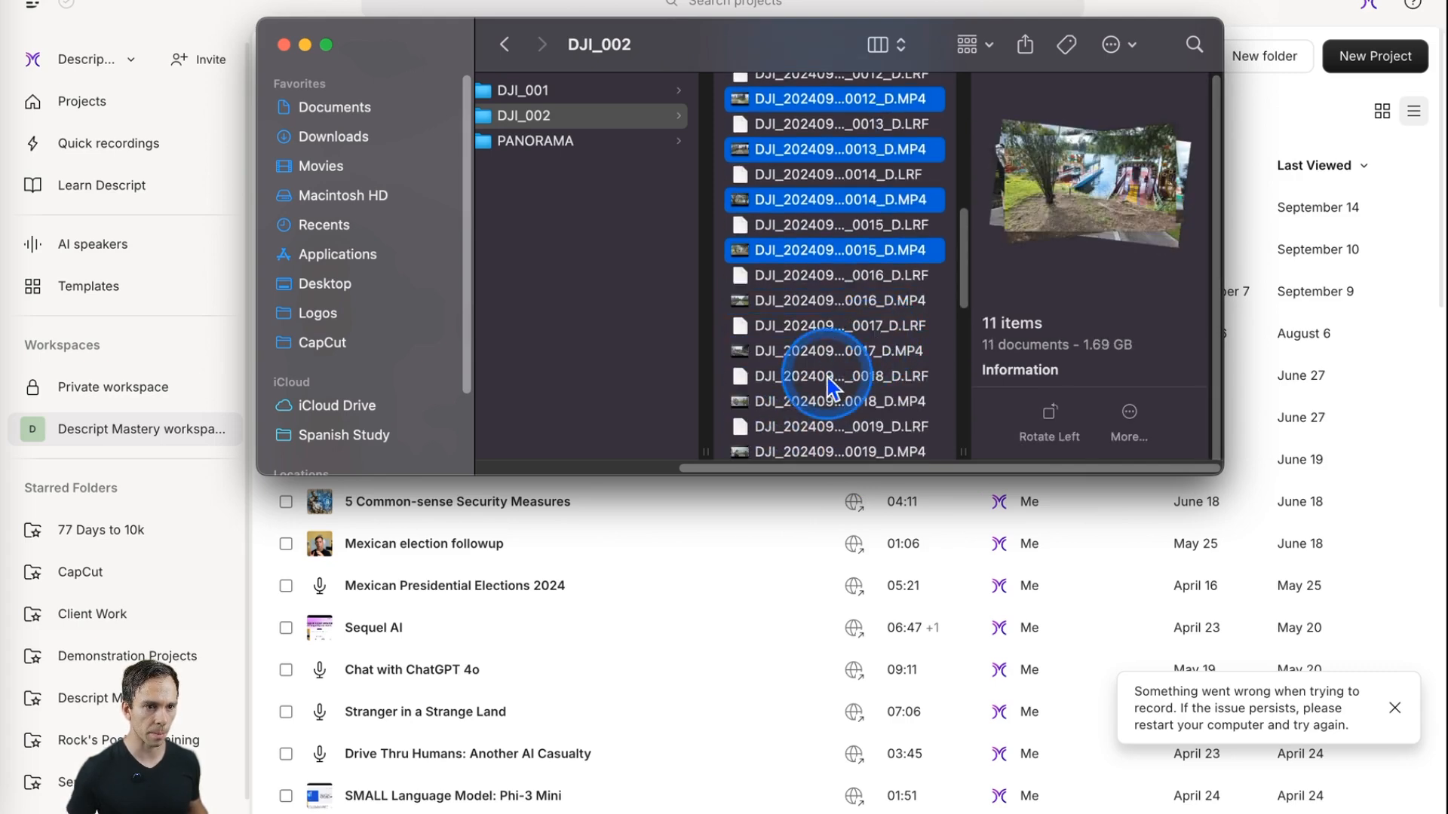
pyautogui.keyDown('super'); pyautogui.click(811, 286); pyautogui.keyUp('super')
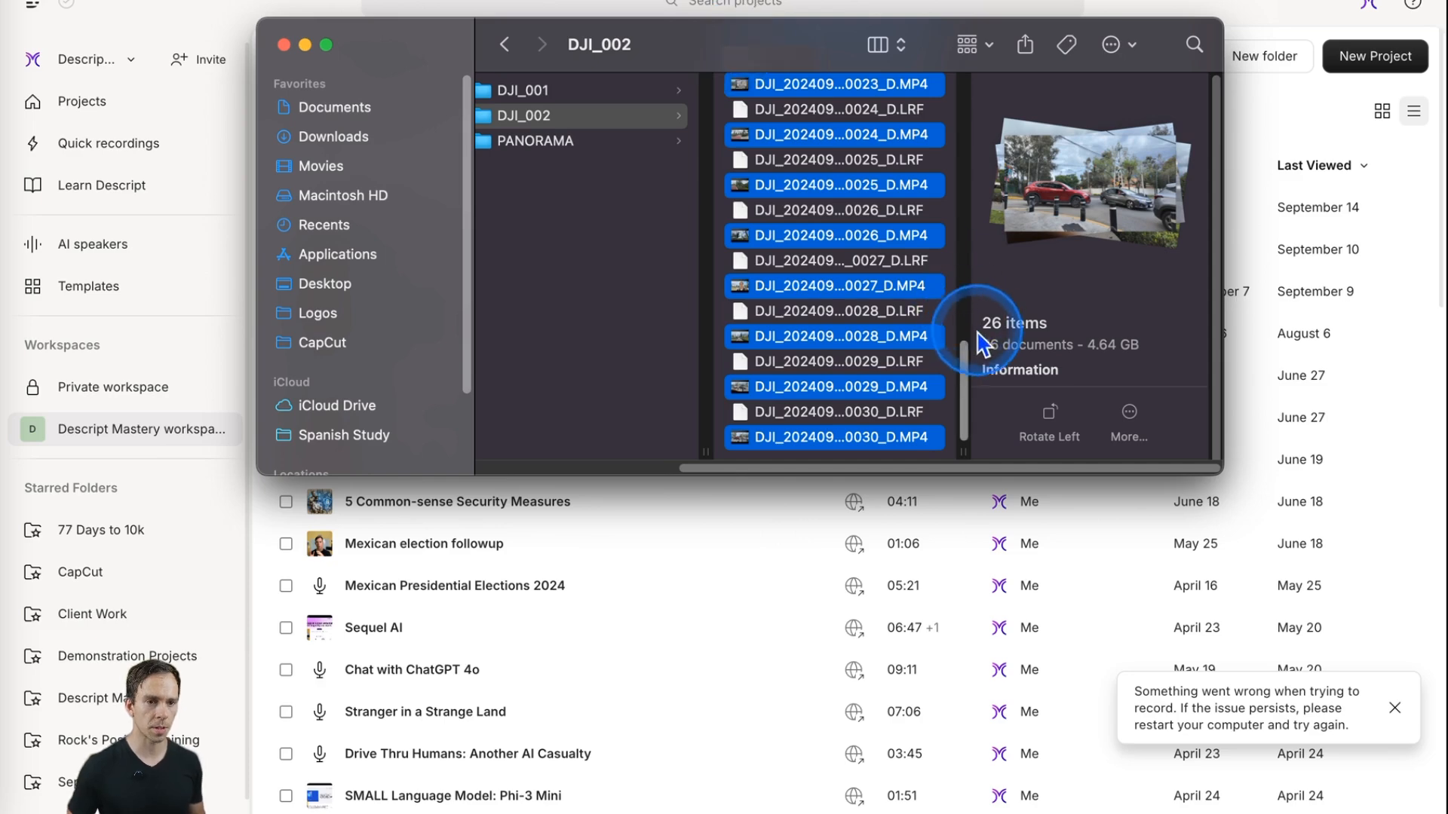
# Switch to Descript and create a new video project in the workspace's 2024 folder
pyautogui.moveTo(758, 44); pyautogui.dragTo(1010, 183)
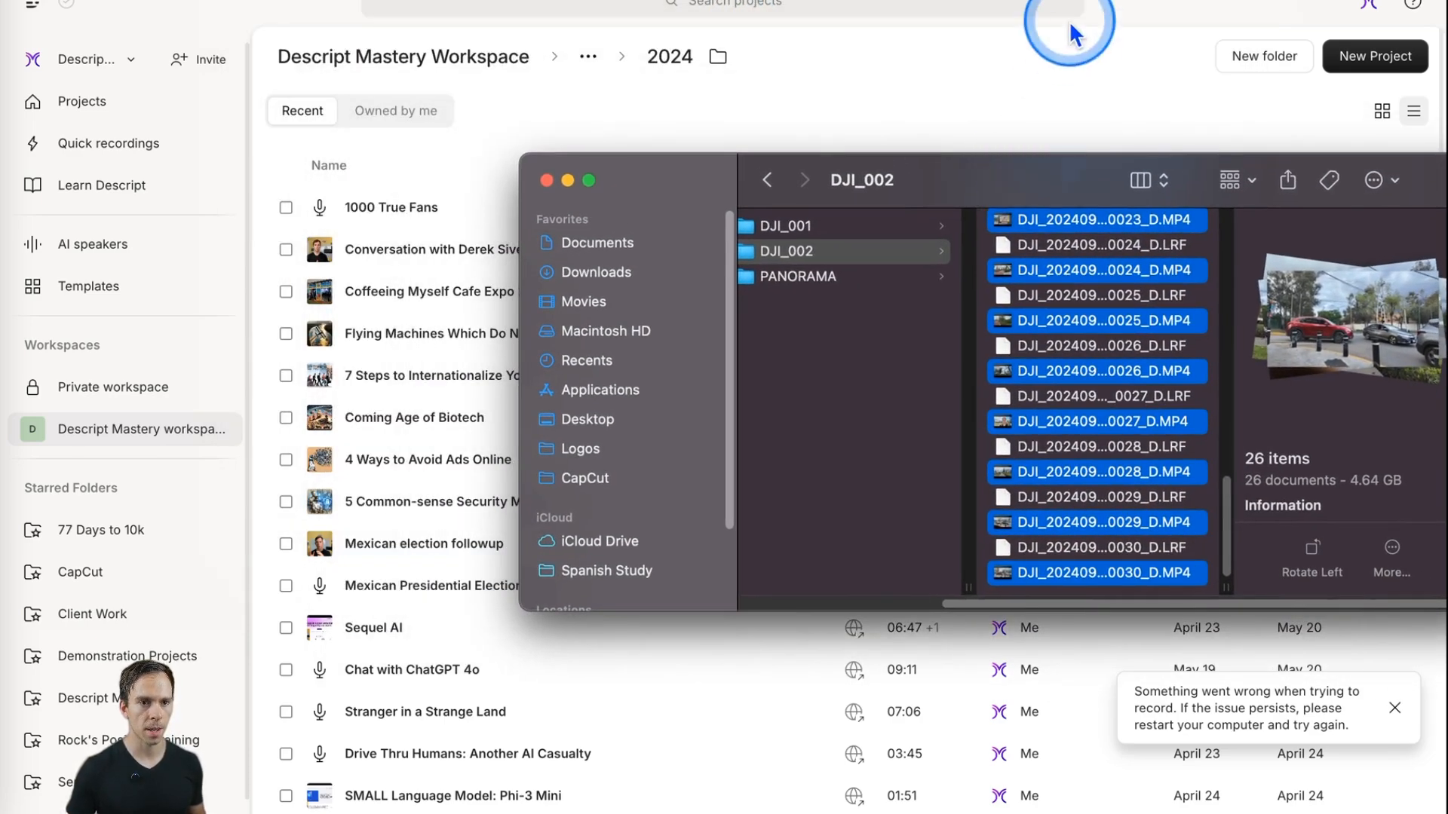
pyautogui.click(1086, 71)
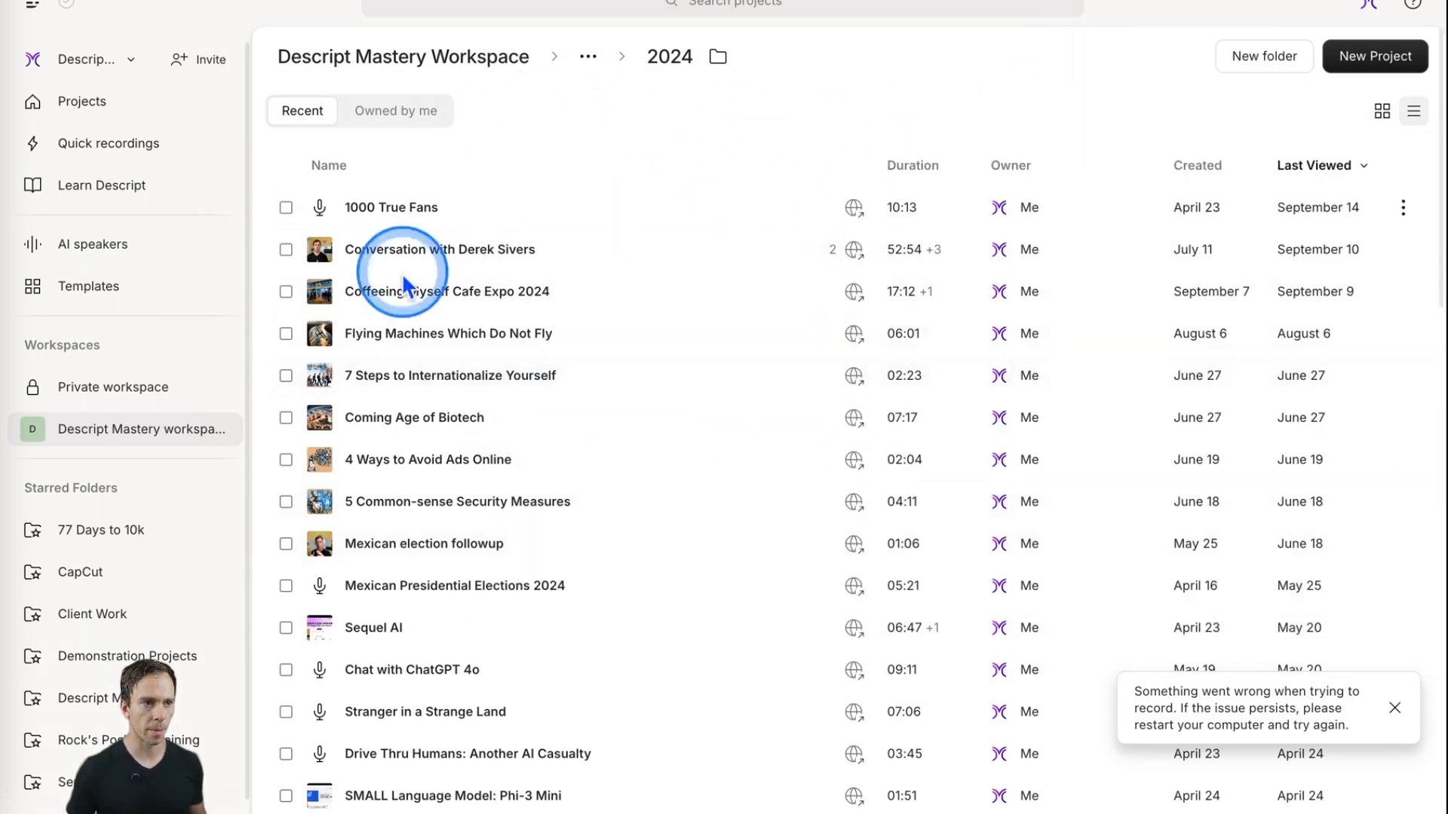
pyautogui.click(1393, 64)
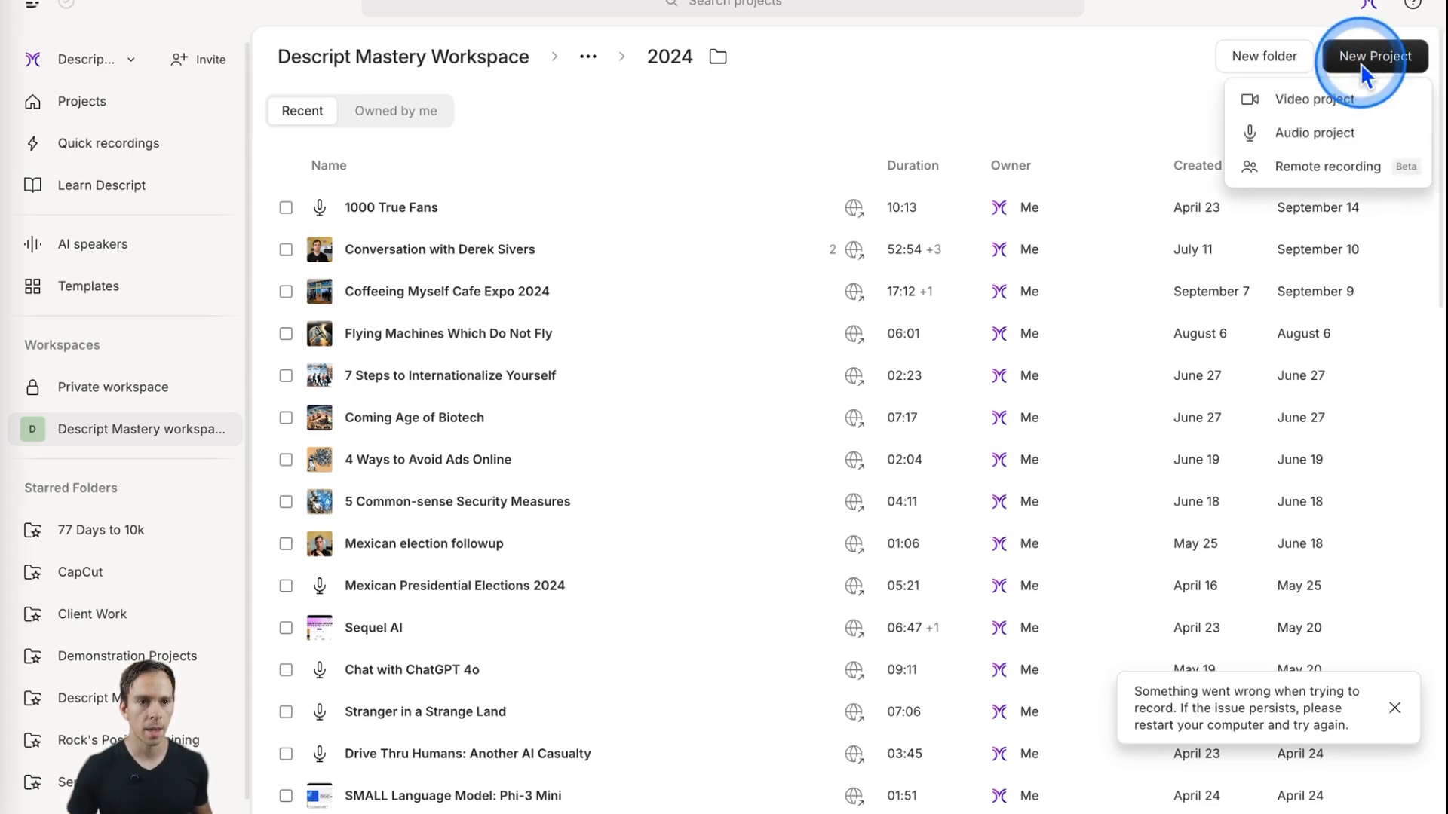
pyautogui.click(1289, 105)
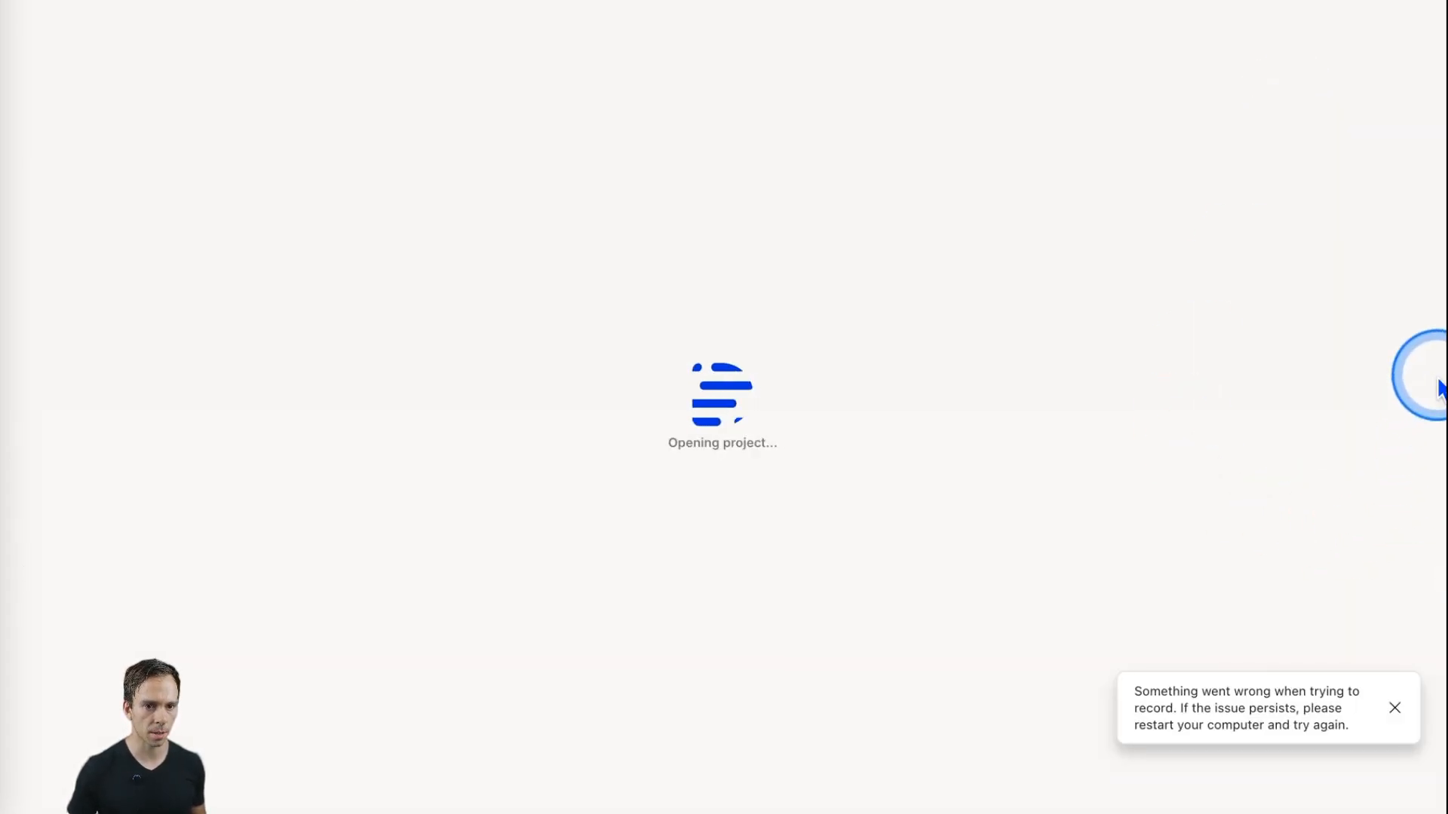
# Import the selected MP4 clips from Finder into the new project's script and accept English transcription without combining them into a multitrack sequence
pyautogui.click(1446, 453)
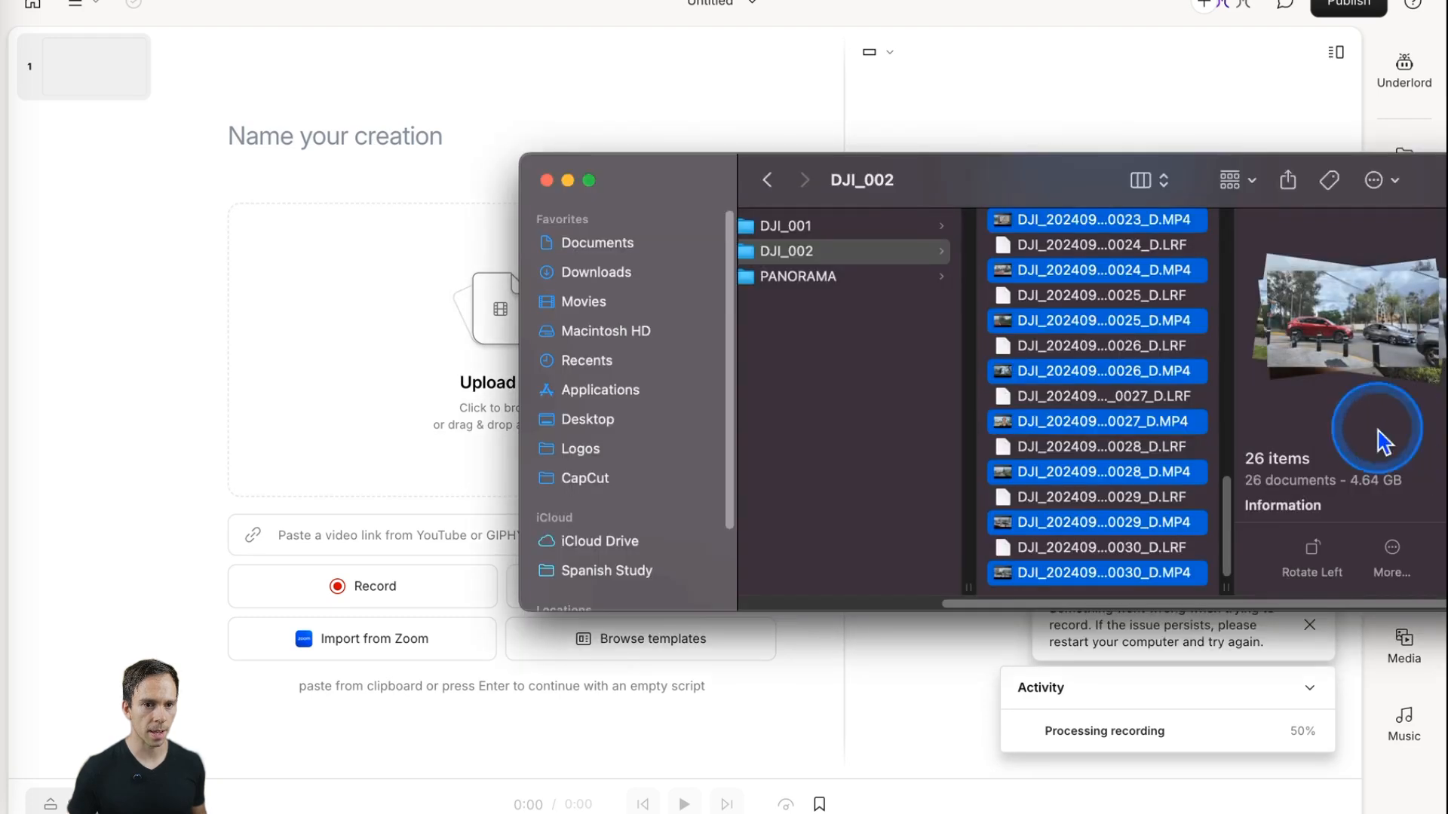
pyautogui.moveTo(1064, 273); pyautogui.dragTo(299, 444)
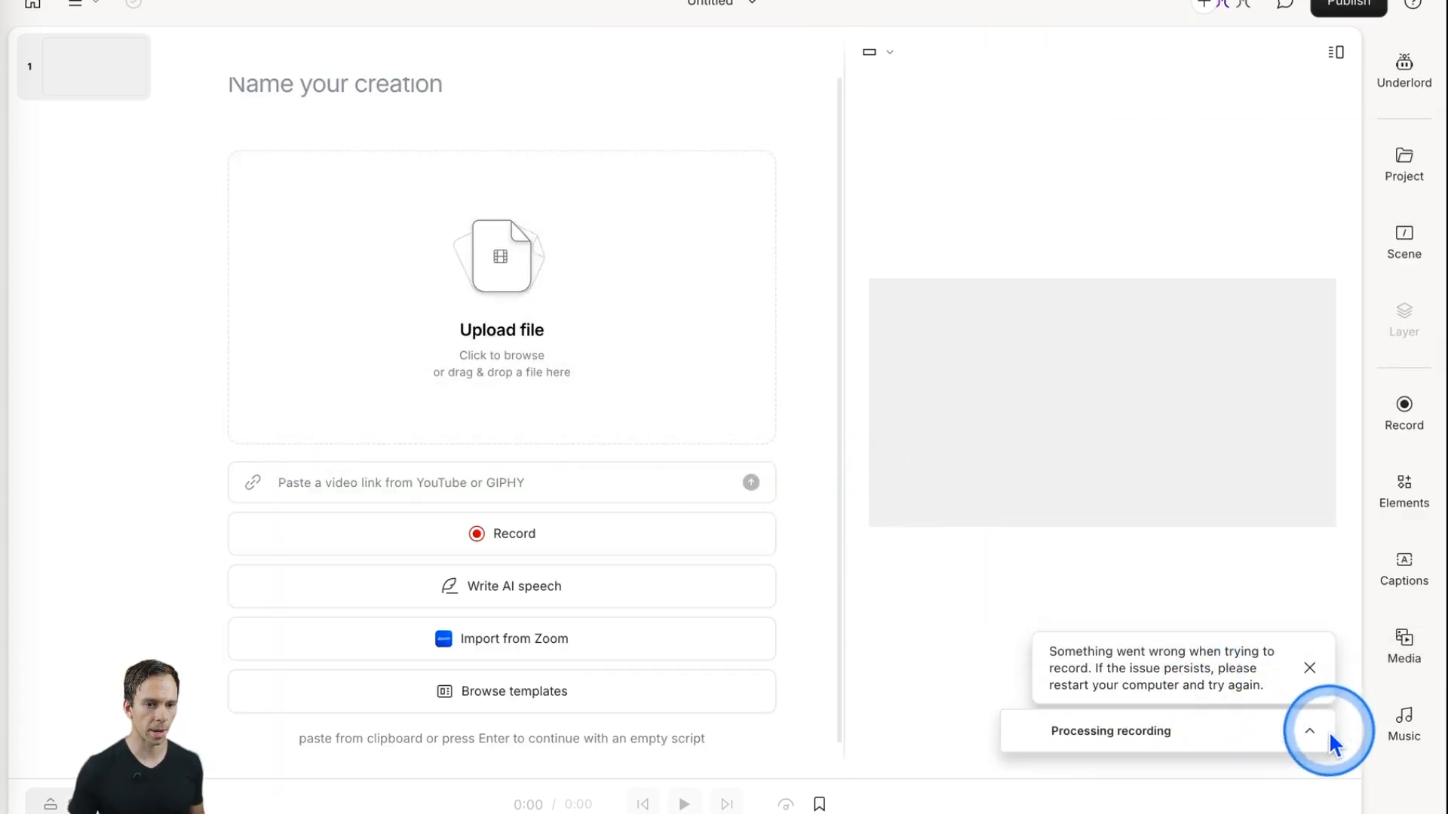
pyautogui.click(1323, 731)
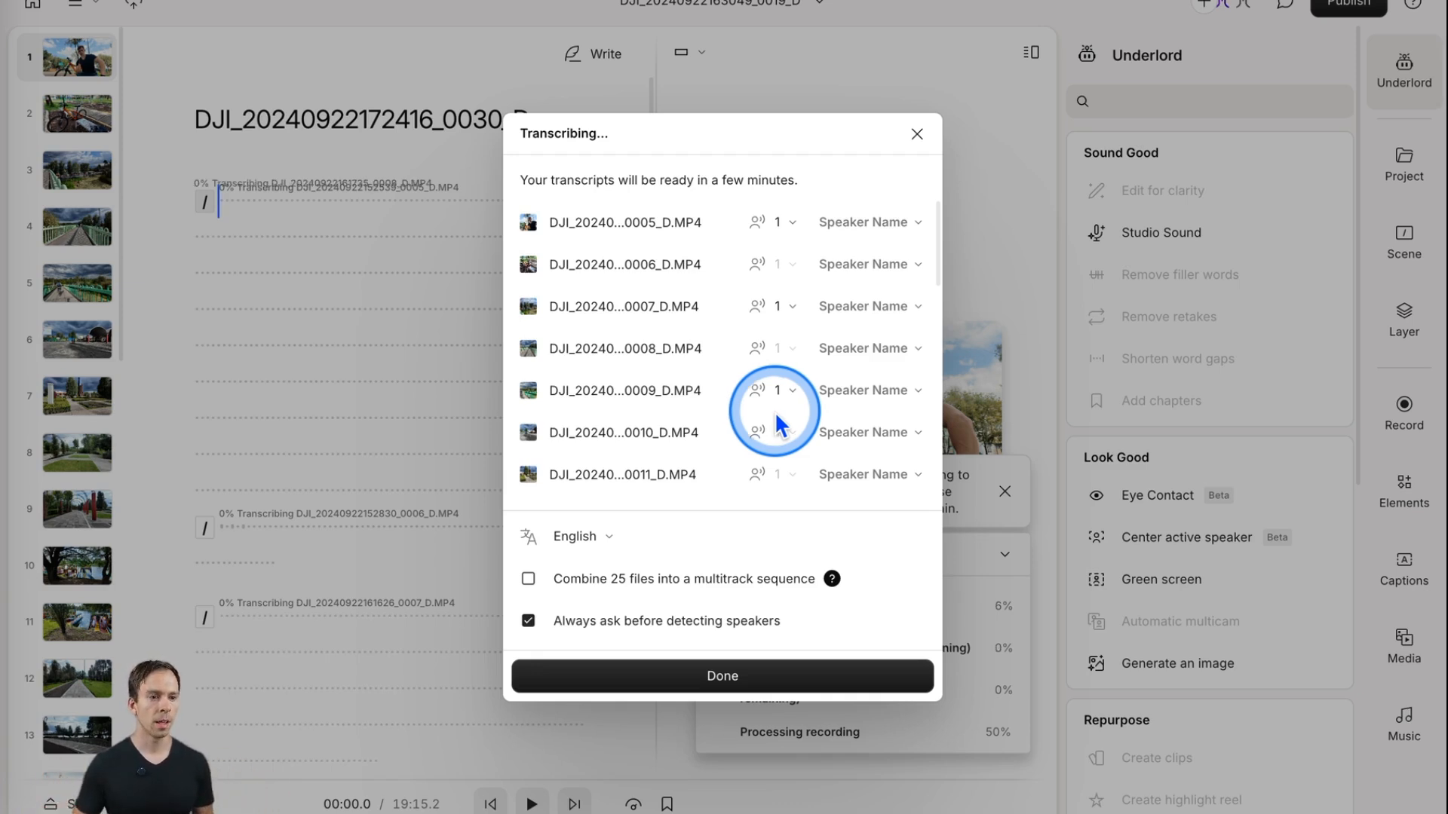
pyautogui.scroll(-1, 717, 430)
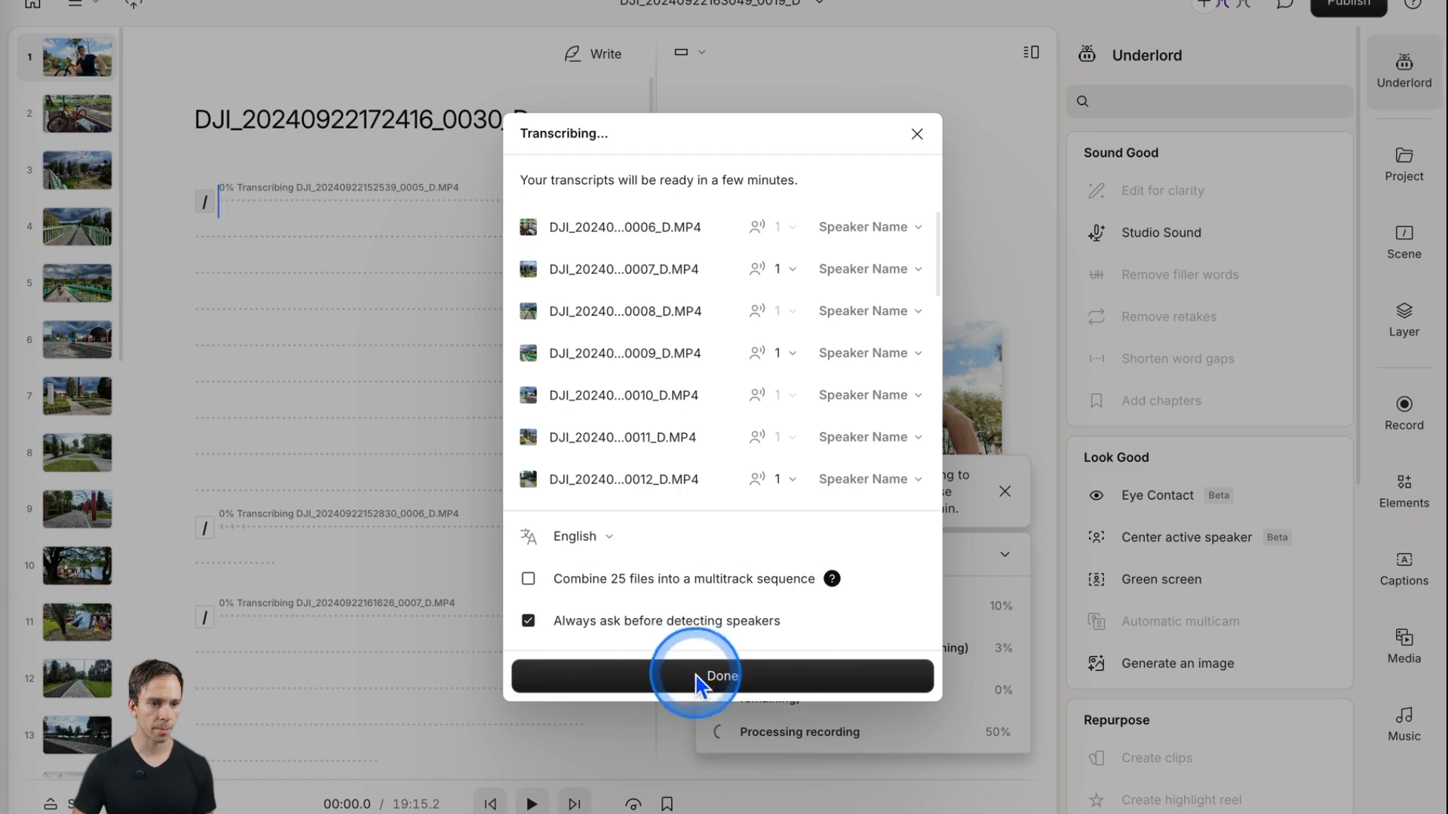
pyautogui.click(751, 682)
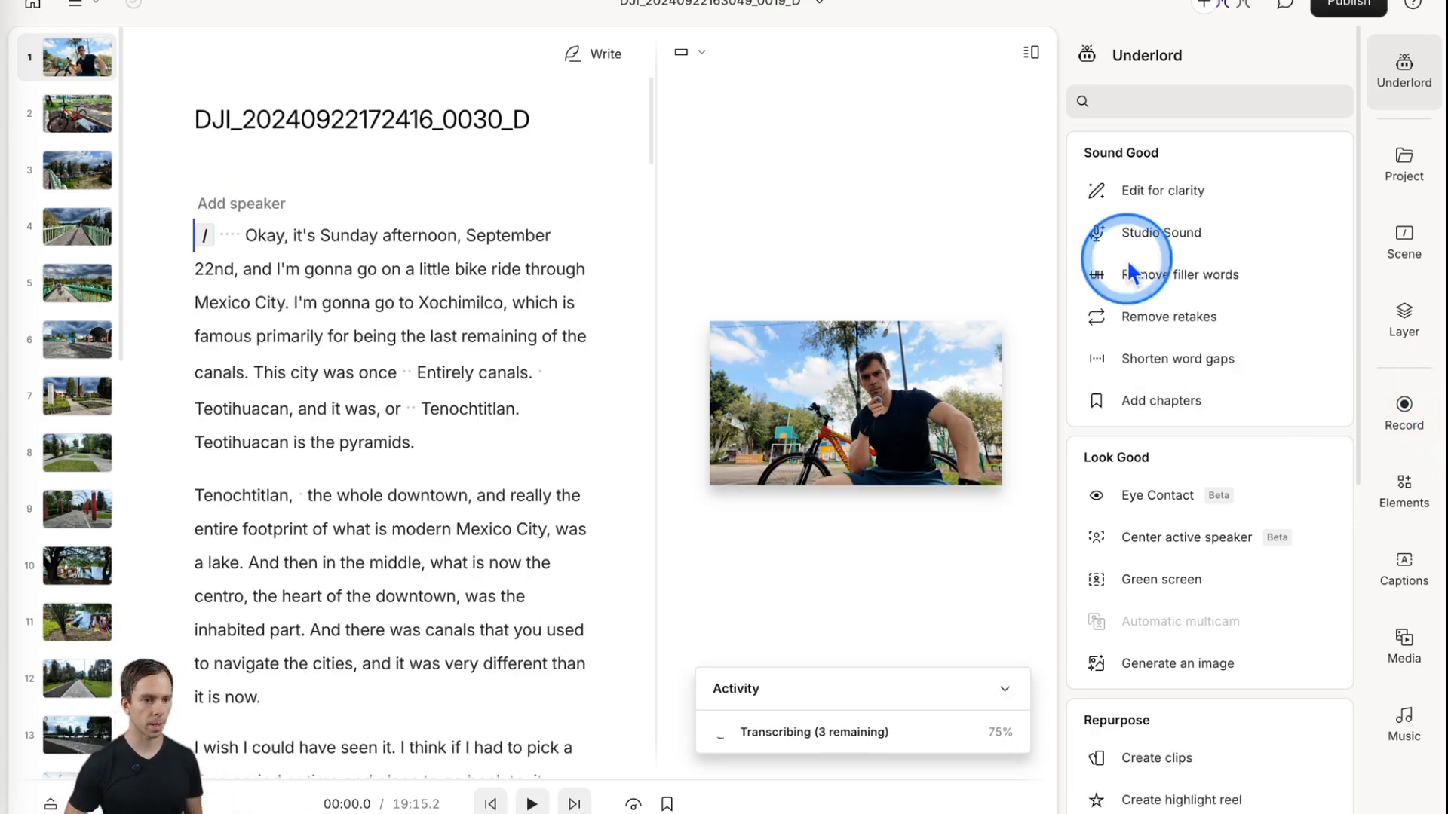
# Skim the generated transcript of the imported bike ride clips
pyautogui.moveTo(293, 235); pyautogui.dragTo(496, 570)
pyautogui.click(496, 569)
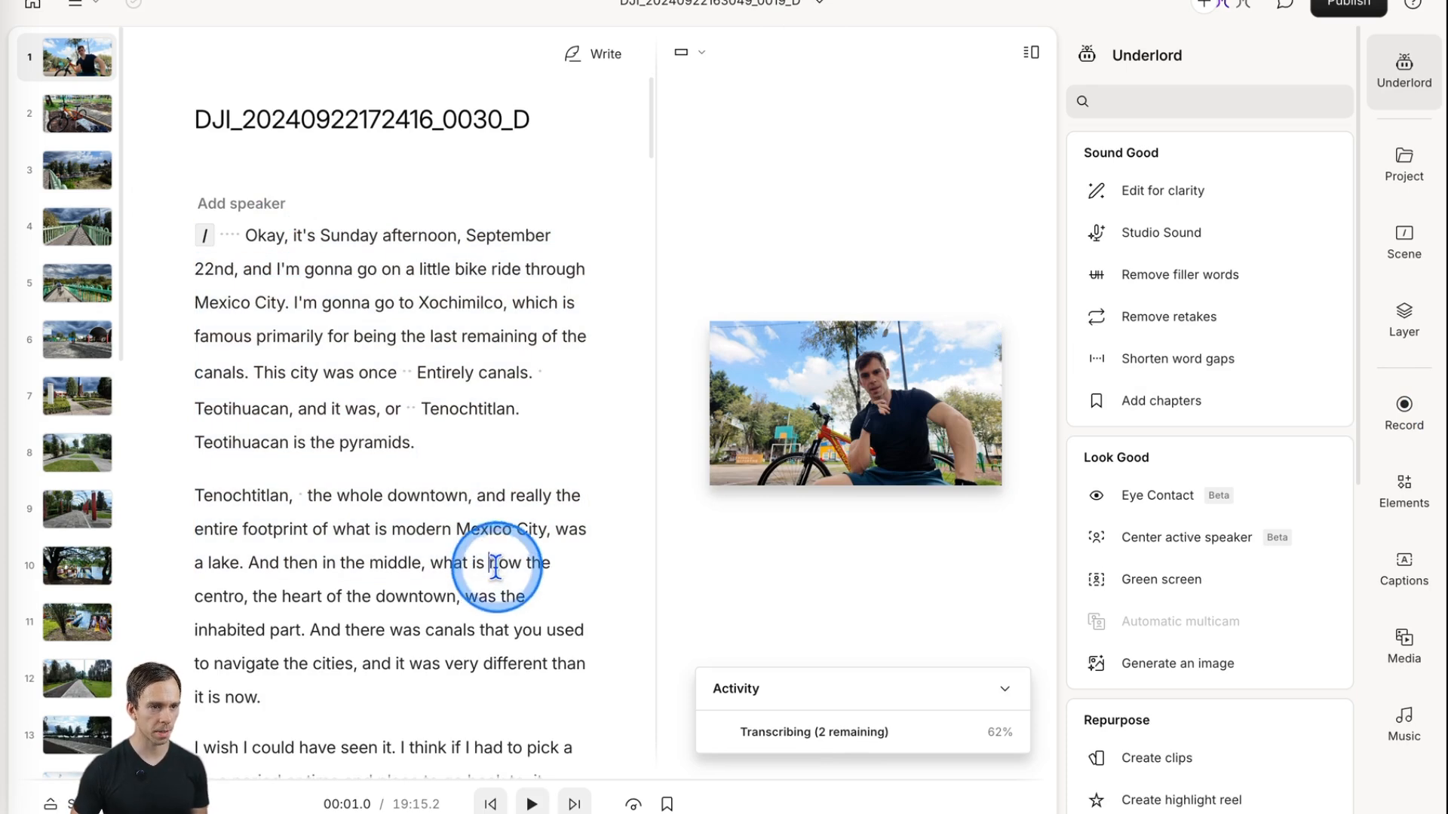
pyautogui.scroll(-3, 505, 486)
pyautogui.scroll(3, 512, 559)
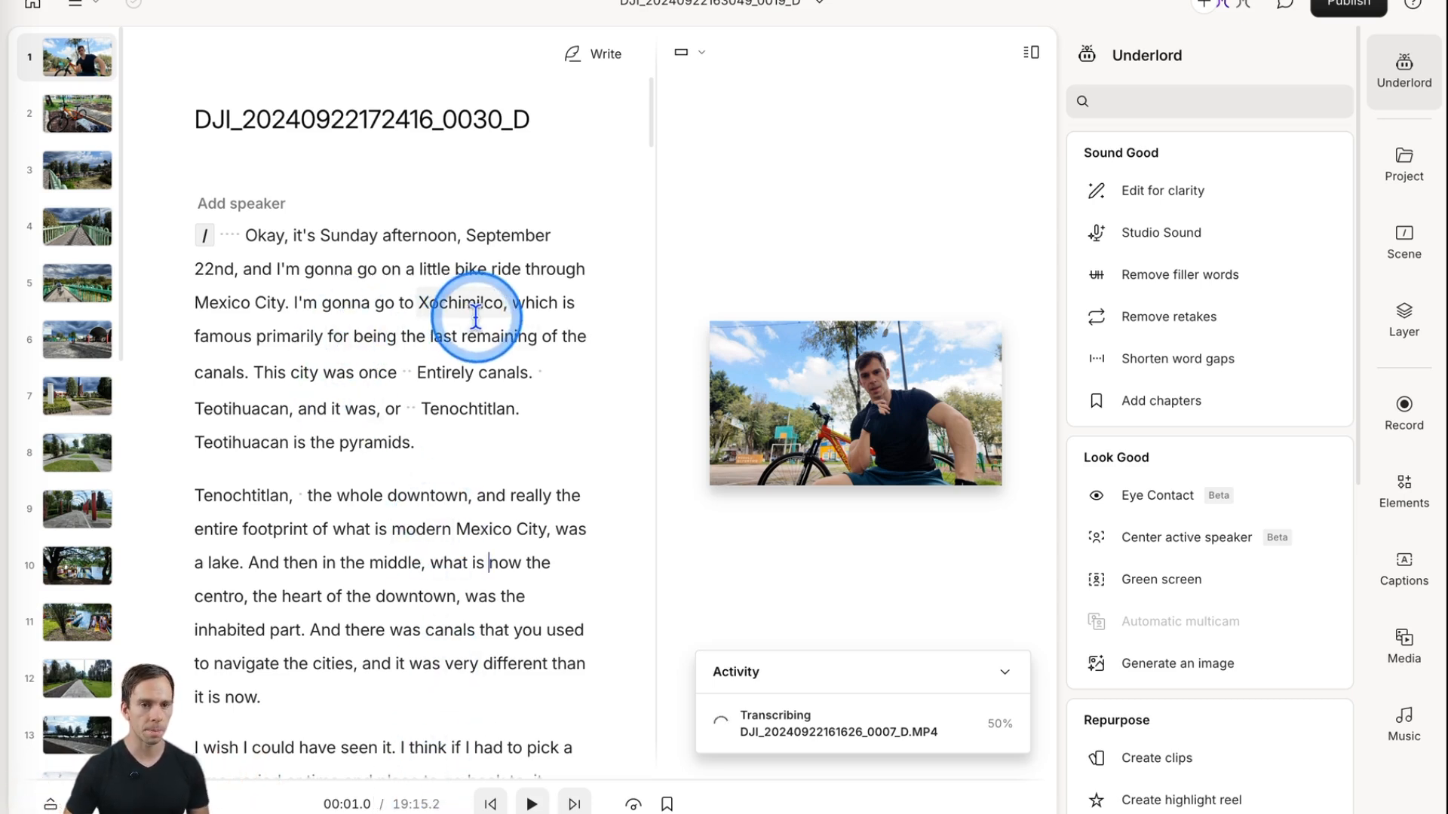
pyautogui.click(329, 138)
pyautogui.scroll(-3, 450, 386)
pyautogui.scroll(3, 429, 479)
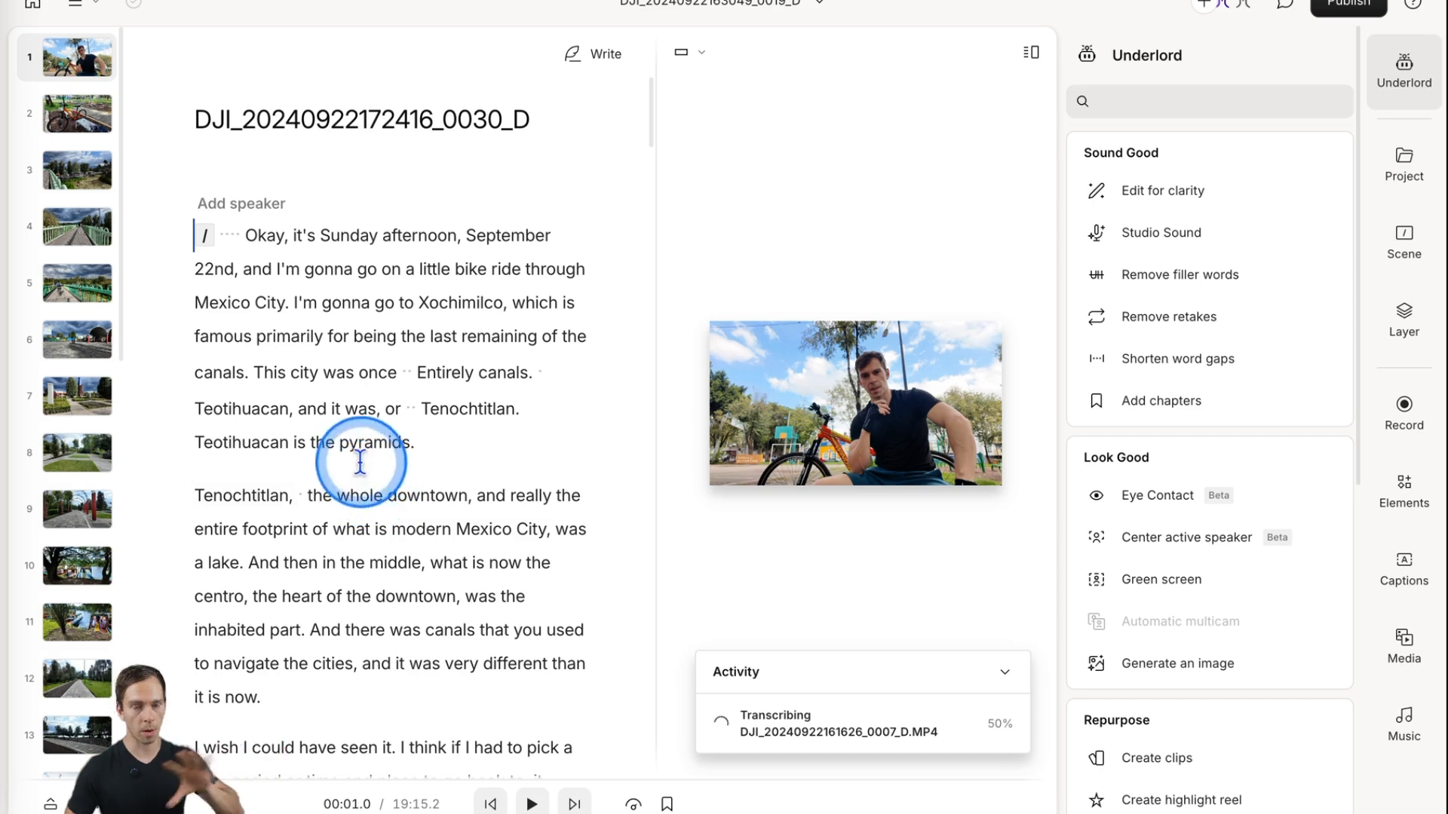
# Rename the composition as Raw
pyautogui.doubleClick(324, 125)
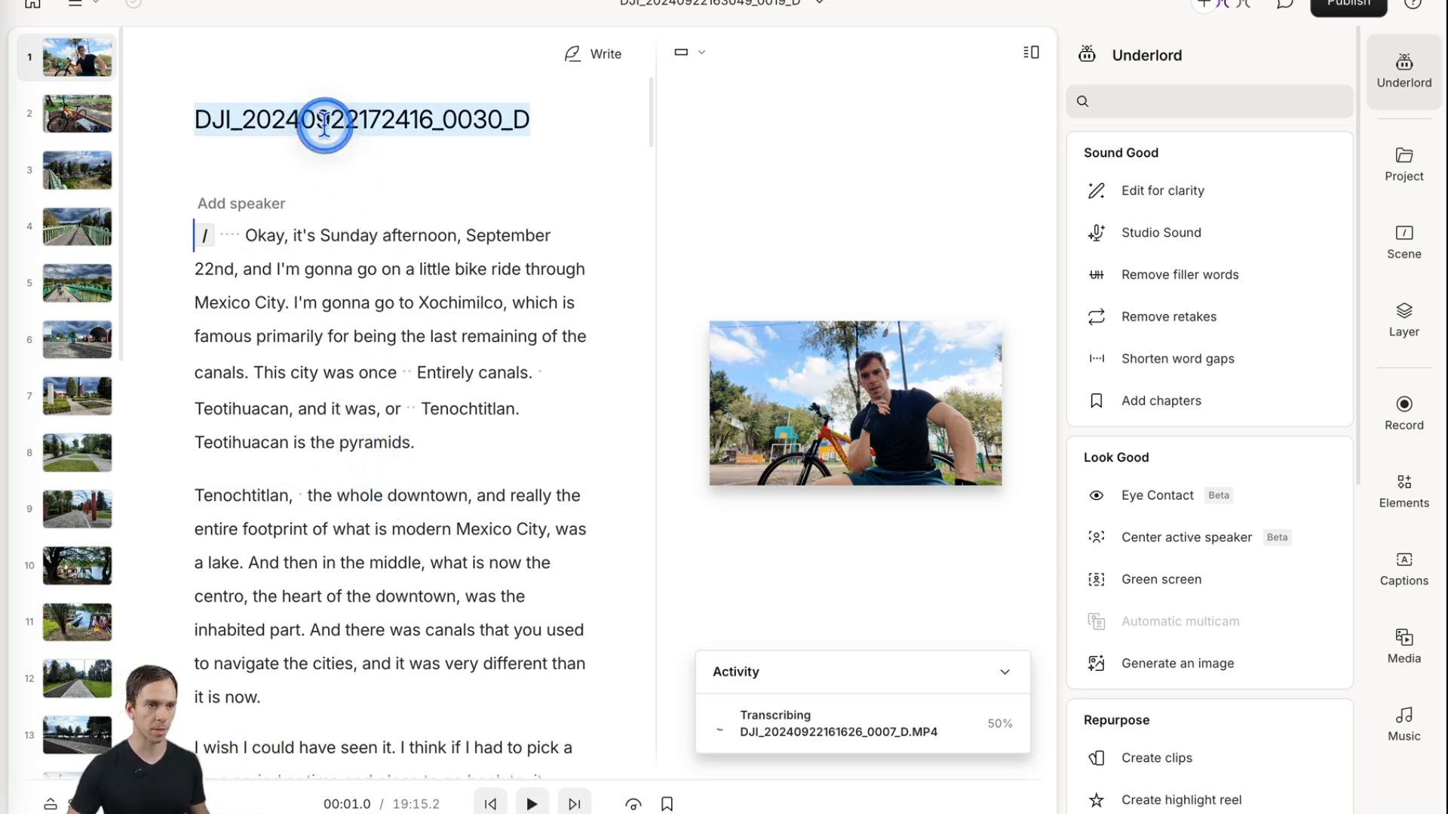
pyautogui.write('Raw')
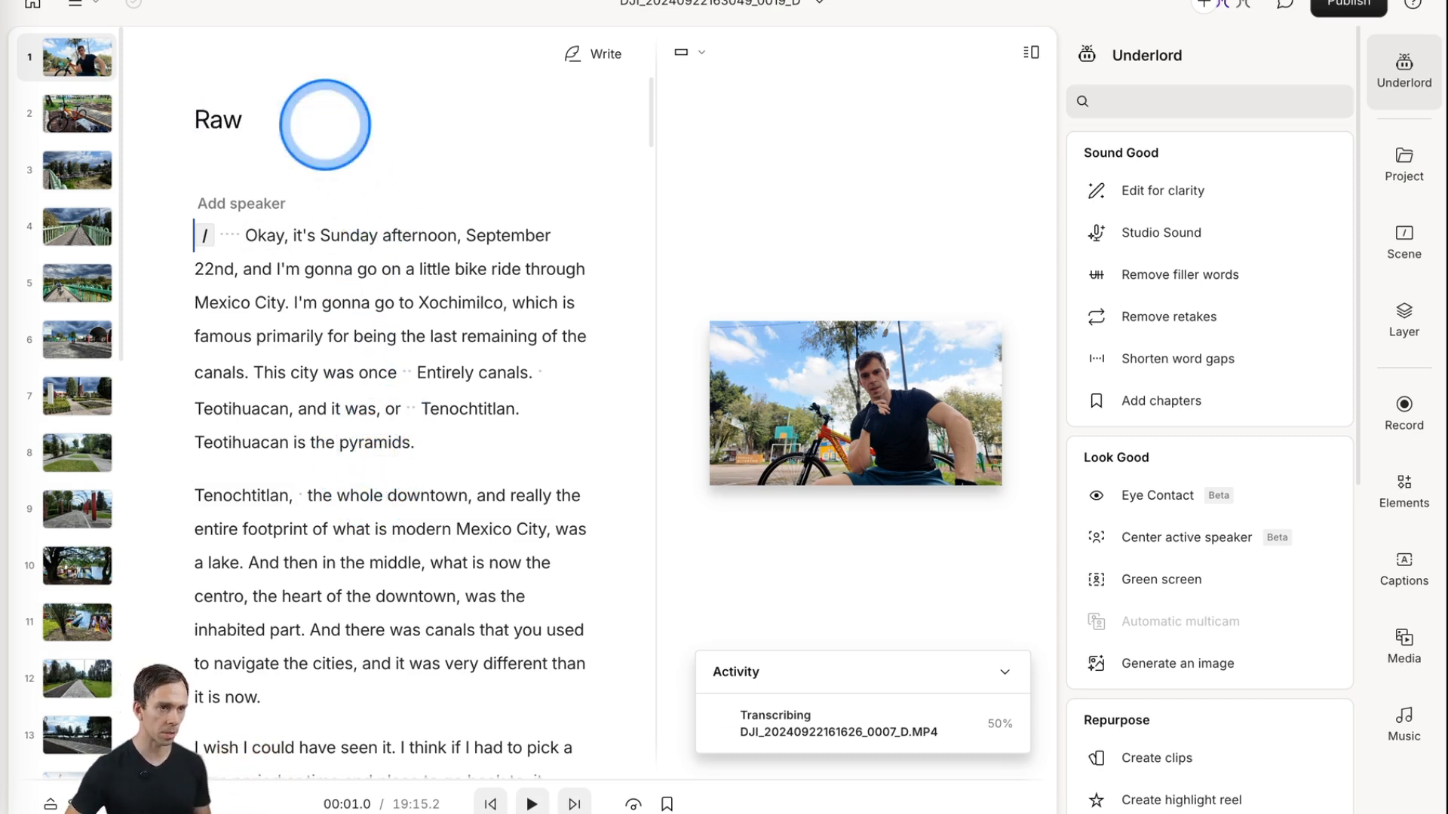
pyautogui.click(365, 237)
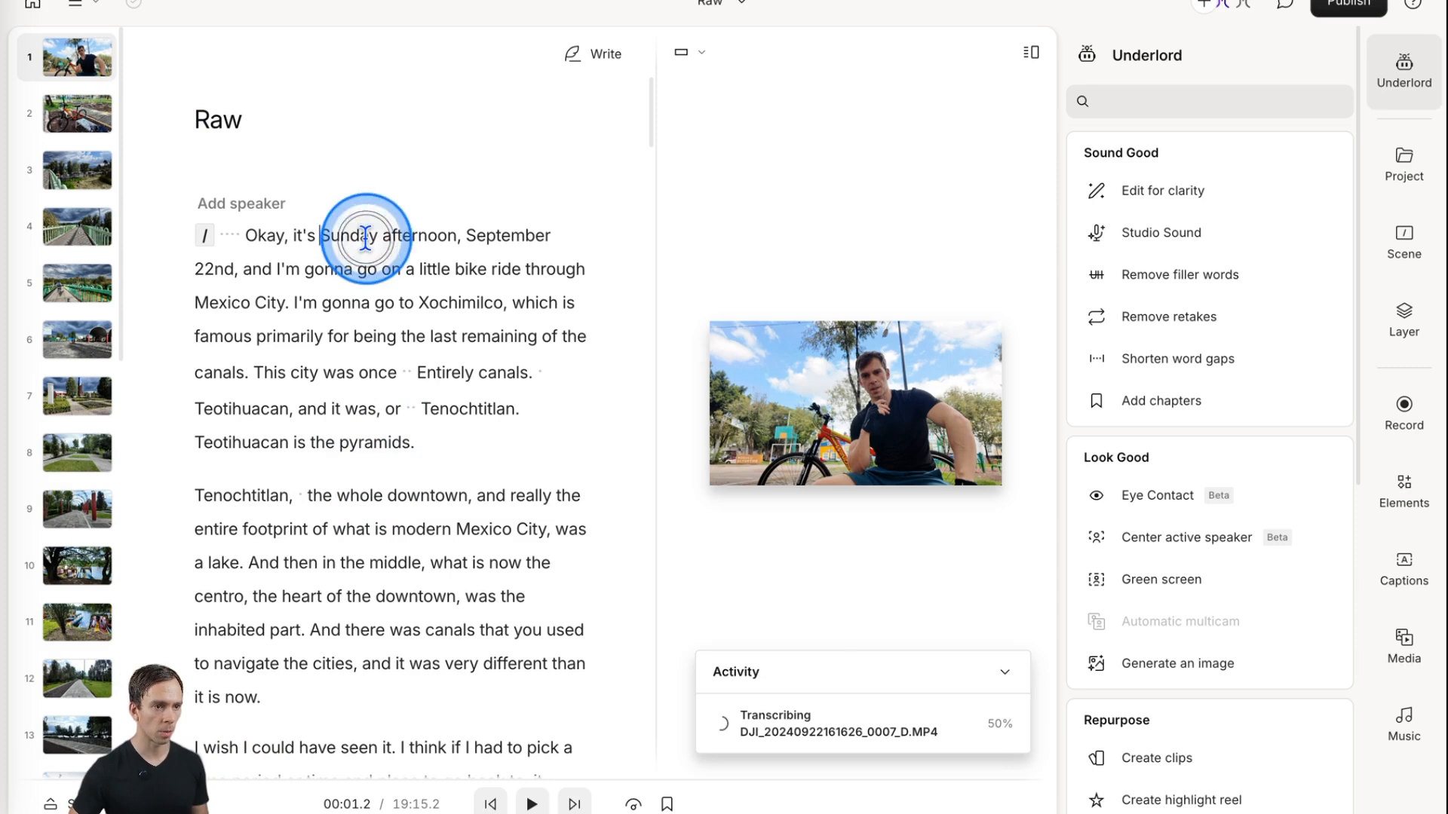
# Add a new empty composition to the project alongside Raw
pyautogui.click(742, 2)
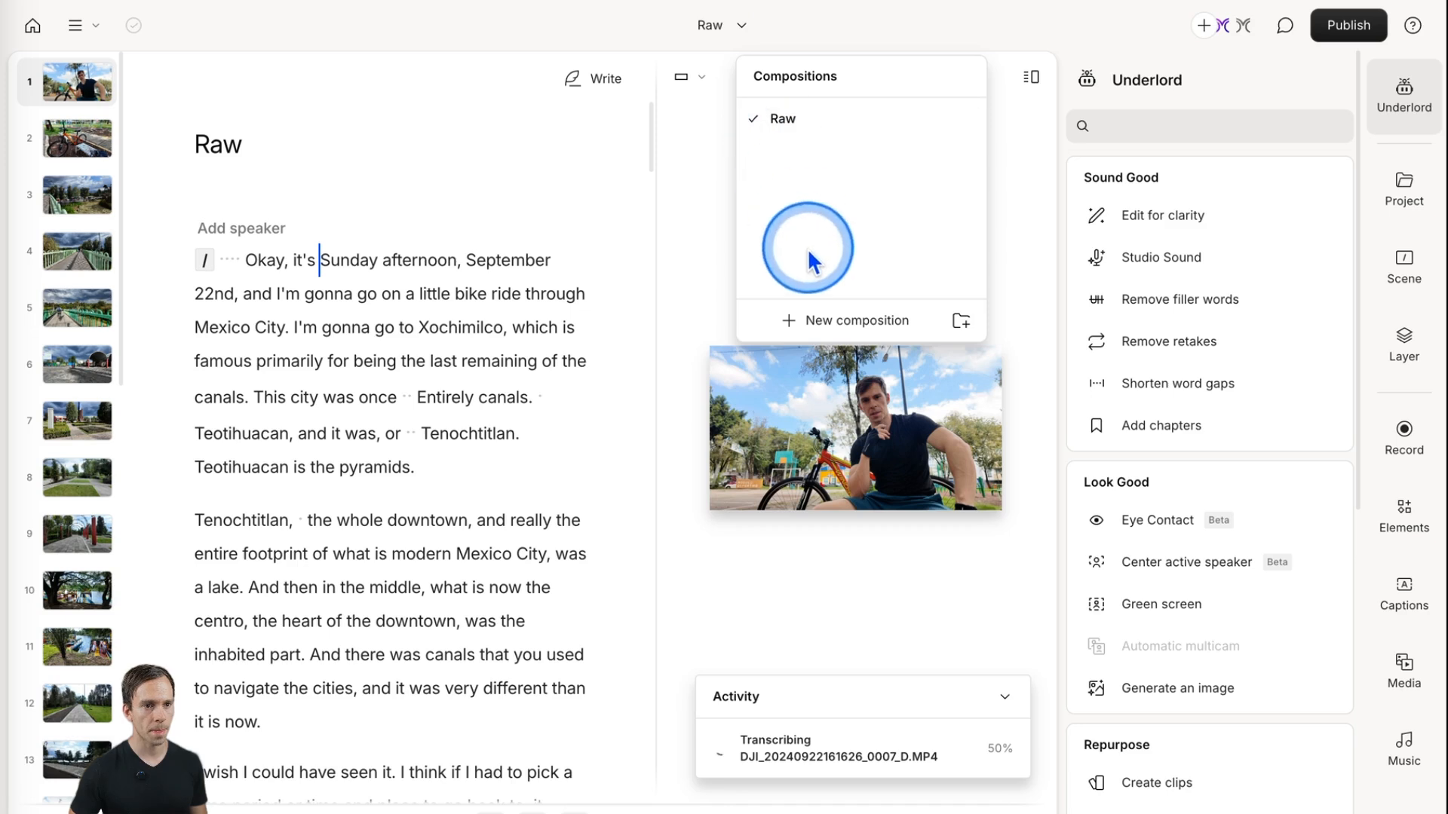
pyautogui.click(841, 319)
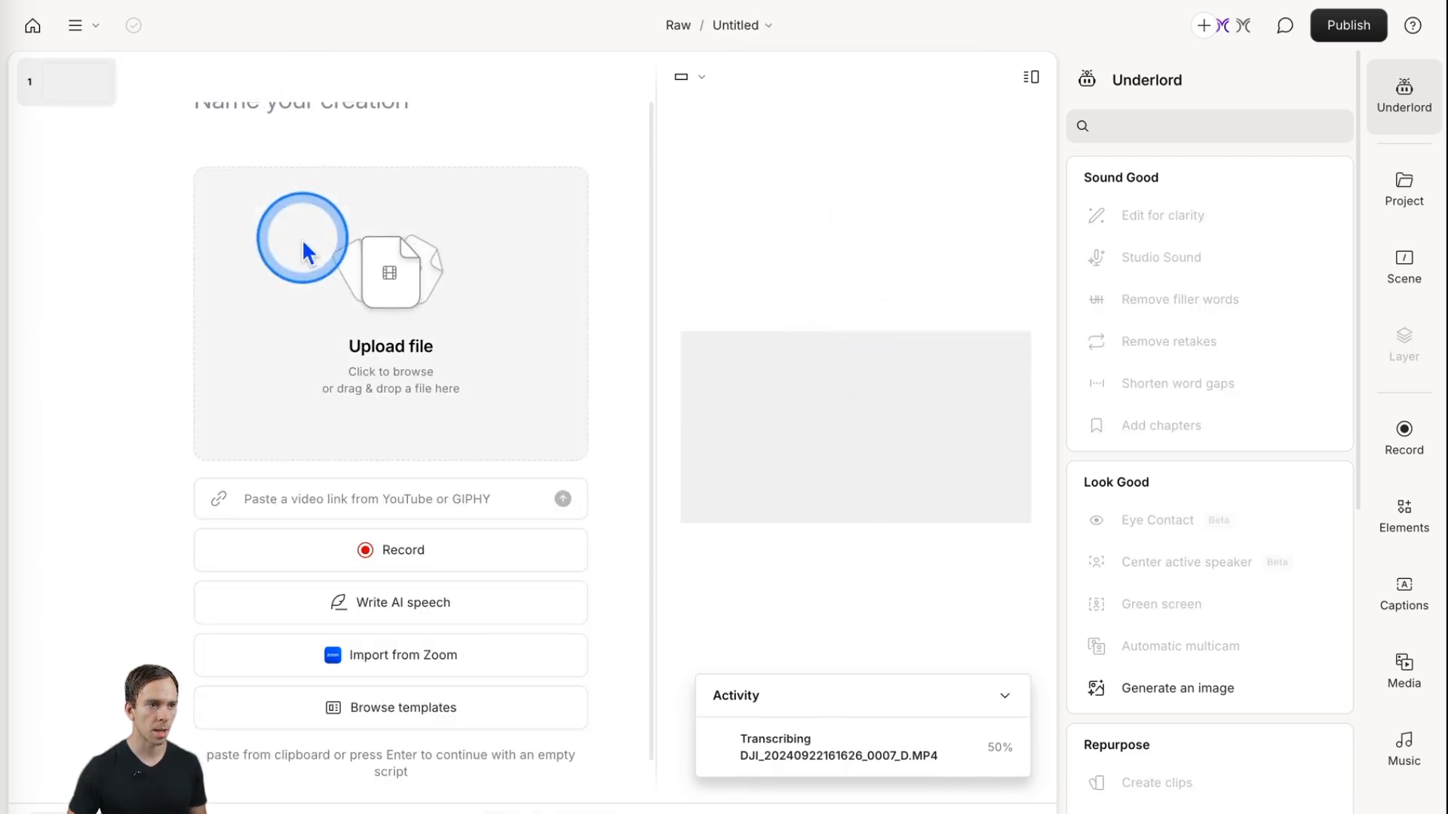
# Name the new empty composition Final
pyautogui.click(294, 124)
pyautogui.click(631, 157)
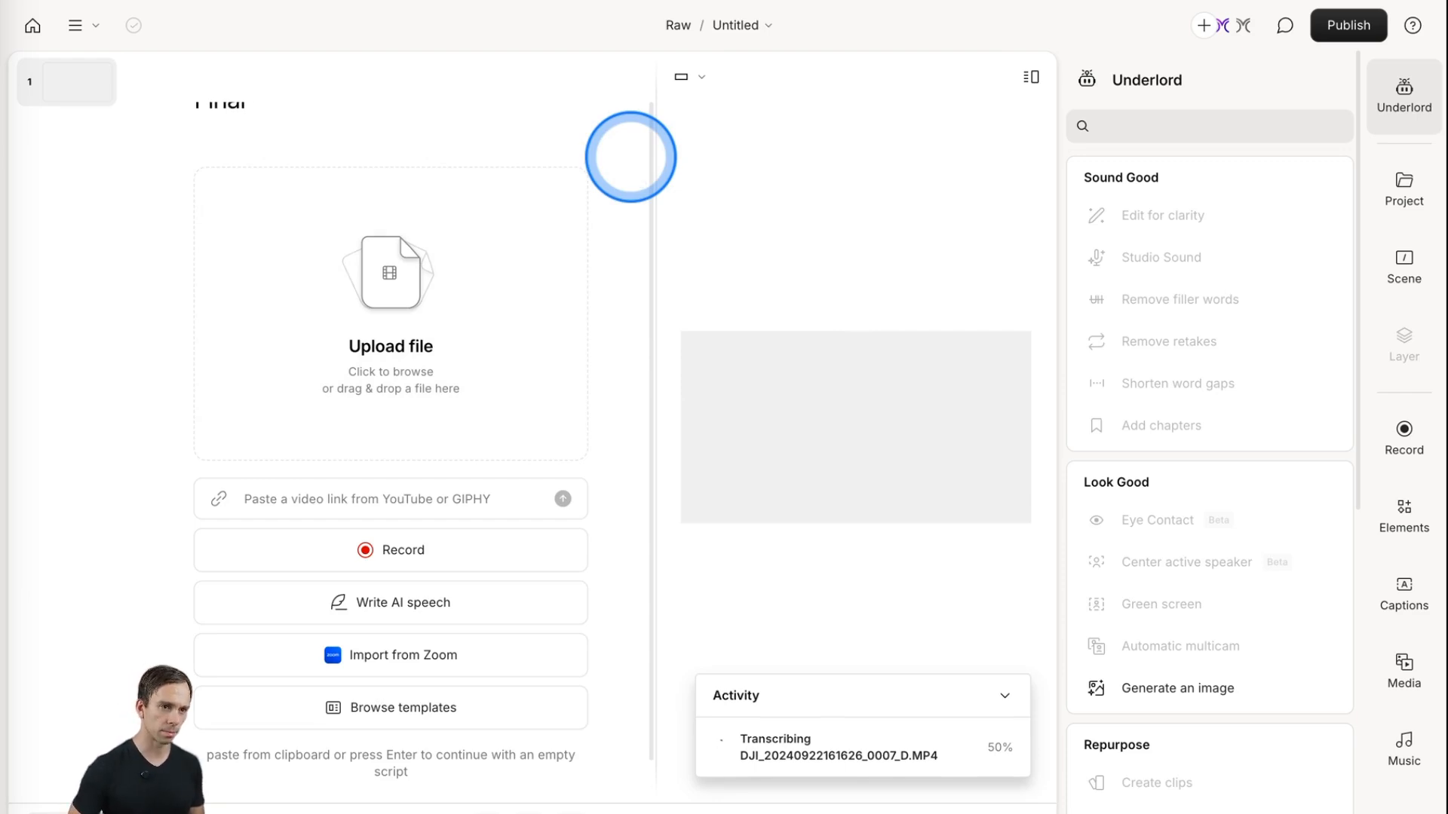
pyautogui.click(308, 131)
pyautogui.scroll(-1, 467, 232)
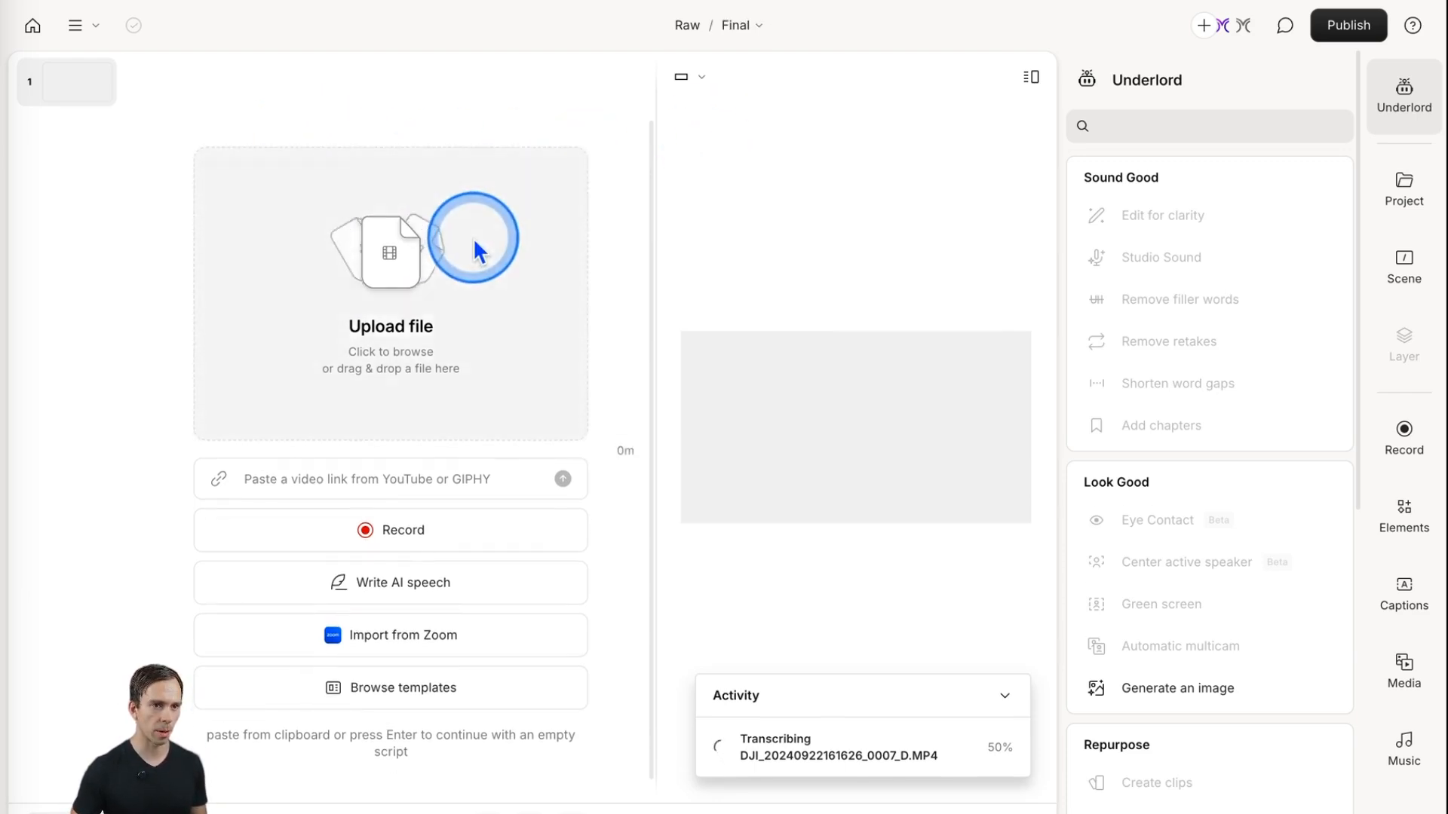
pyautogui.scroll(1, 473, 242)
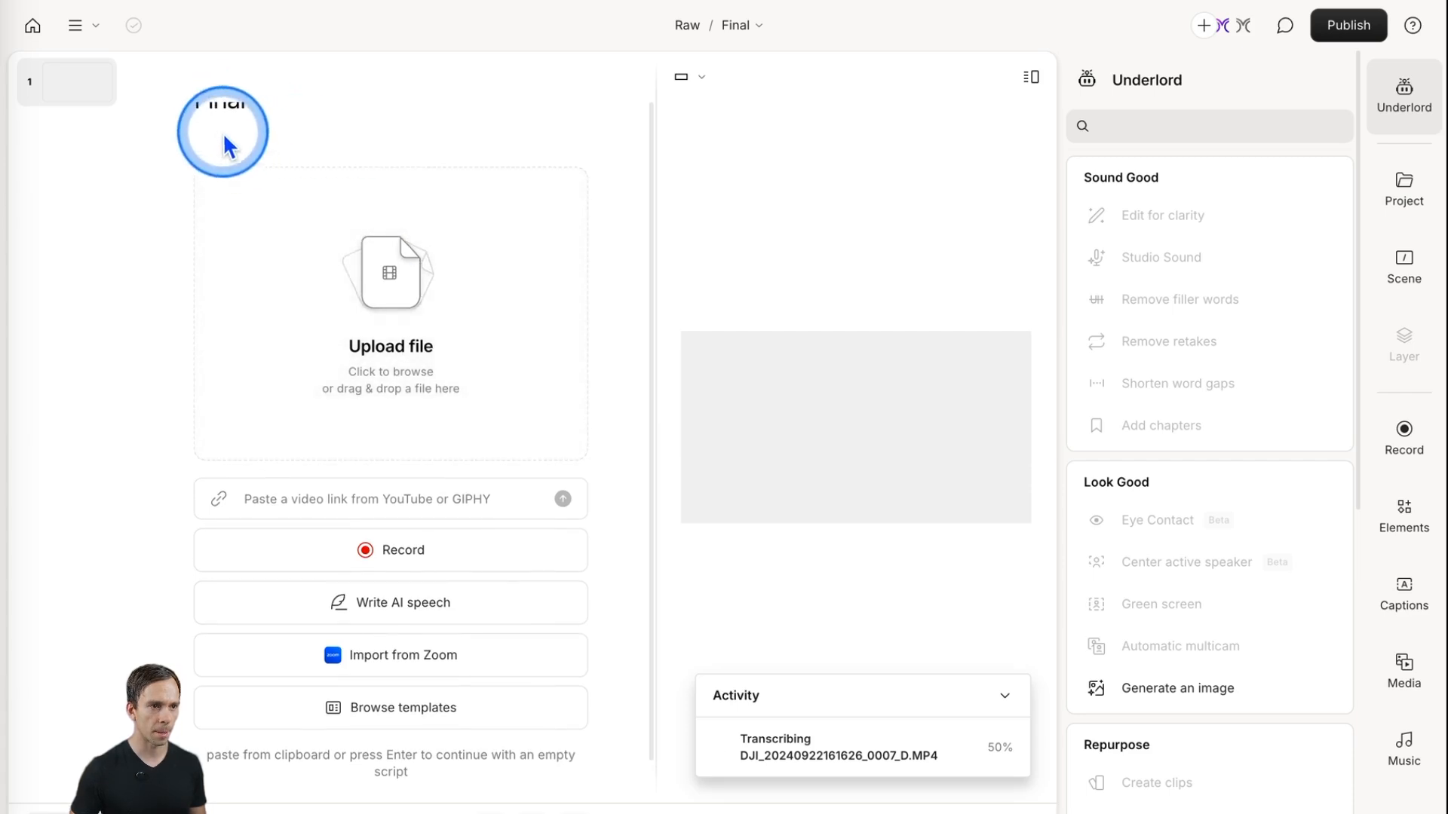
pyautogui.click(271, 113)
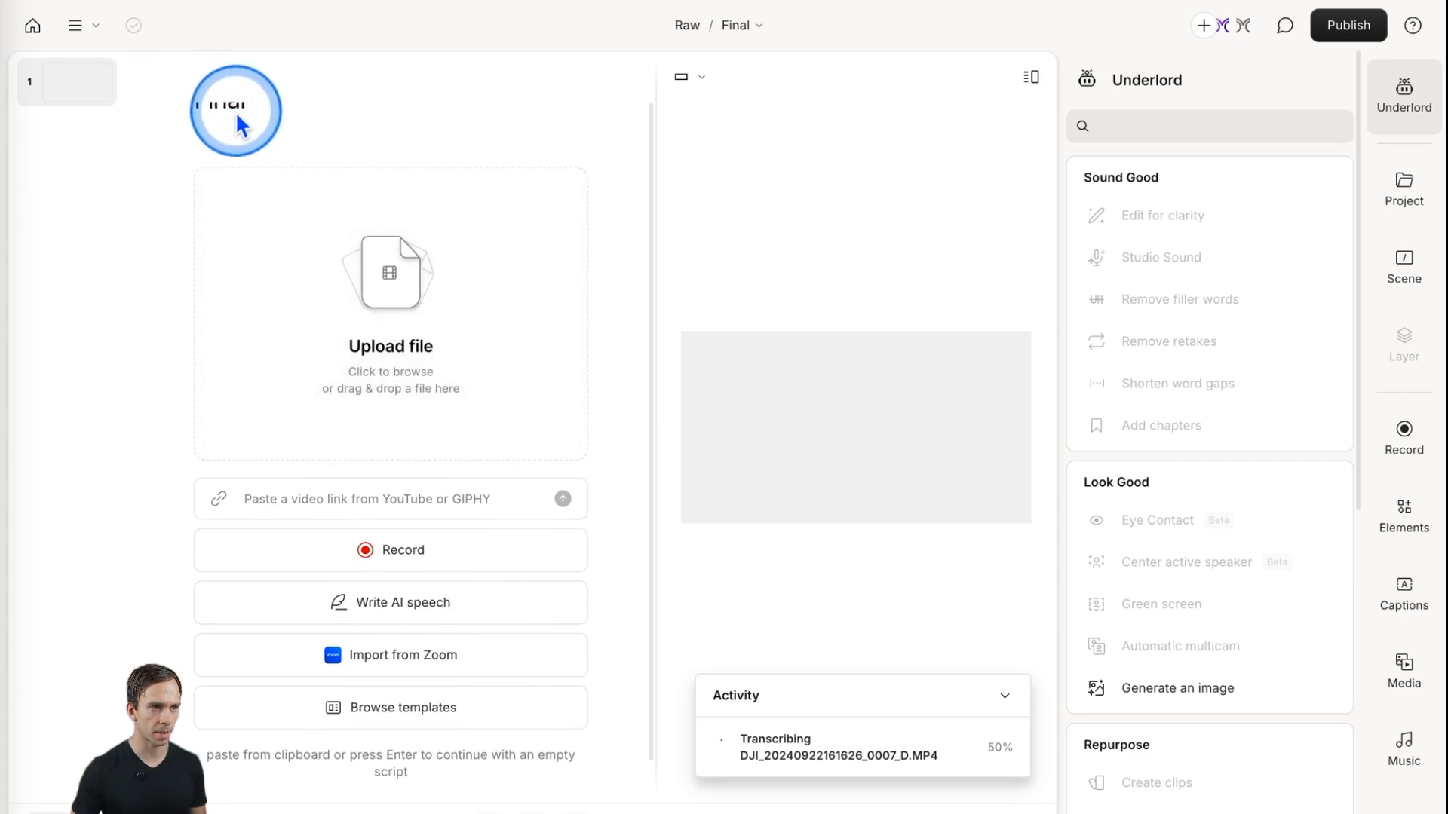
# Switch from the Final composition back to Raw
pyautogui.click(656, 44)
pyautogui.click(739, 25)
pyautogui.click(799, 106)
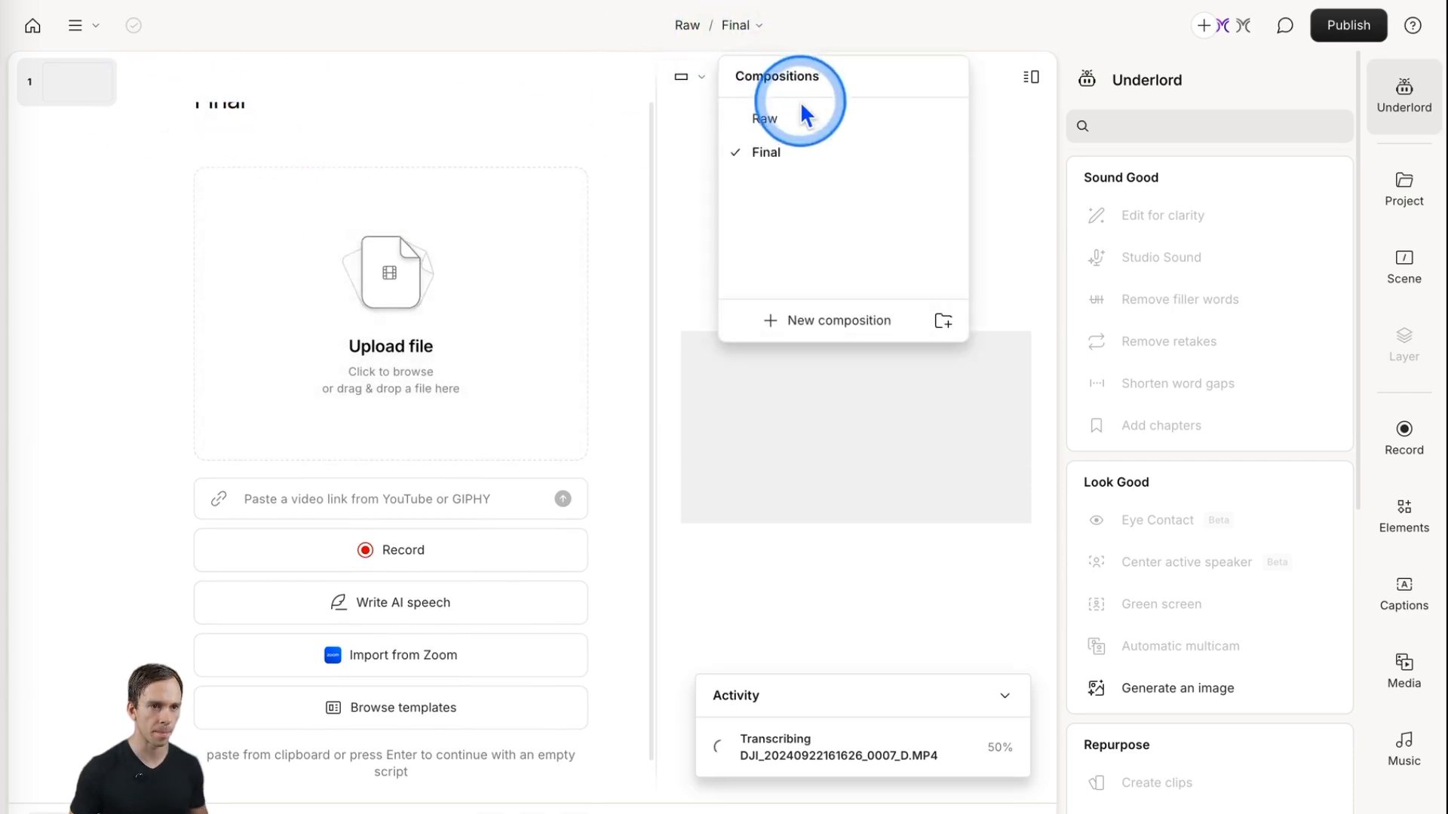
pyautogui.click(739, 25)
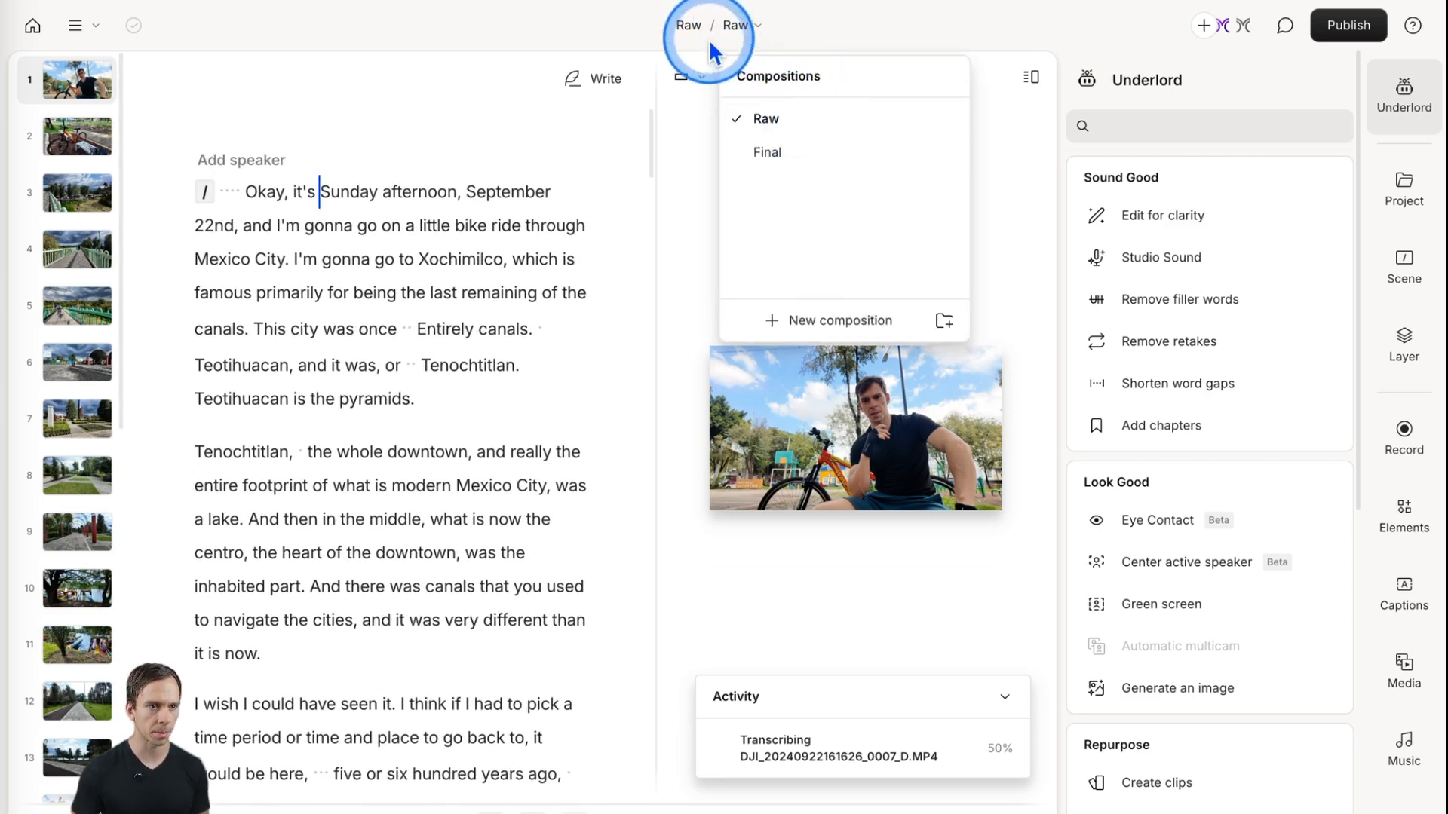
# Rename the project as Xochimilco Bike trip
pyautogui.click(686, 26)
pyautogui.click(699, 78)
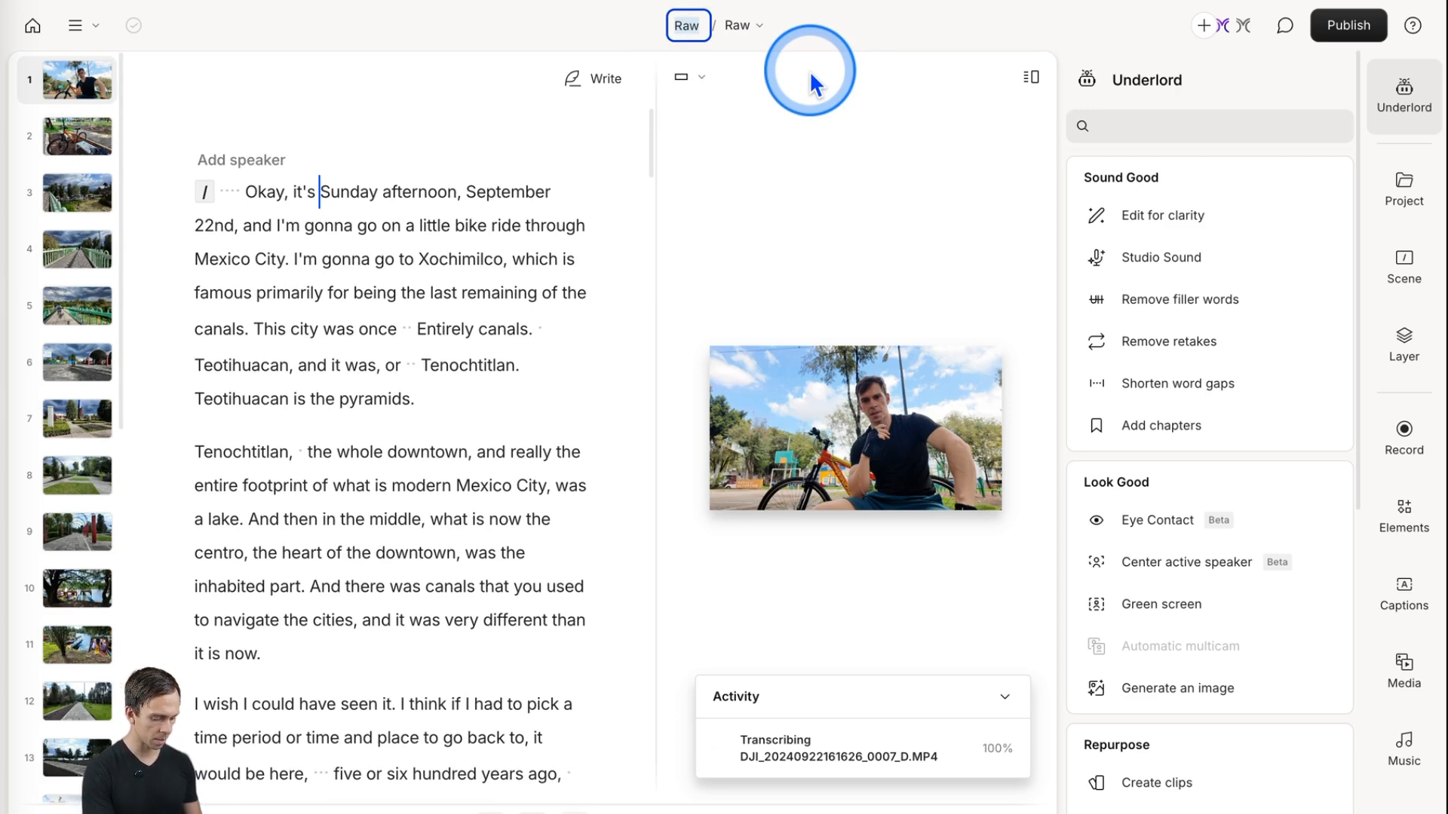
pyautogui.write('Xochimilco Bike')
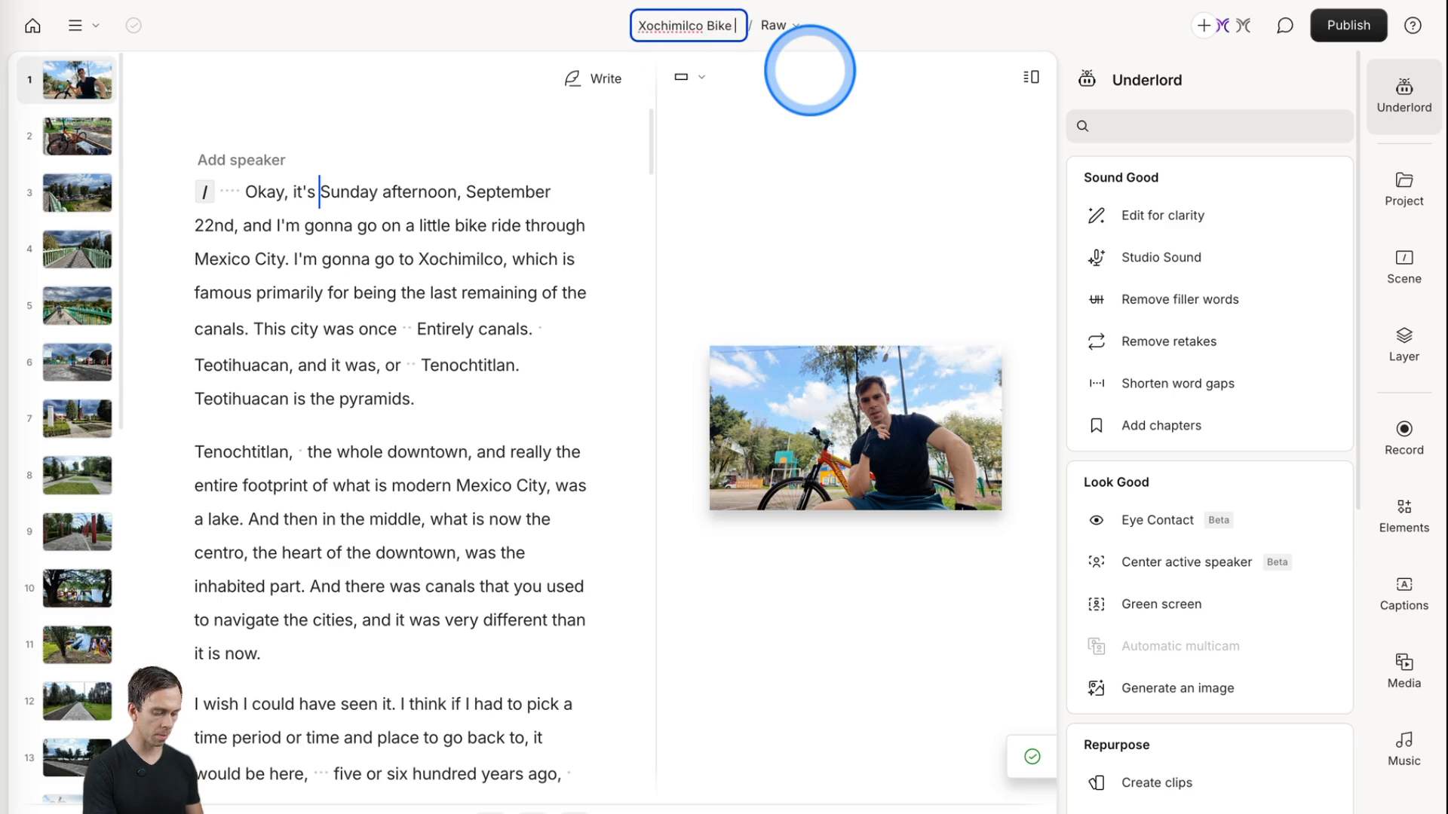
pyautogui.write(' trip')
pyautogui.press('Return')
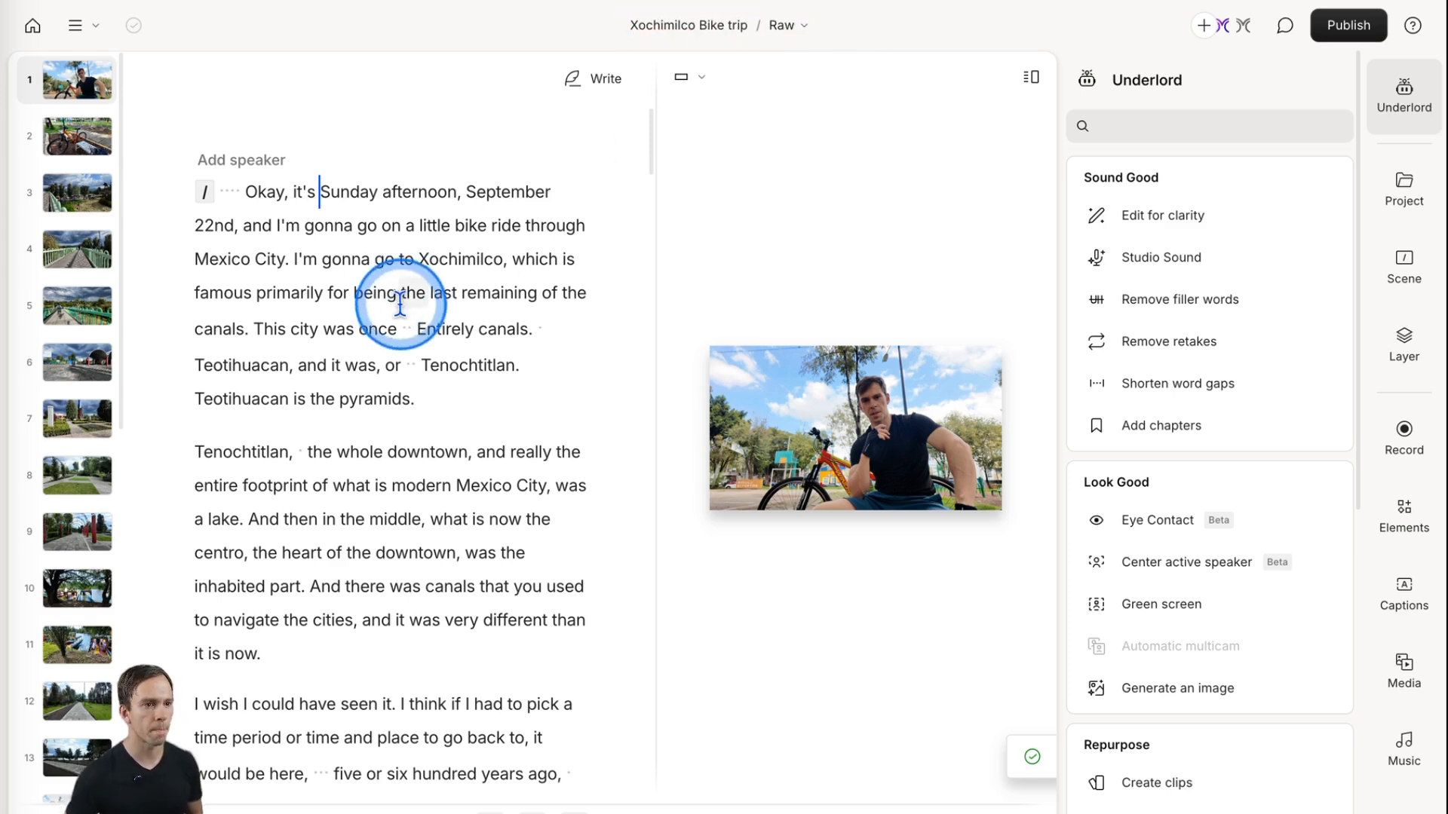
# Insert the bracketed note (Intro) at the start of the first scene in the Raw script, before "Okay, it's Sunday afternoon"
pyautogui.click(369, 227)
pyautogui.scroll(2, 483, 623)
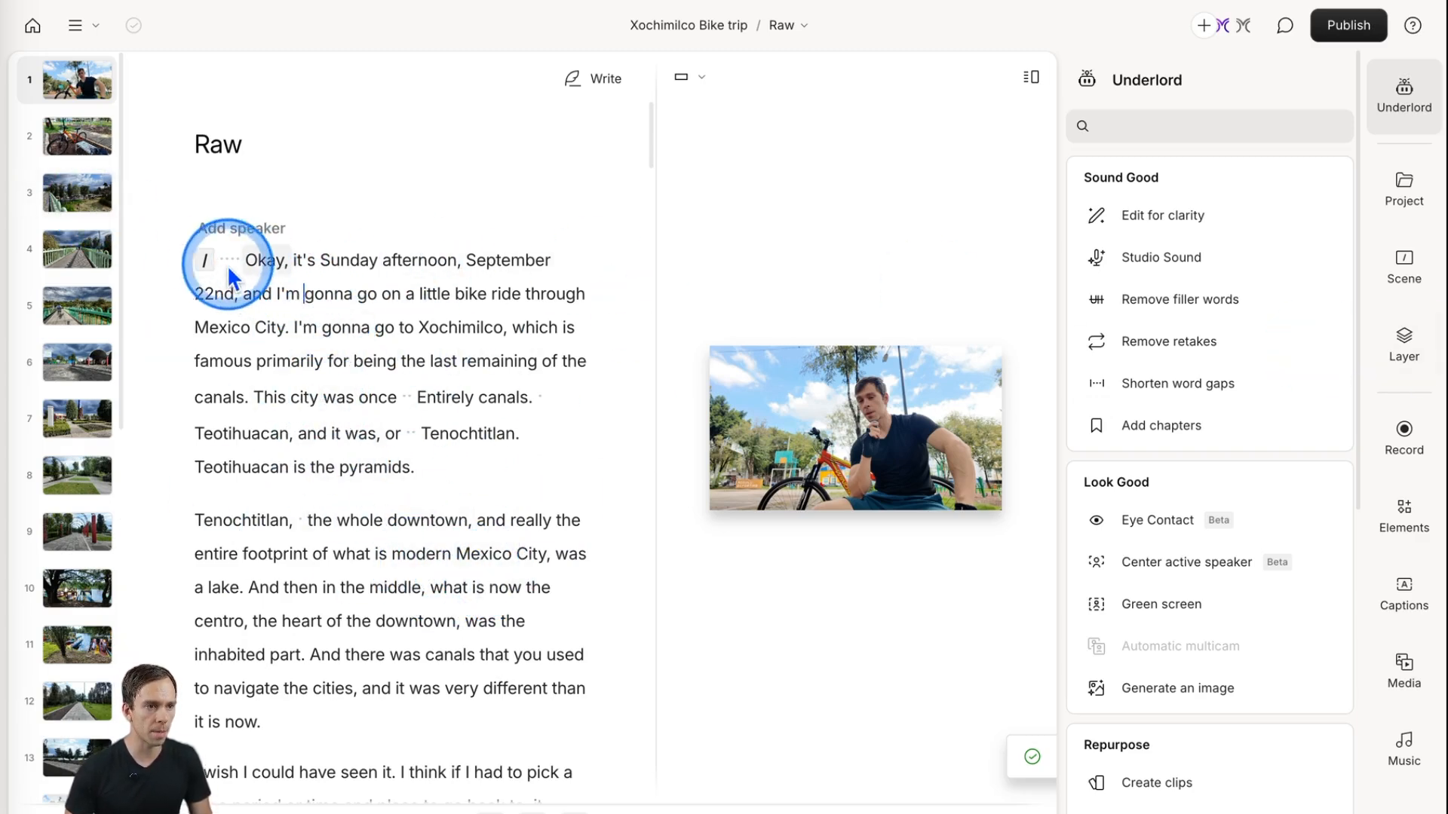
pyautogui.click(205, 260)
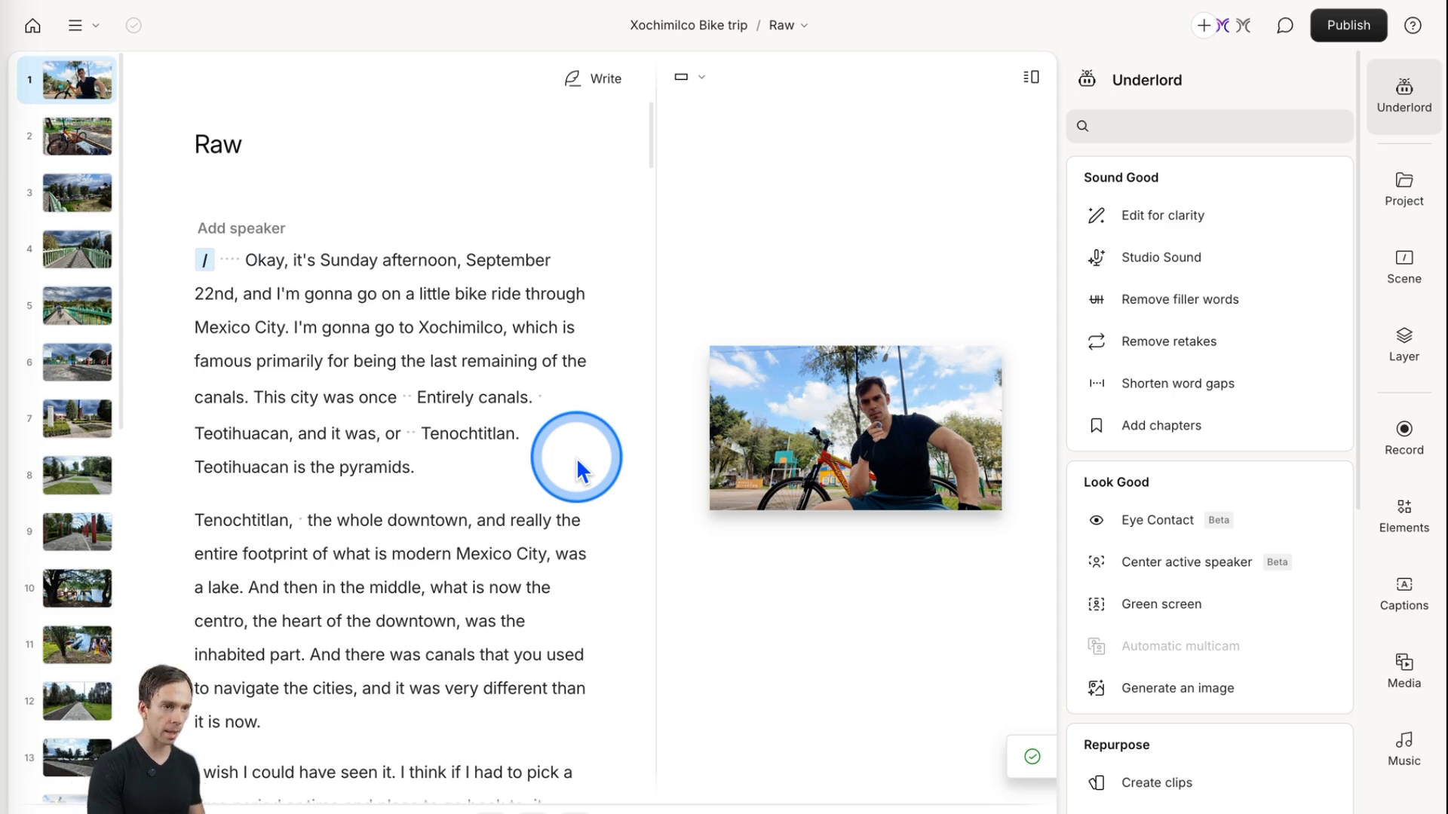
pyautogui.press('space')
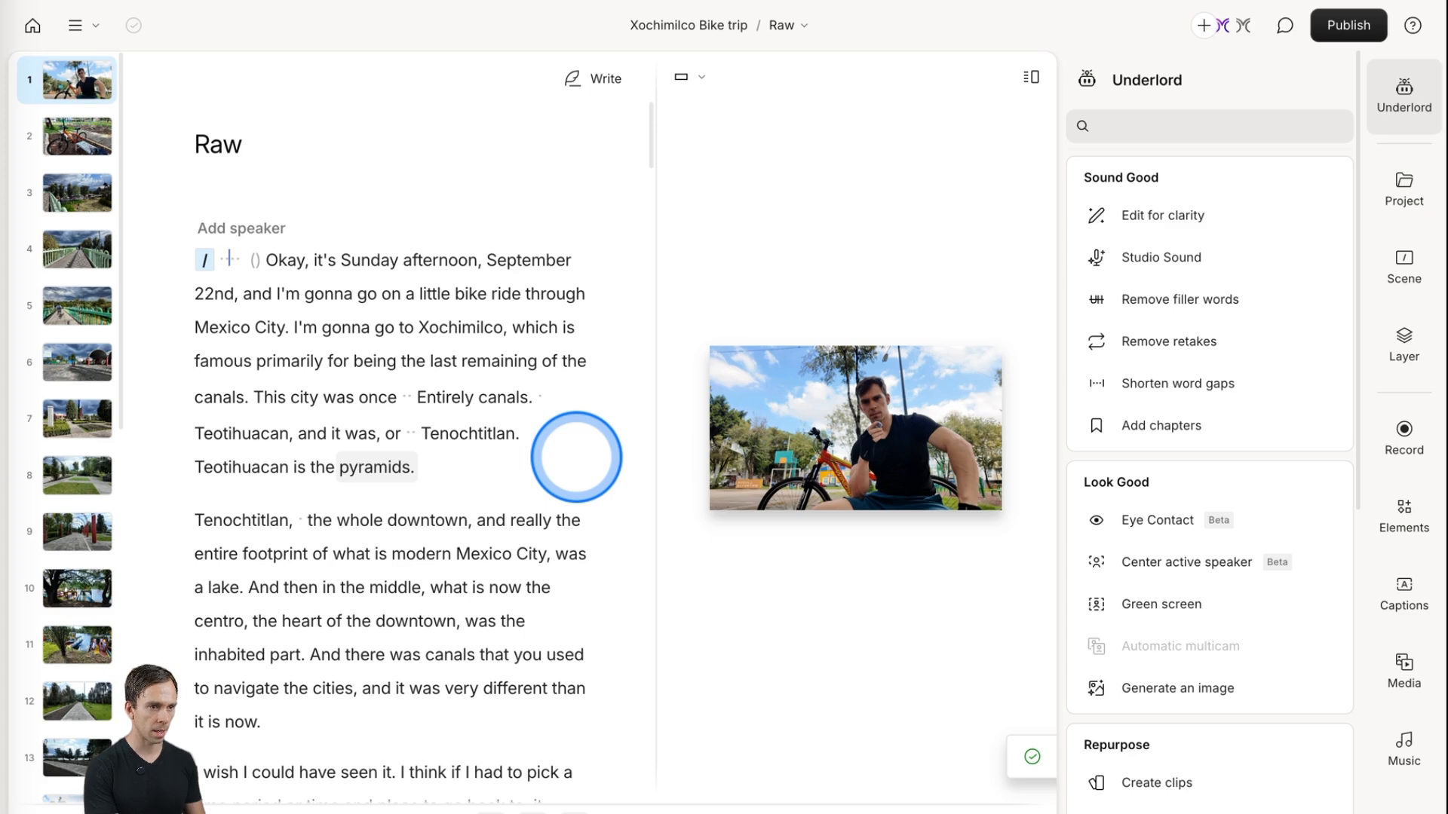
pyautogui.click(278, 252)
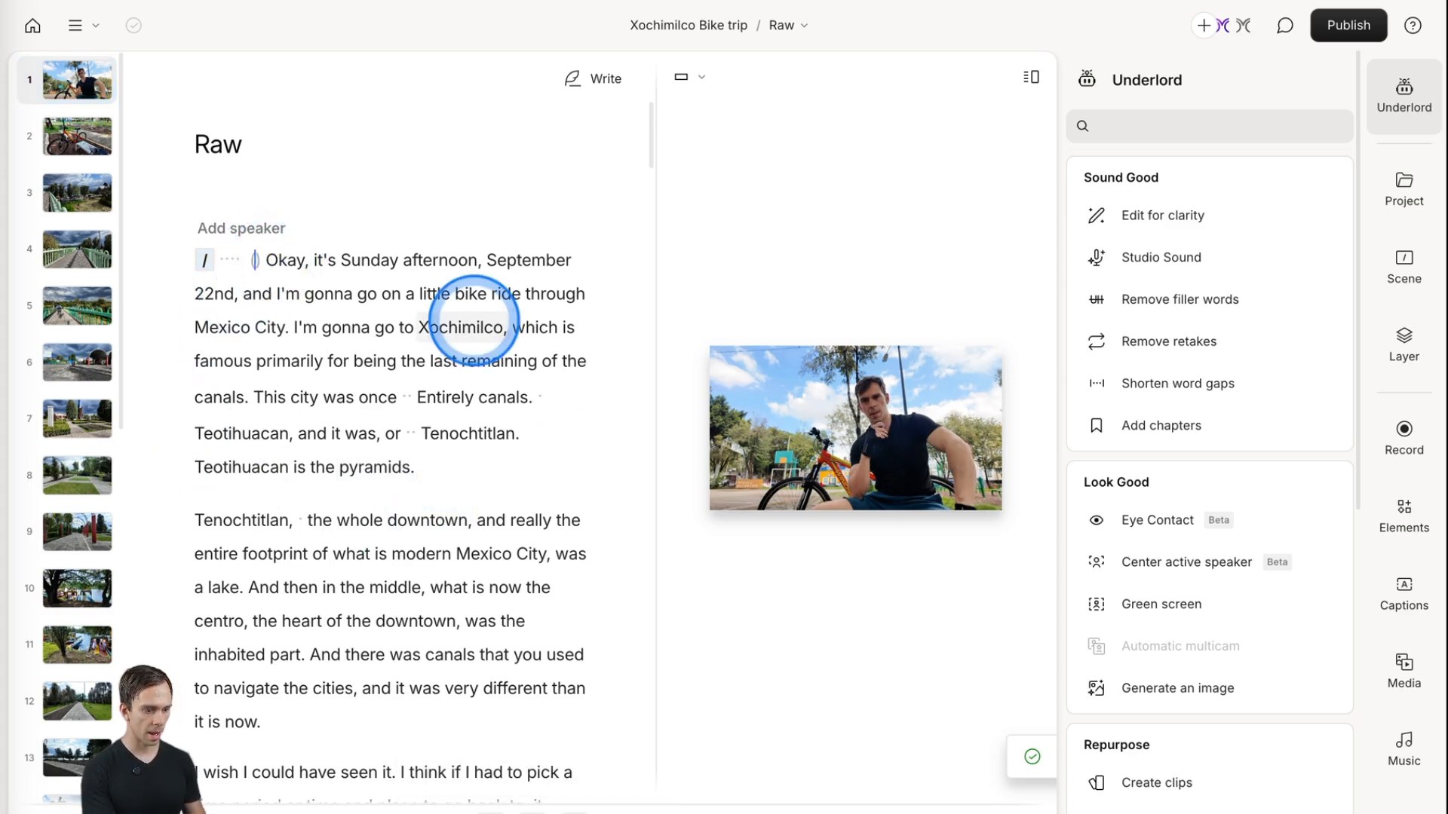
pyautogui.write('(Intro')
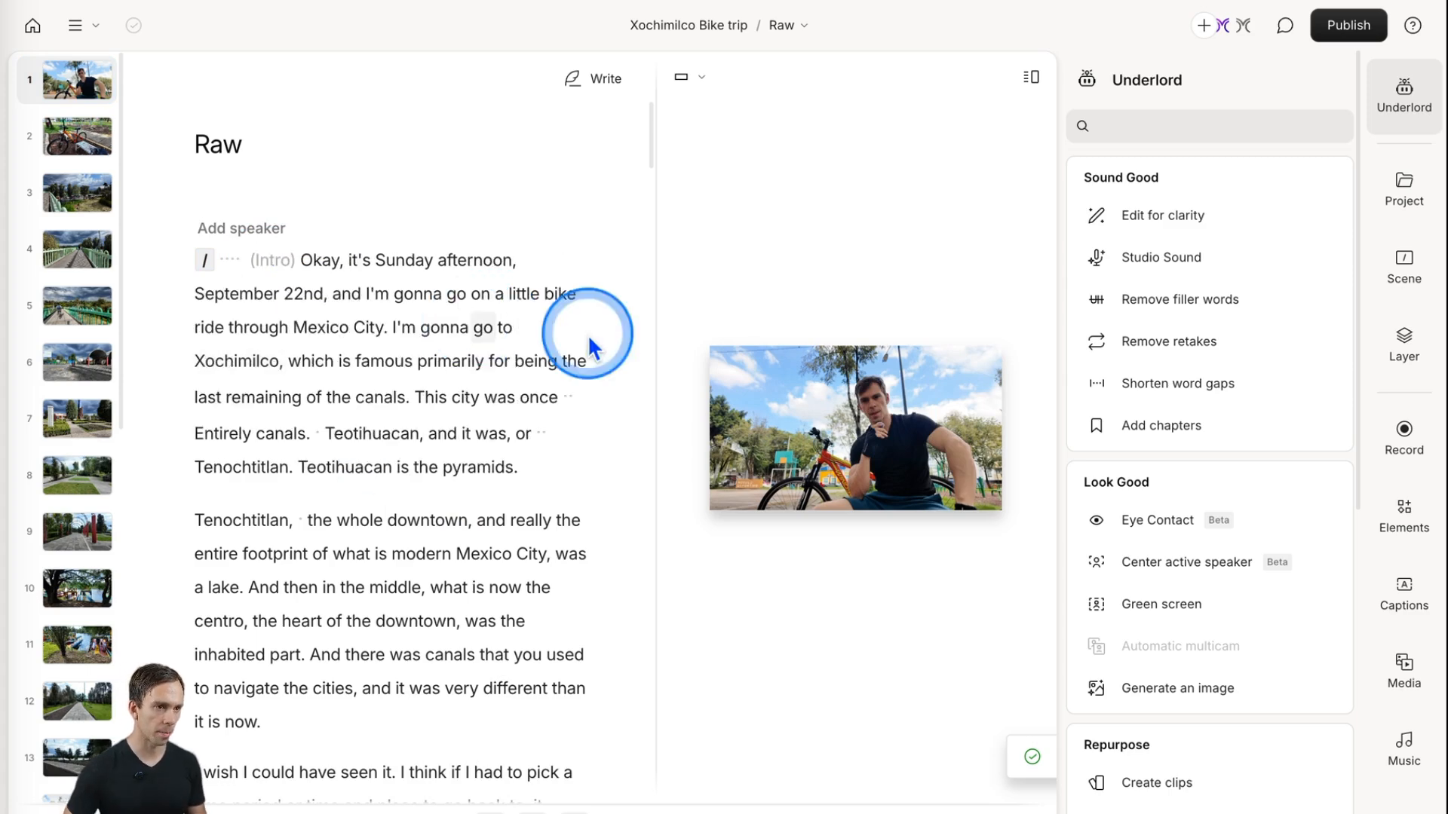
# Review the intro clip's transcript from the (Intro) note through to the scene breaks that follow it
pyautogui.click(476, 420)
pyautogui.scroll(-2, 375, 513)
pyautogui.scroll(-8, 324, 543)
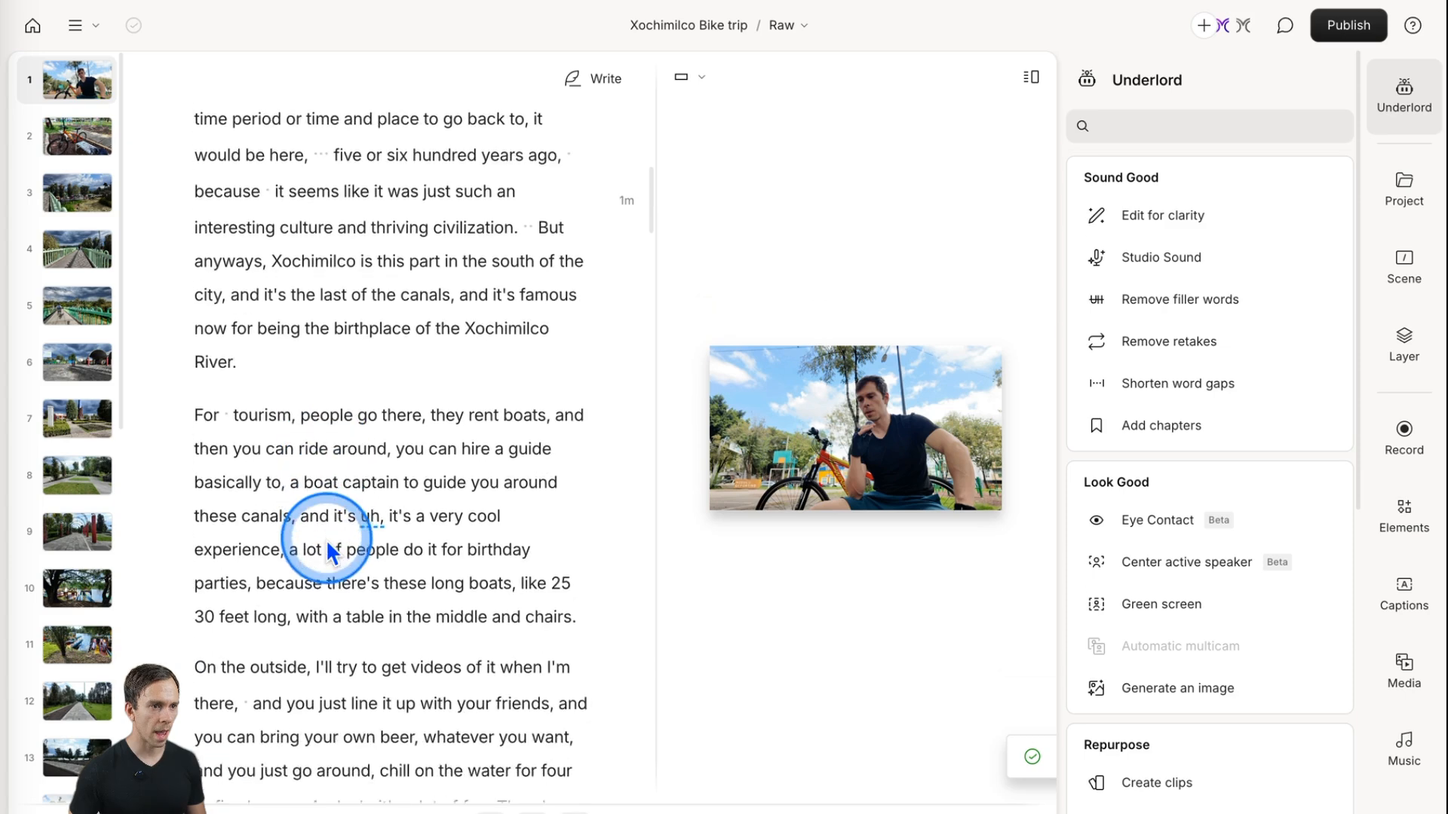
pyautogui.scroll(10, 323, 550)
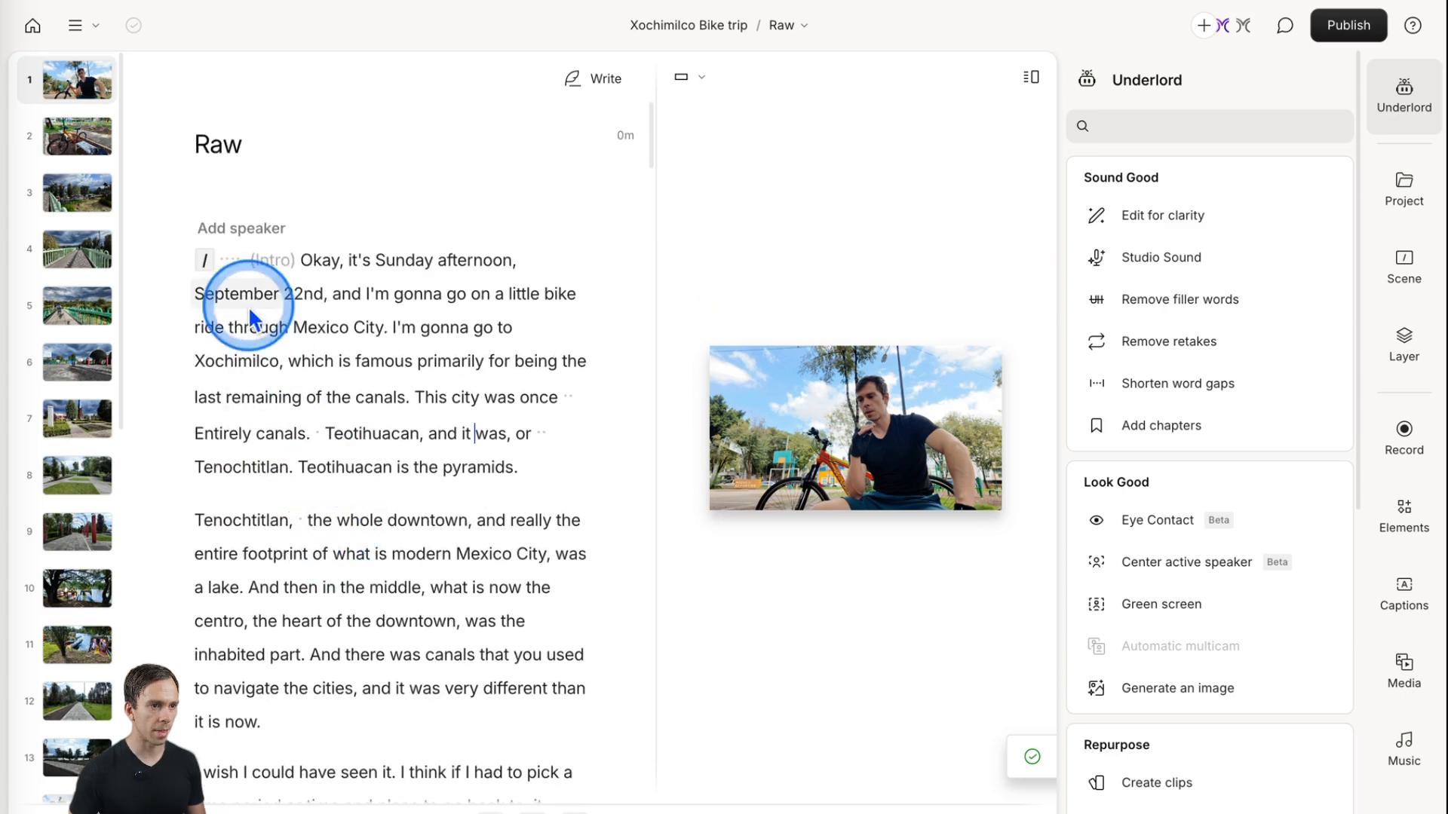
pyautogui.moveTo(291, 260)
pyautogui.mouseDown()
pyautogui.moveTo(236, 266)
pyautogui.moveTo(307, 259)
pyautogui.mouseUp()
pyautogui.click(264, 268)
pyautogui.click(316, 284)
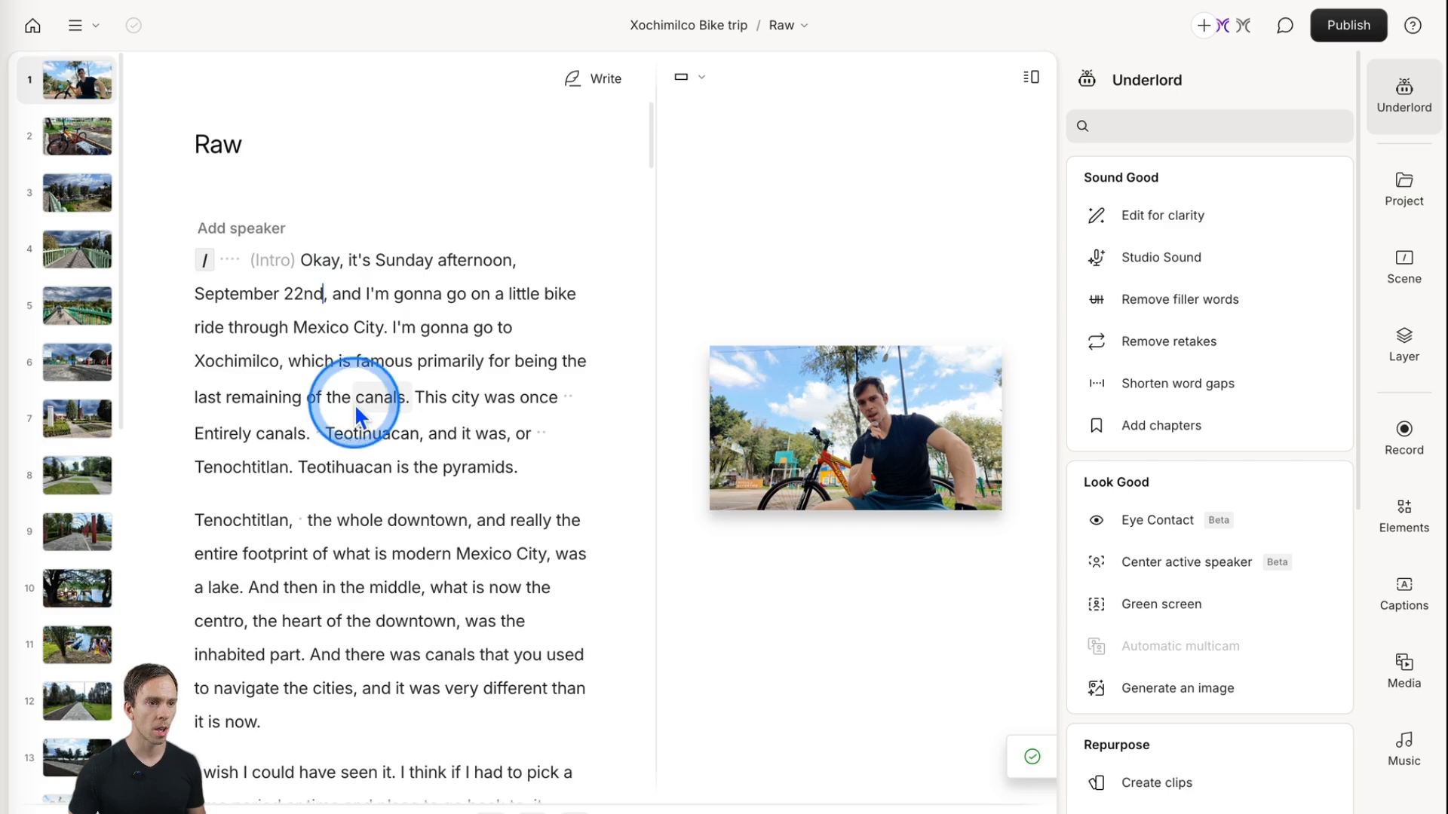
pyautogui.scroll(-6, 355, 404)
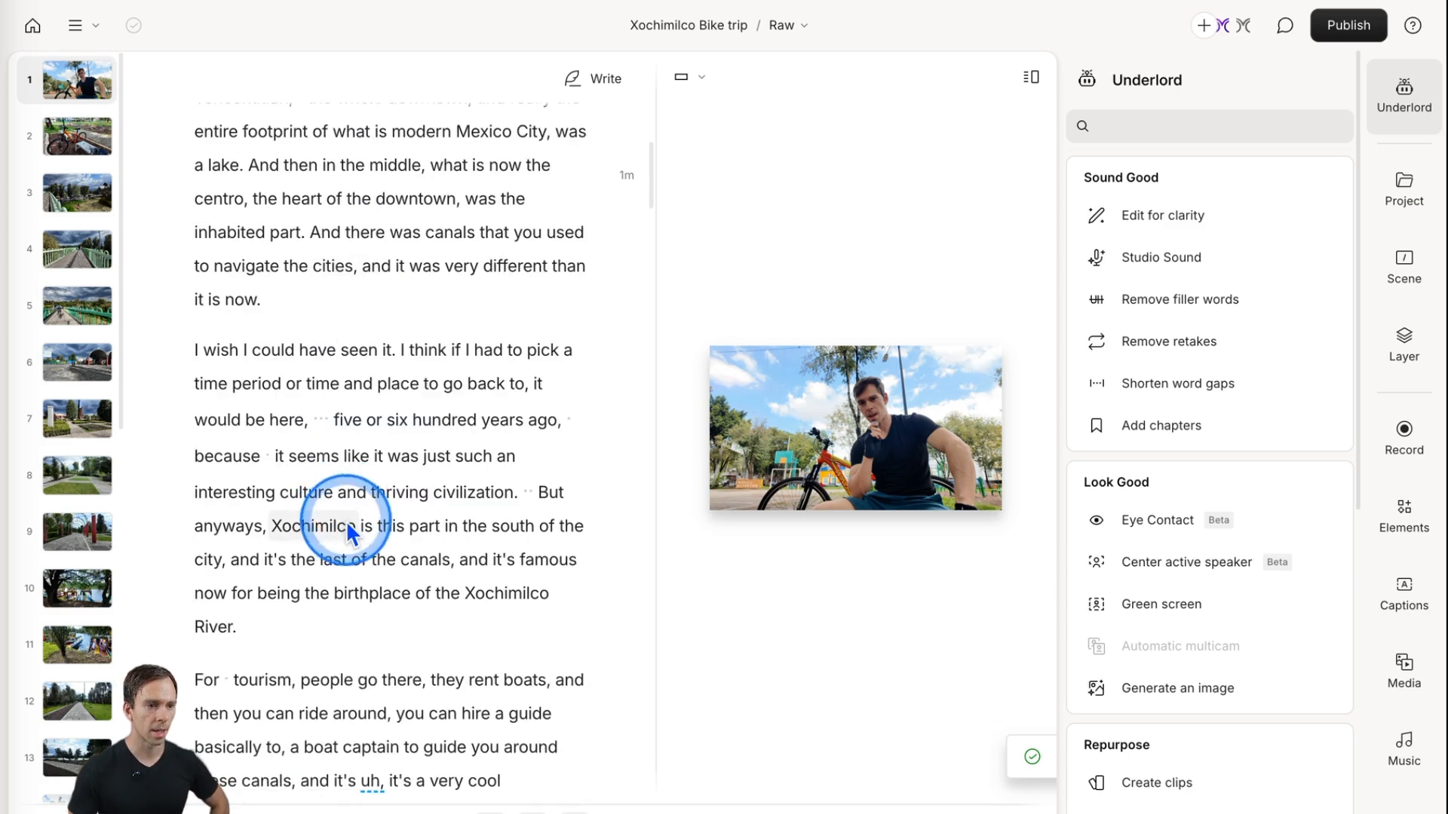
pyautogui.scroll(-7, 352, 532)
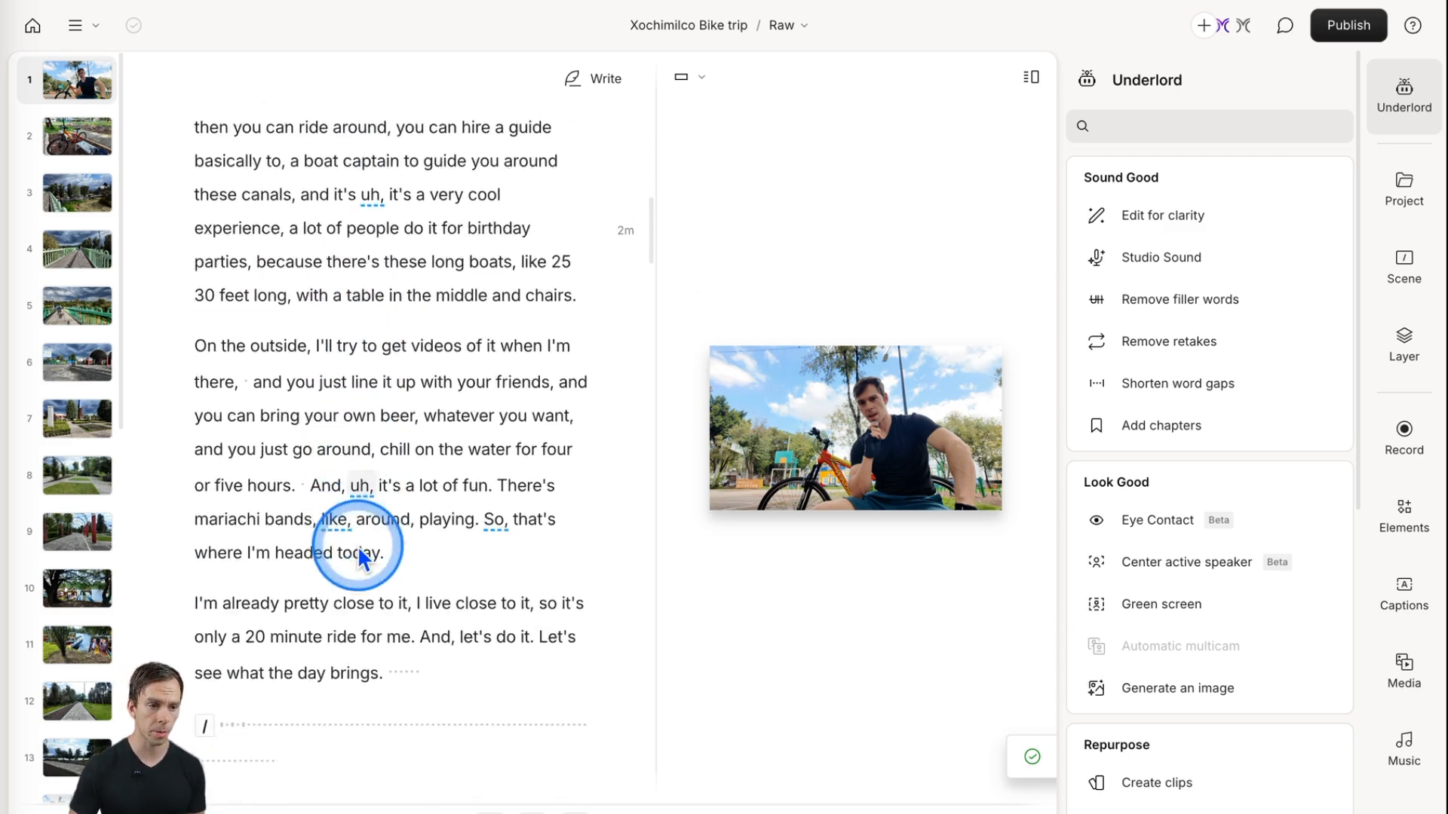
pyautogui.scroll(-3, 357, 545)
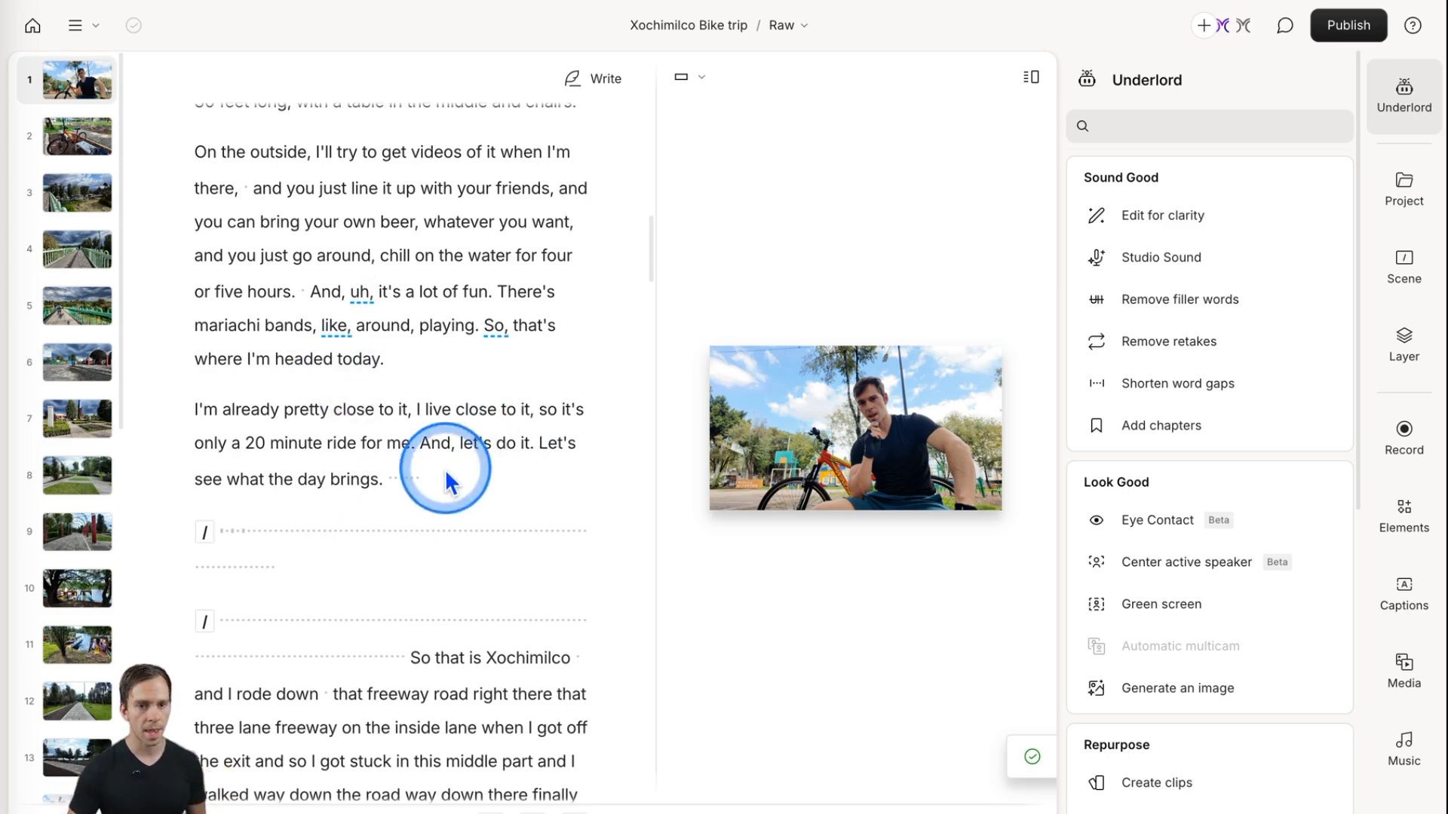
# Create a folder named B Roll among the project's files
pyautogui.click(1391, 198)
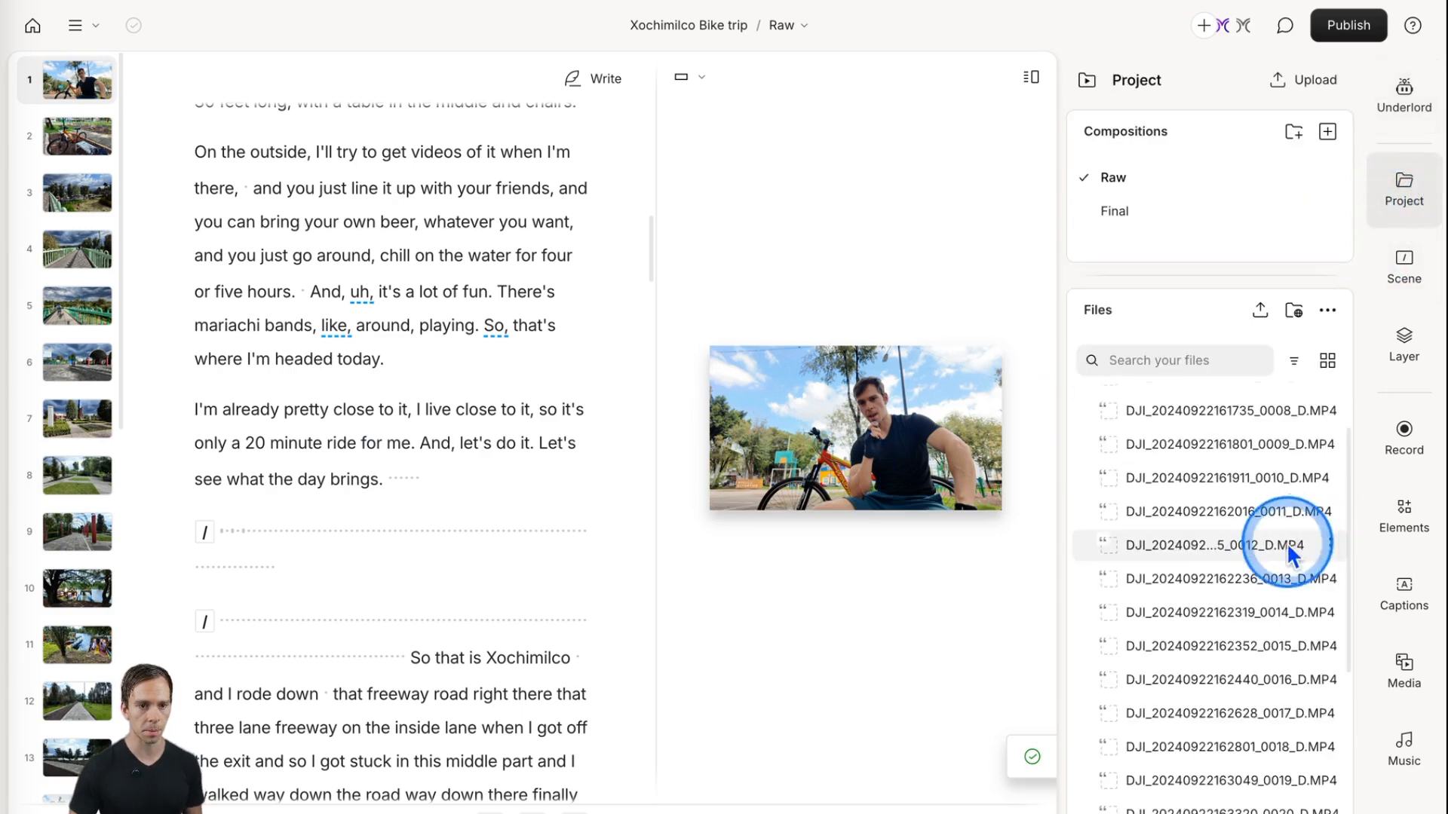
pyautogui.scroll(5, 1206, 634)
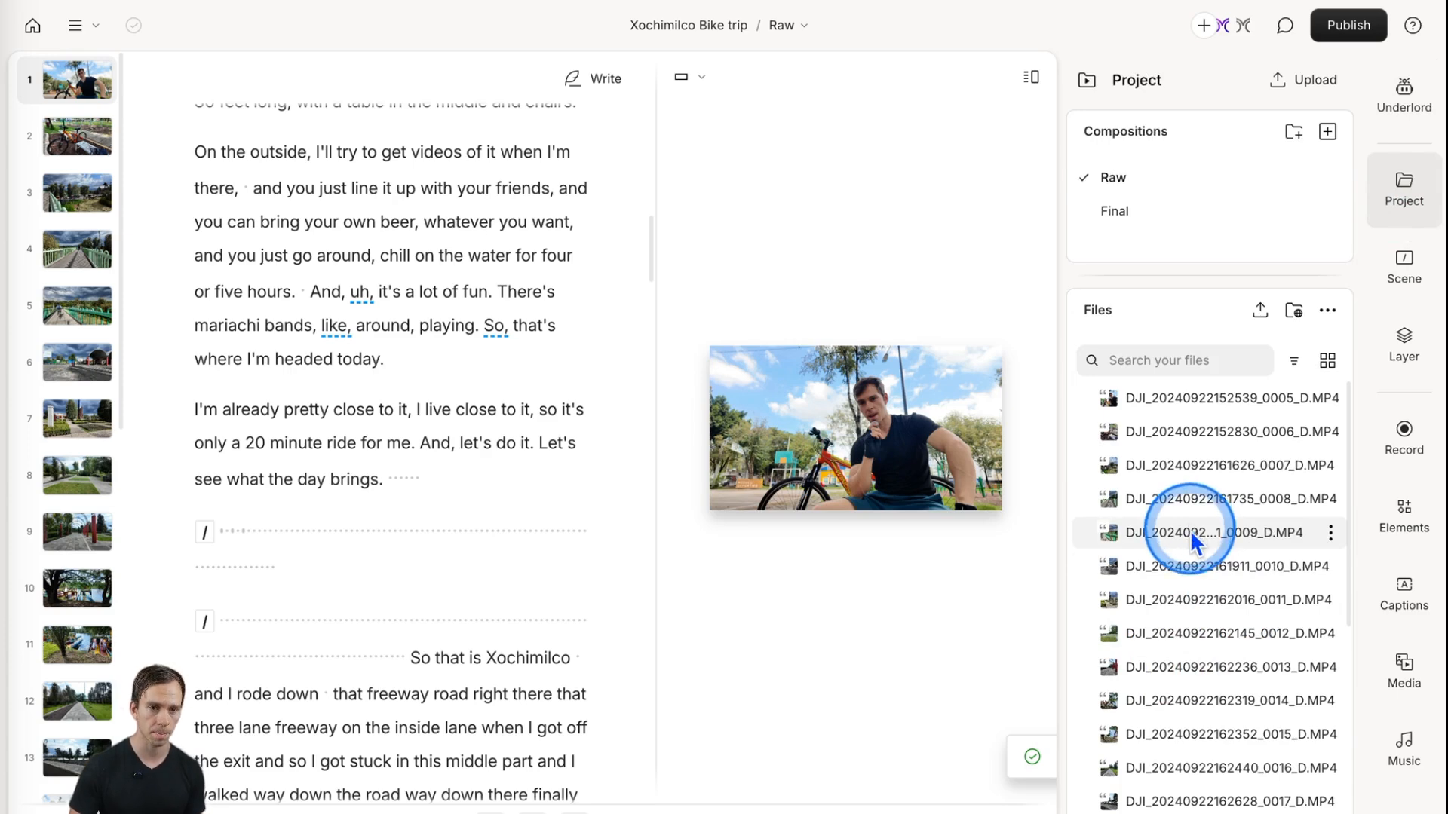
pyautogui.click(1327, 313)
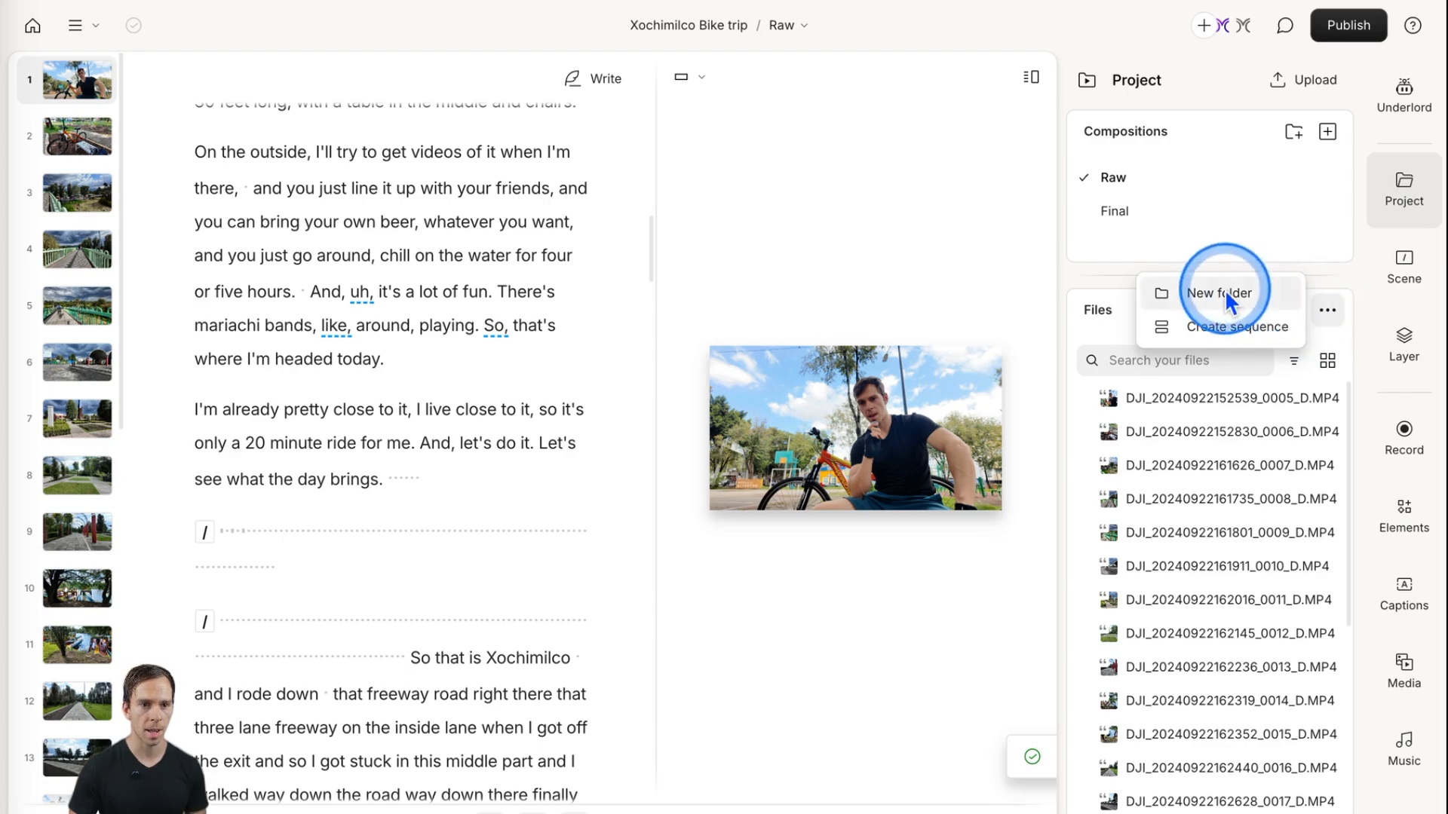
pyautogui.click(1227, 292)
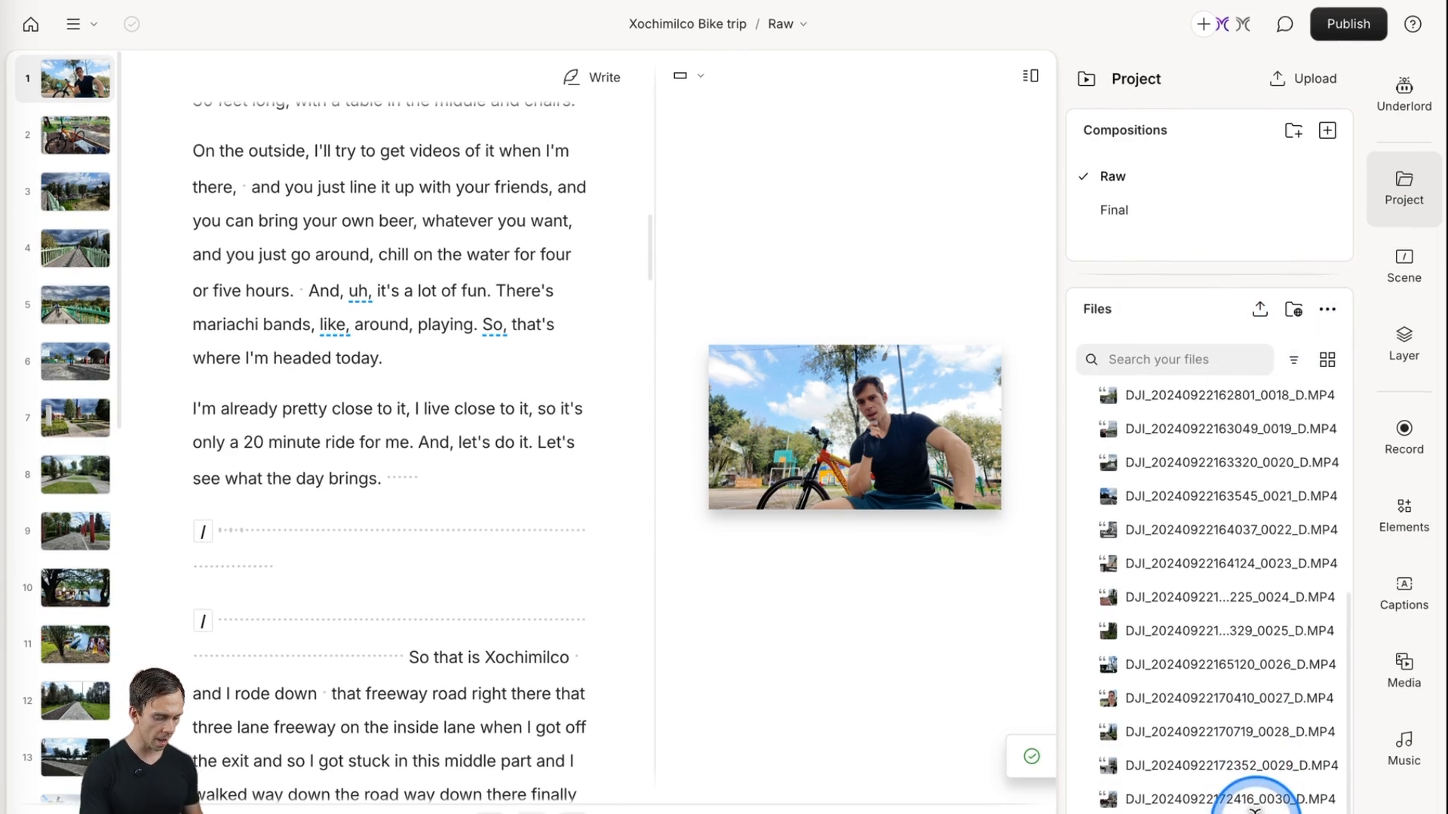
pyautogui.write('B Roll')
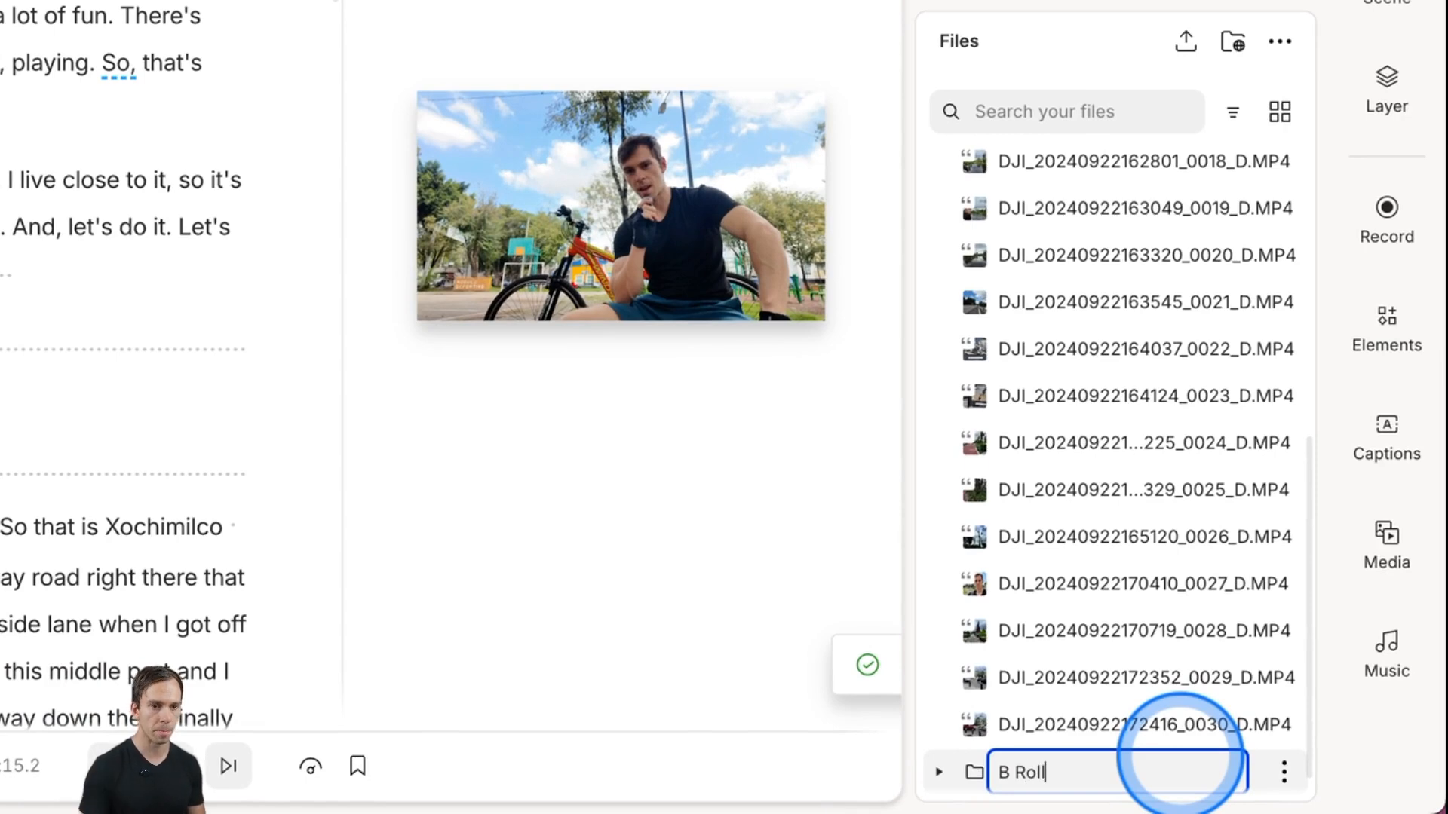
# Create a second folder named Narration in the project's files
pyautogui.click(1280, 41)
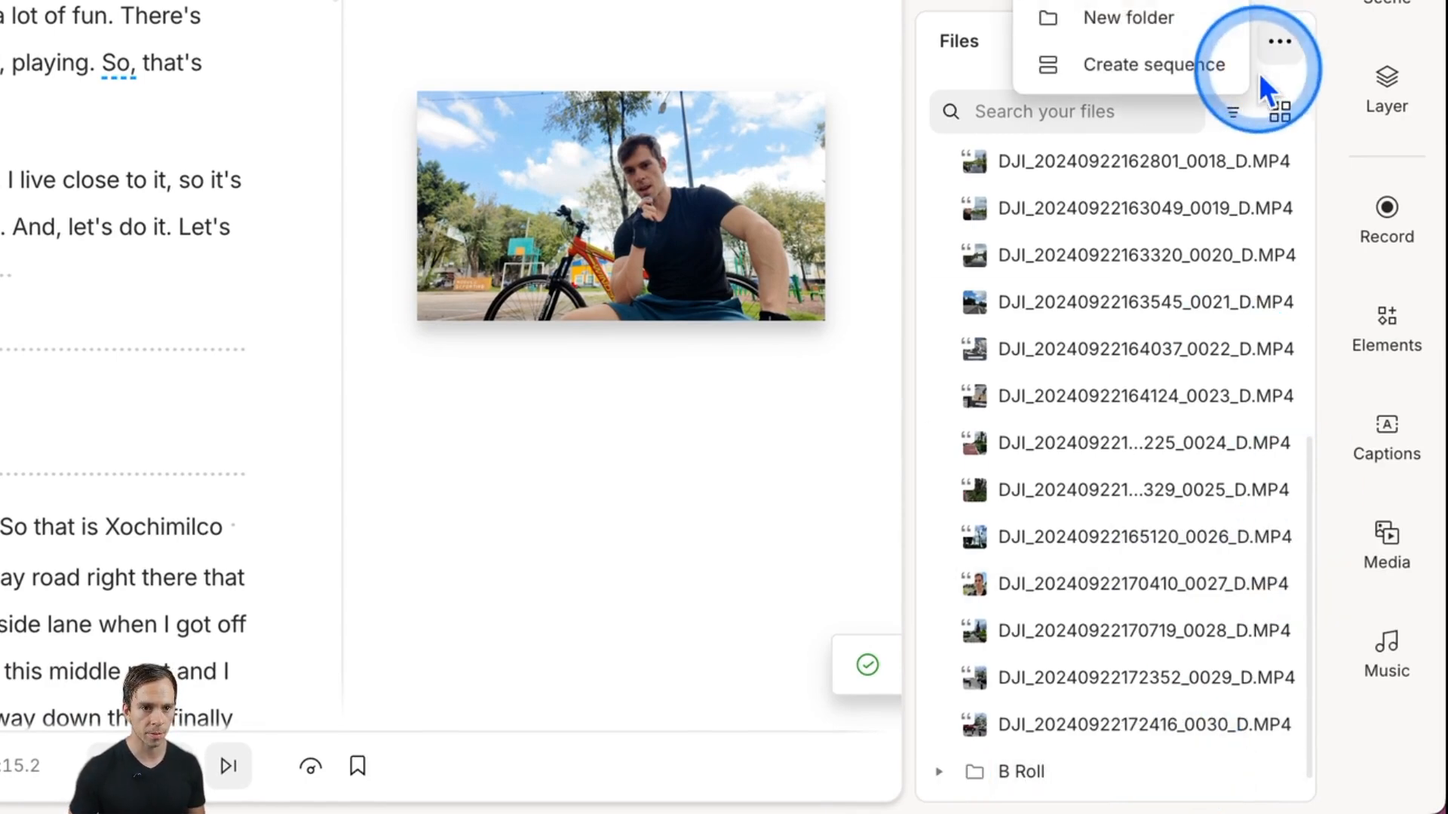
pyautogui.click(1139, 18)
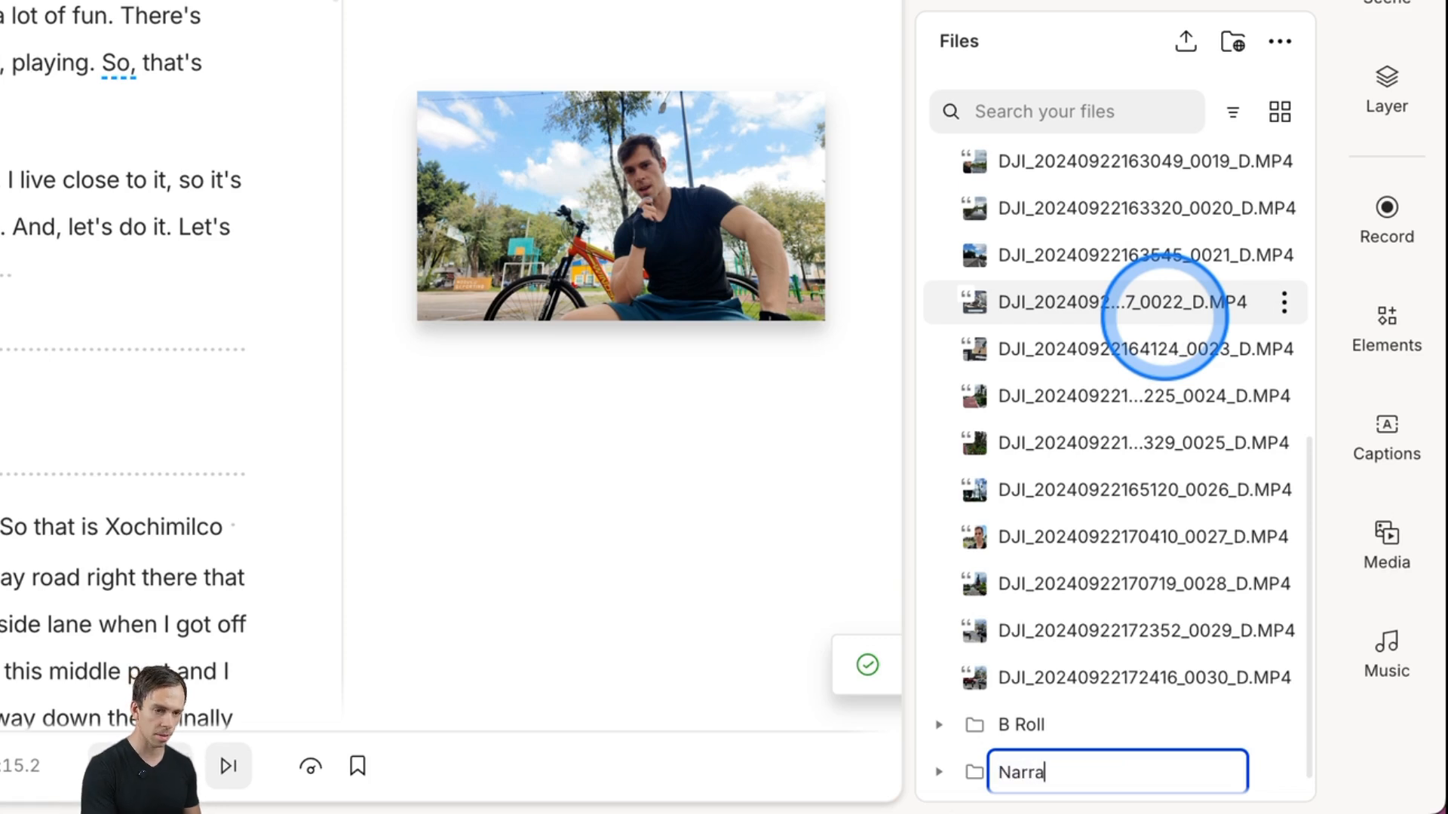
pyautogui.press('Return')
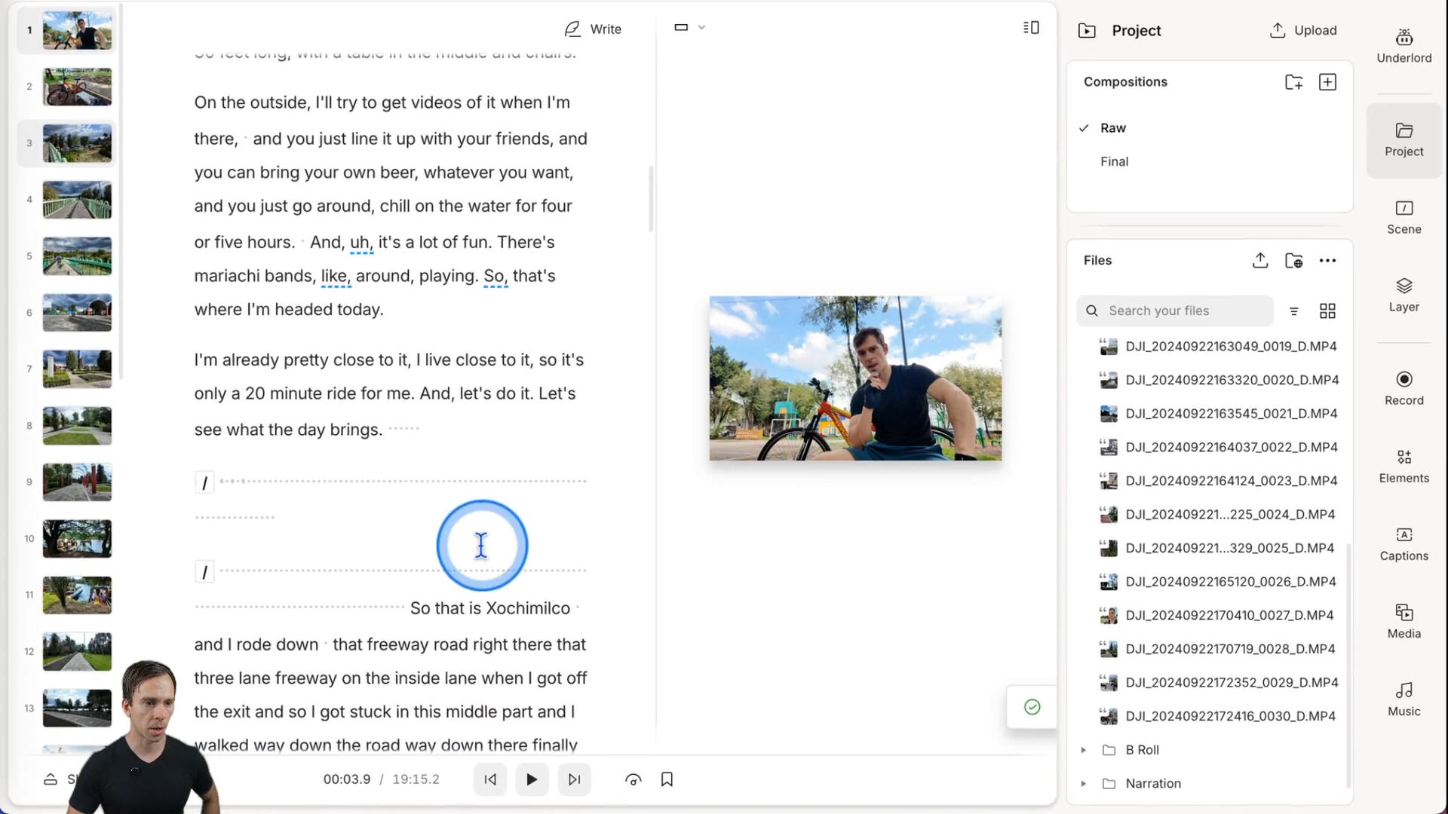
# Skim the intro transcript and briefly play its opening line to check the footage
pyautogui.scroll(2, 325, 381)
pyautogui.scroll(5, 325, 381)
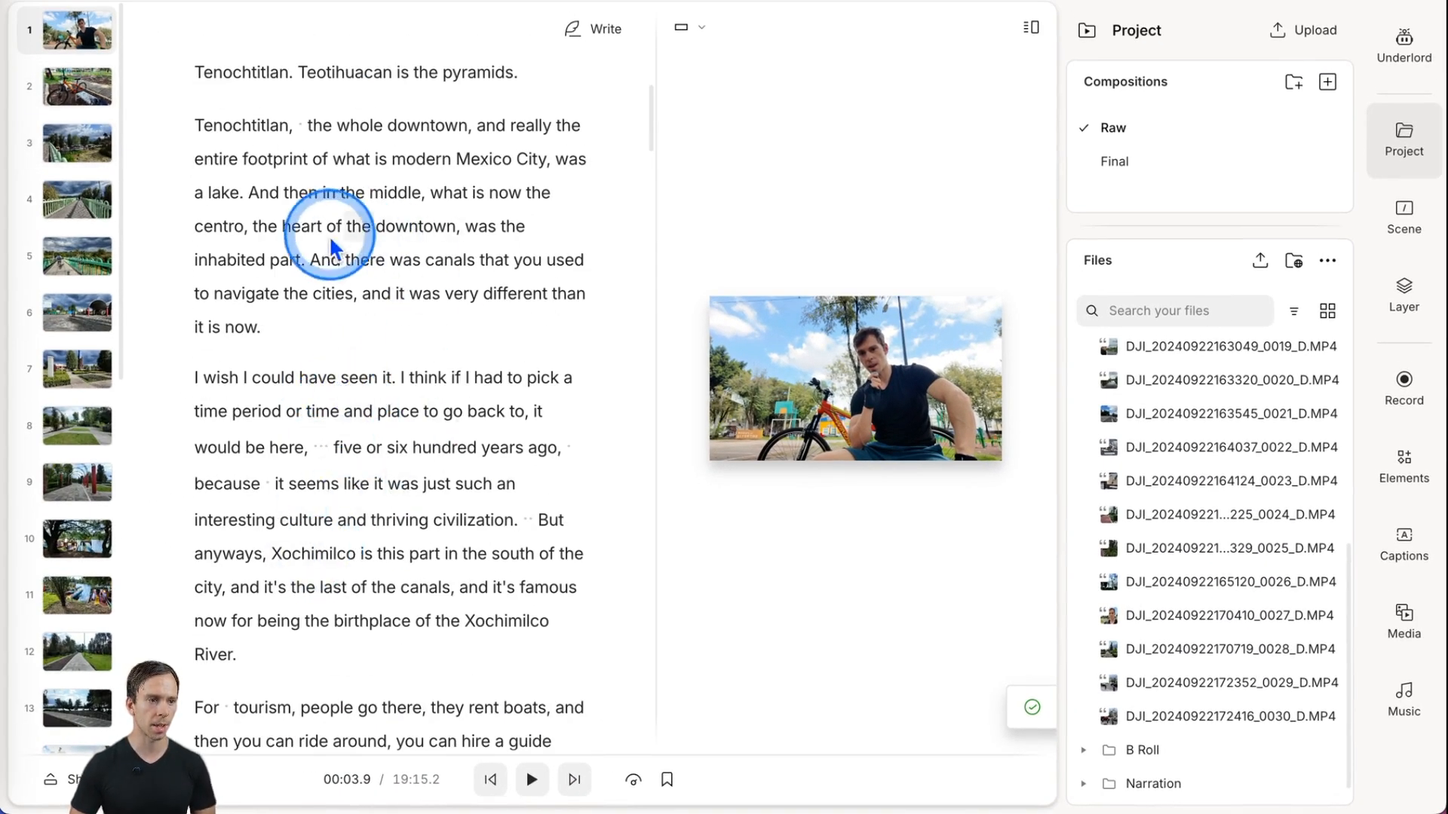
pyautogui.scroll(-10, 407, 520)
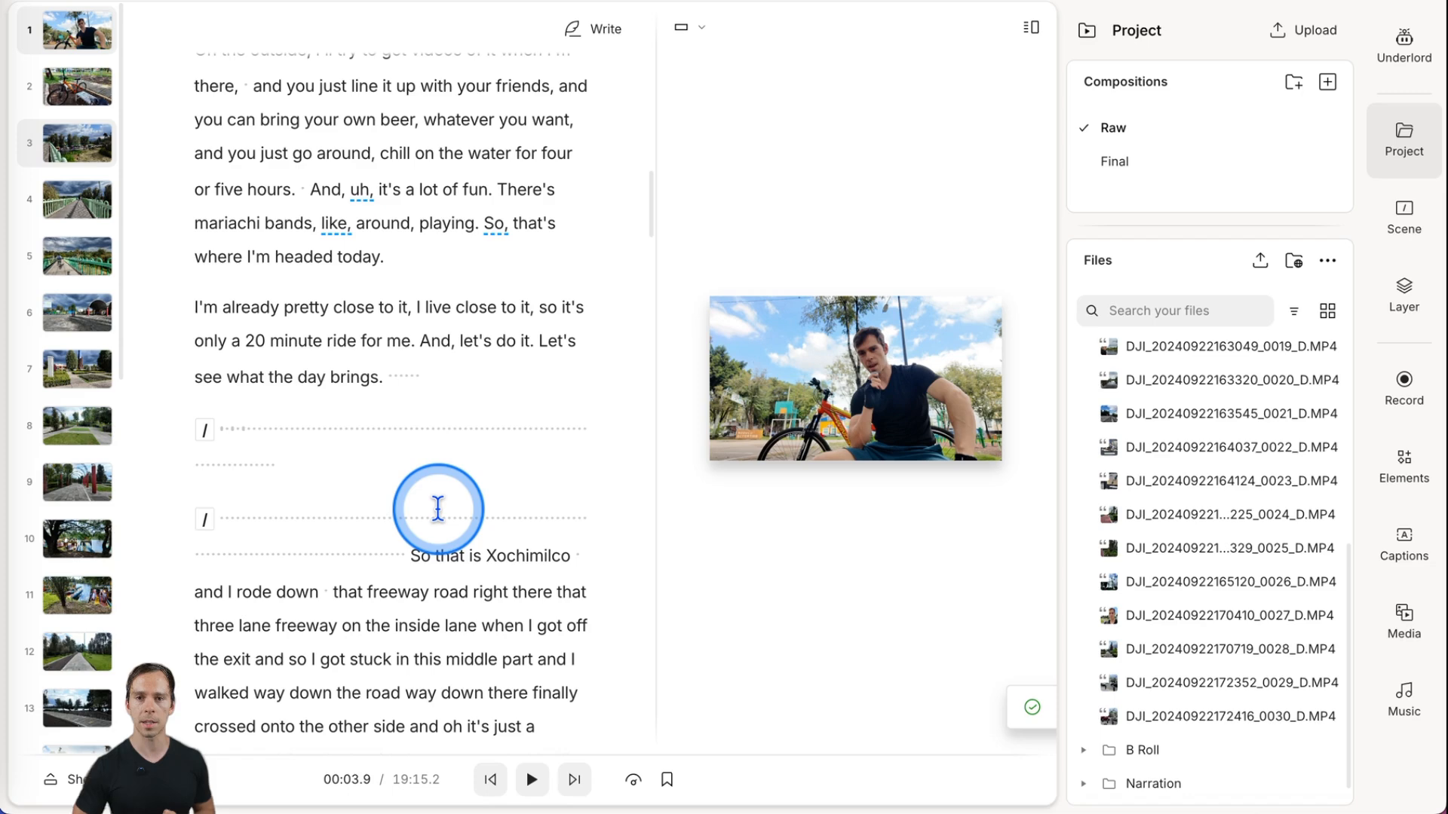
pyautogui.scroll(15, 437, 512)
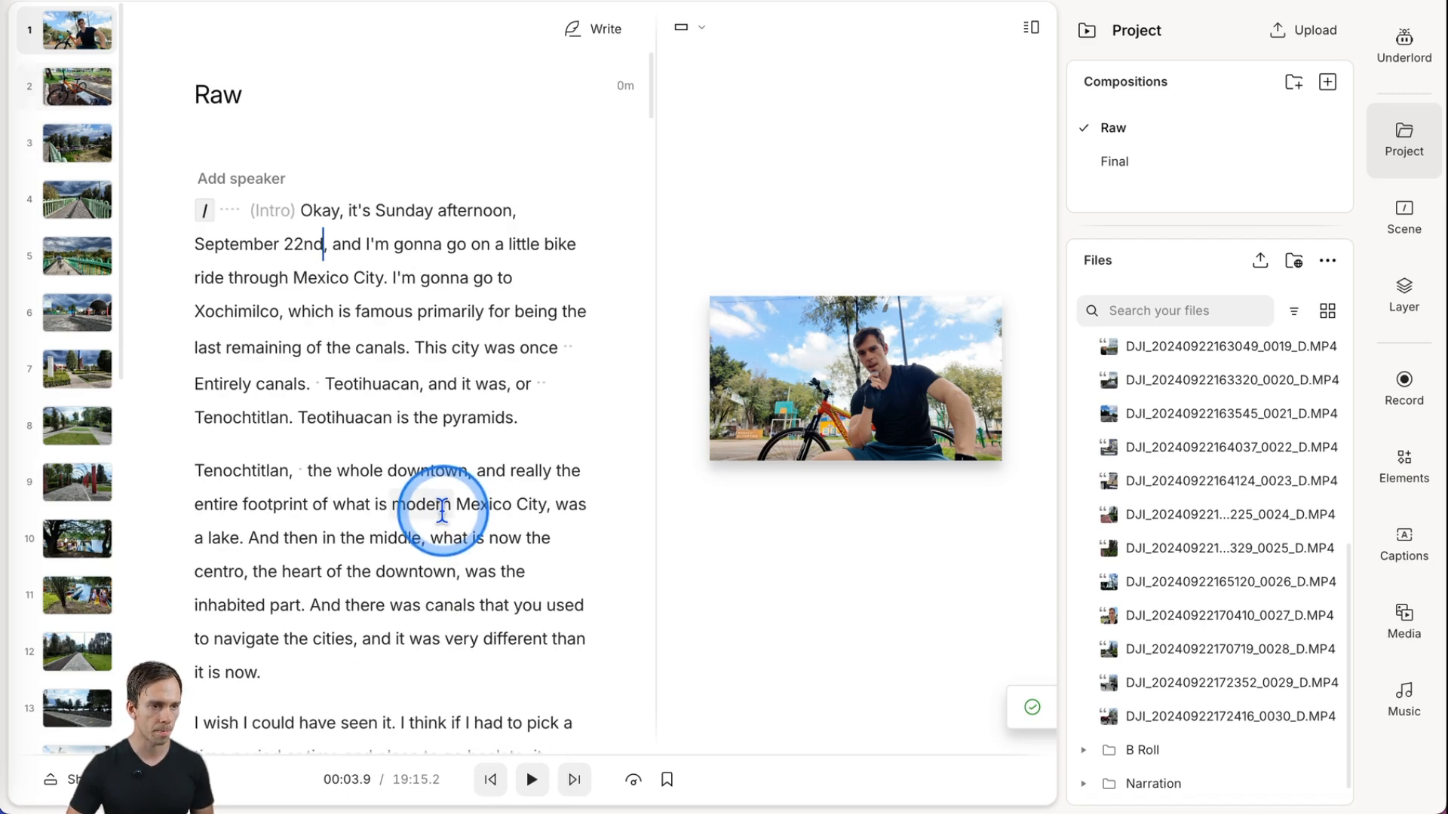
pyautogui.click(532, 779)
pyautogui.click(536, 781)
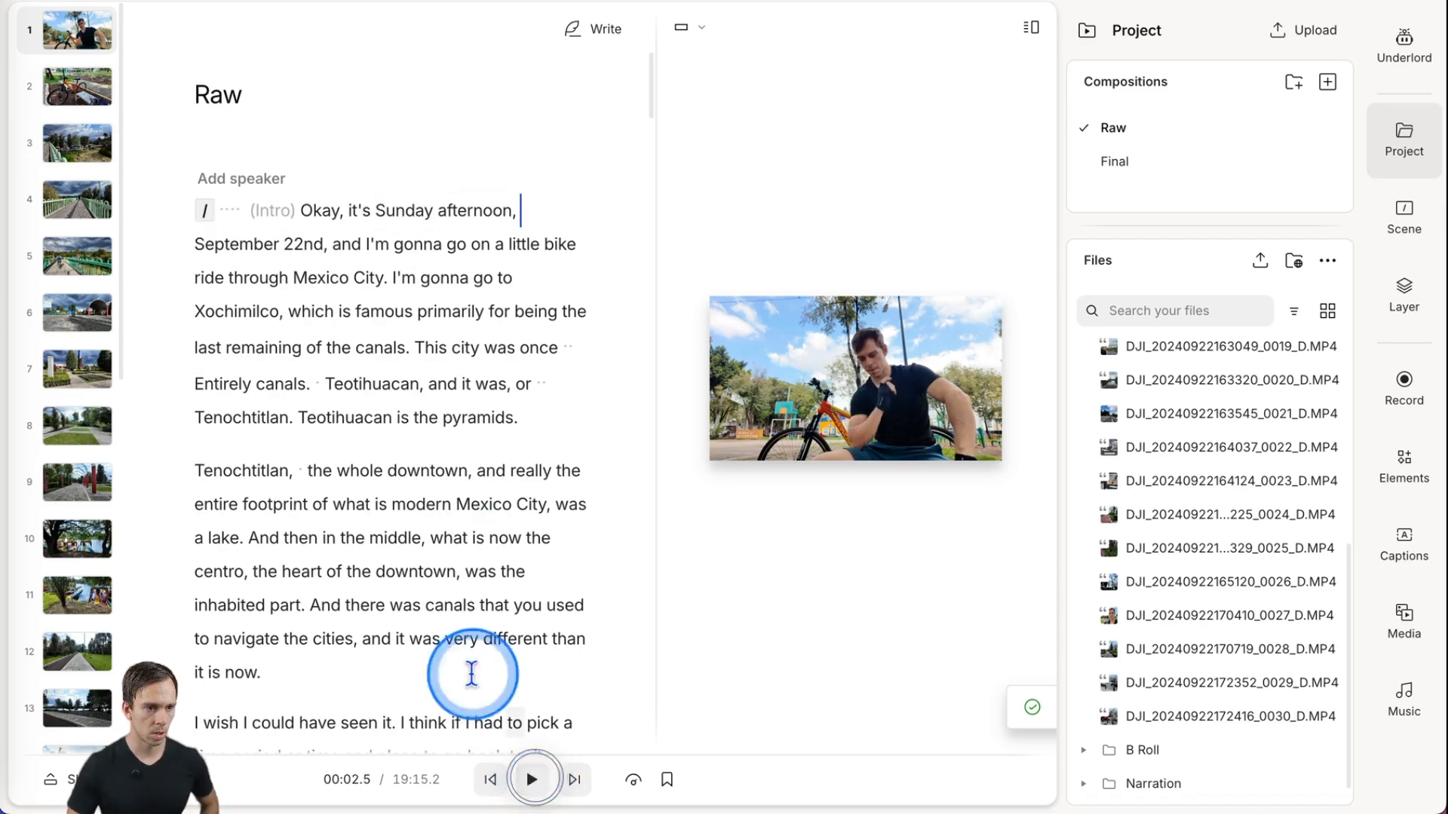
# Skim the rest of the intro transcript and briefly play the footage at two points to check it
pyautogui.scroll(-5, 463, 641)
pyautogui.click(452, 593)
pyautogui.scroll(-2, 454, 632)
pyautogui.click(445, 592)
pyautogui.click(528, 792)
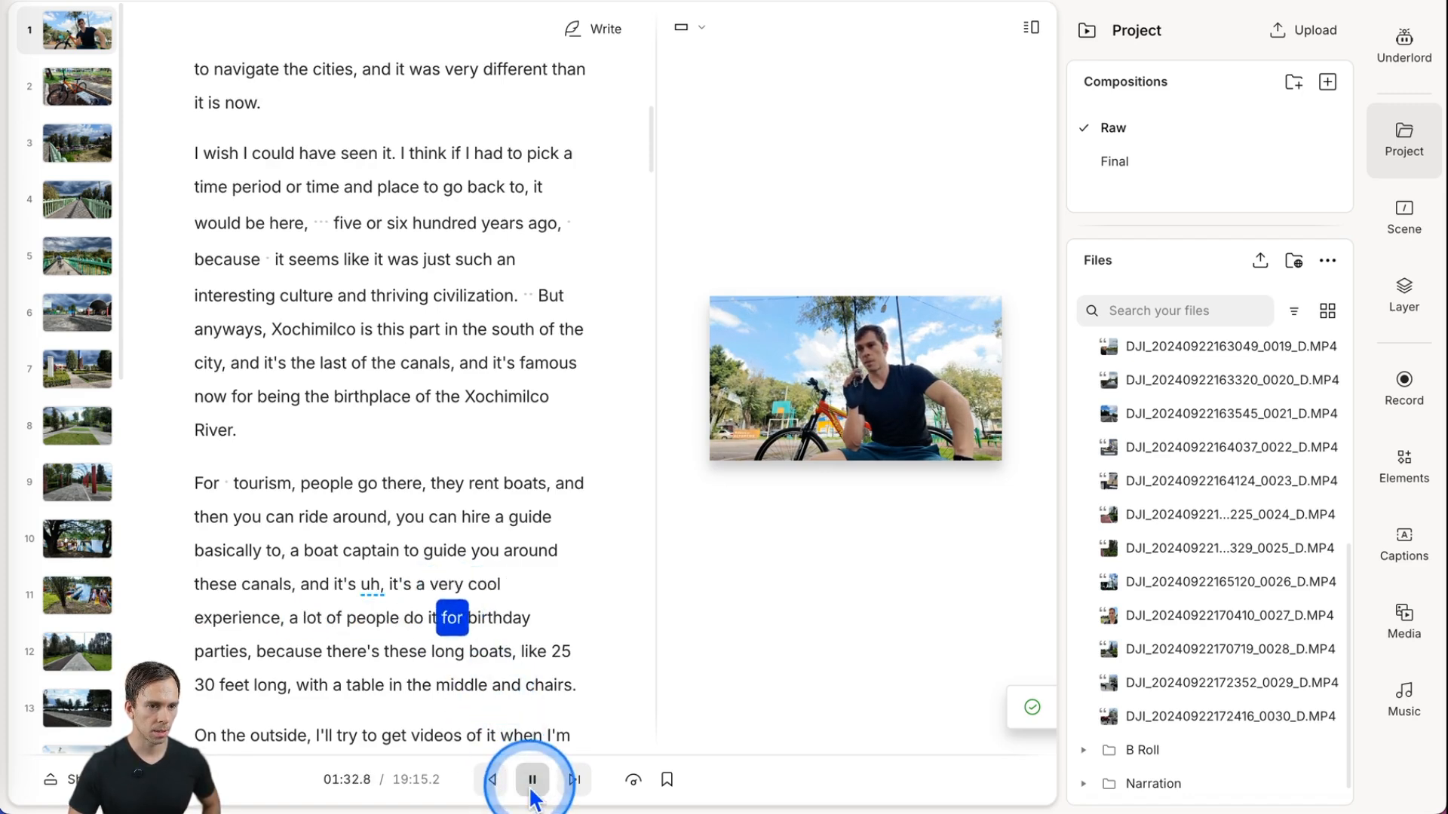
pyautogui.click(531, 780)
pyautogui.scroll(-8, 399, 648)
pyautogui.click(353, 383)
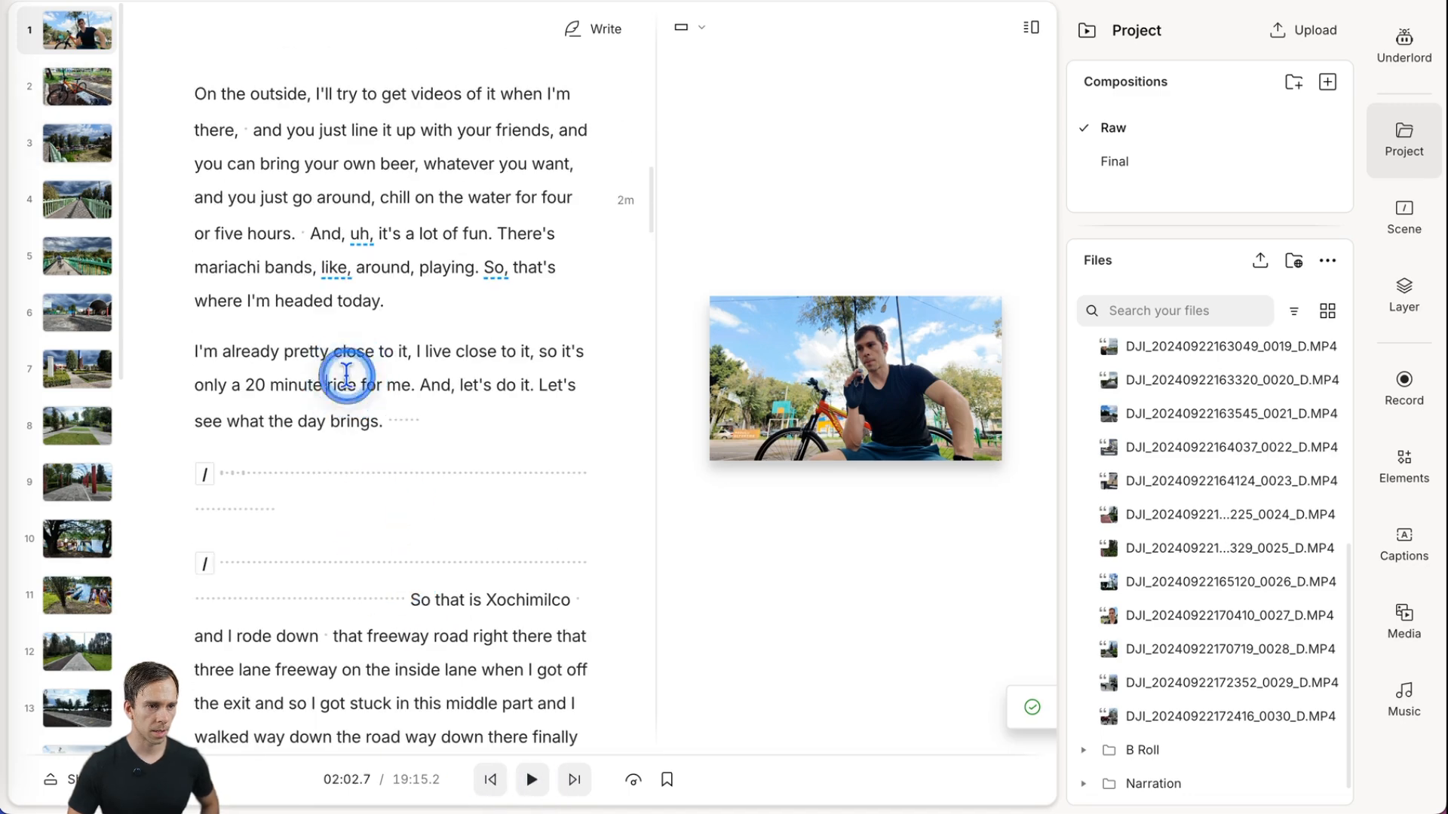
pyautogui.click(532, 781)
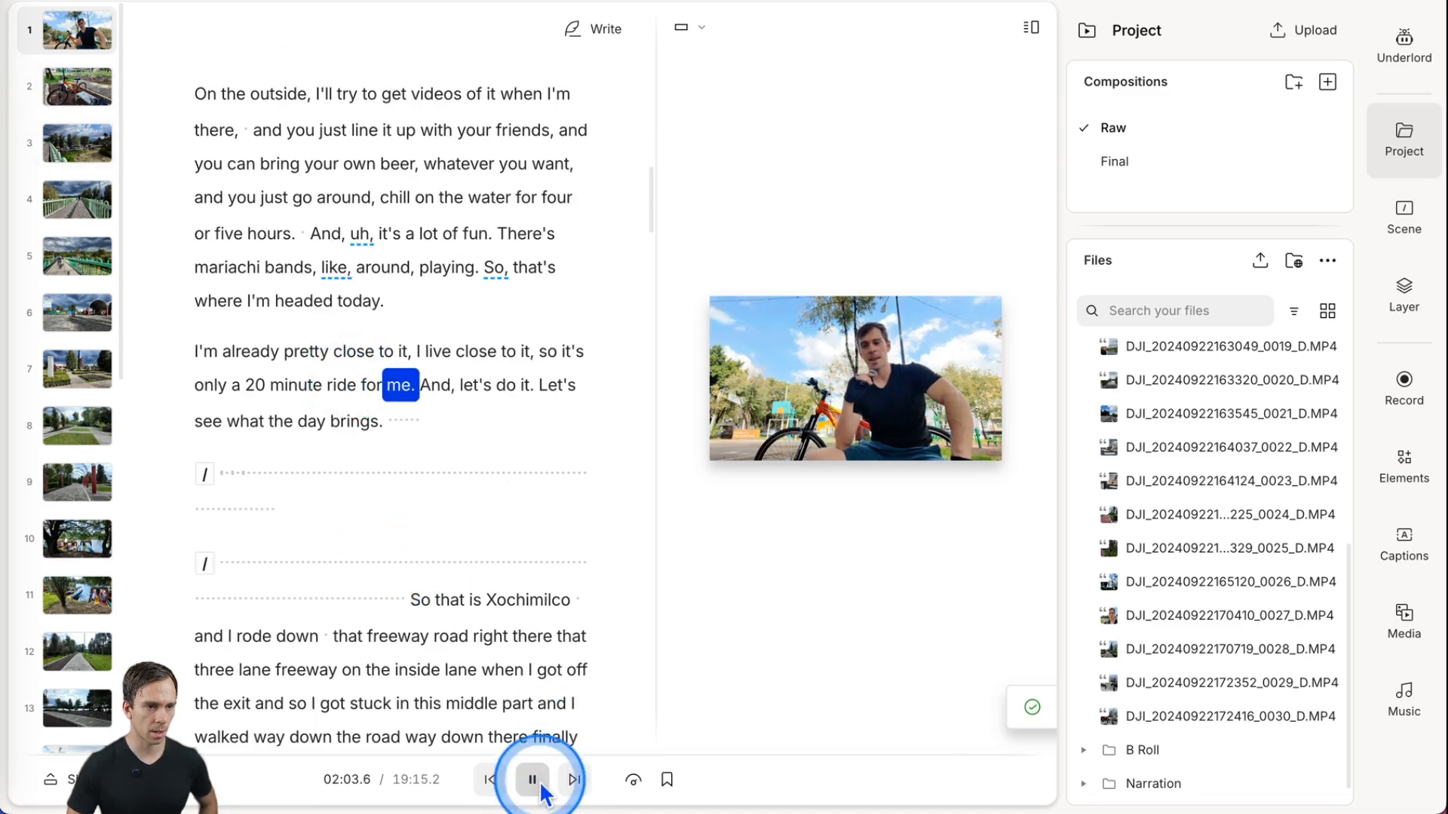
pyautogui.click(540, 782)
# Add the script note (bike at the park) to scene 2 and (highway from the pedestrain bridge) before "So that is Xochimilco"
pyautogui.click(365, 507)
pyautogui.write('[bike at the park]')
pyautogui.click(408, 552)
pyautogui.write('[highway from the p')
pyautogui.scroll(-8, 422, 543)
pyautogui.click(411, 483)
pyautogui.press('space')
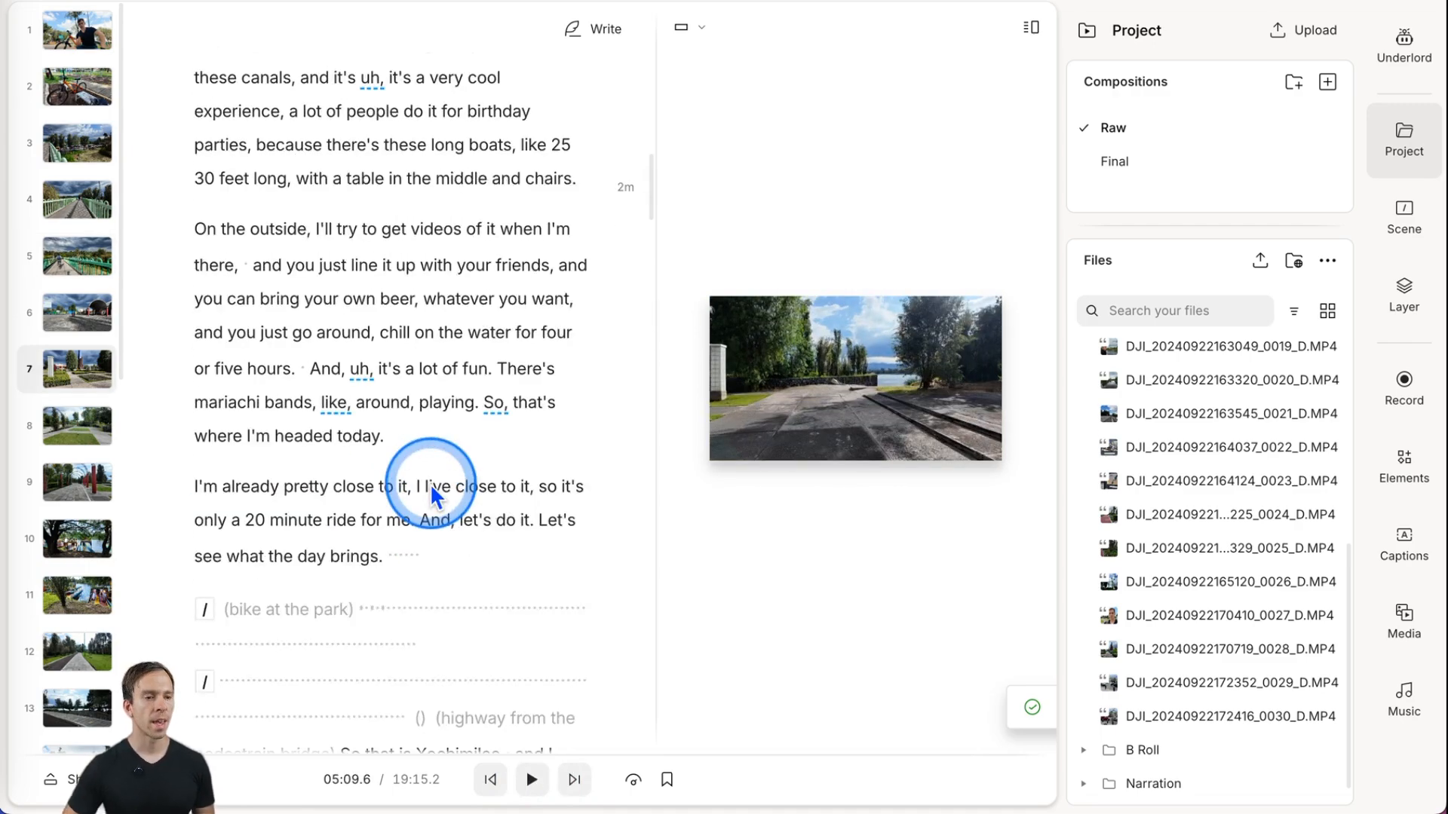
# Highlight the whole intro narration from "Okay, it's Sunday afternoon" through "see what the day brings" in orange
pyautogui.scroll(10, 431, 483)
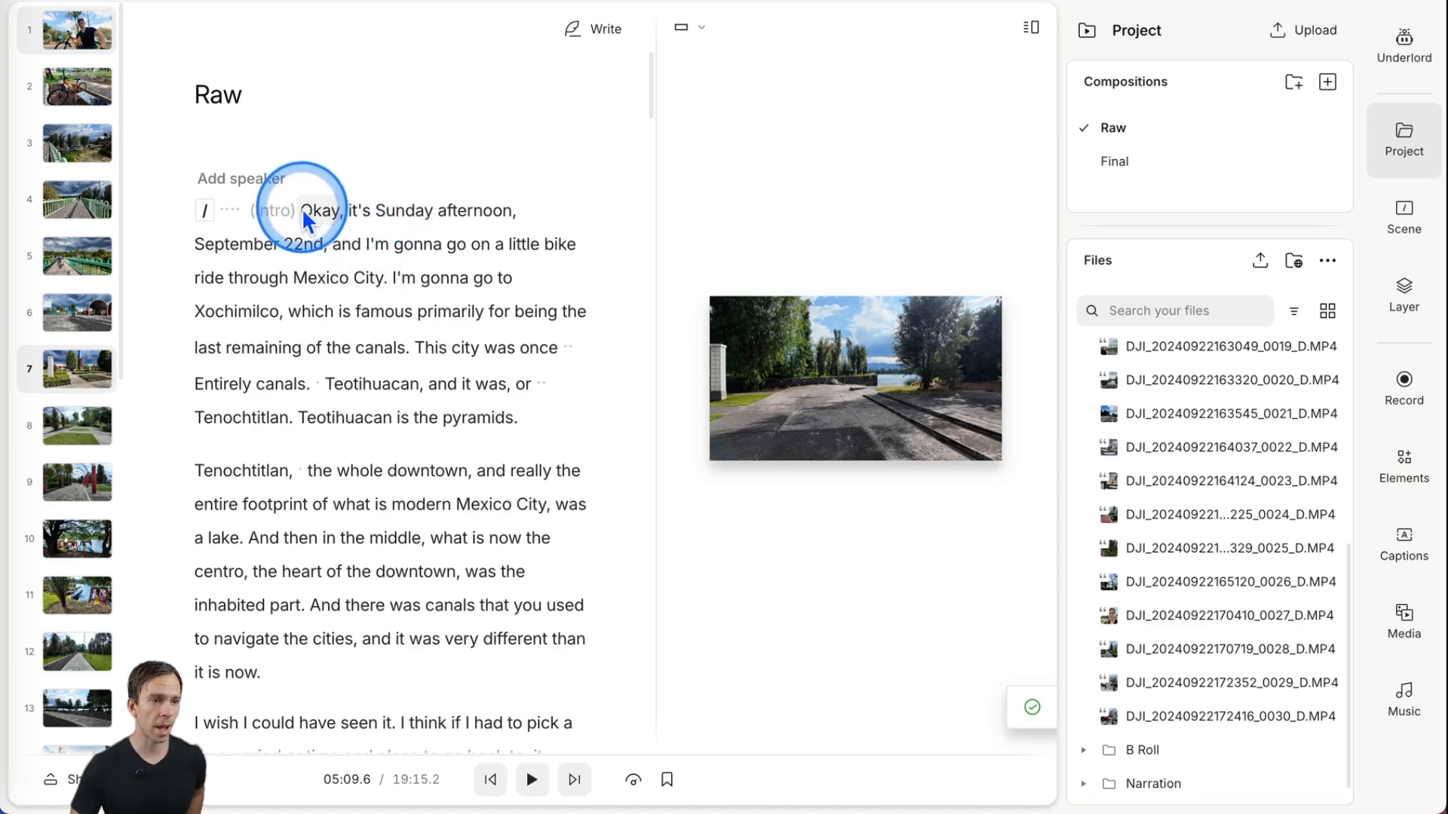
pyautogui.moveTo(300, 213); pyautogui.dragTo(378, 524)
pyautogui.scroll(-10, 548, 501)
pyautogui.scroll(-5, 548, 501)
pyautogui.scroll(-4, 550, 585)
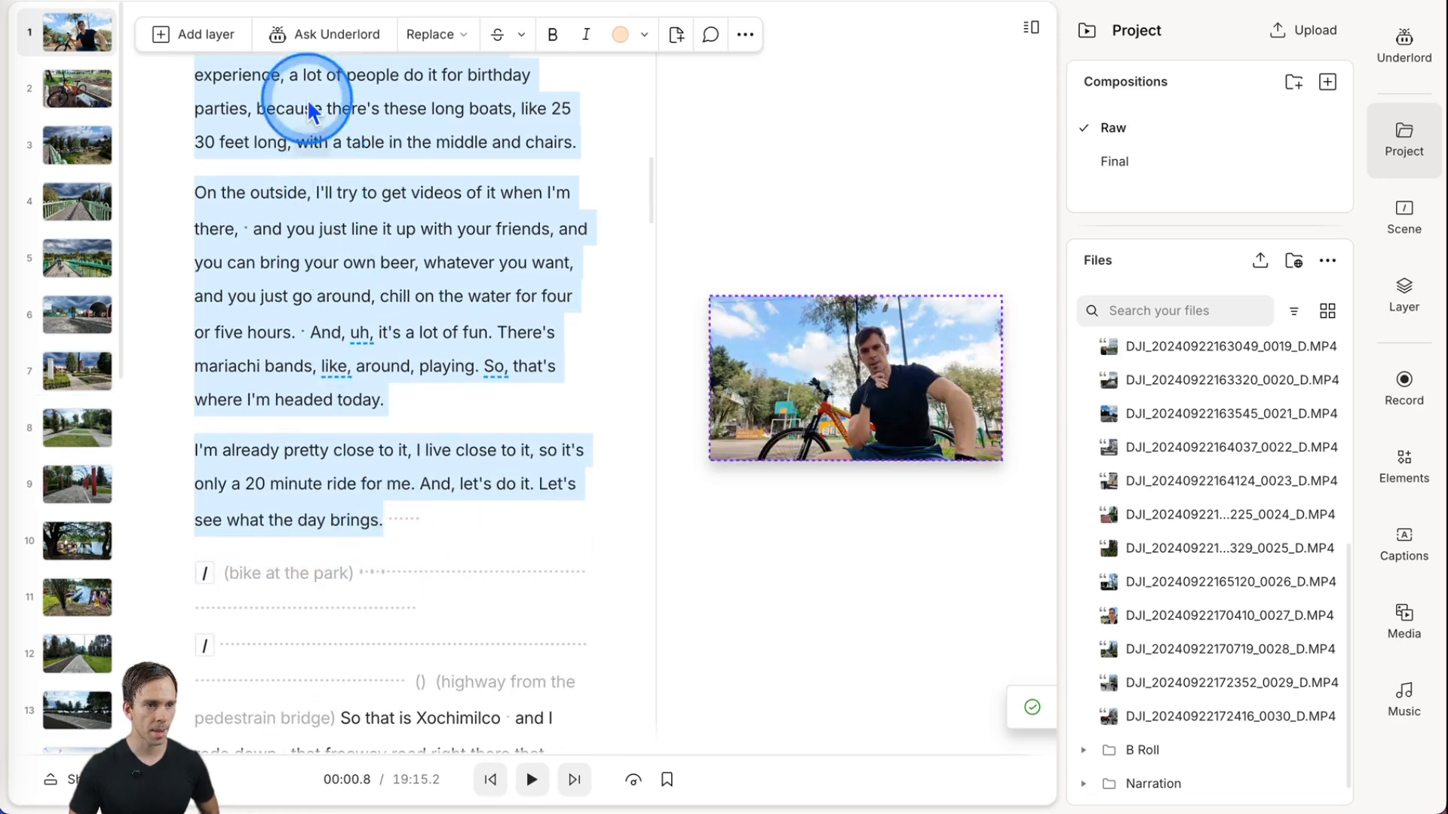
pyautogui.click(618, 42)
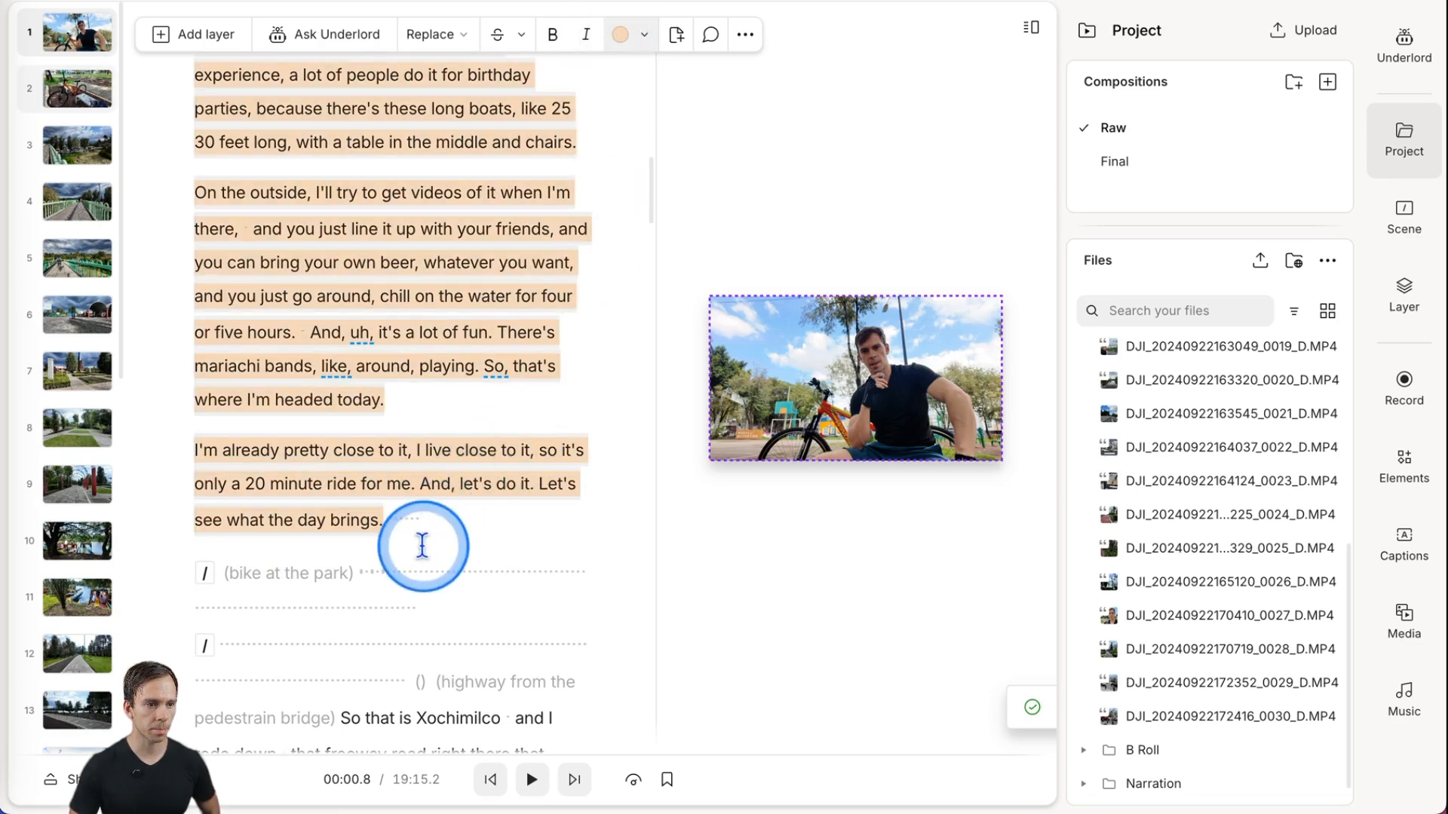
# Play the (bike at the park) scene to check its silent footage
pyautogui.click(399, 569)
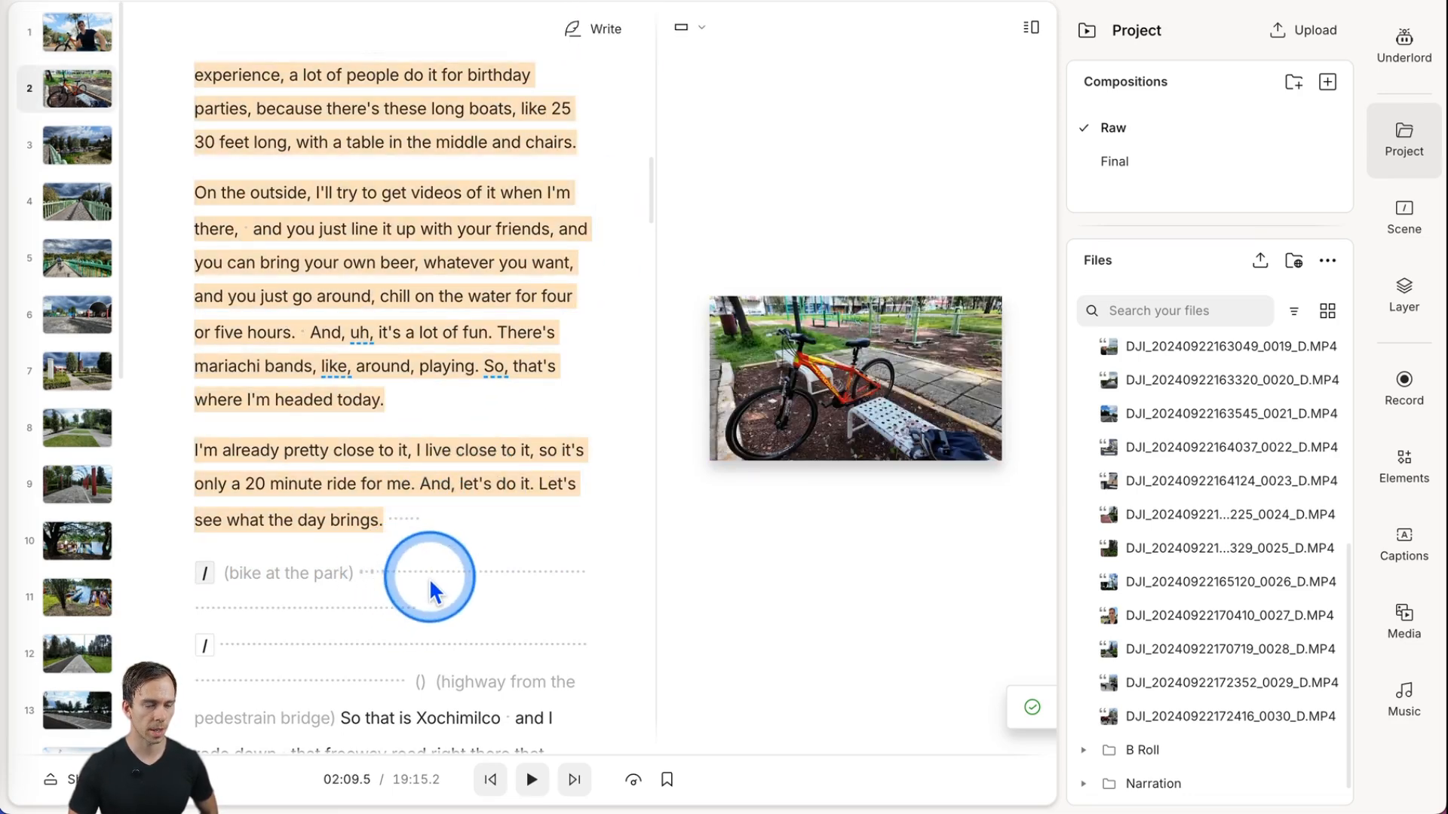
pyautogui.click(531, 779)
pyautogui.click(459, 418)
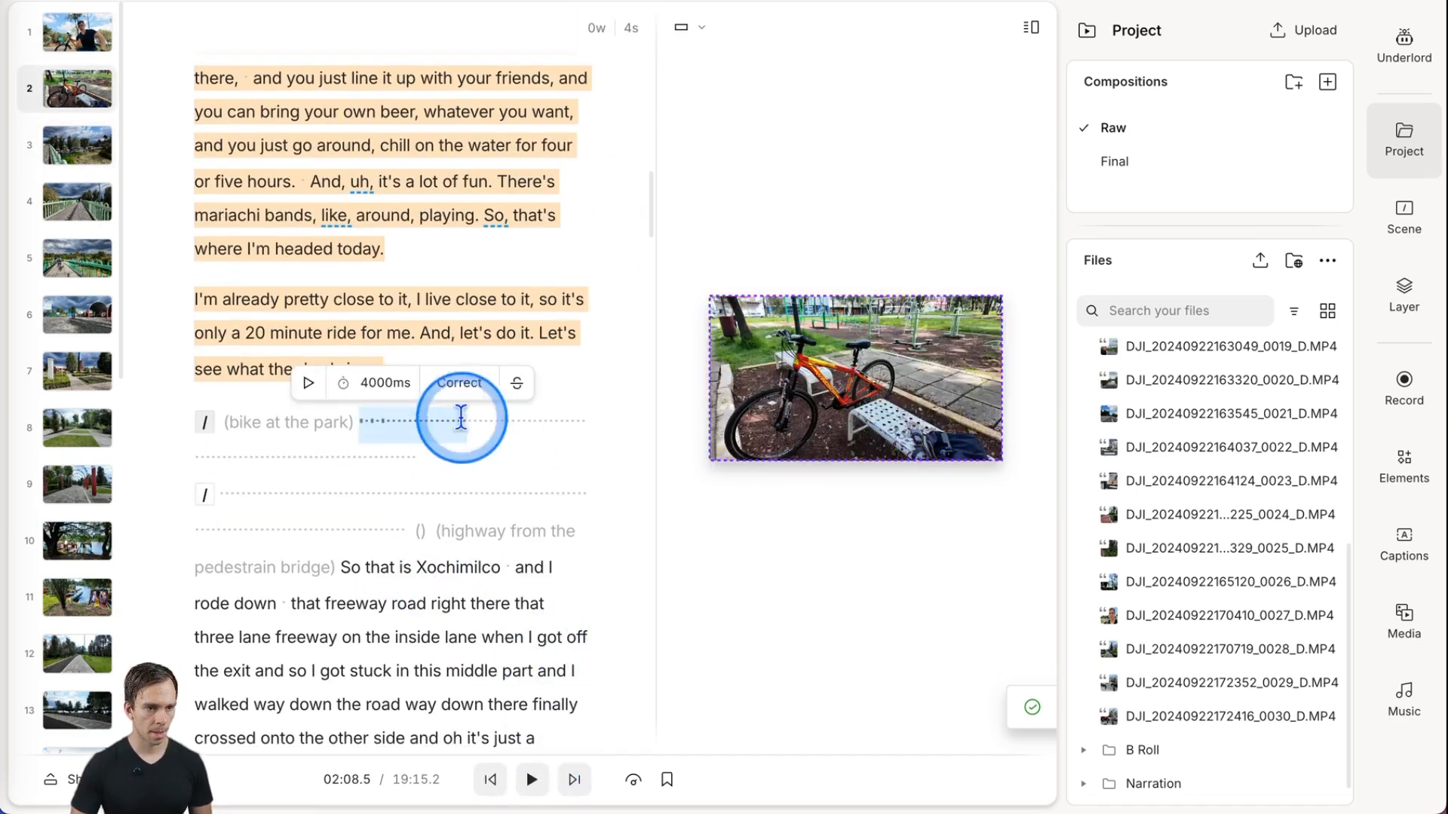
# Highlight the word "Once" at the start of scene 5 and briefly play the Xochimilco sign footage in scene 6
pyautogui.scroll(-10, 422, 452)
pyautogui.click(287, 287)
pyautogui.doubleClick(239, 362)
pyautogui.click(619, 276)
pyautogui.click(532, 780)
pyautogui.click(533, 780)
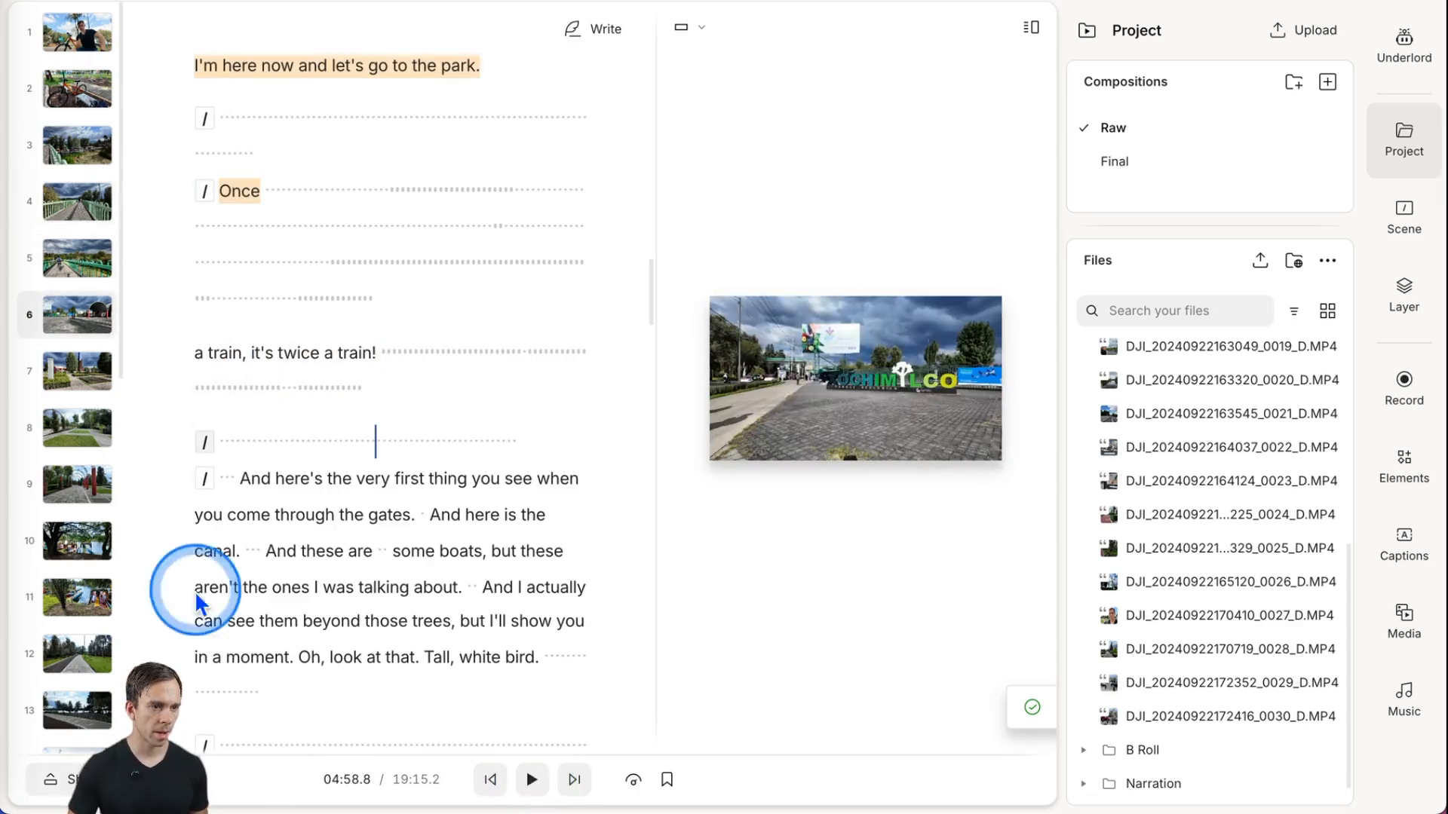
# Show the timeline, trim the start of scene 6's clip to the playhead and play on from scene 7
pyautogui.click(83, 780)
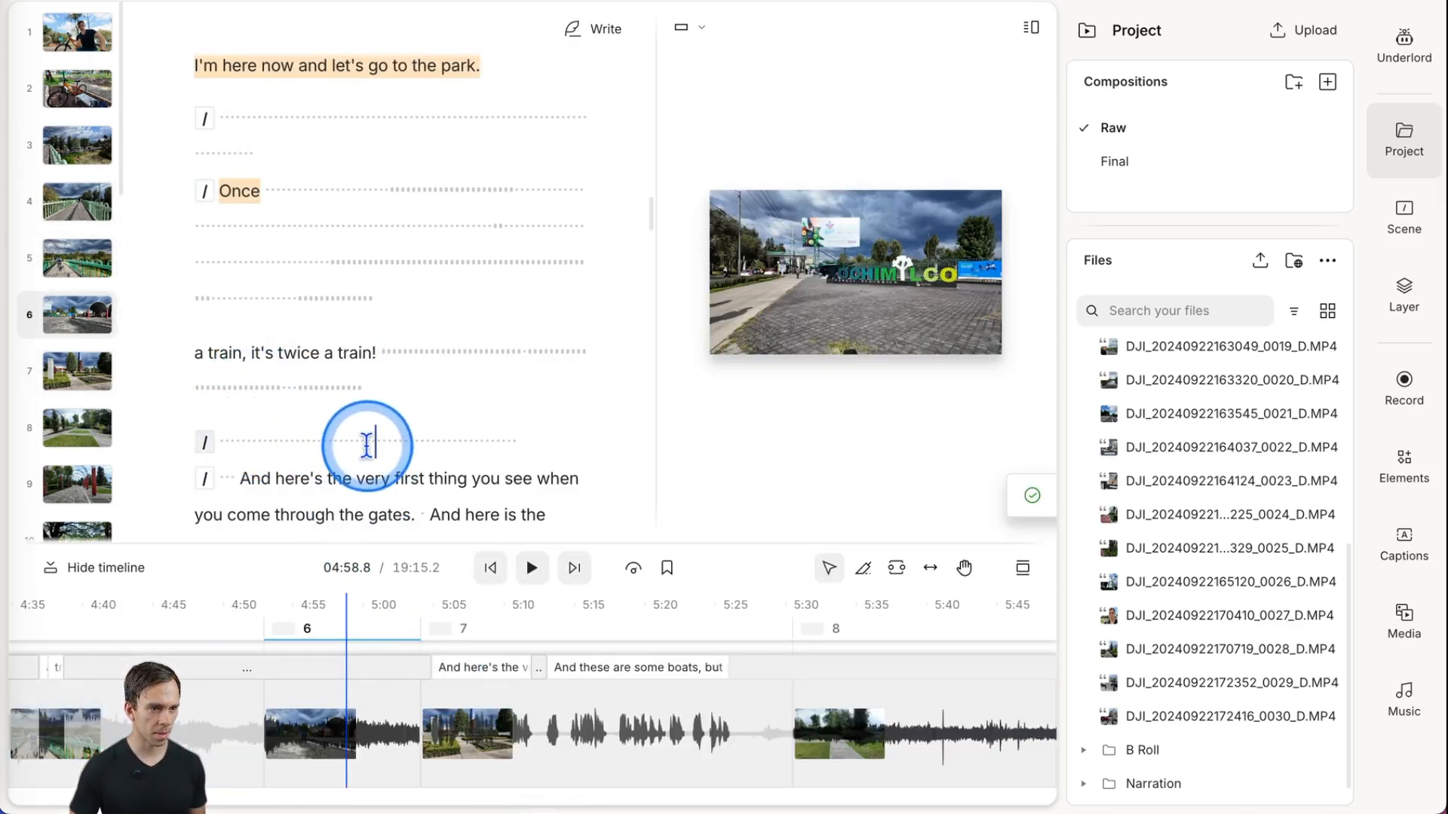
pyautogui.click(240, 754)
pyautogui.moveTo(240, 754); pyautogui.dragTo(349, 737)
pyautogui.click(437, 615)
pyautogui.click(532, 568)
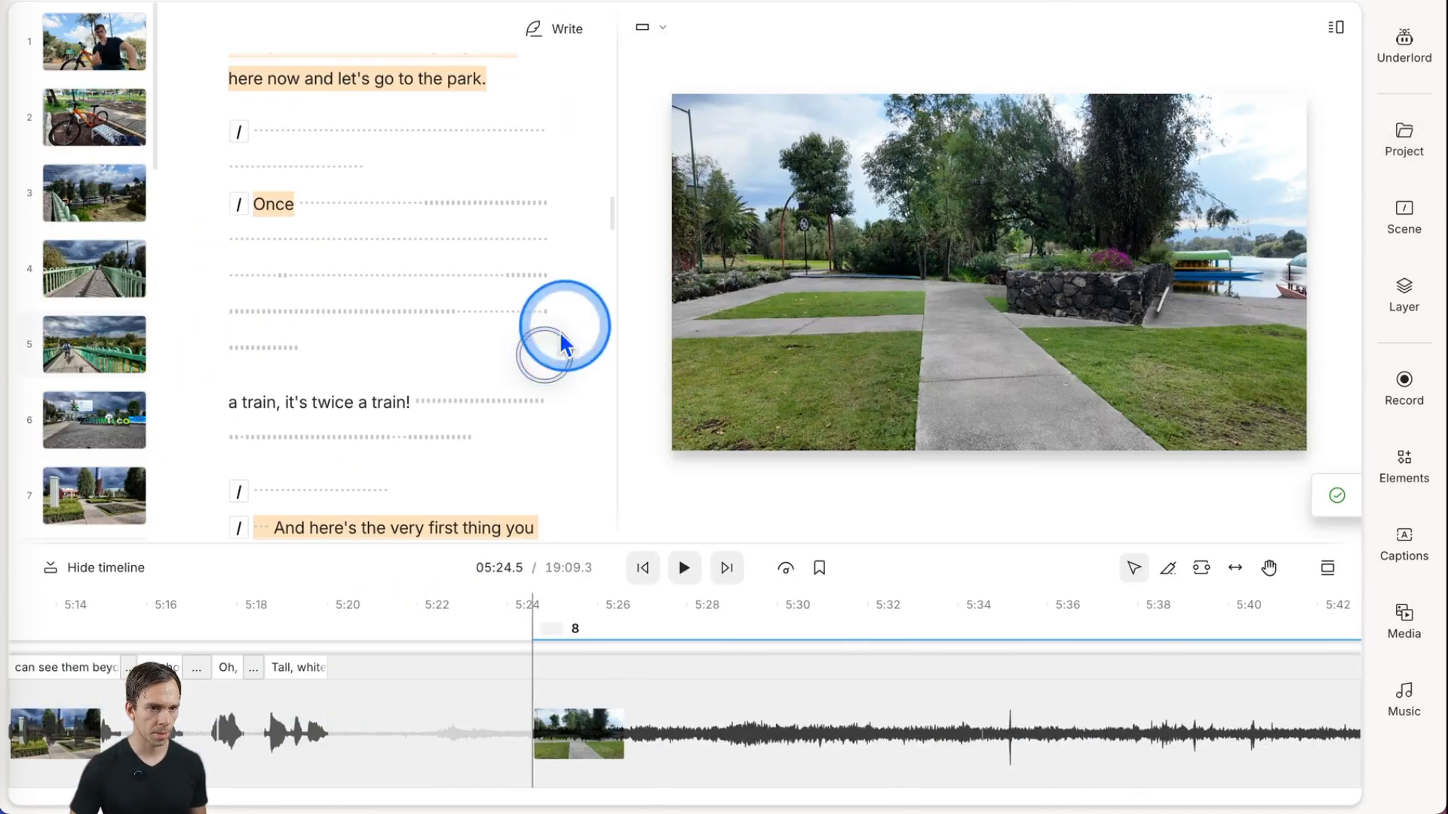
# Check scene 8's wordless footage at several points, with the timeline zoomed in on it
pyautogui.click(934, 392)
pyautogui.click(841, 528)
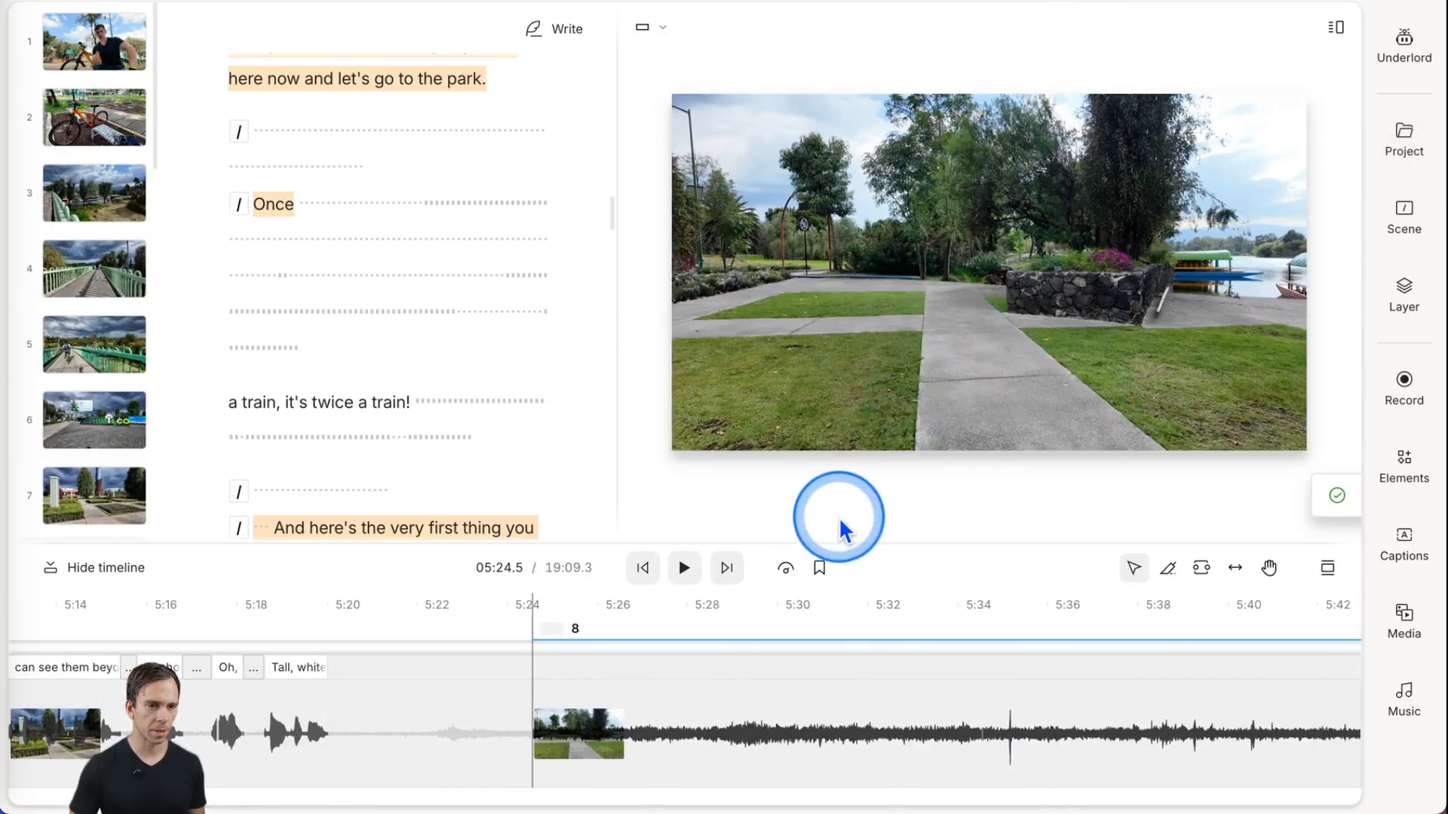
pyautogui.scroll(-3, 376, 357)
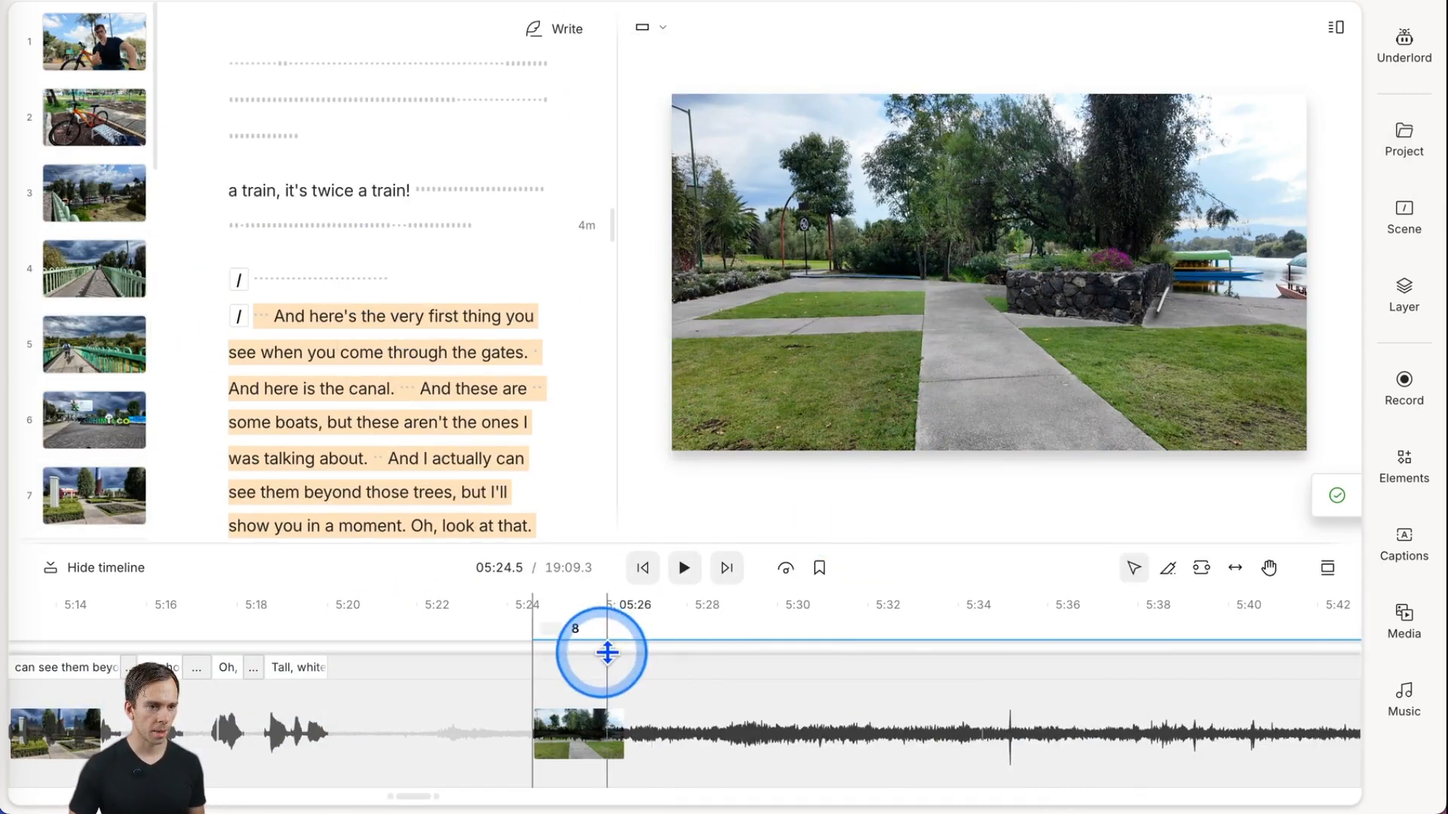
pyautogui.click(585, 625)
pyautogui.moveTo(585, 626)
pyautogui.mouseDown()
pyautogui.moveTo(750, 630)
pyautogui.moveTo(578, 630)
pyautogui.mouseUp()
pyautogui.click(297, 143)
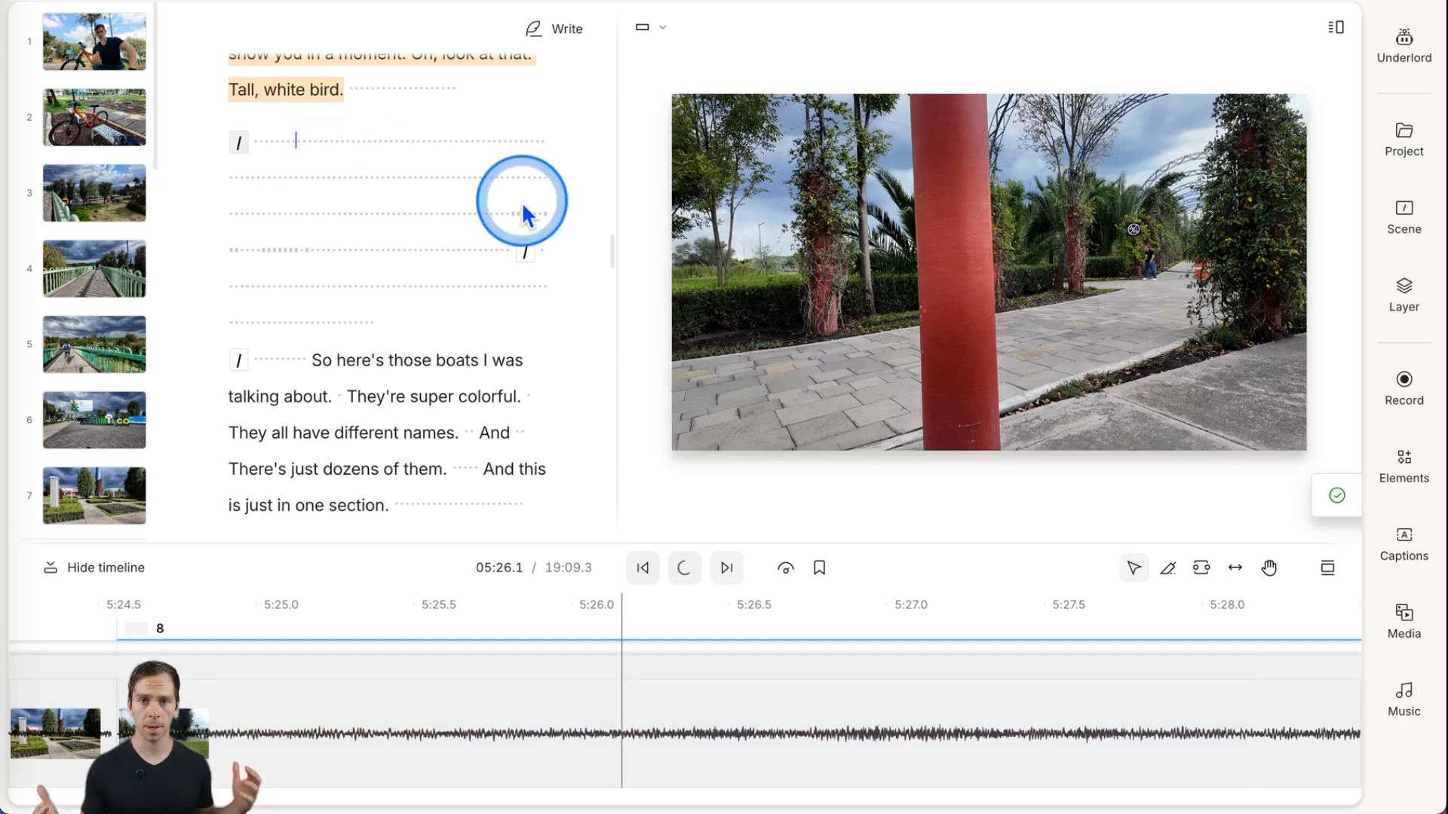
pyautogui.click(332, 216)
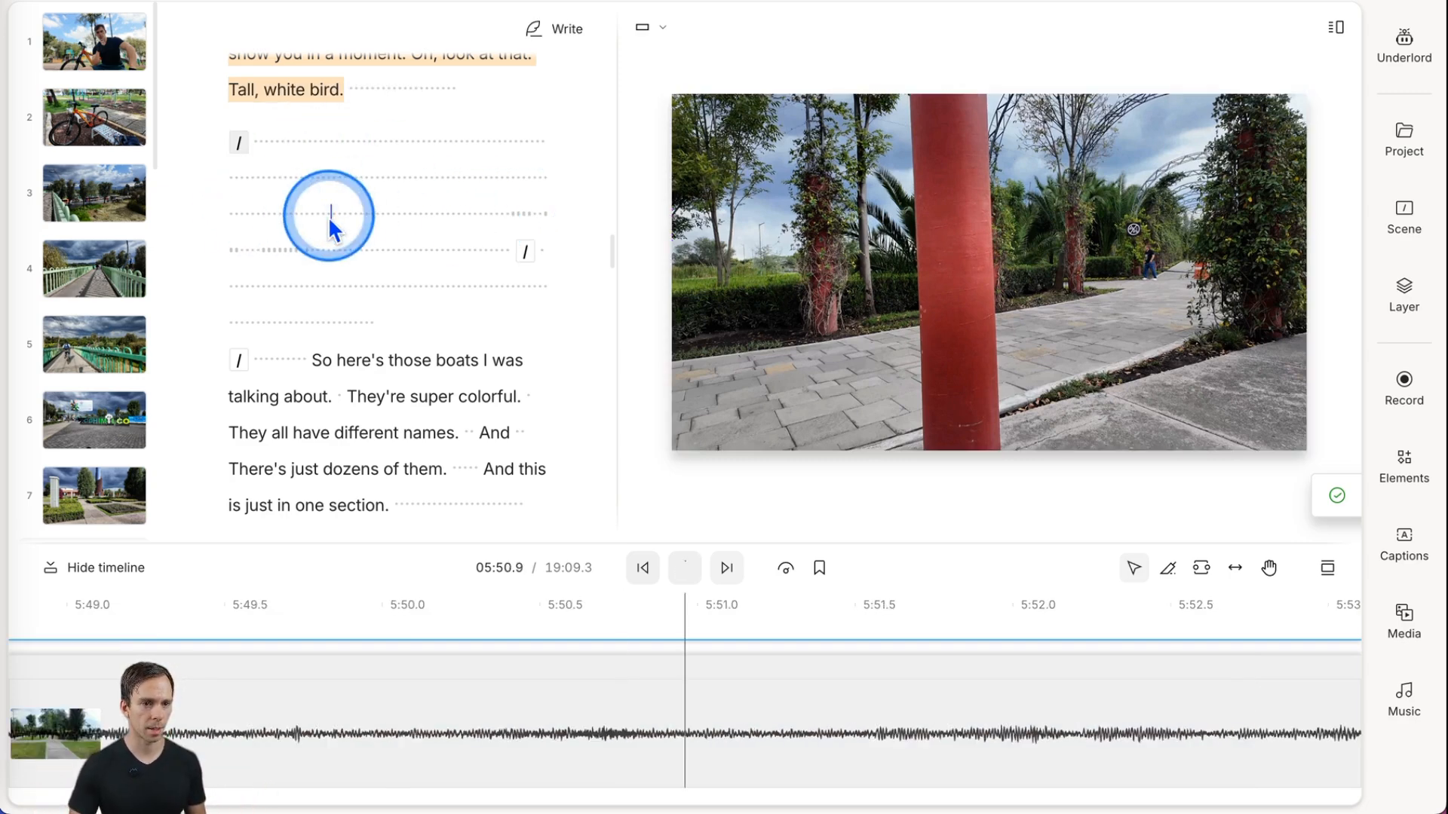
pyautogui.click(320, 208)
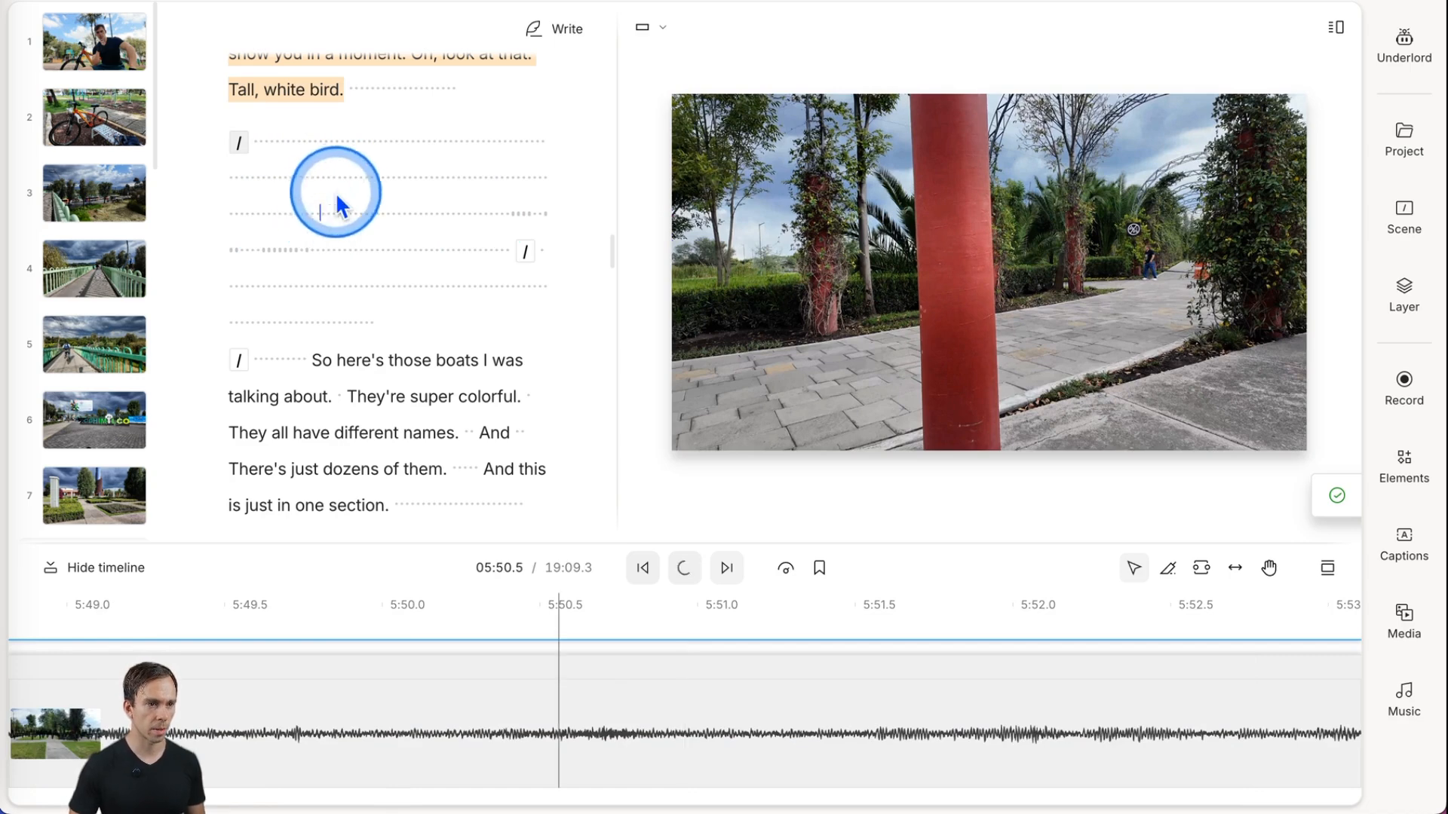
pyautogui.click(317, 143)
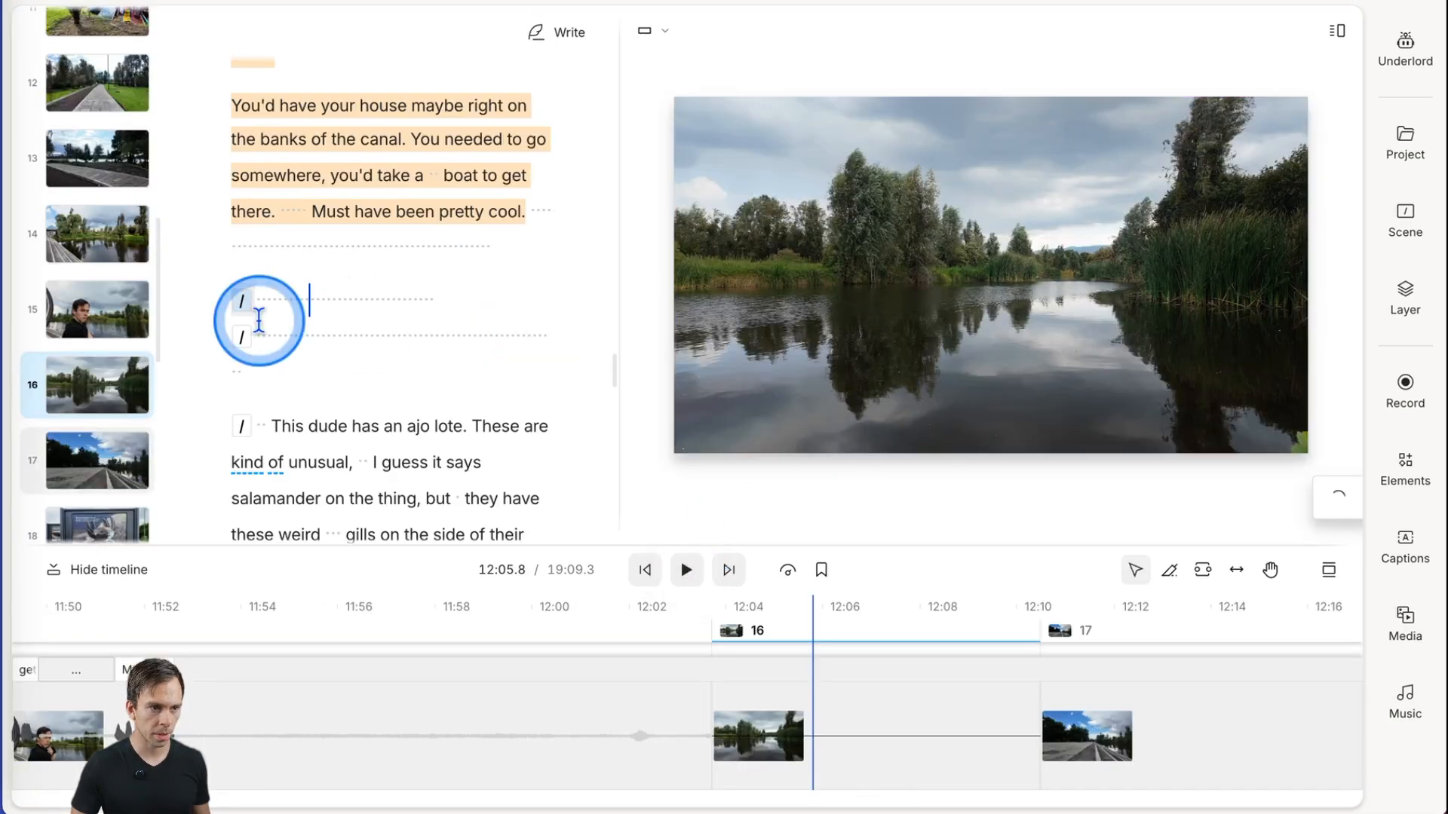
# Label scene 16 with the script note (hyperlapse) and scene 17 with (timelapse people)
pyautogui.click(256, 309)
pyautogui.click(449, 392)
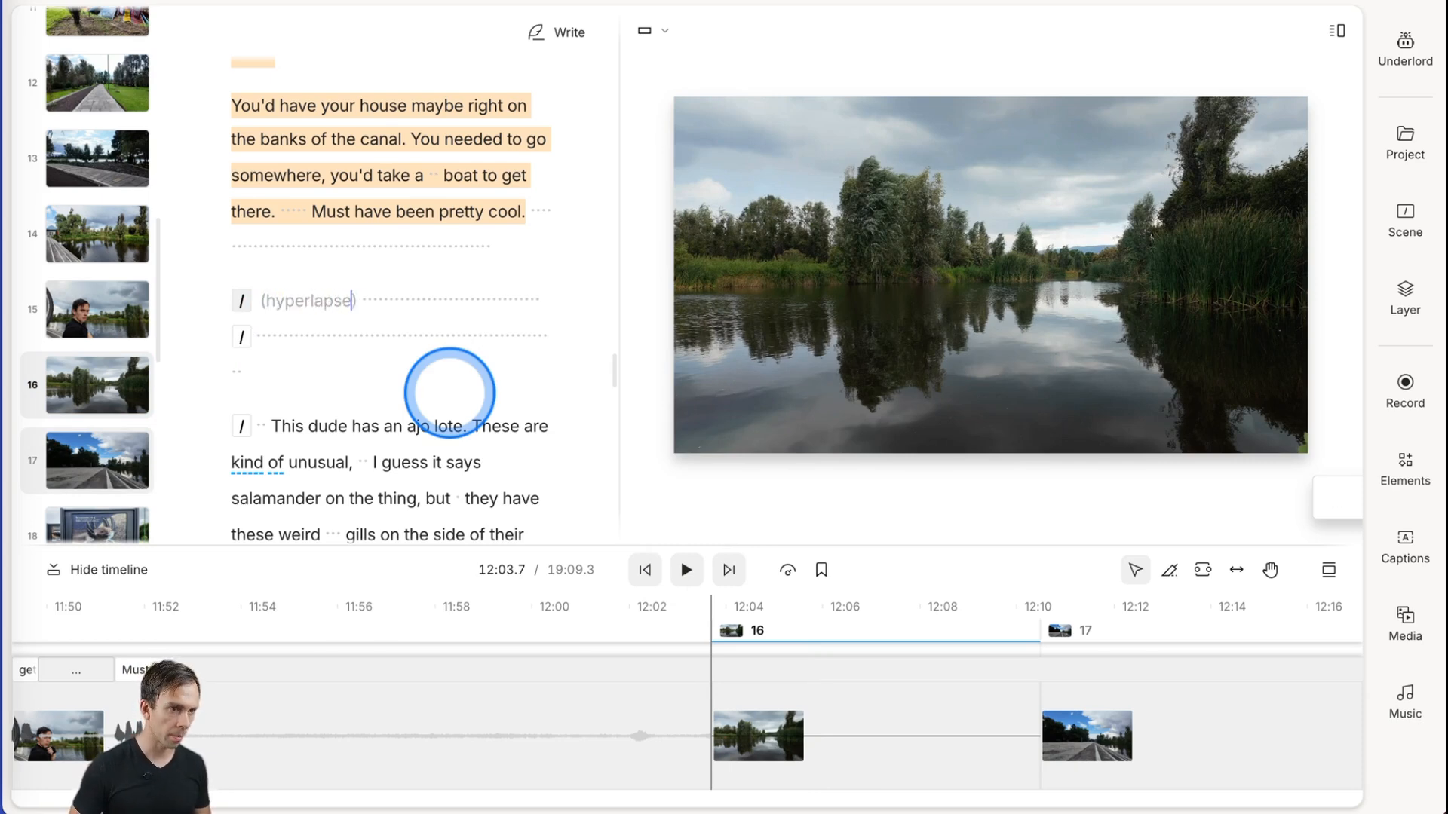
pyautogui.click(259, 337)
pyautogui.press('space')
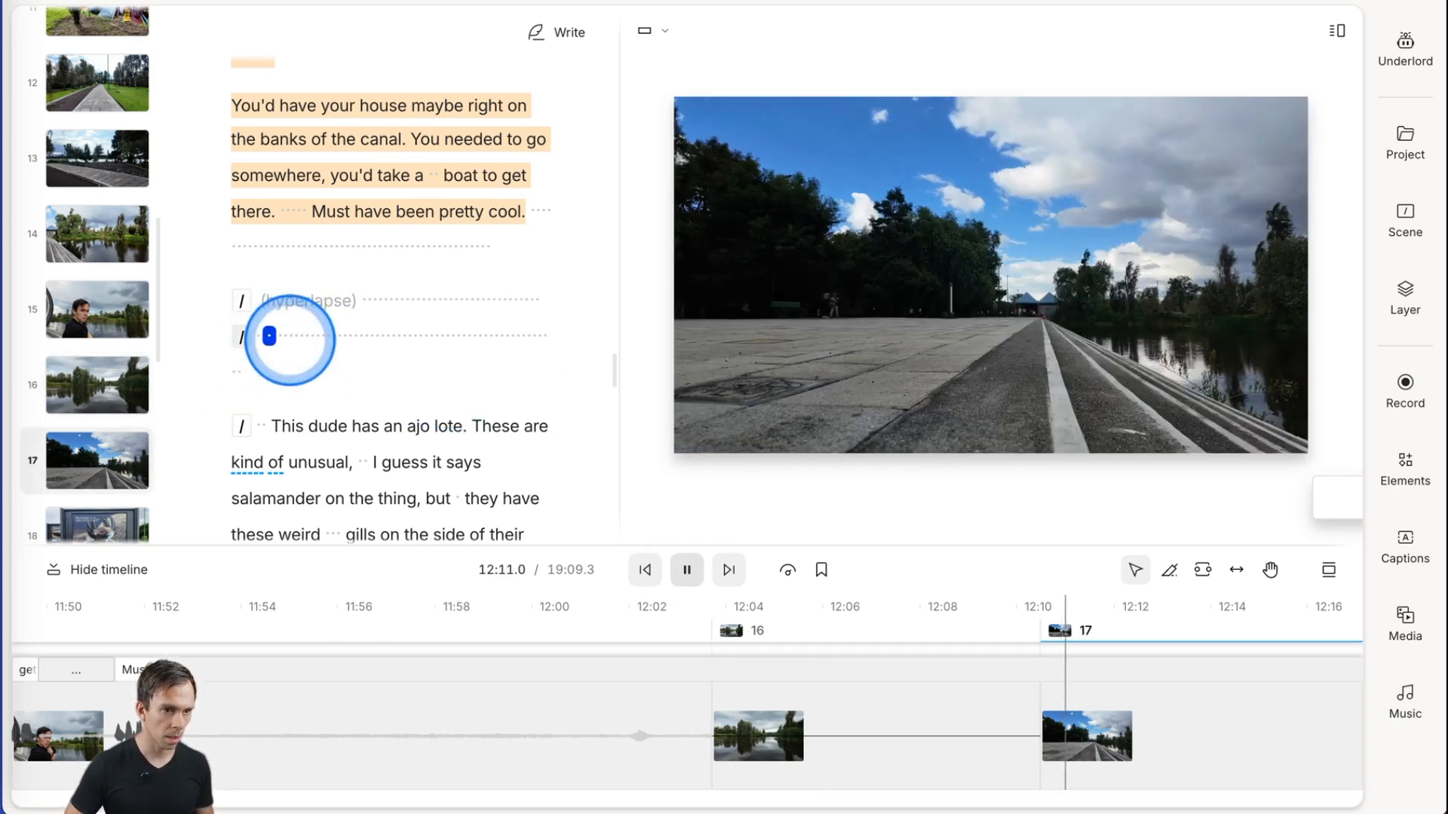
pyautogui.click(258, 337)
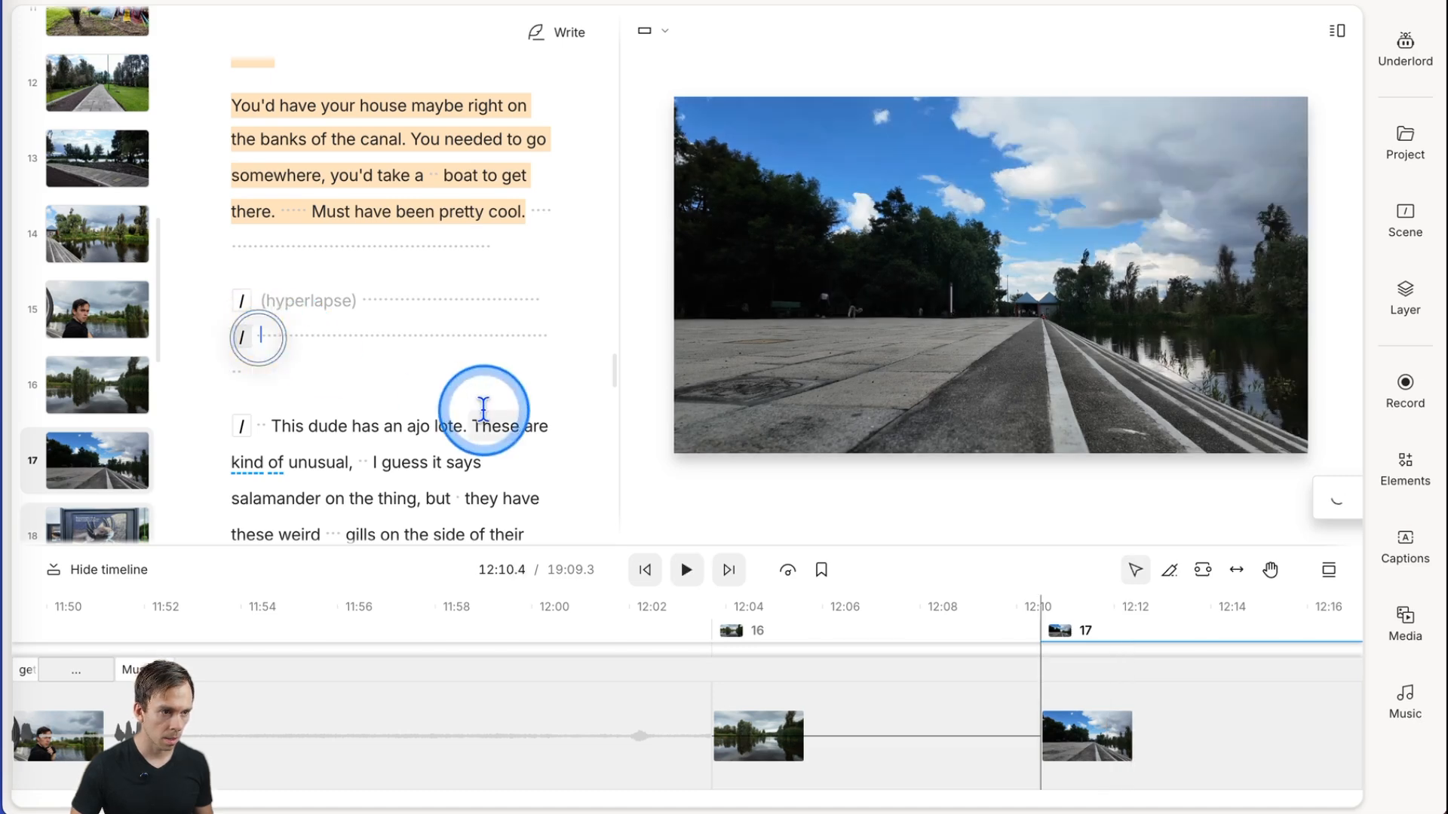
pyautogui.write('(timelapse people')
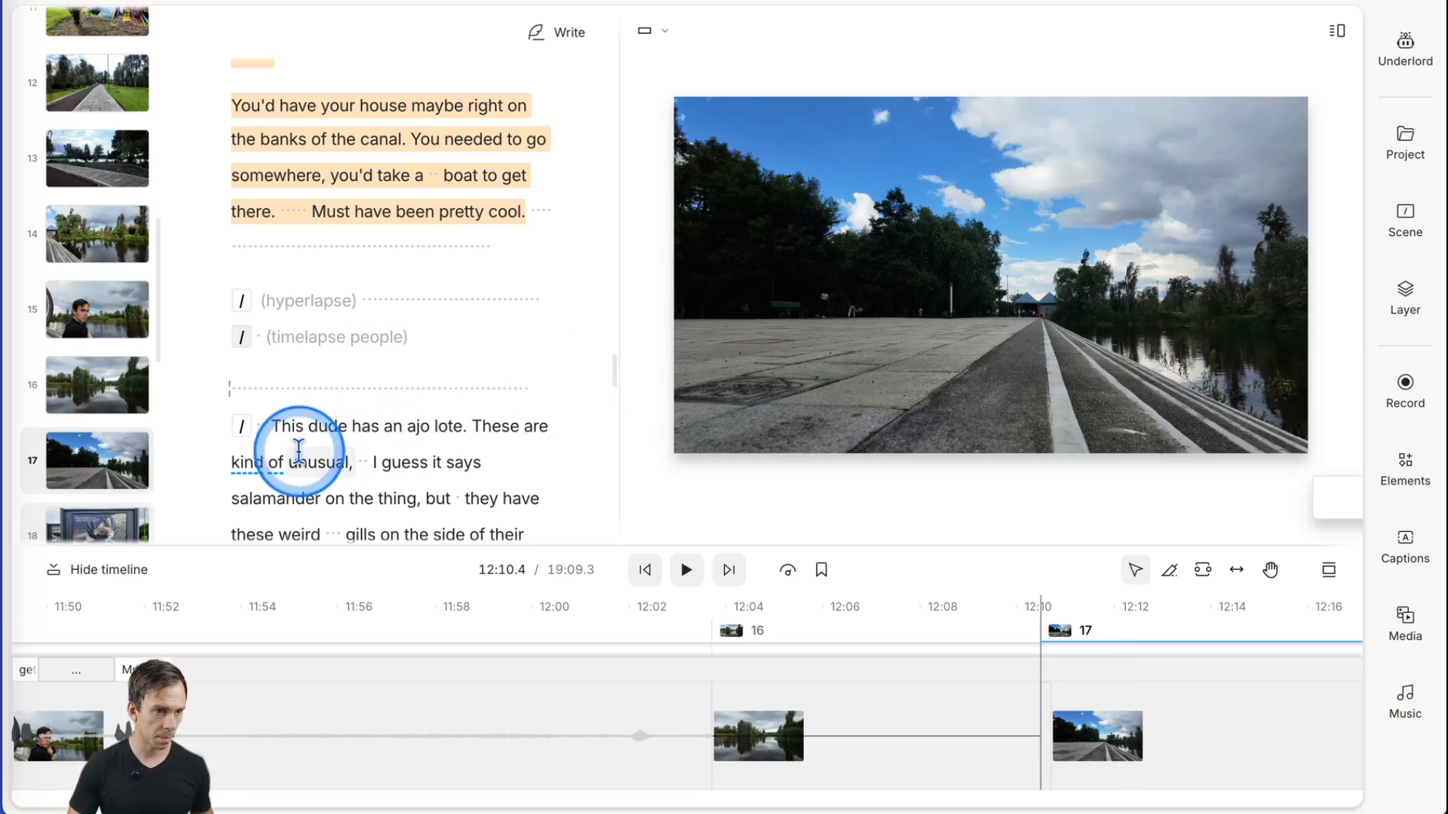
# Remove the "Did a full lap around the park" scene and add the note (outro) before "So I'm back to the start"
pyautogui.click(686, 621)
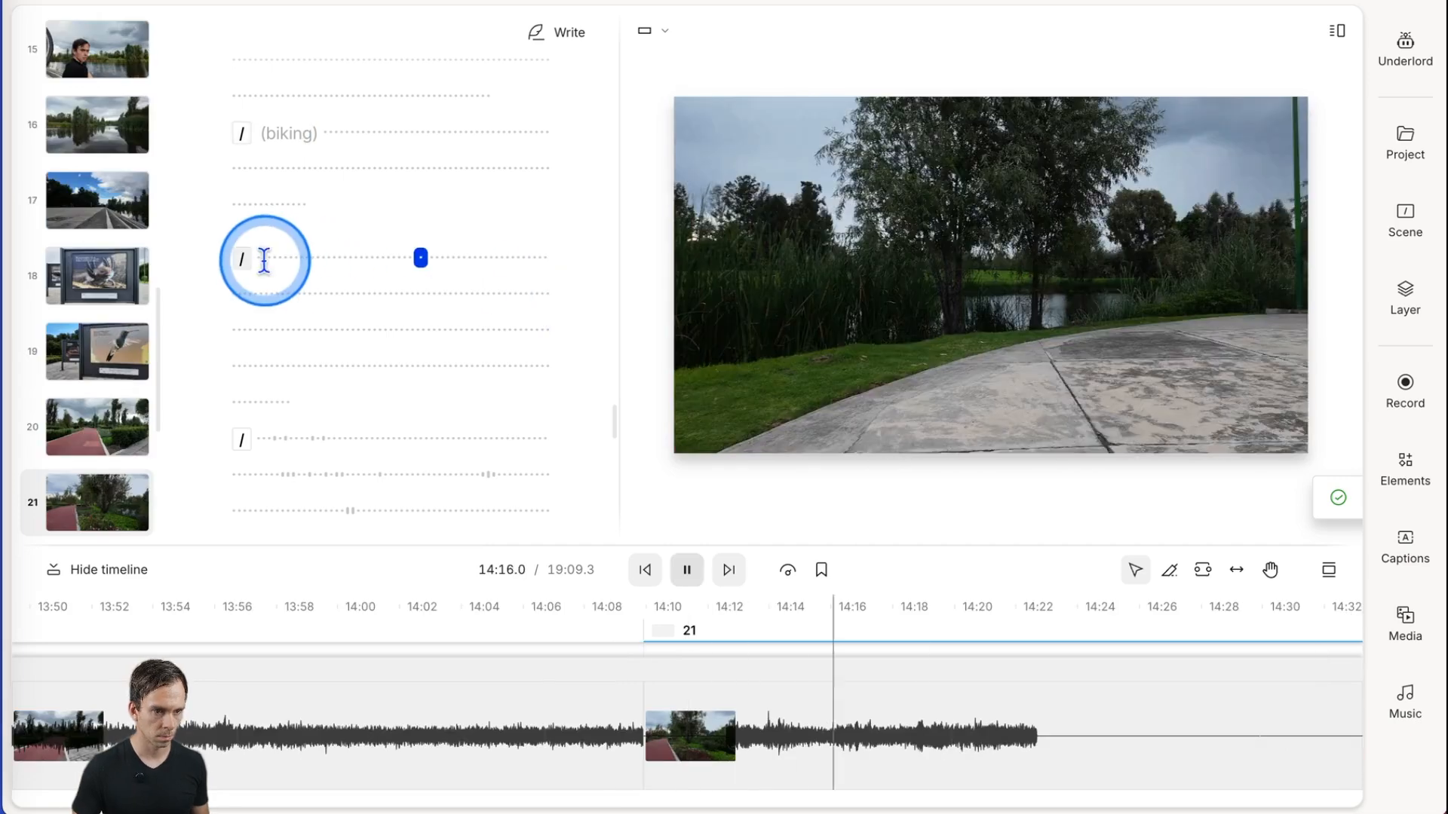
pyautogui.click(451, 448)
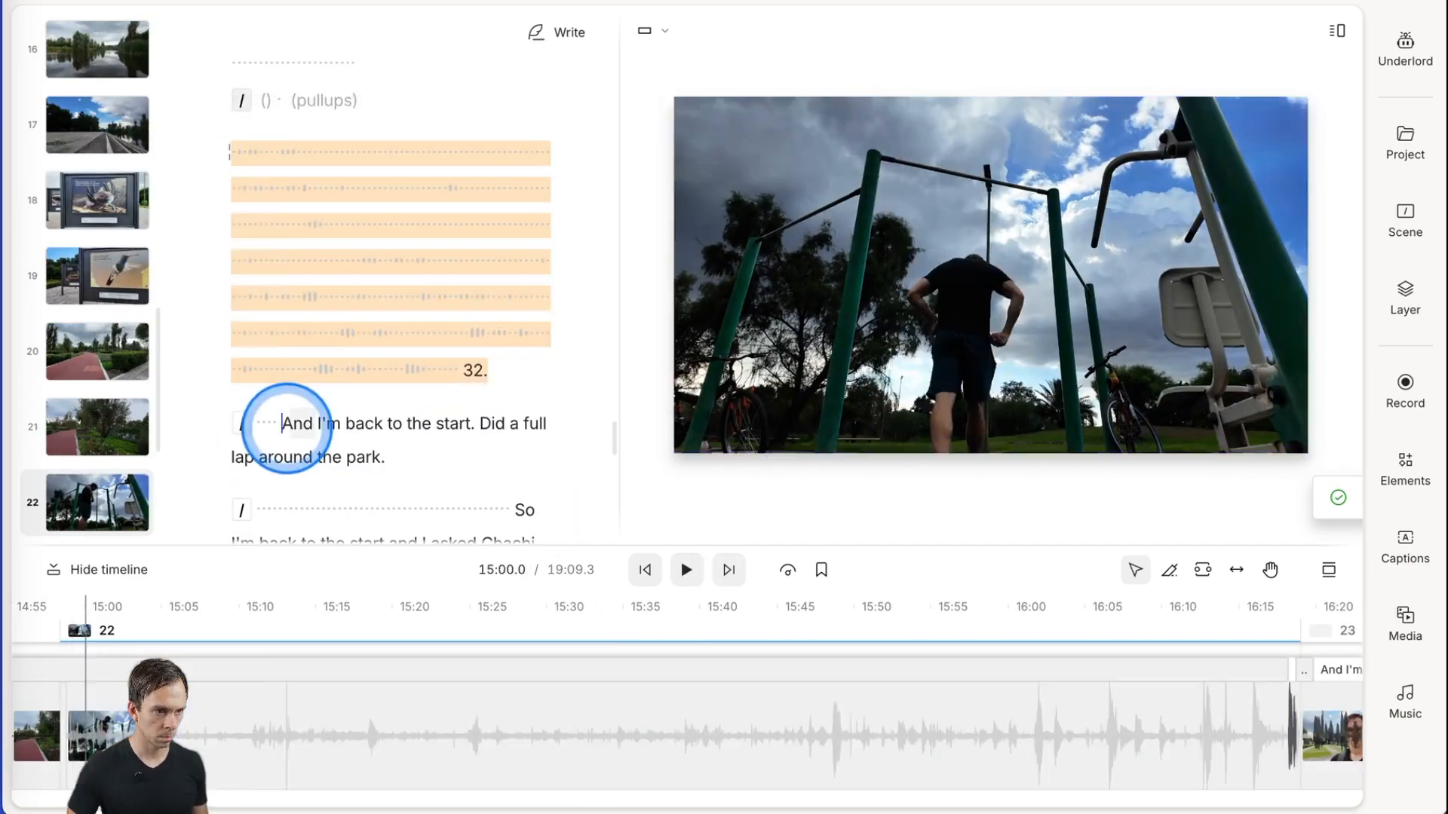
pyautogui.click(139, 421)
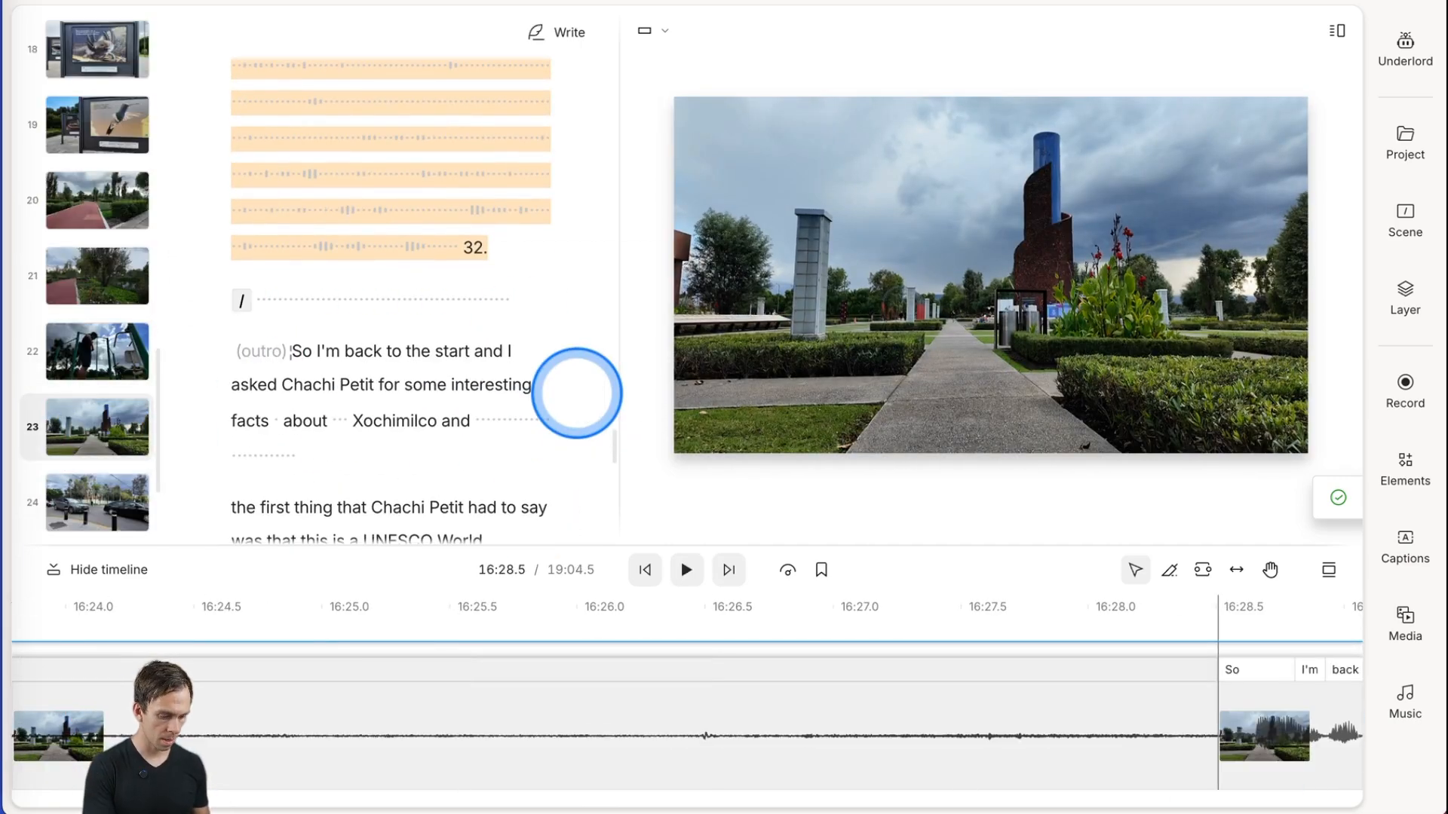
# Highlight the outro narration from "So I'm back to the start" through "Thanks for joining me" in orange
pyautogui.scroll(-10, 365, 422)
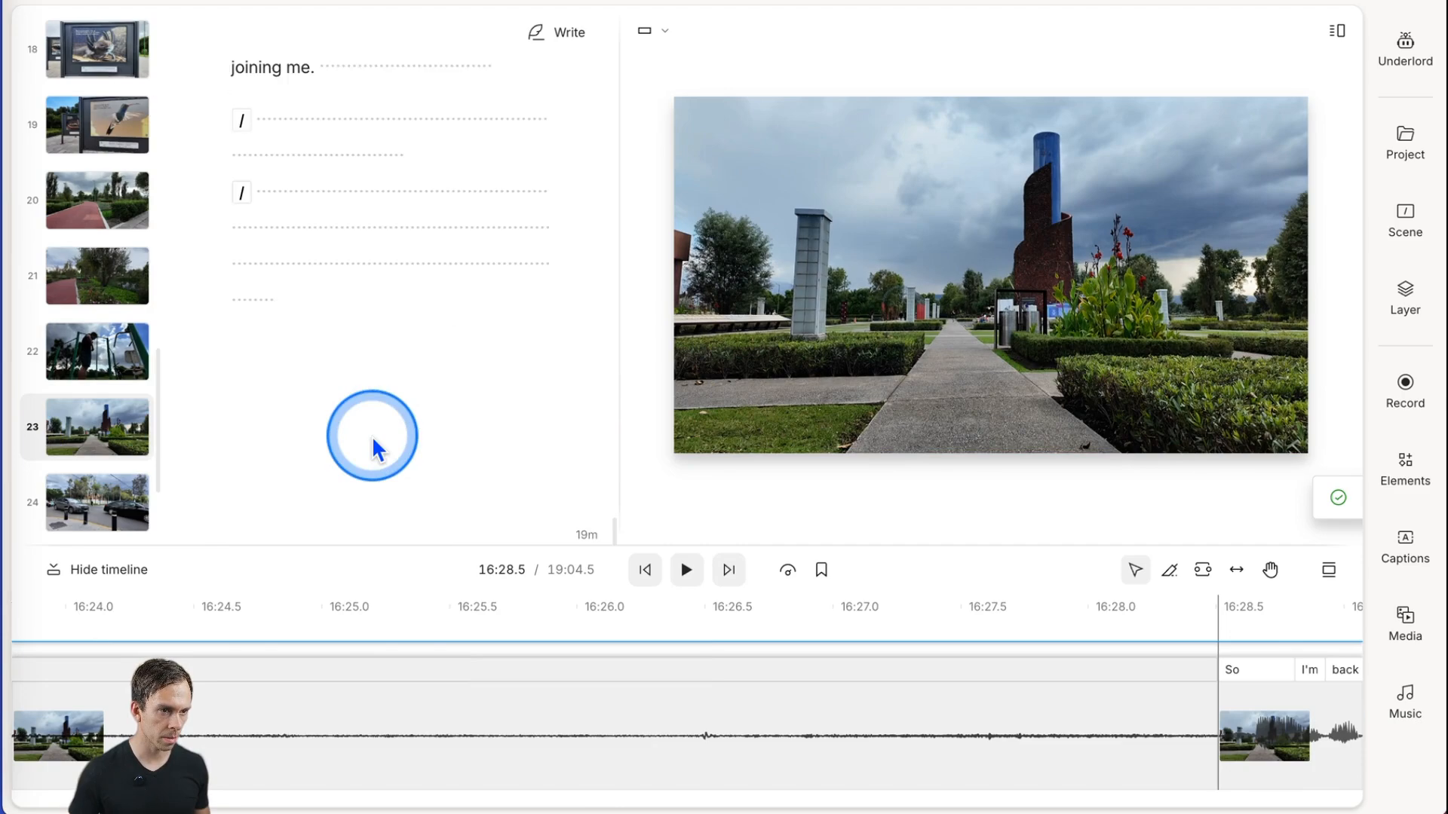
pyautogui.scroll(20, 373, 437)
pyautogui.scroll(-20, 374, 435)
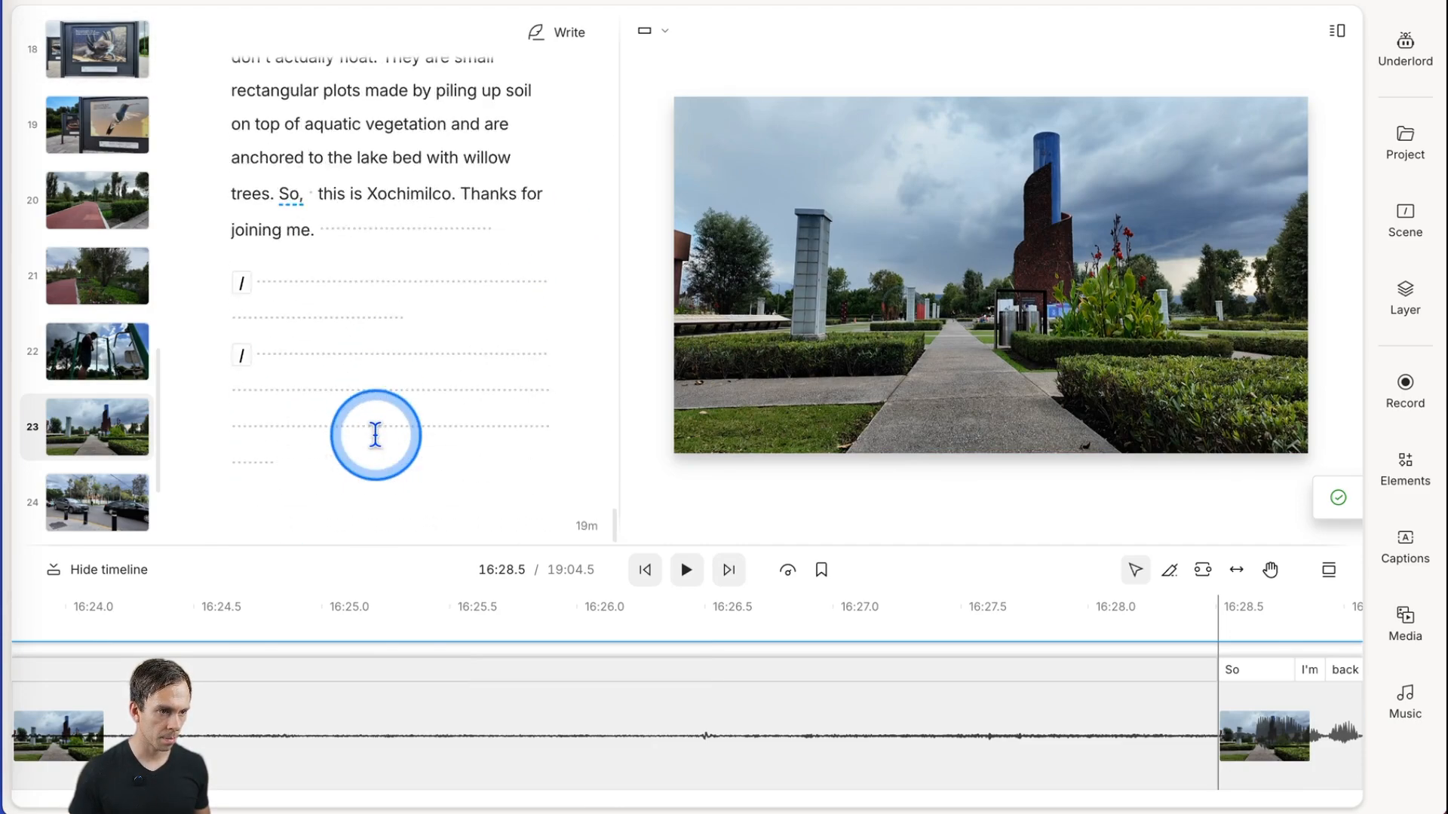
pyautogui.scroll(10, 374, 435)
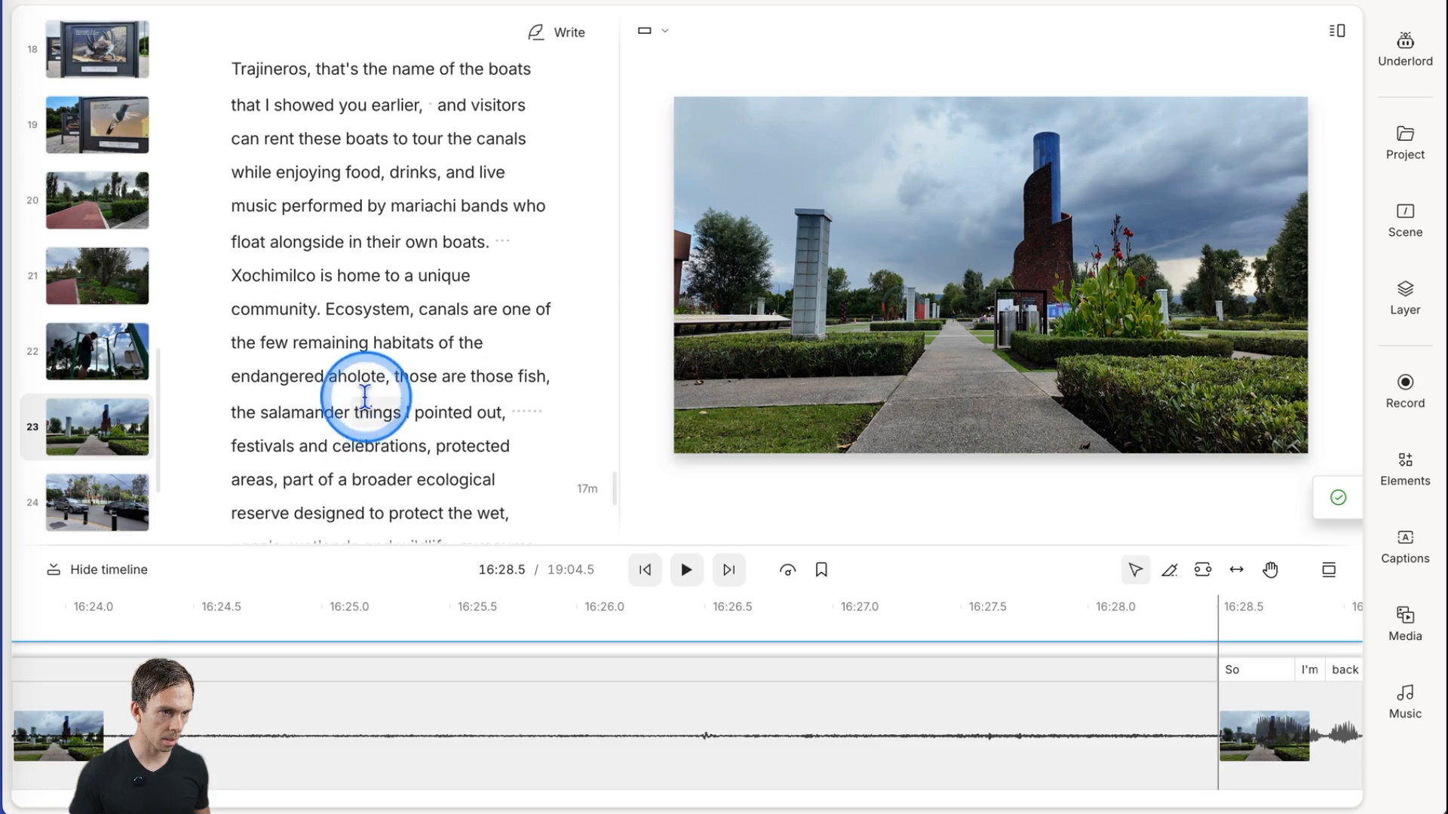
pyautogui.scroll(10, 365, 396)
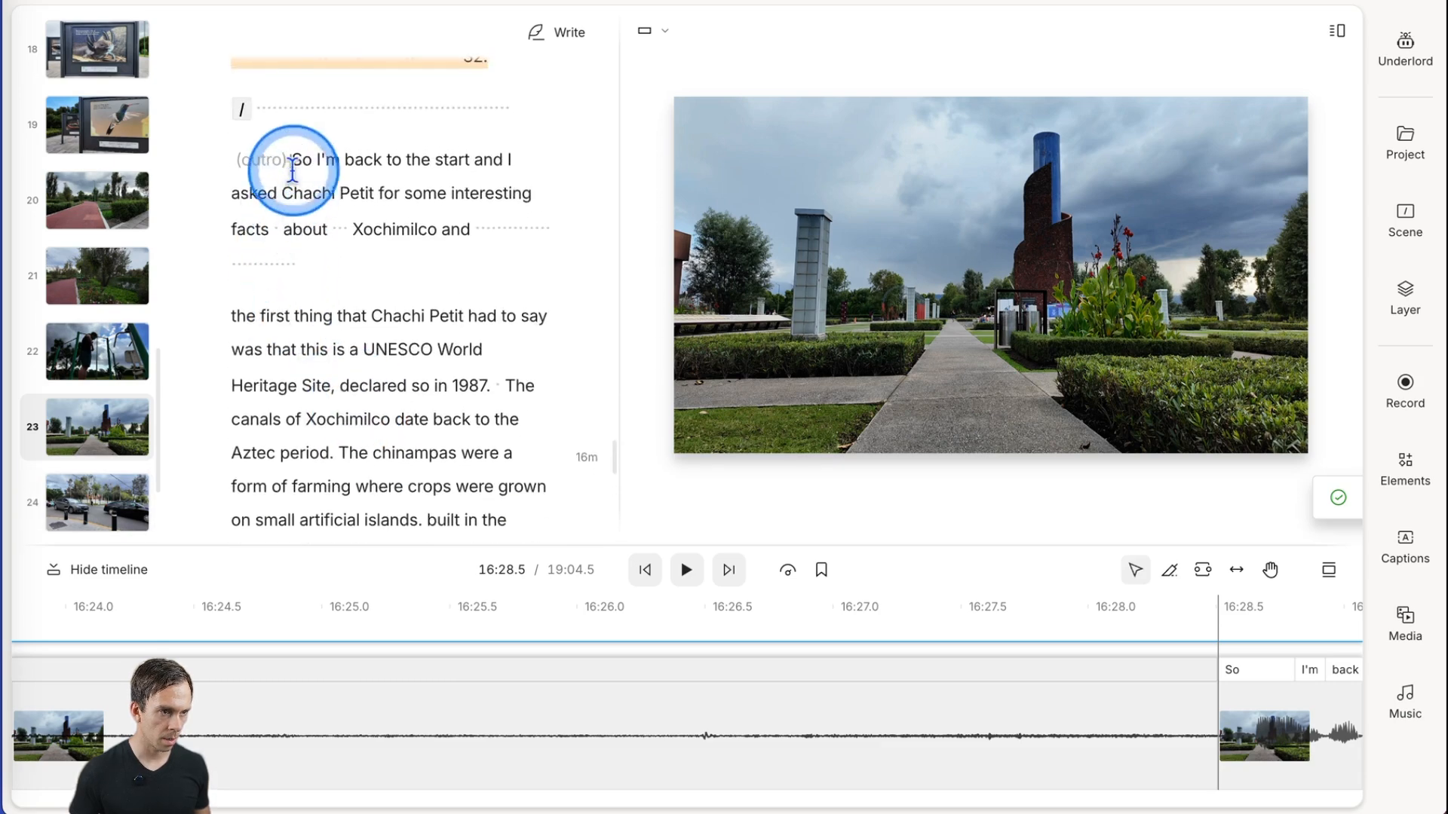
pyautogui.moveTo(293, 169); pyautogui.dragTo(317, 507)
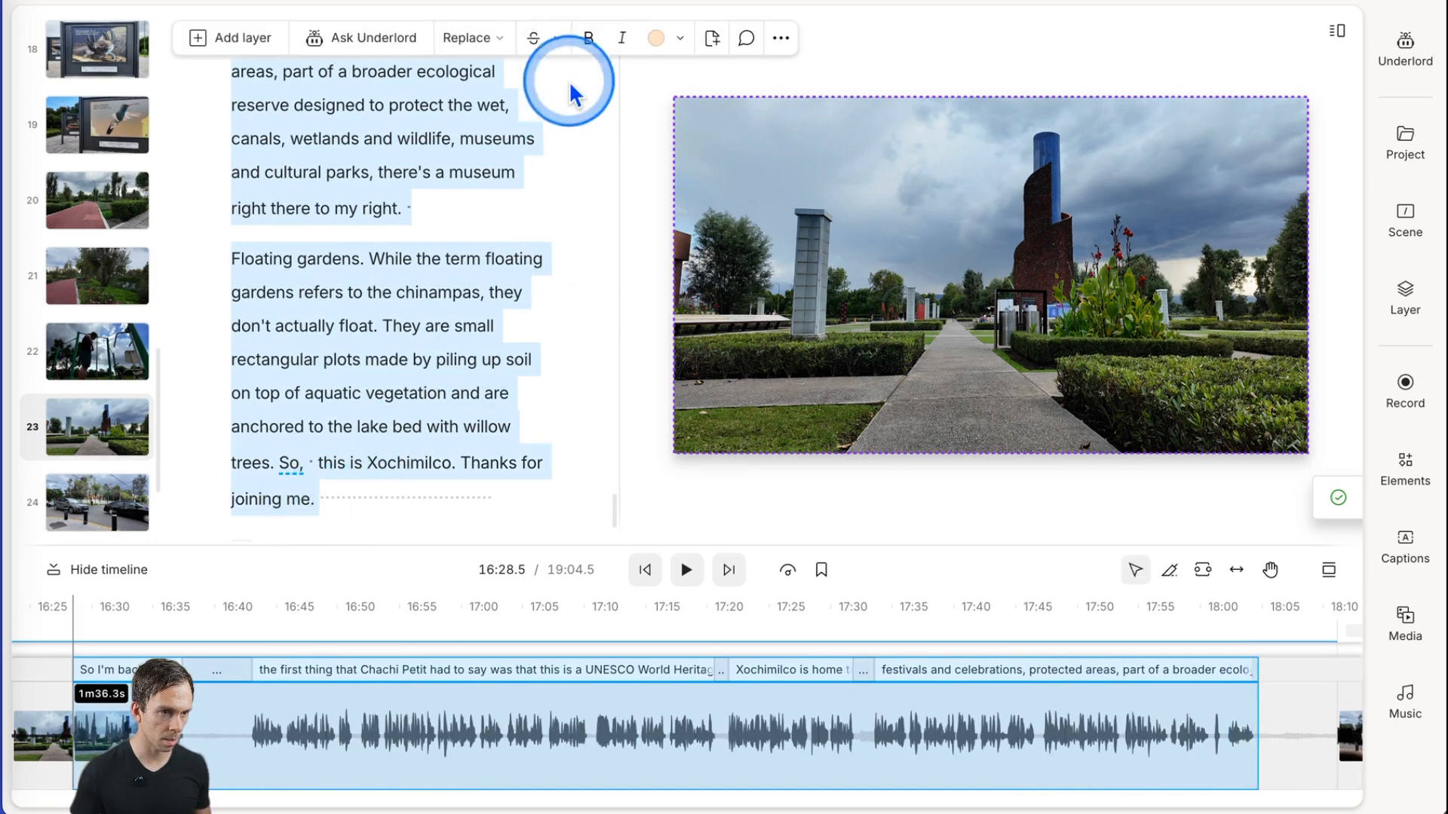
pyautogui.click(653, 39)
# Delete the wordless clip right after the outro and label the last remaining clip (guy whistling)
pyautogui.scroll(-3, 422, 302)
pyautogui.click(320, 423)
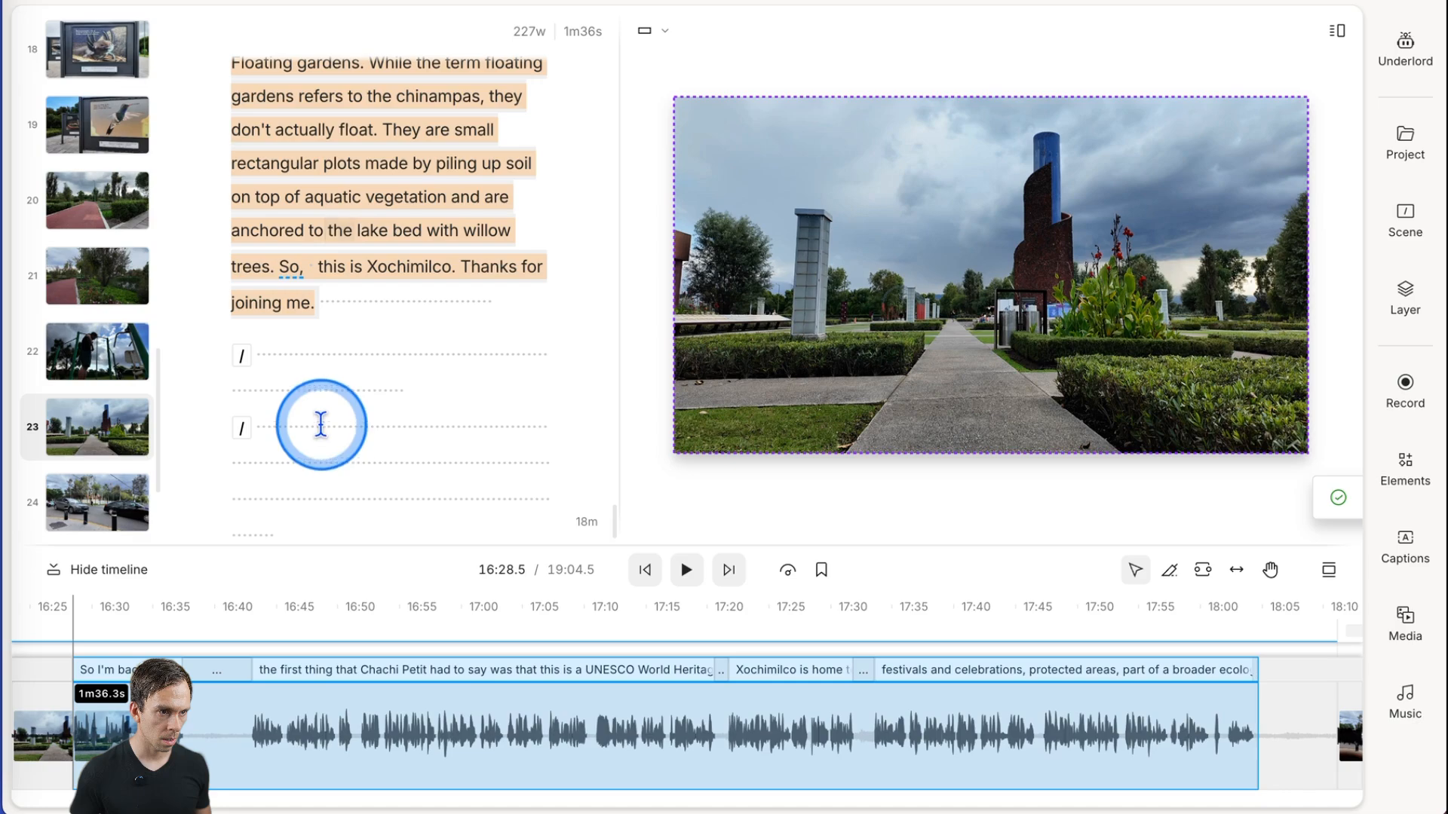
pyautogui.click(283, 359)
pyautogui.click(349, 353)
pyautogui.click(309, 362)
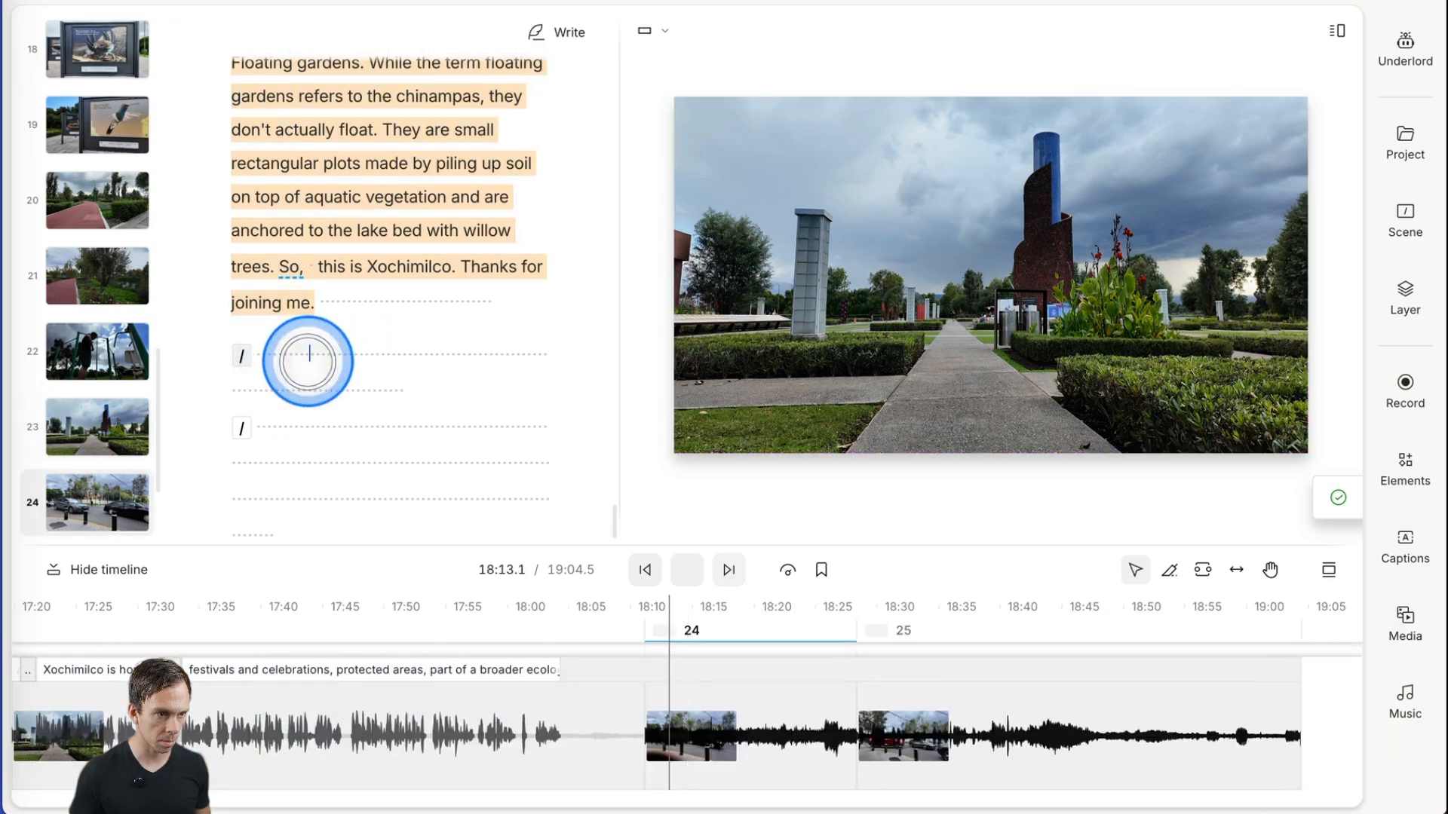
pyautogui.press('space')
pyautogui.moveTo(405, 391); pyautogui.dragTo(259, 356)
pyautogui.press('BackSpace')
pyautogui.press('BackSpace')
pyautogui.write('(guy whistling)')
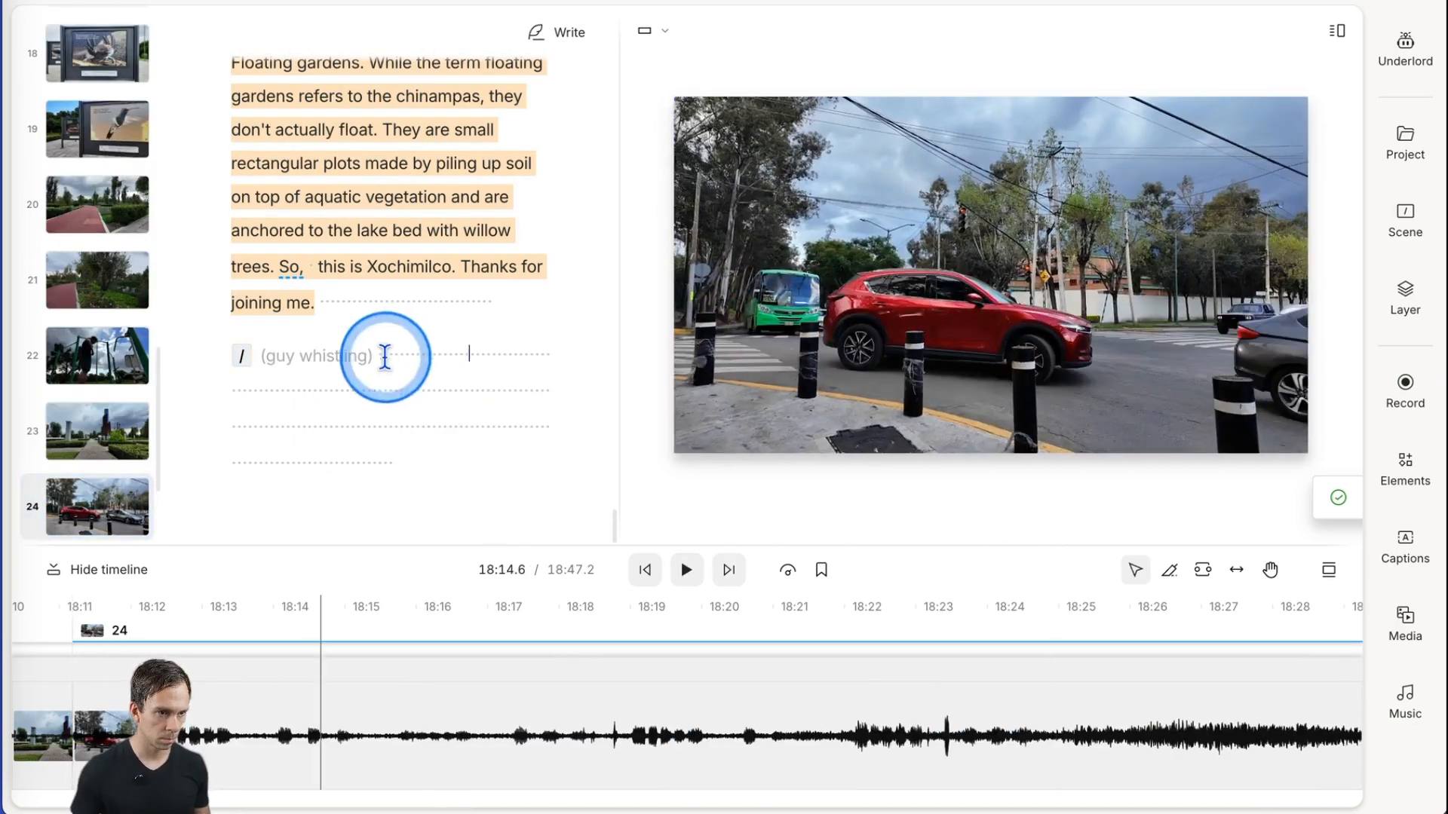
# Highlight the (guy whistling) note together with the pause after "joining me", and return to the start of the script
pyautogui.moveTo(381, 356); pyautogui.dragTo(317, 304)
pyautogui.click(653, 264)
pyautogui.click(611, 586)
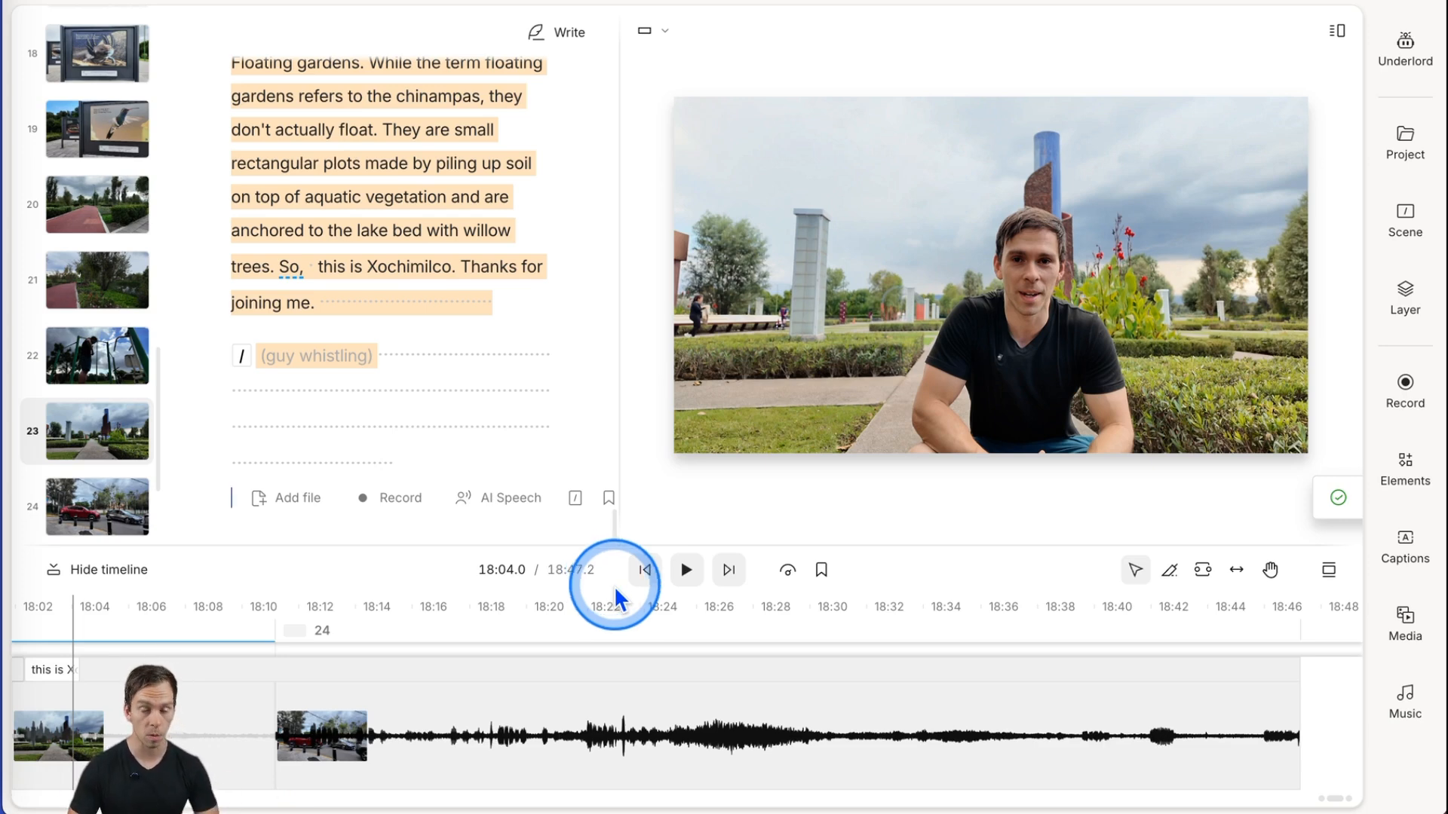
pyautogui.moveTo(614, 526); pyautogui.dragTo(790, 1)
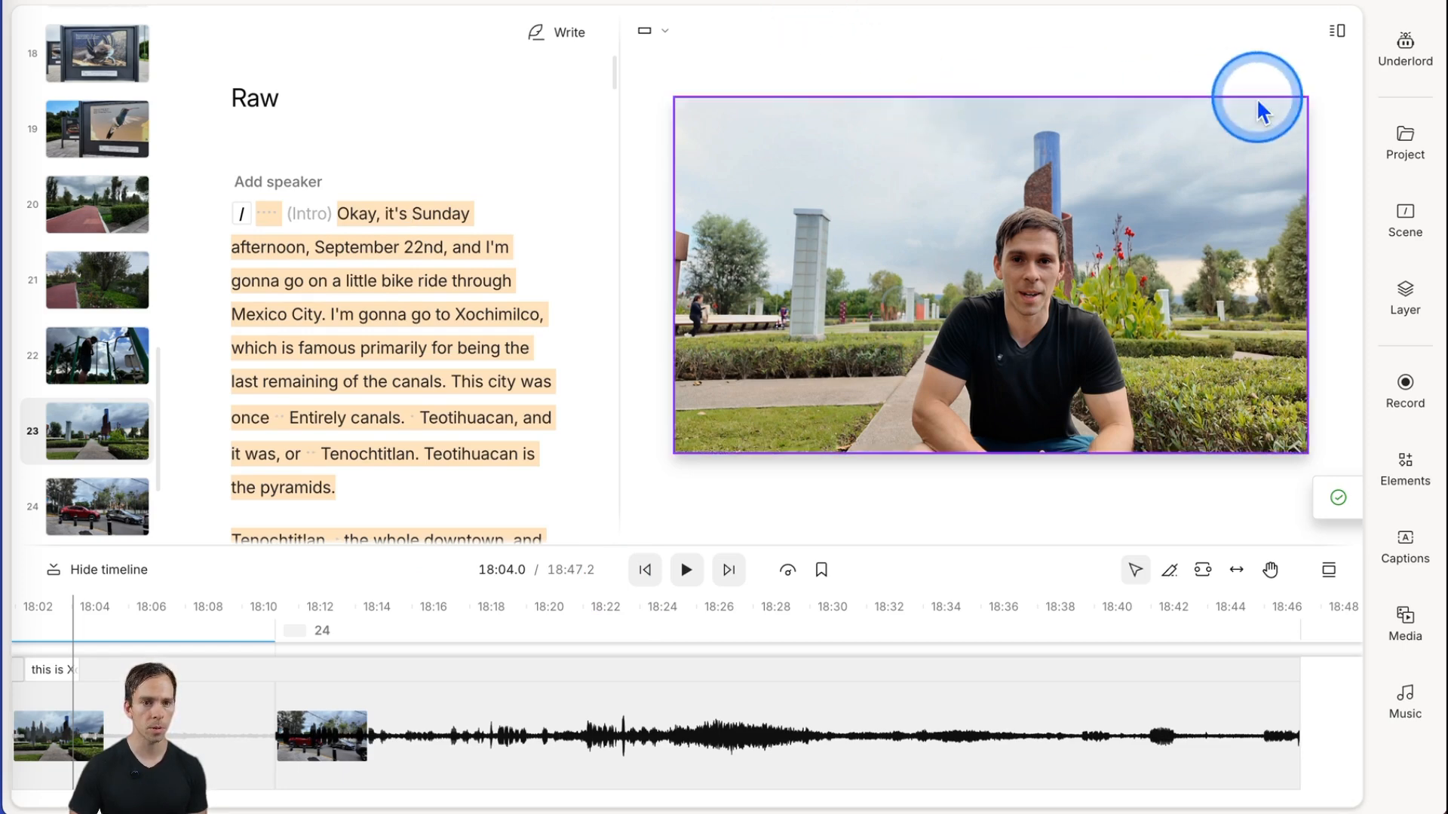
# Find Underlord's Copy Highlights action and copy the passages from all highlighters in the Raw composition
pyautogui.click(1404, 53)
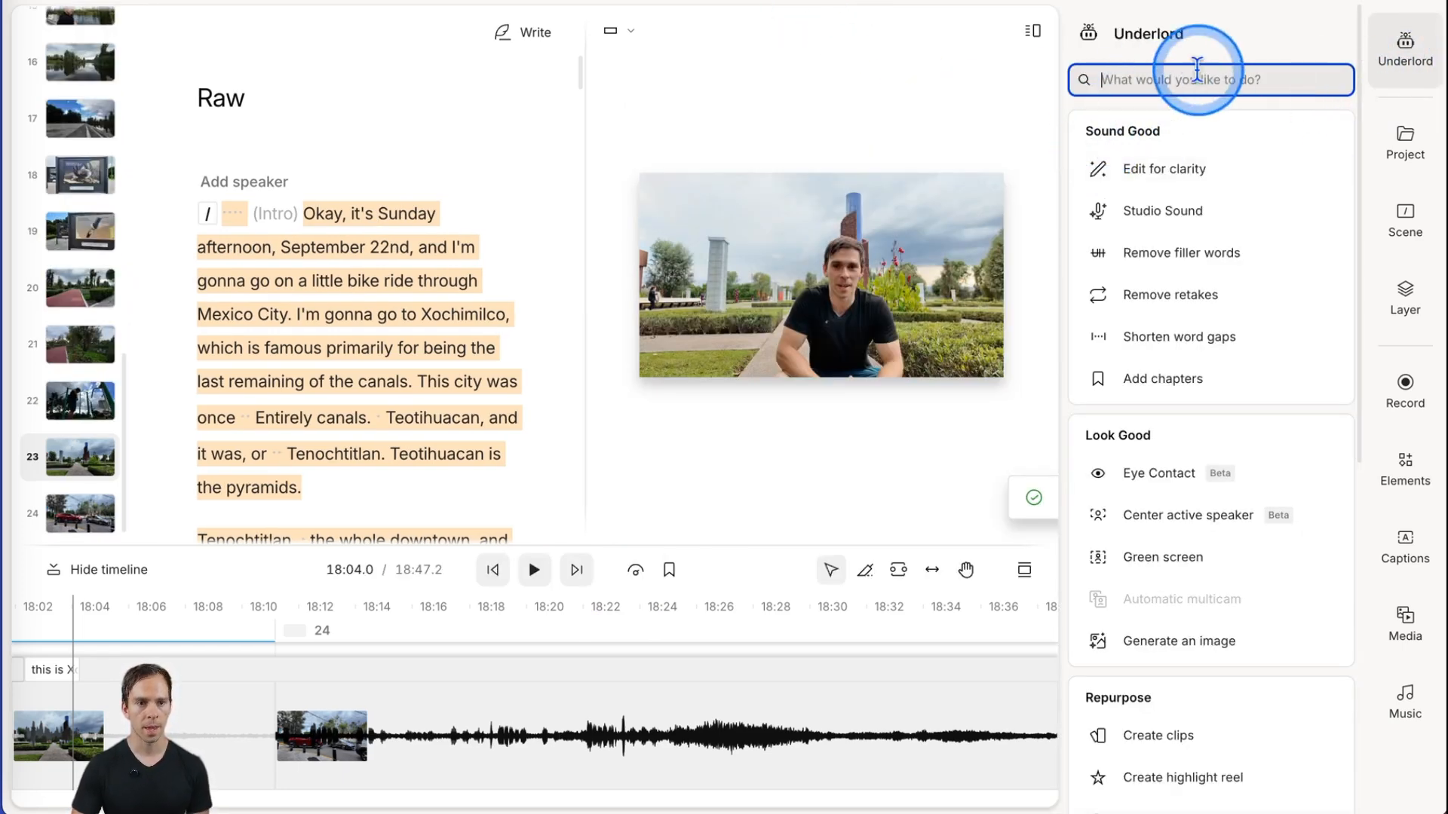
pyautogui.write('copy')
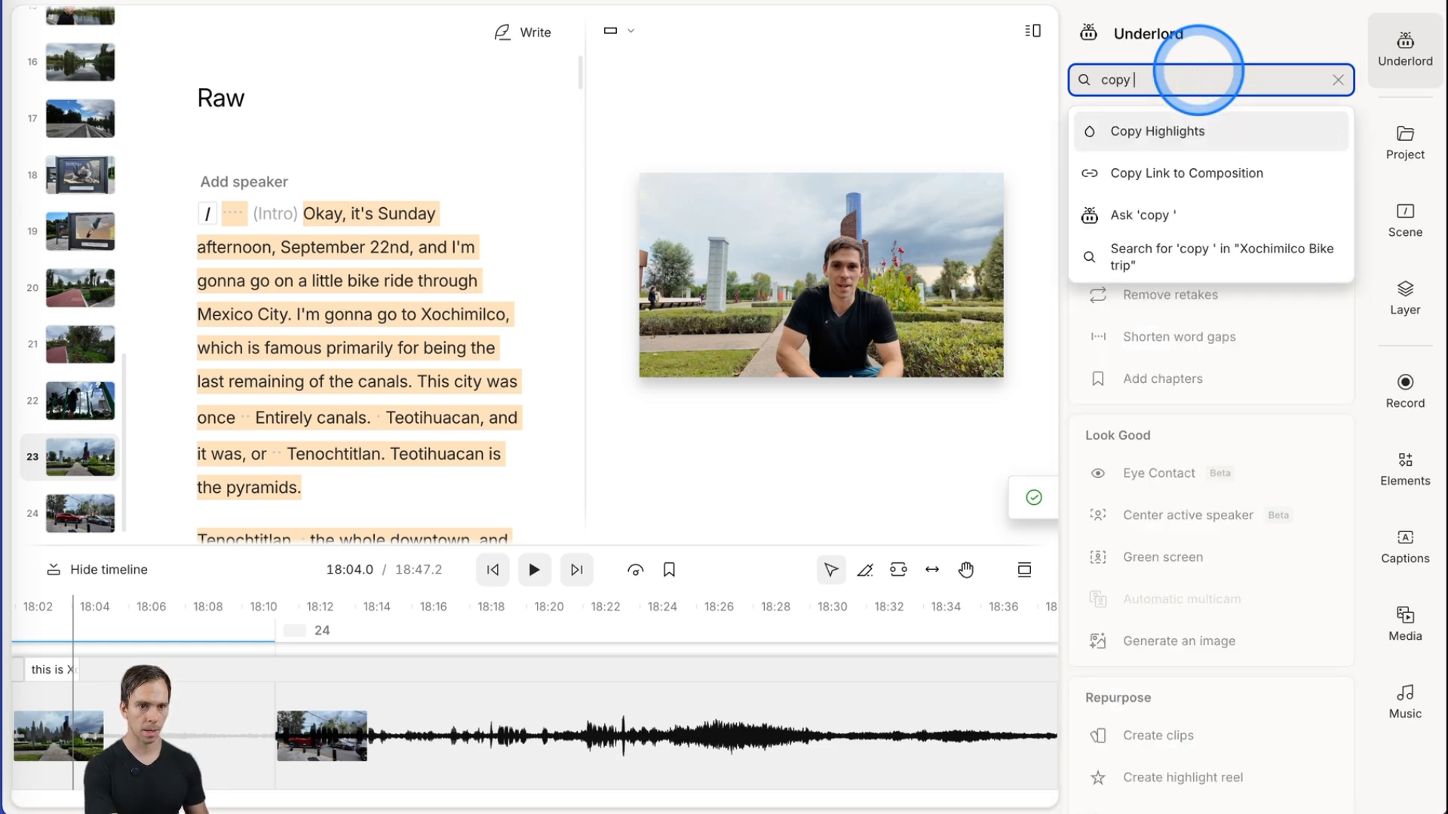
pyautogui.click(1128, 133)
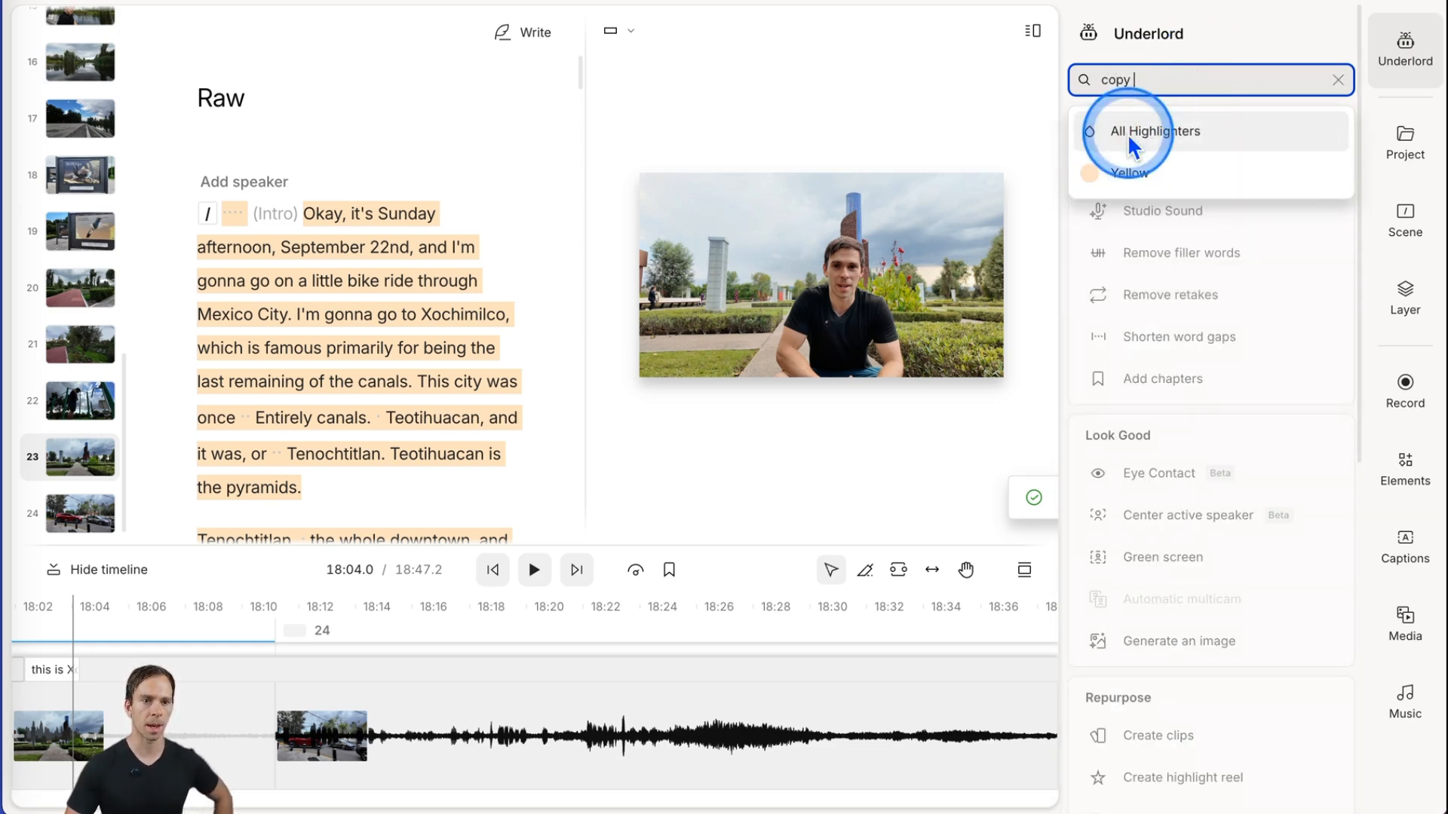
pyautogui.click(1147, 140)
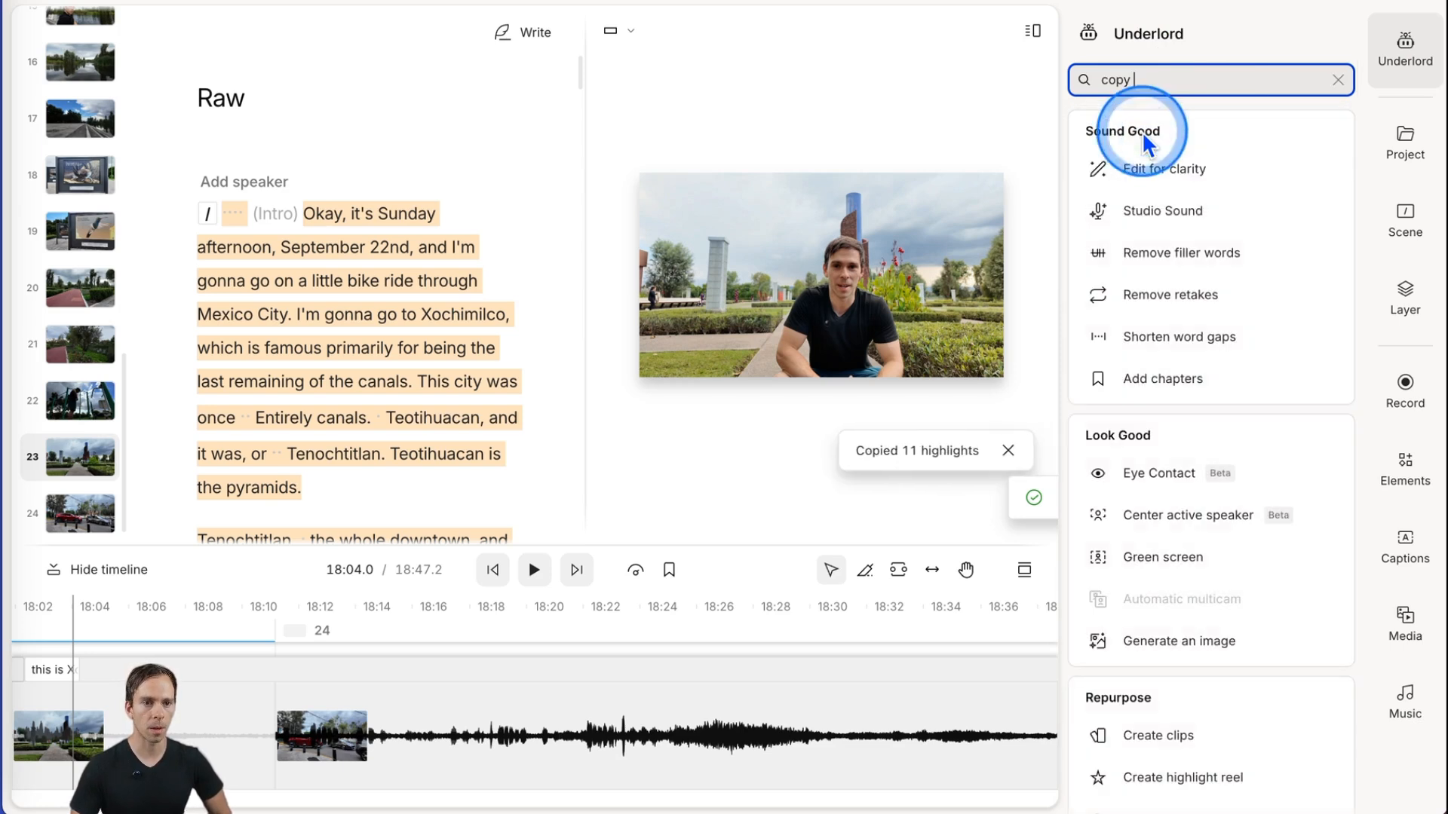
# Switch to the Final composition and paste the copied highlights into its empty script
pyautogui.click(801, 8)
pyautogui.click(814, 107)
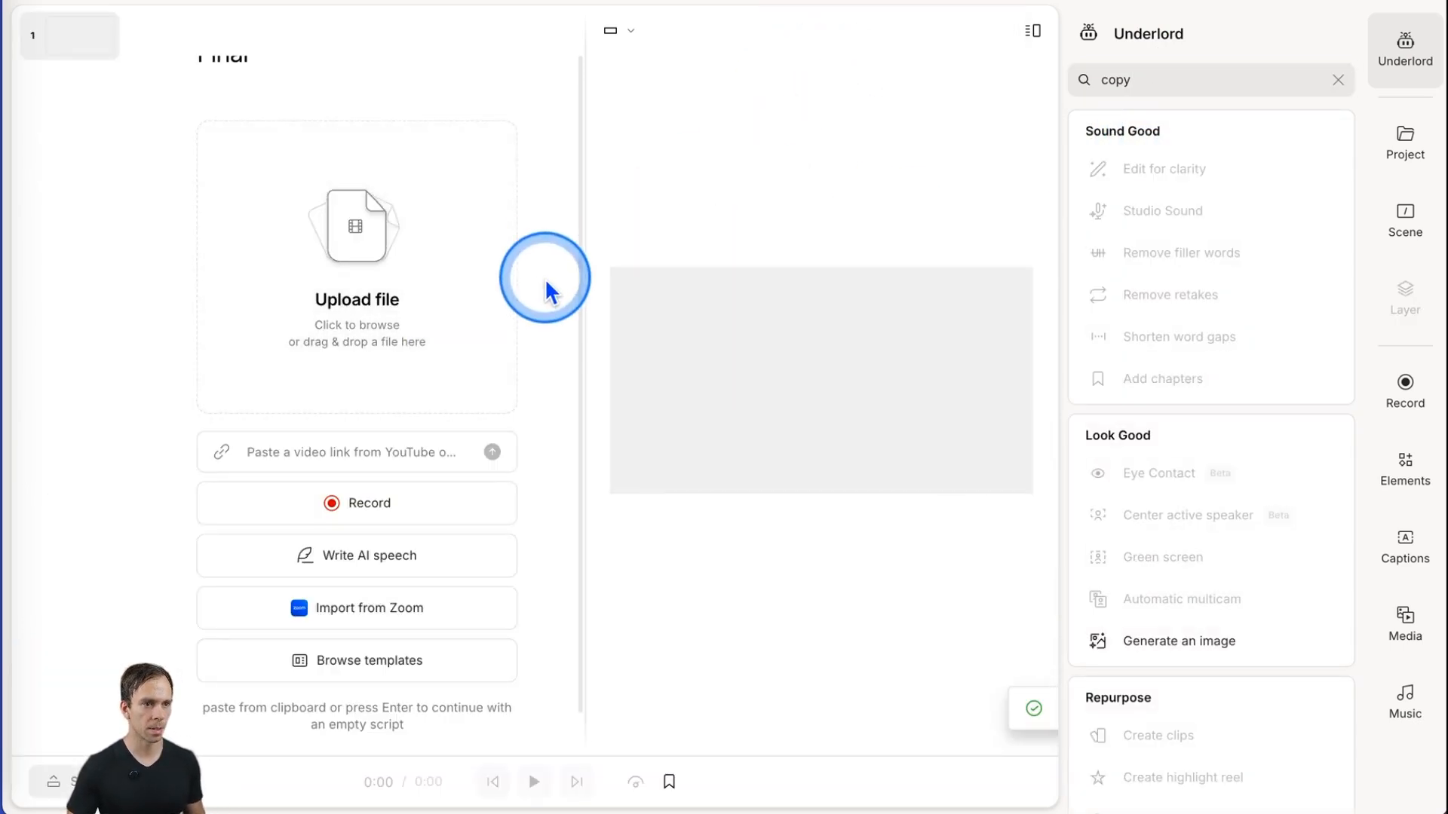
pyautogui.hotkey('ctrl', 'v')
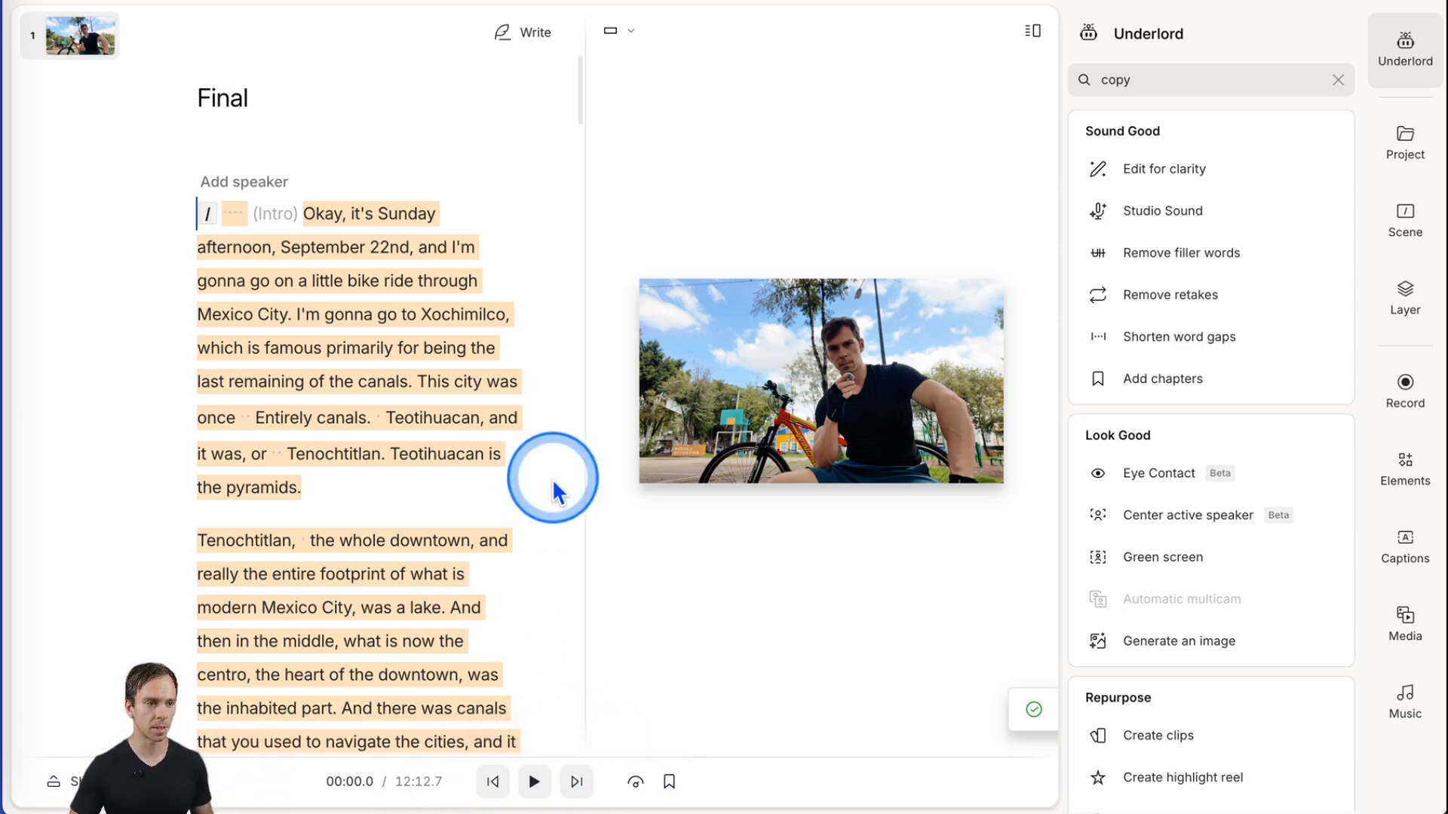
# Show the timeline, trim the opening clip so it starts just before "Sunday afternoon", and play the result from the beginning
pyautogui.press('Down')
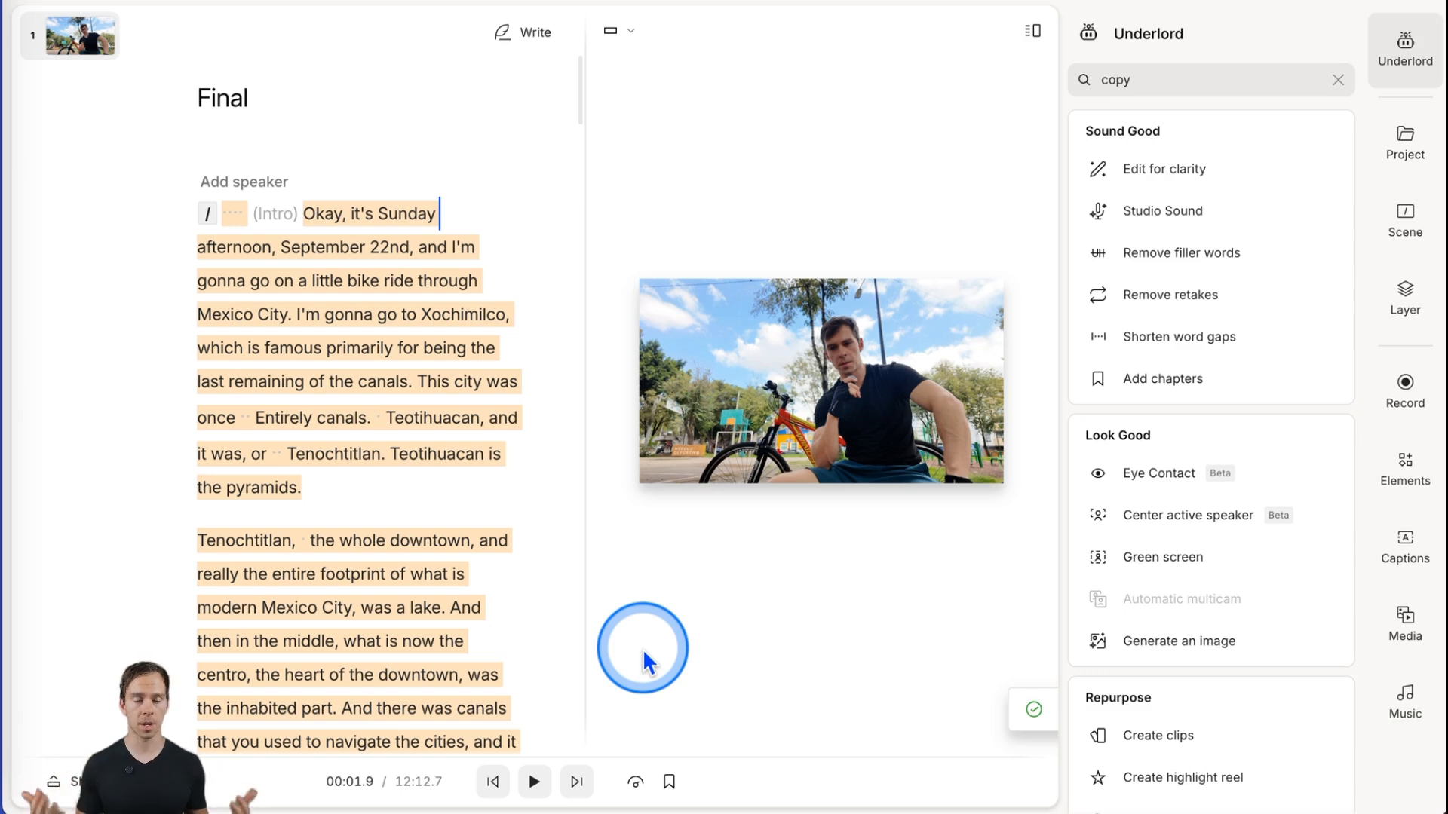
pyautogui.click(91, 781)
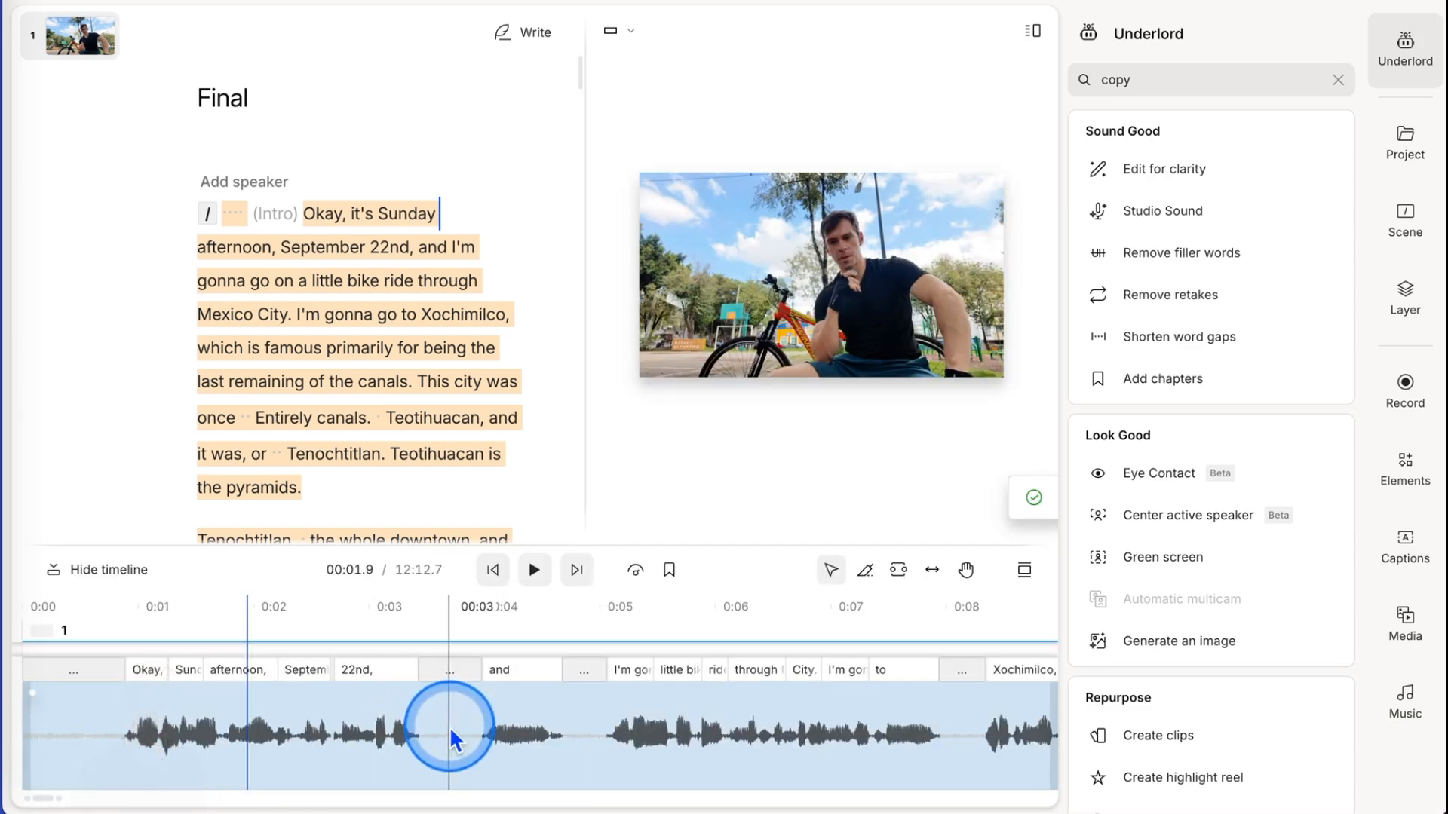
pyautogui.moveTo(20, 754)
pyautogui.mouseDown()
pyautogui.moveTo(96, 757)
pyautogui.moveTo(42, 742)
pyautogui.moveTo(155, 755)
pyautogui.moveTo(129, 737)
pyautogui.moveTo(158, 748)
pyautogui.moveTo(203, 730)
pyautogui.mouseUp()
pyautogui.click(492, 572)
pyautogui.click(525, 569)
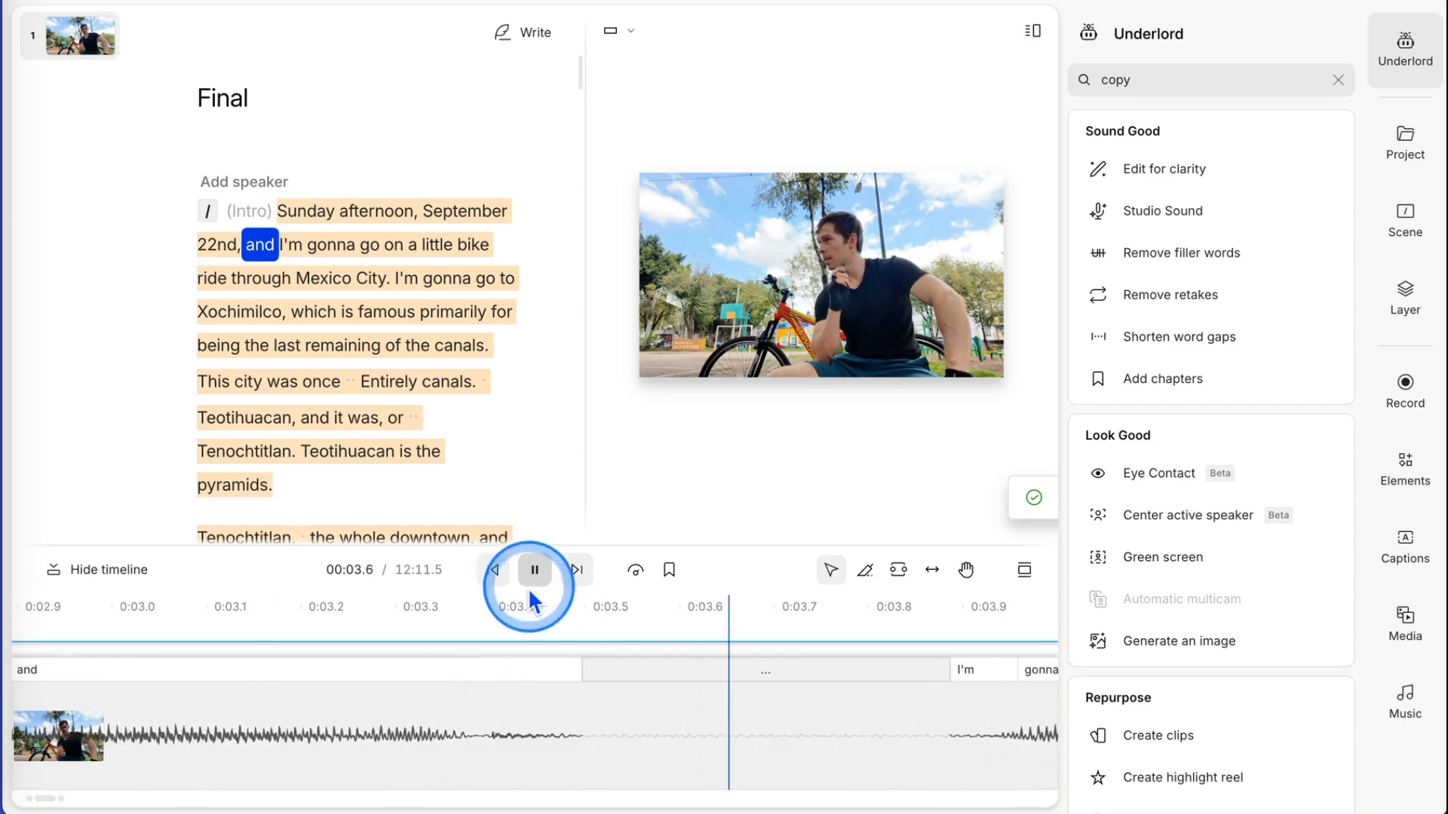
# Split the script into a new scene right before "I'm gonna go to Xochimilco"
pyautogui.scroll(-3, 635, 736)
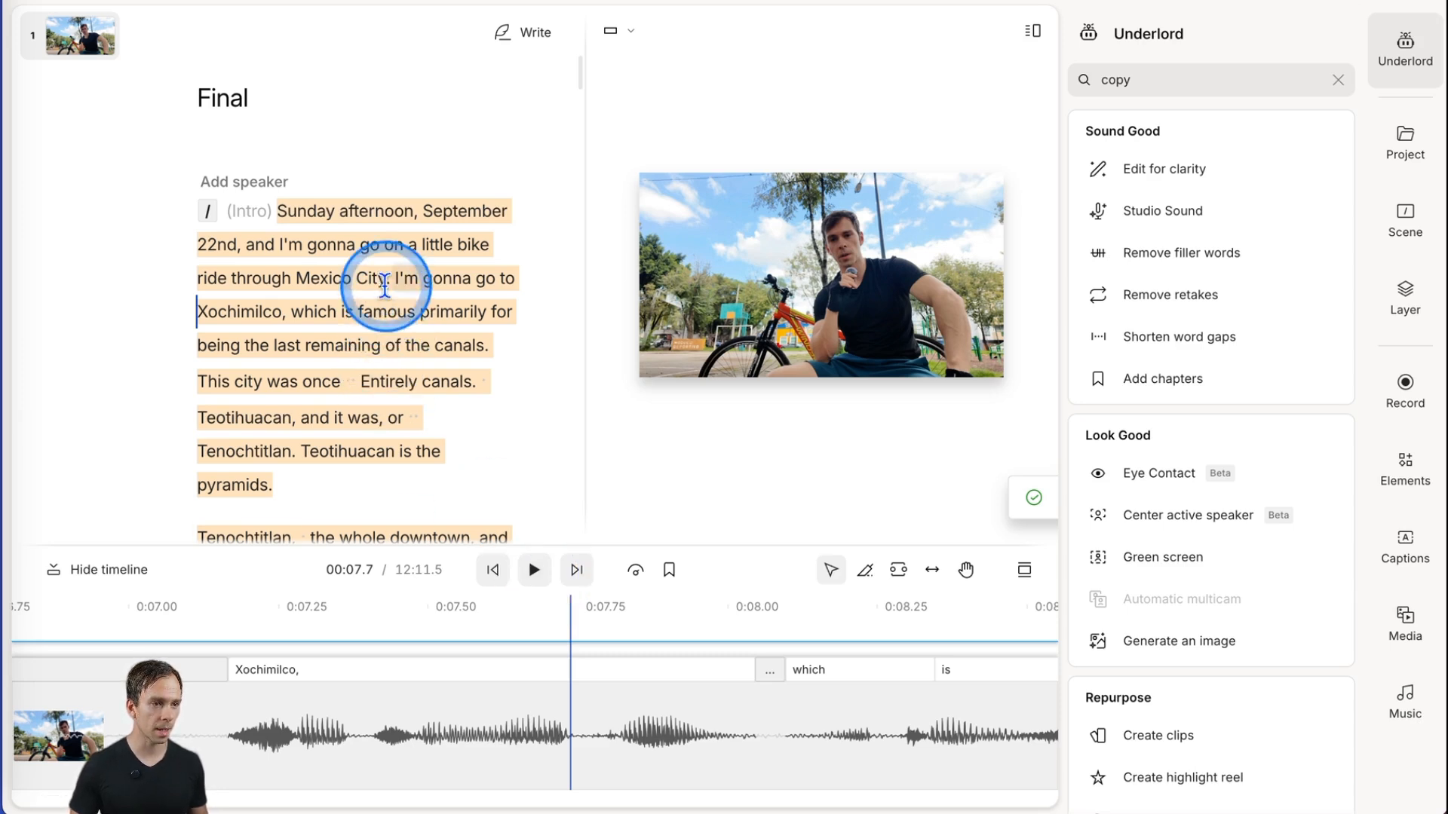
pyautogui.click(384, 285)
pyautogui.press('/')
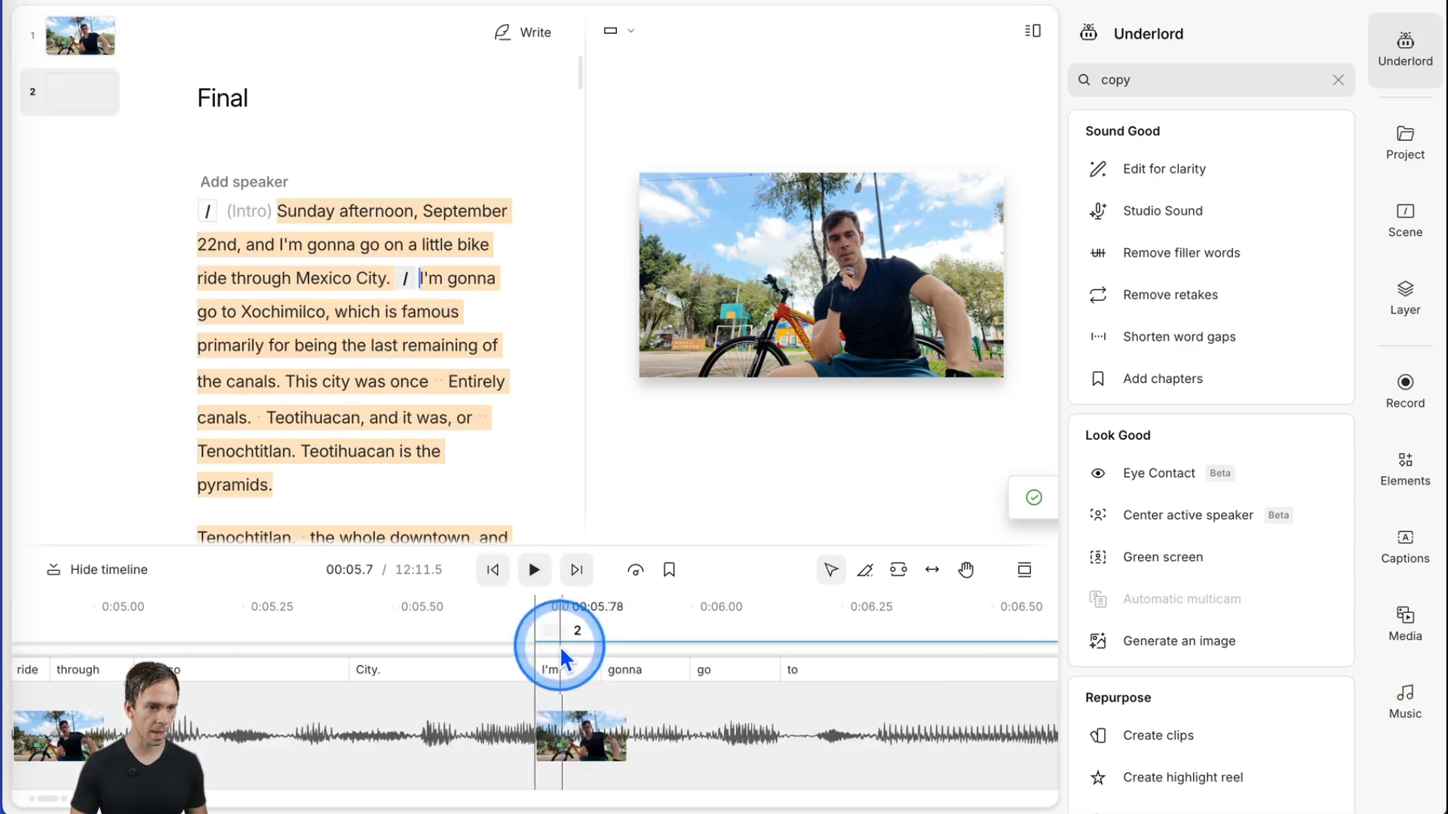
# Add a Title text element at the start of the first scene reading "biking to xochimilco"
pyautogui.click(302, 214)
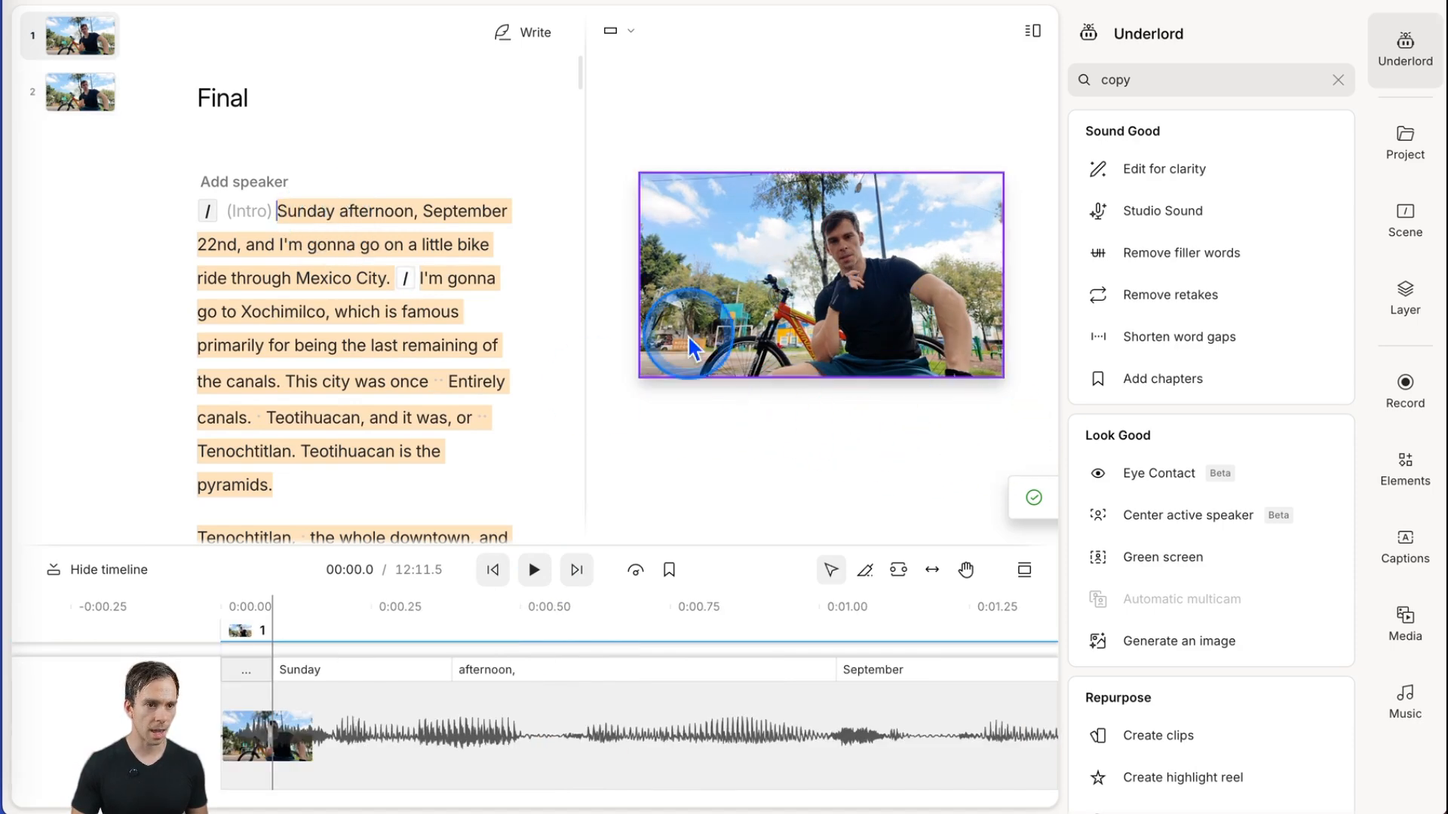
pyautogui.click(1404, 466)
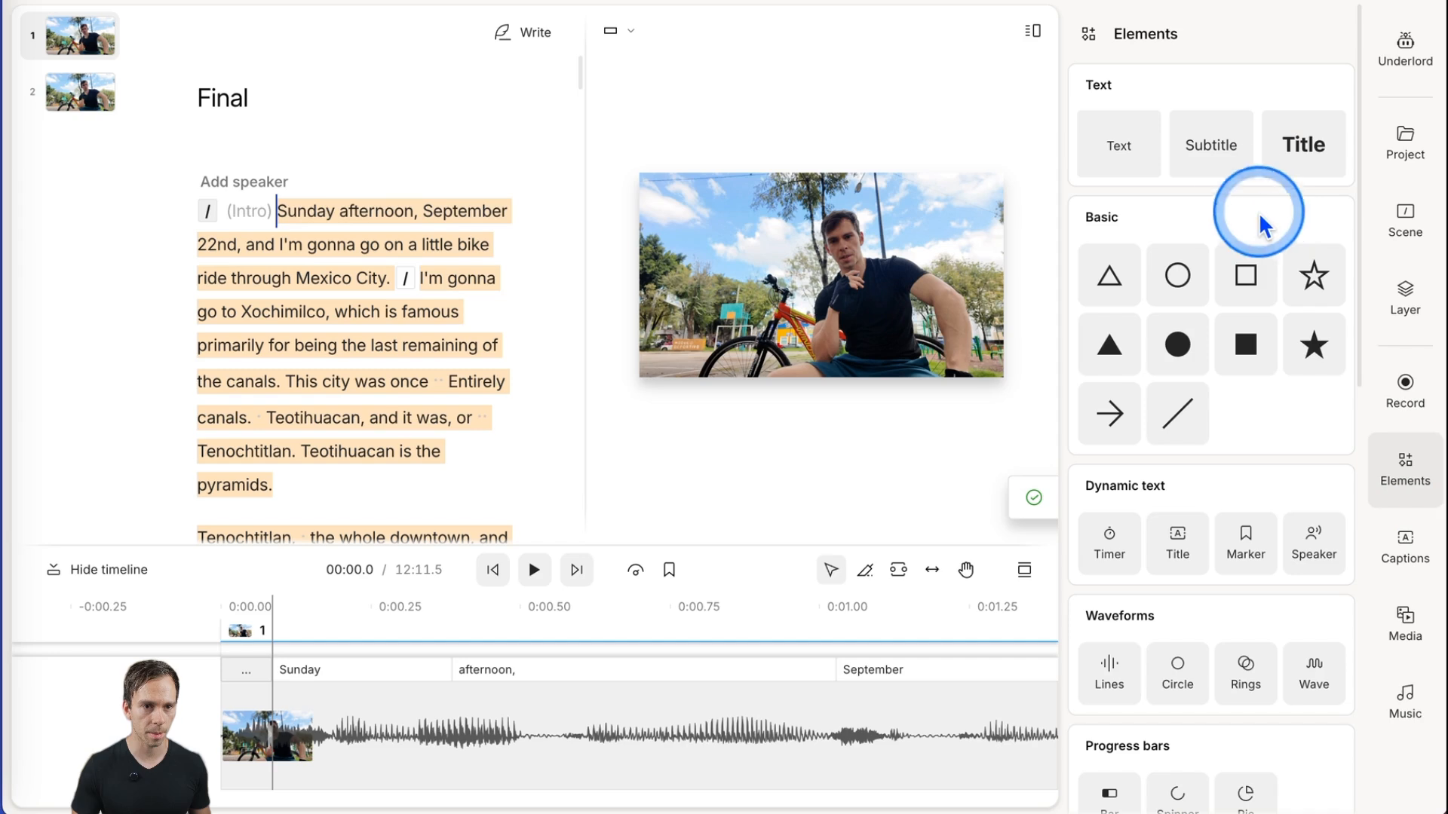
pyautogui.click(1300, 156)
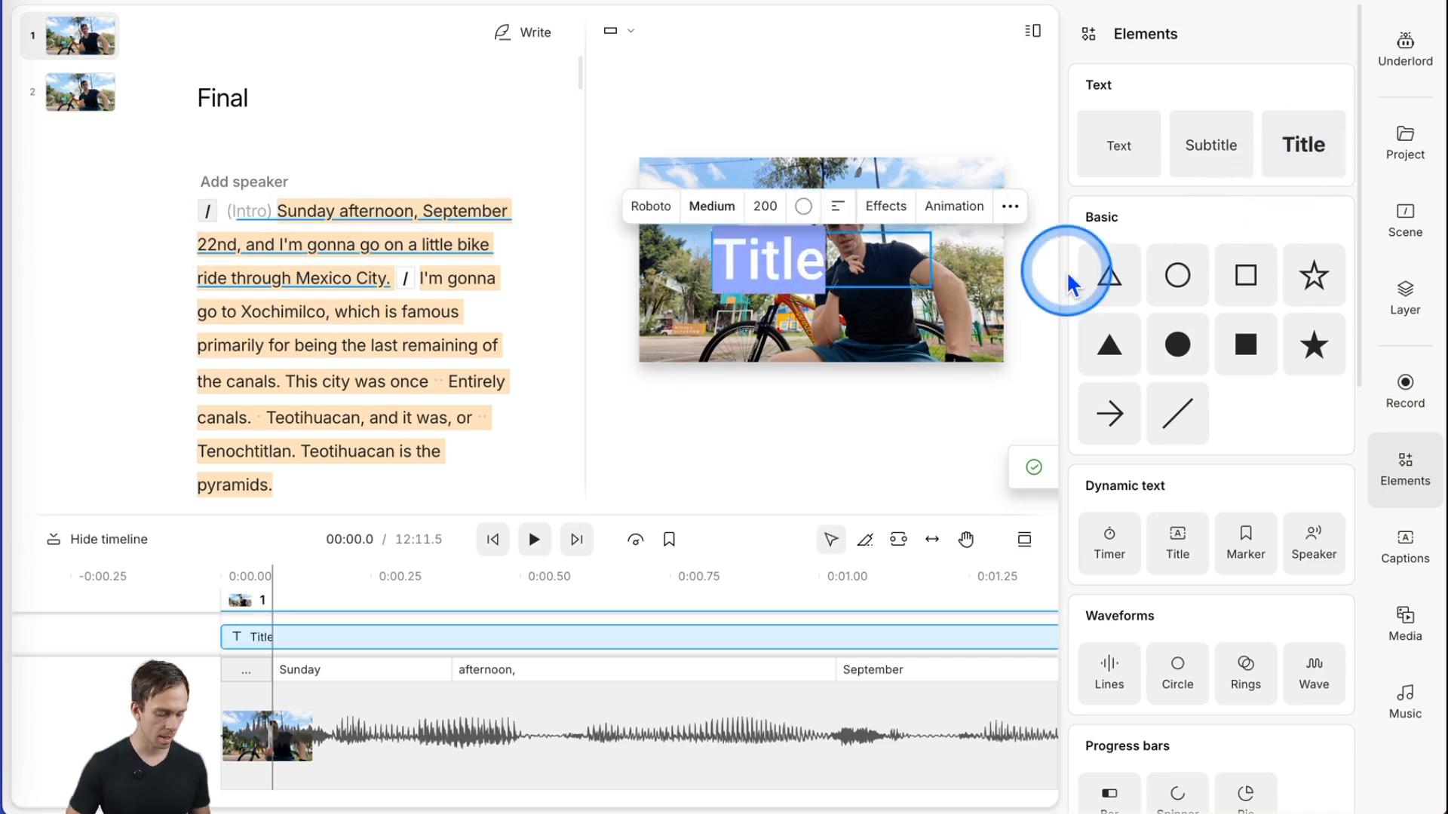
pyautogui.write('biking to xochimilco')
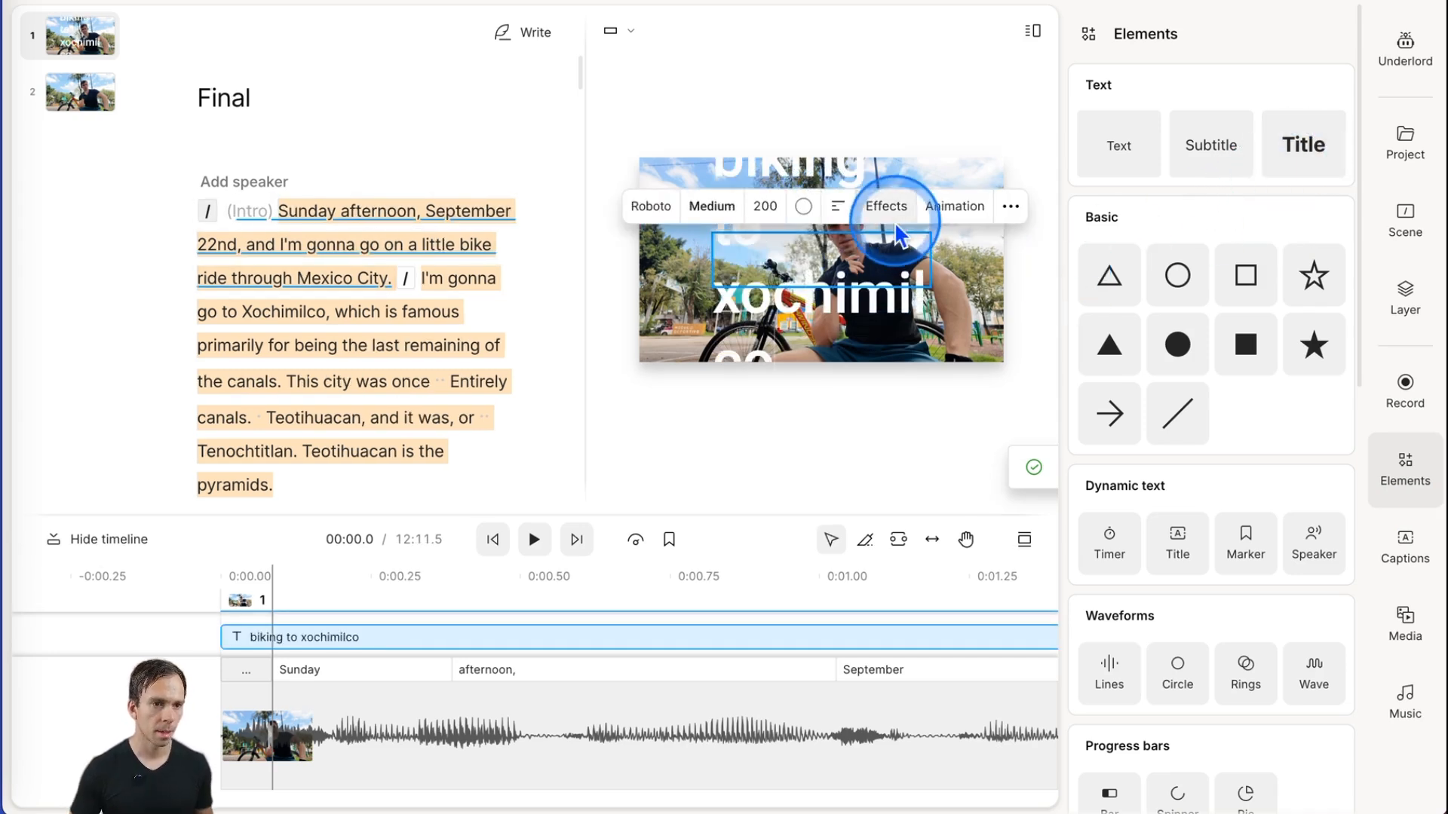
# Set the title's font size to 100
pyautogui.click(730, 206)
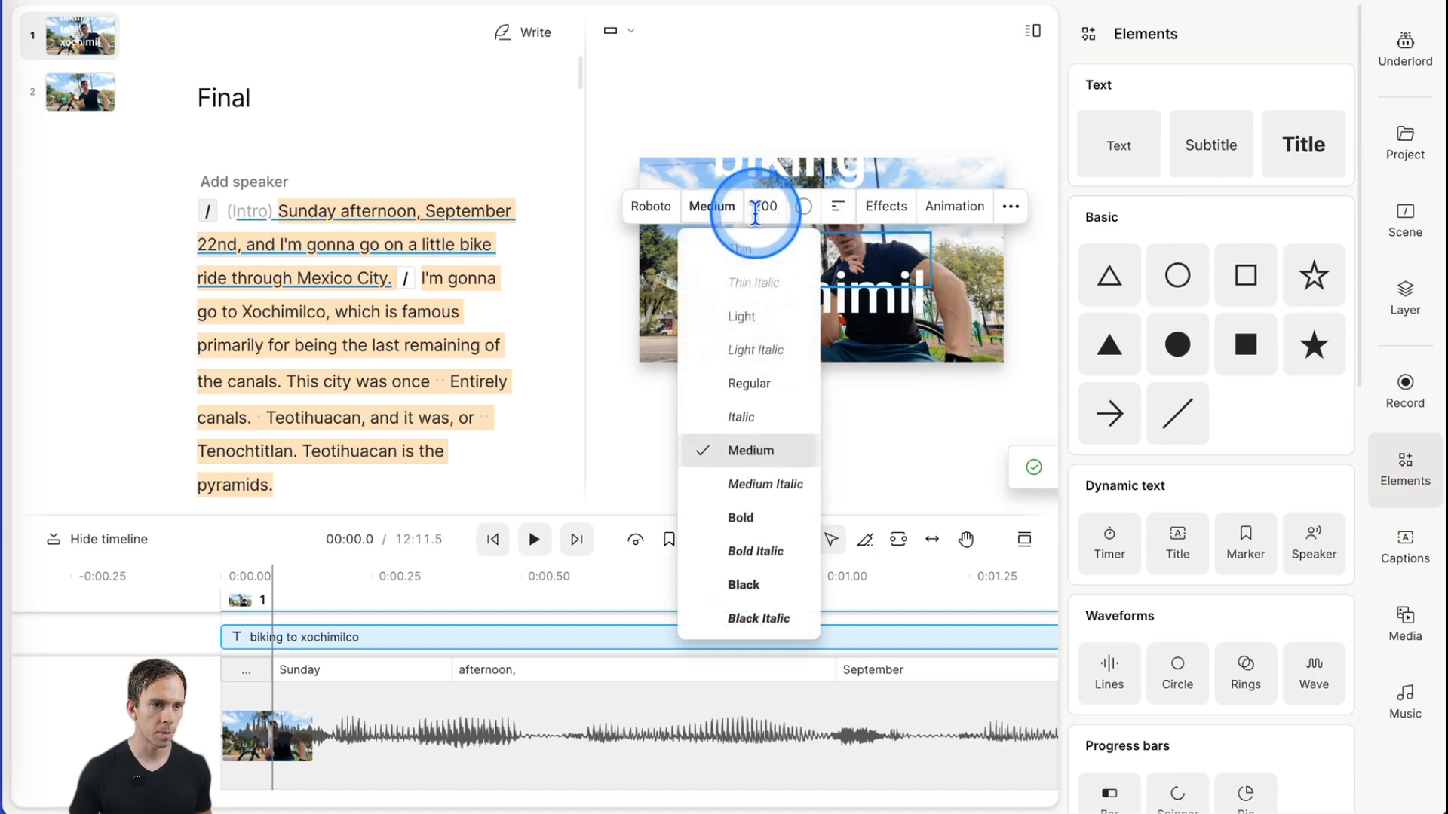
pyautogui.click(749, 215)
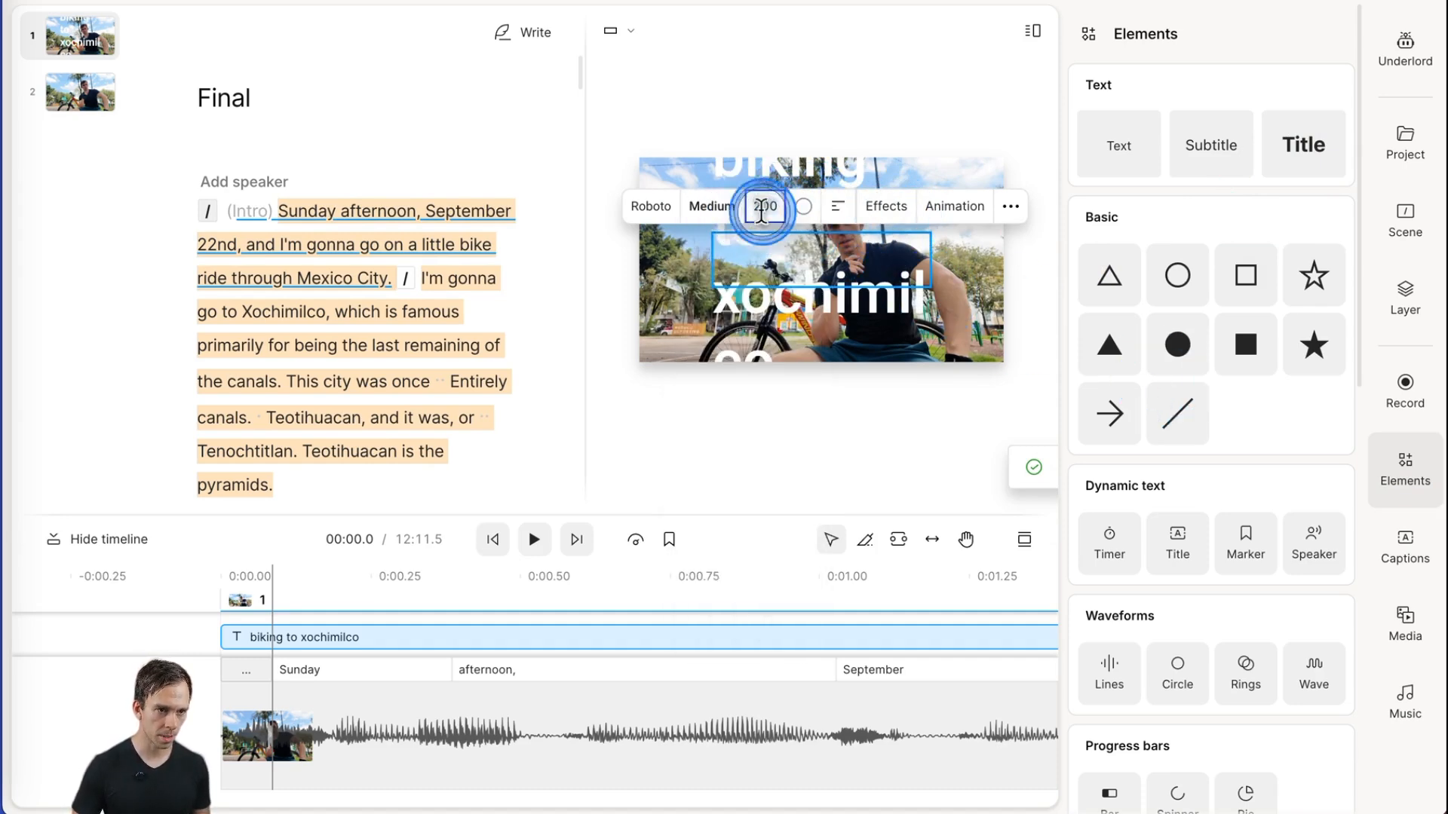
pyautogui.write('100')
pyautogui.press('Return')
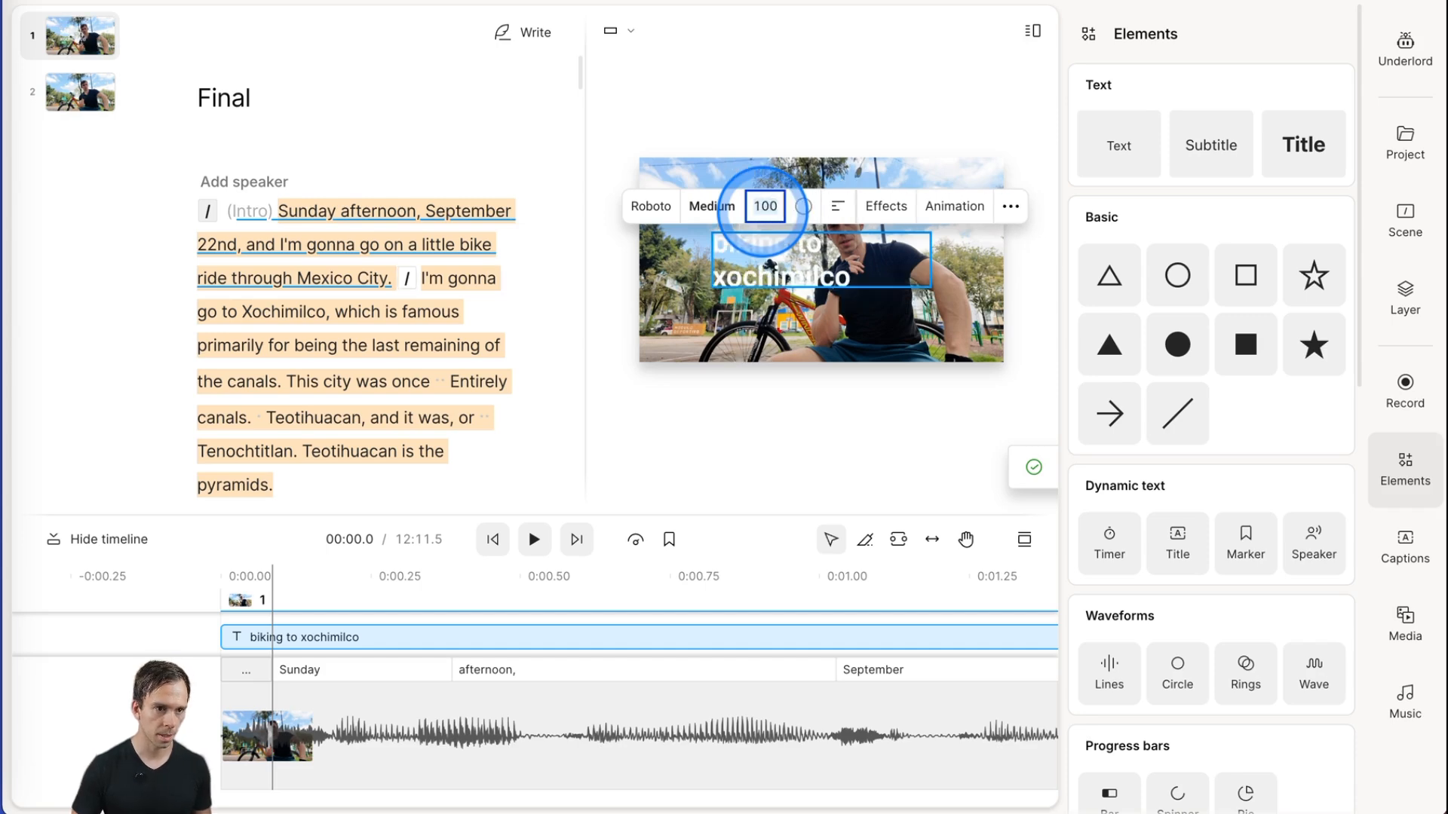
# Widen the title's text box so the words fit on one line and place it in the video frame's lower left corner
pyautogui.click(822, 347)
pyautogui.moveTo(932, 260); pyautogui.dragTo(988, 254)
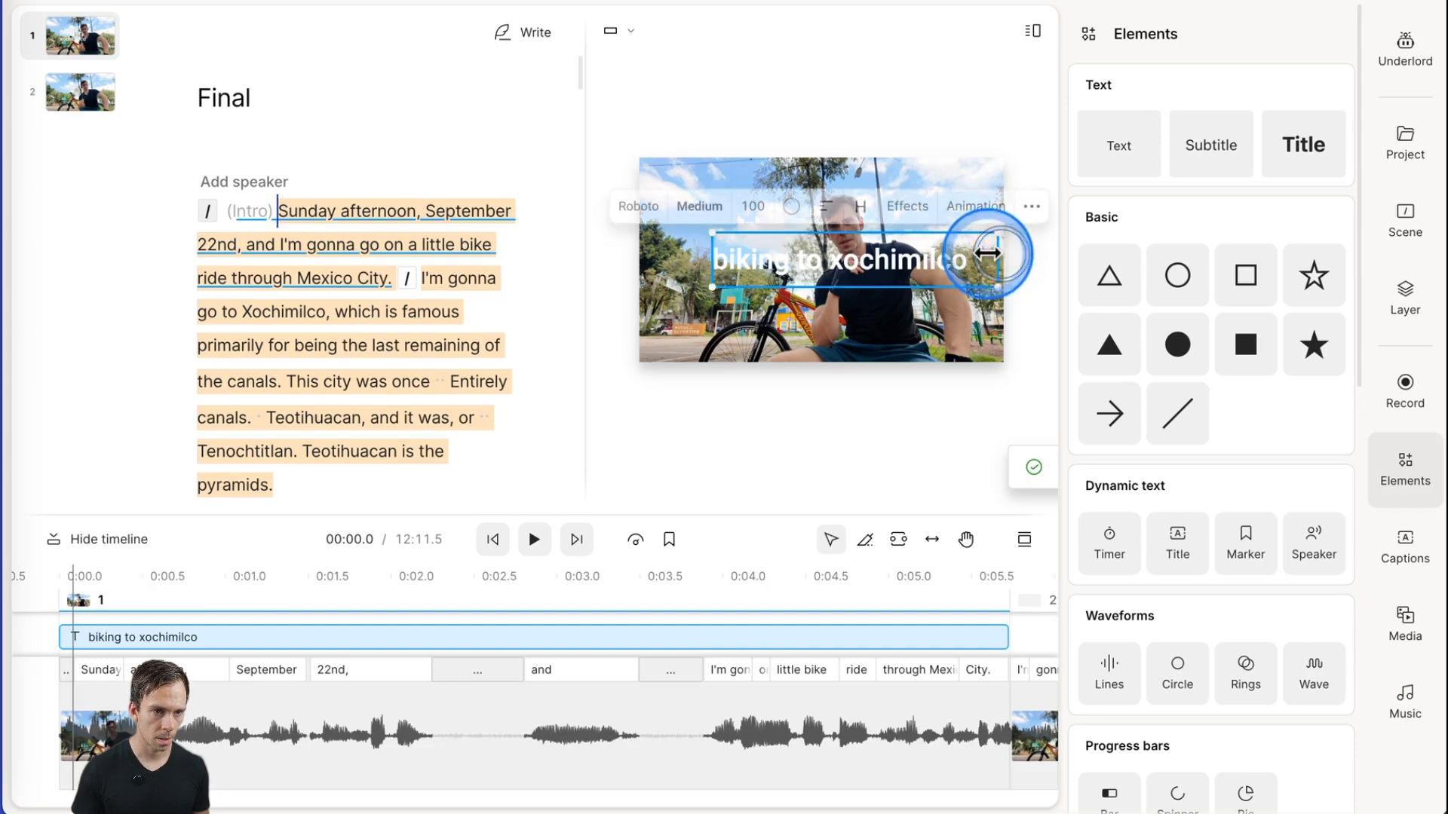
pyautogui.click(776, 435)
pyautogui.moveTo(841, 263); pyautogui.dragTo(767, 347)
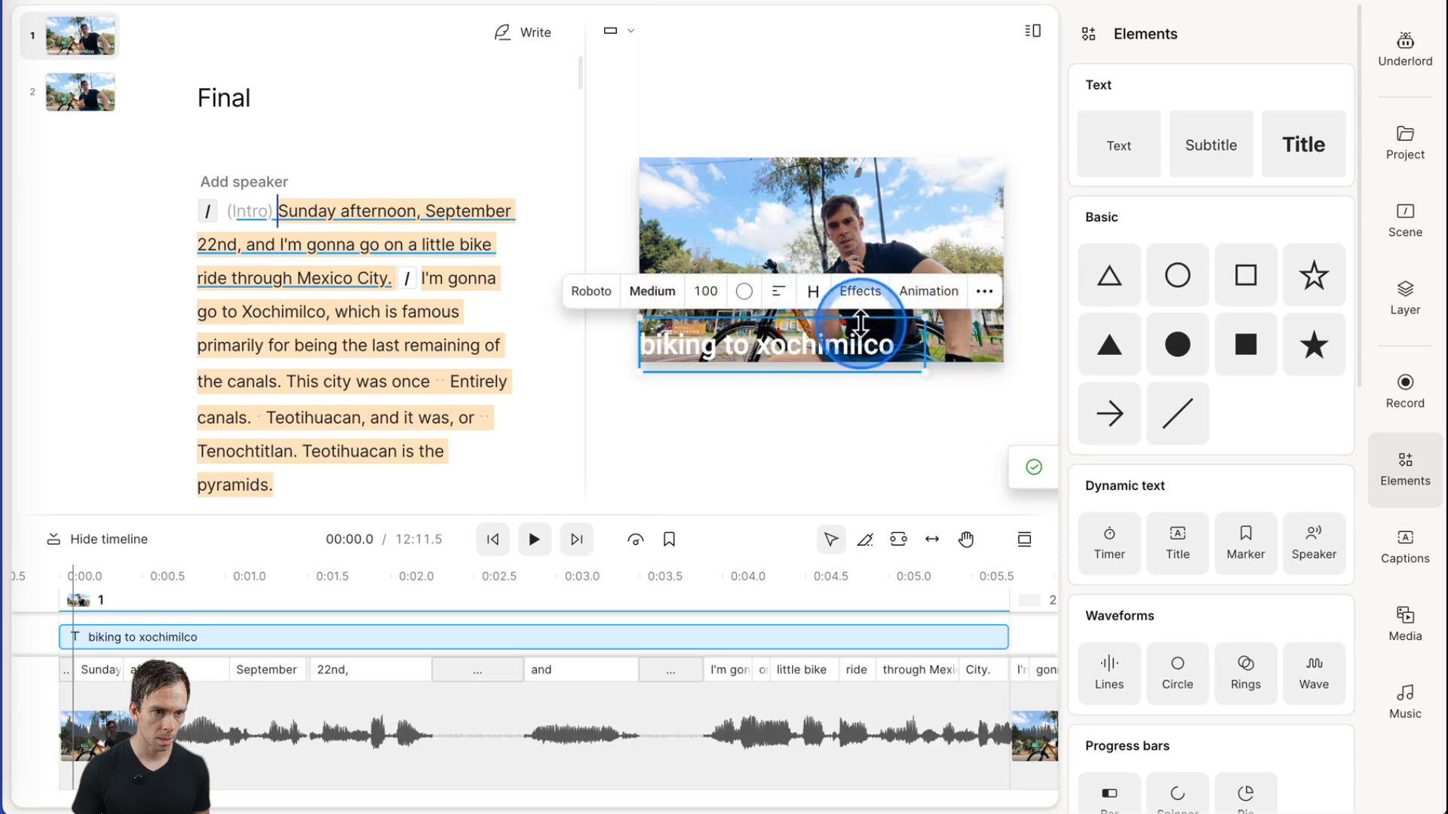
# Lower the title's white fill opacity to about 83% and change its font to Outfit
pyautogui.click(743, 291)
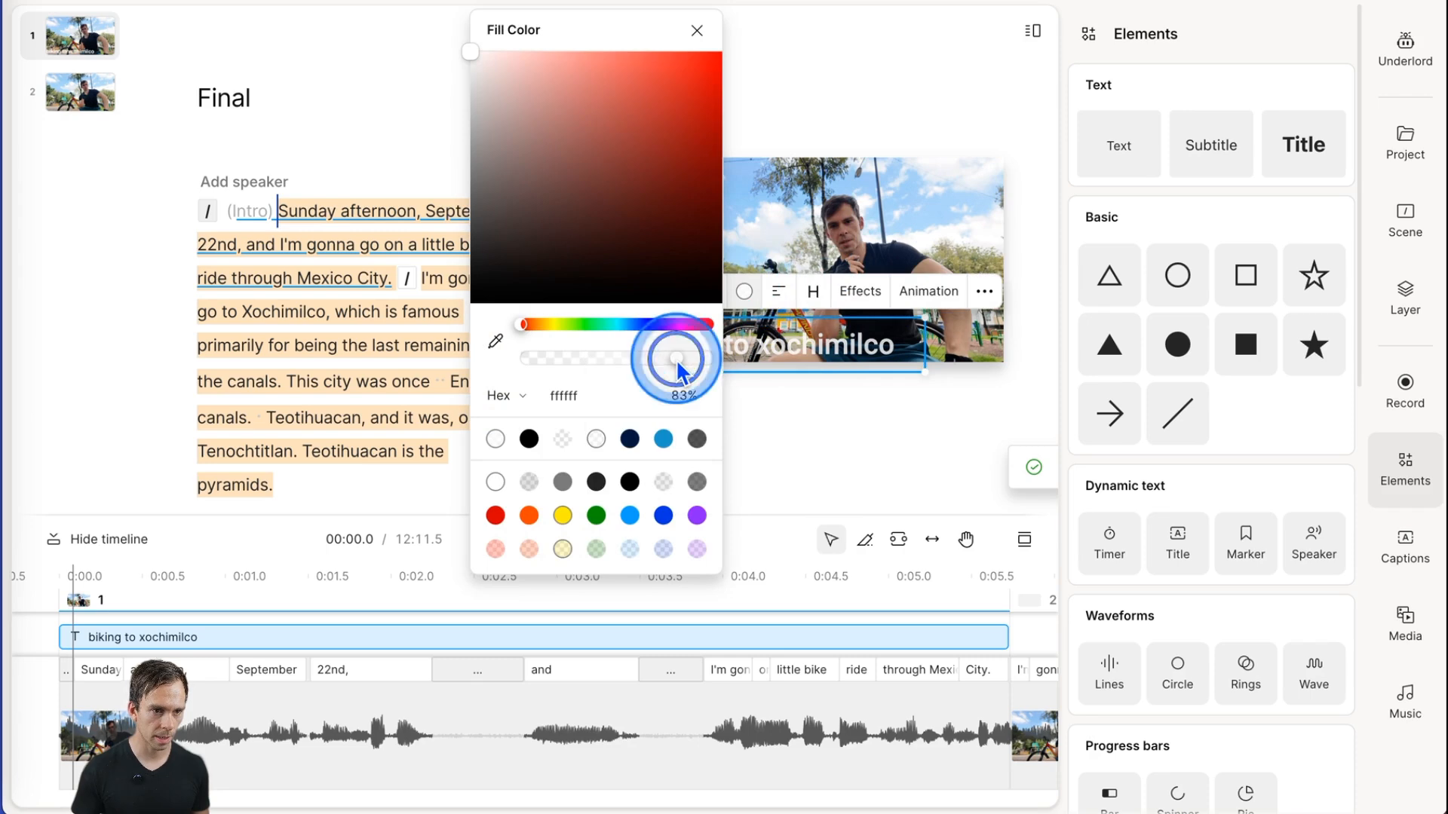
pyautogui.click(697, 44)
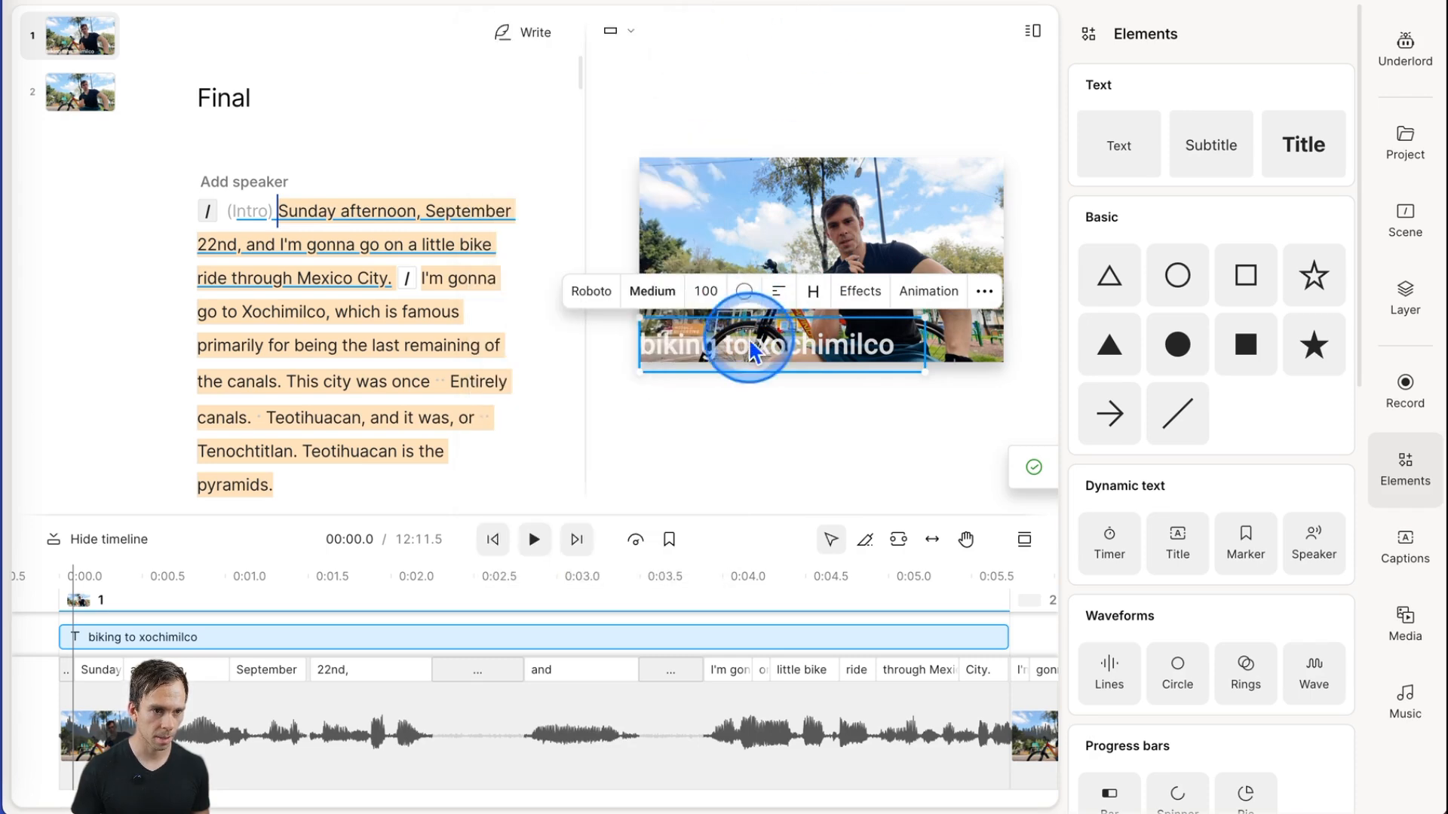
pyautogui.click(595, 291)
pyautogui.scroll(-10, 766, 483)
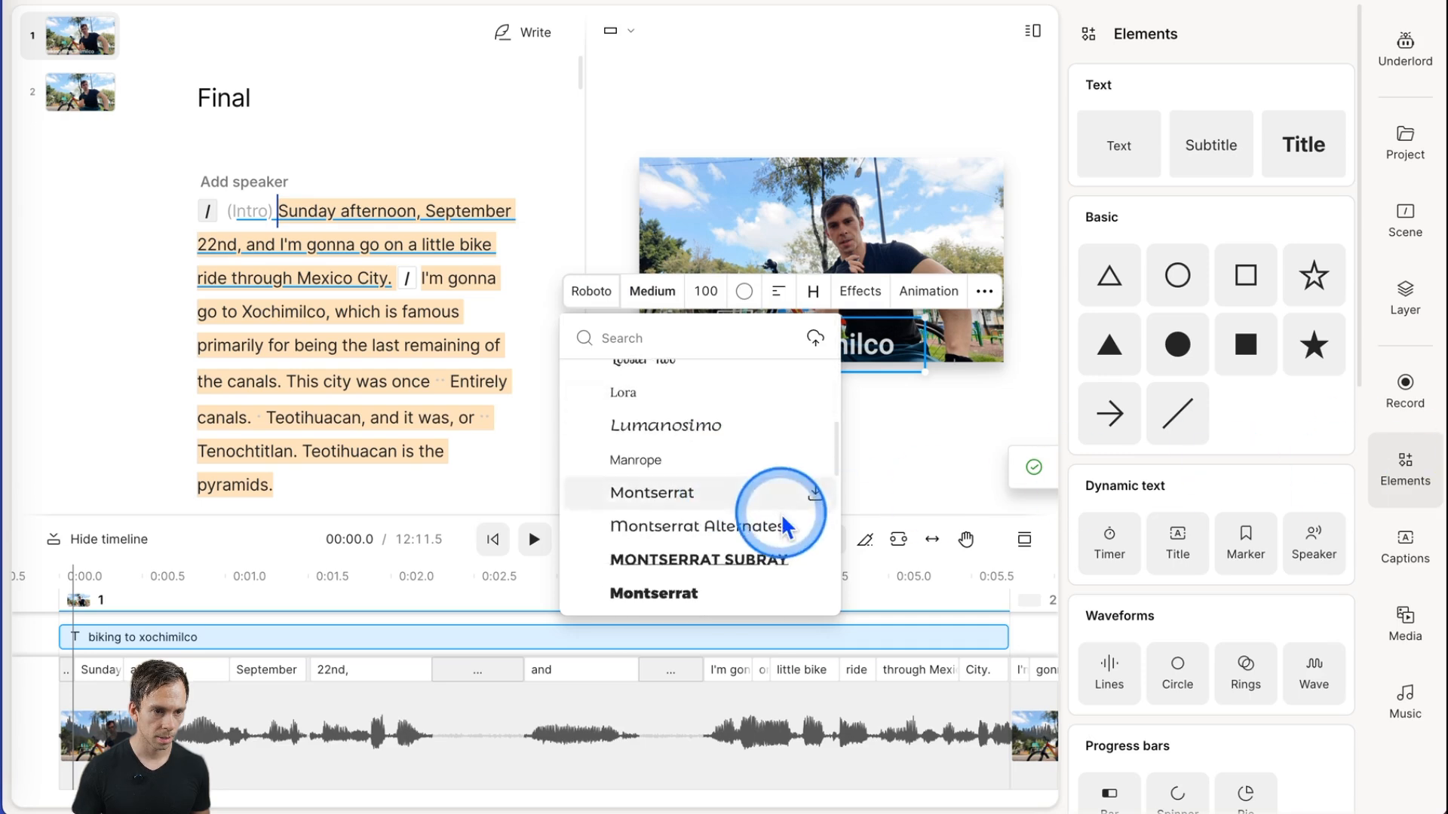
pyautogui.scroll(-3, 769, 521)
pyautogui.click(678, 533)
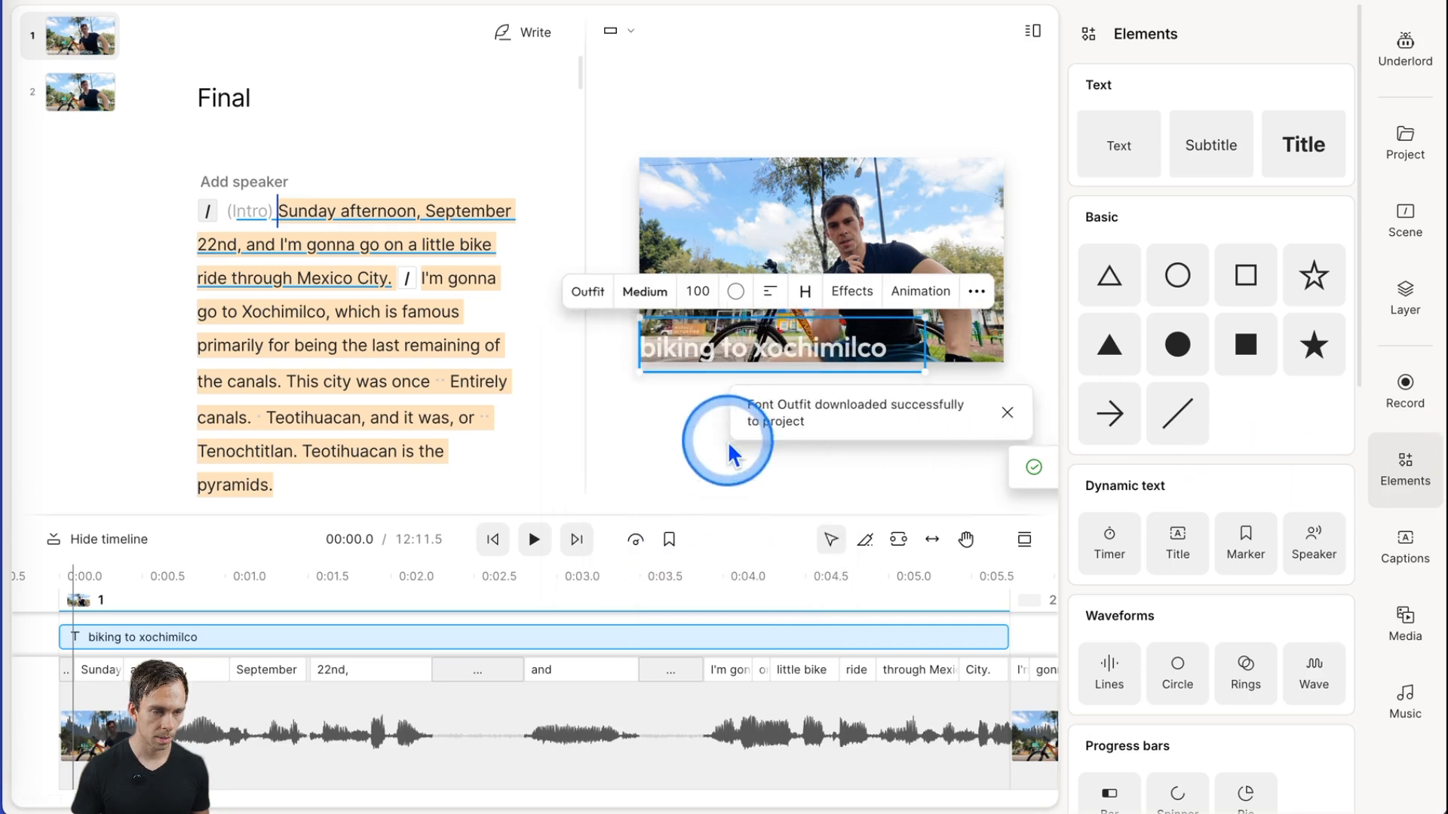
# Nudge the title slightly inward from the video frame's left edge and set its weight to Bold
pyautogui.click(728, 356)
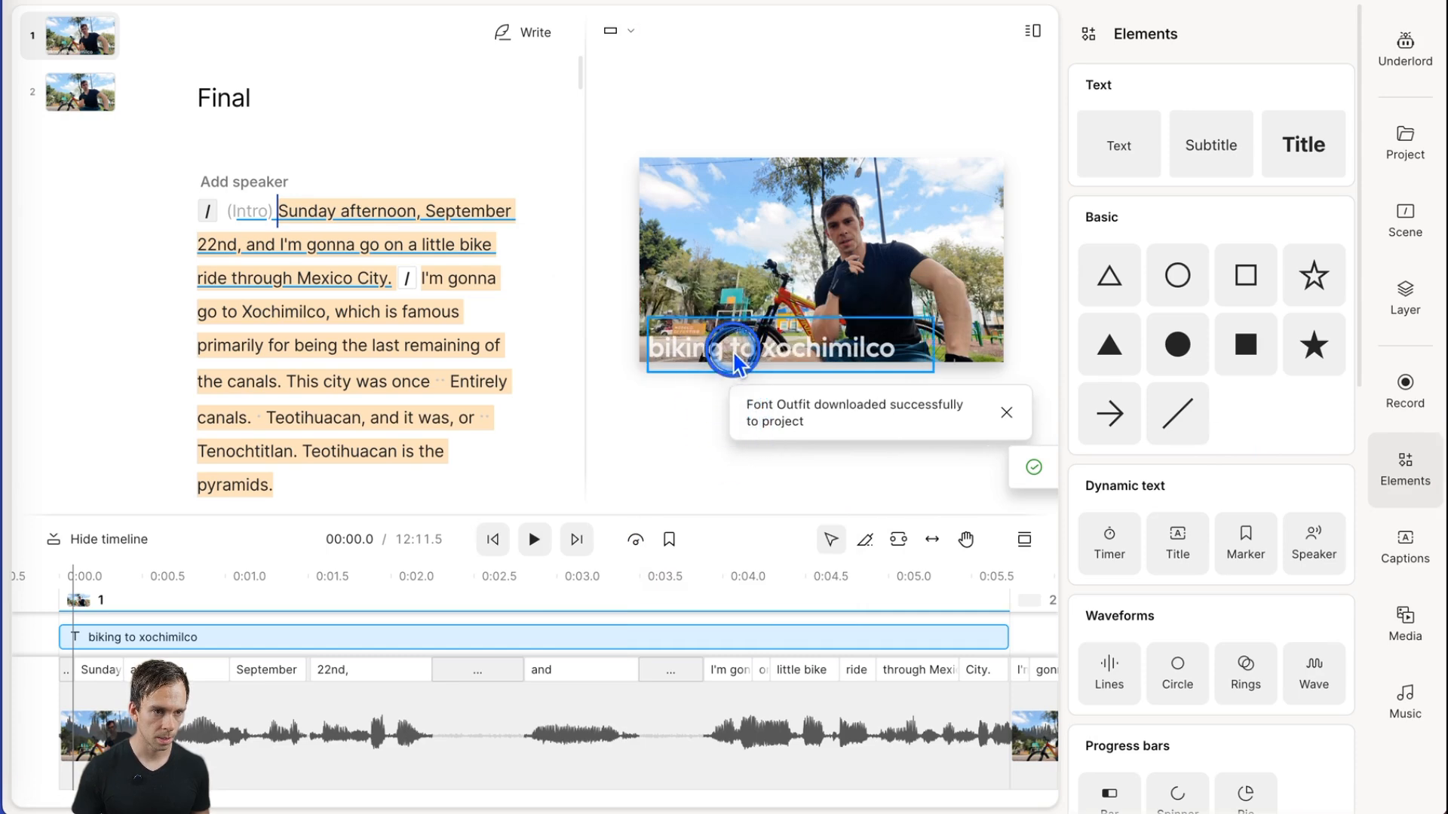
pyautogui.click(658, 473)
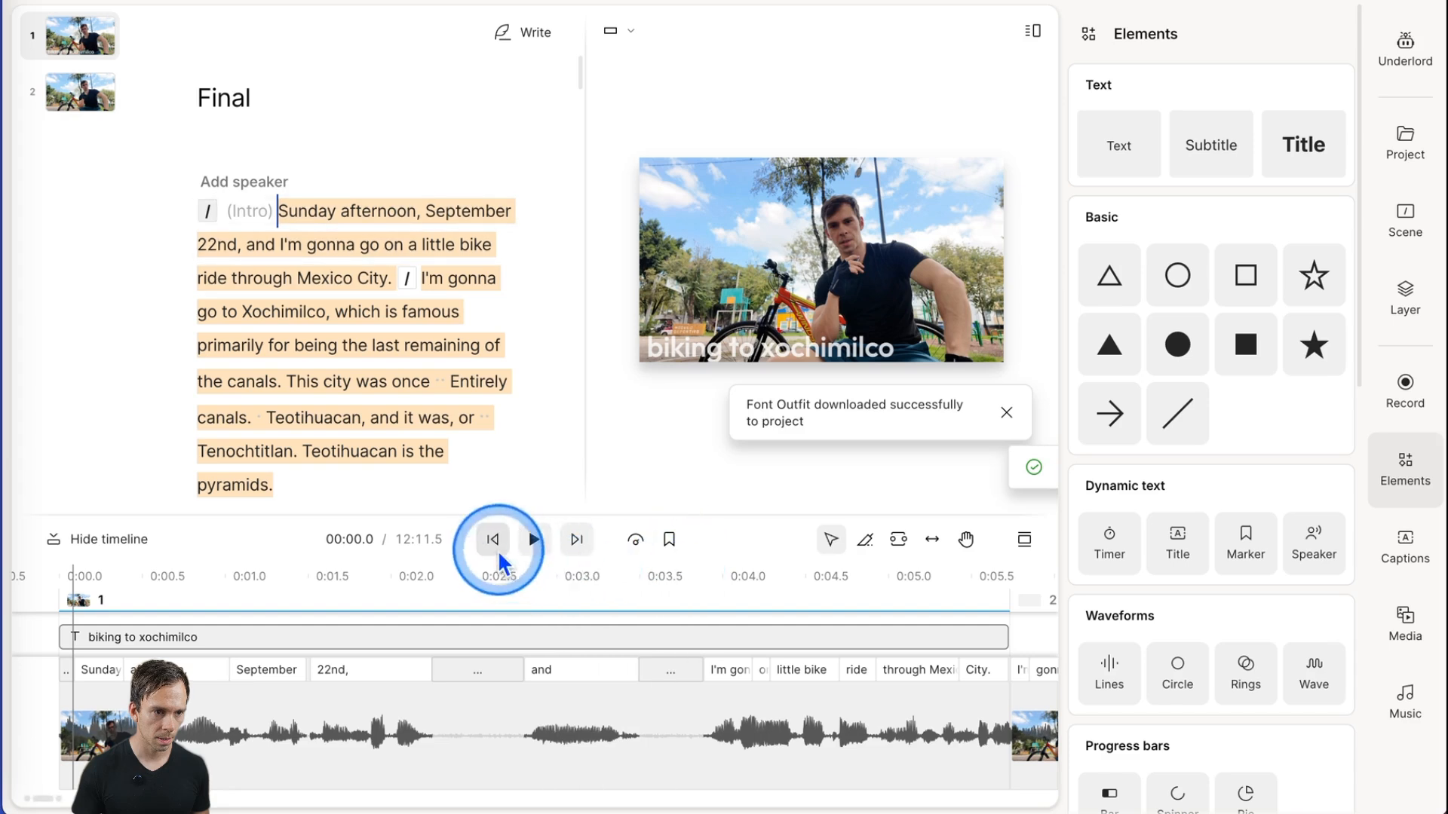
pyautogui.click(790, 353)
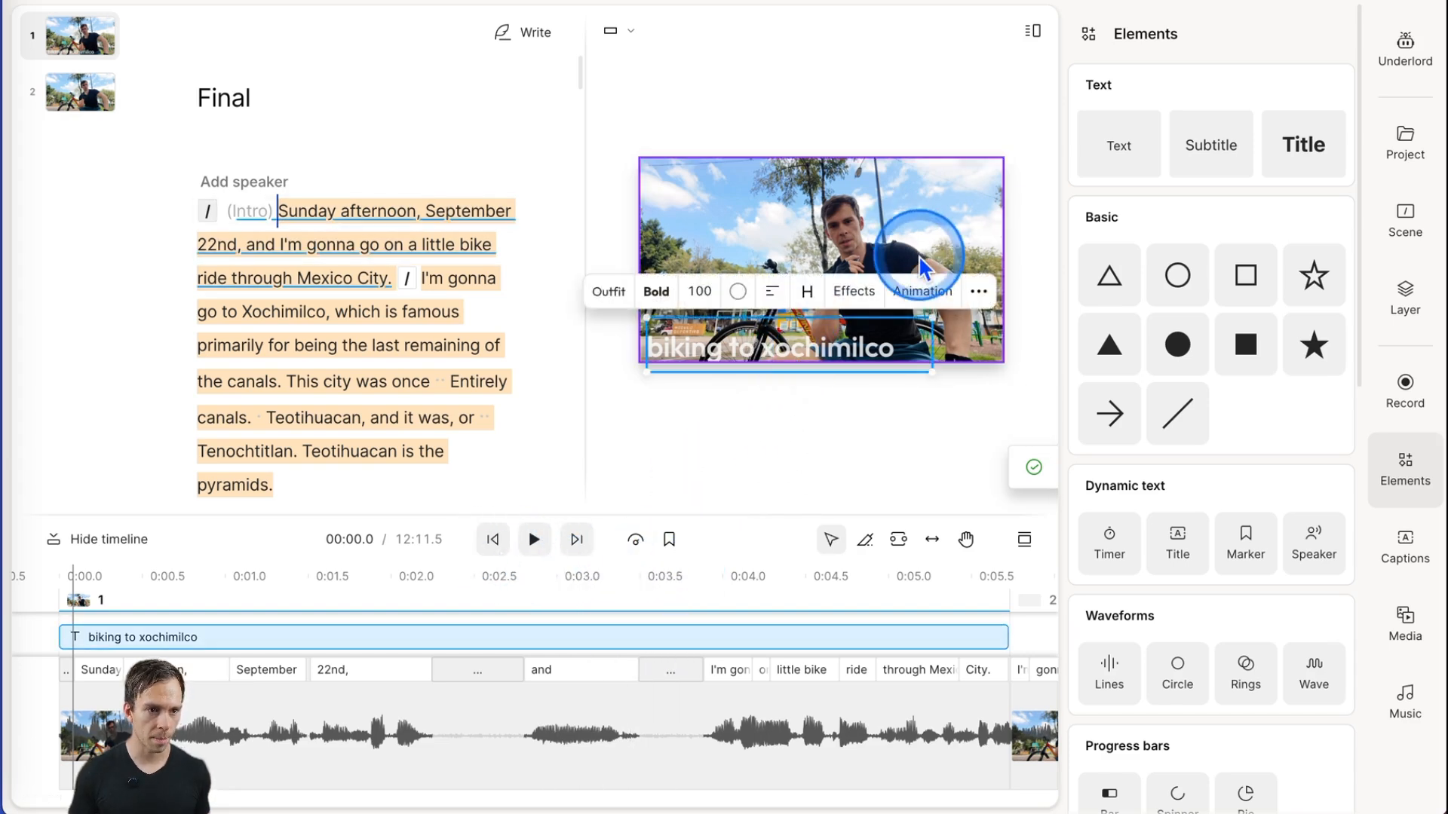
# Give the title an Appear animation in, lasting 0.8 s and animated by word, and preview it
pyautogui.click(921, 290)
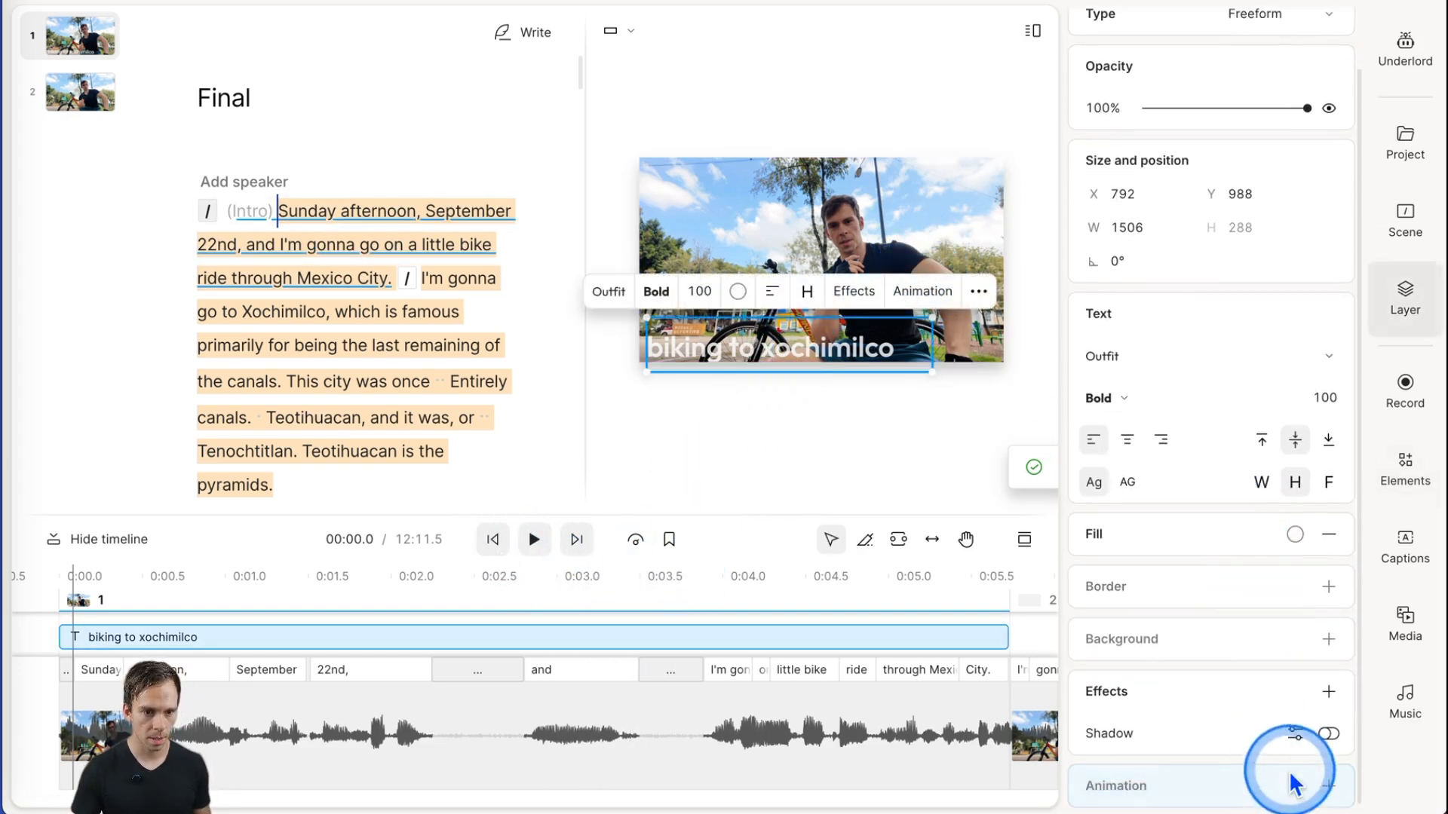
pyautogui.click(1328, 785)
pyautogui.moveTo(1294, 670)
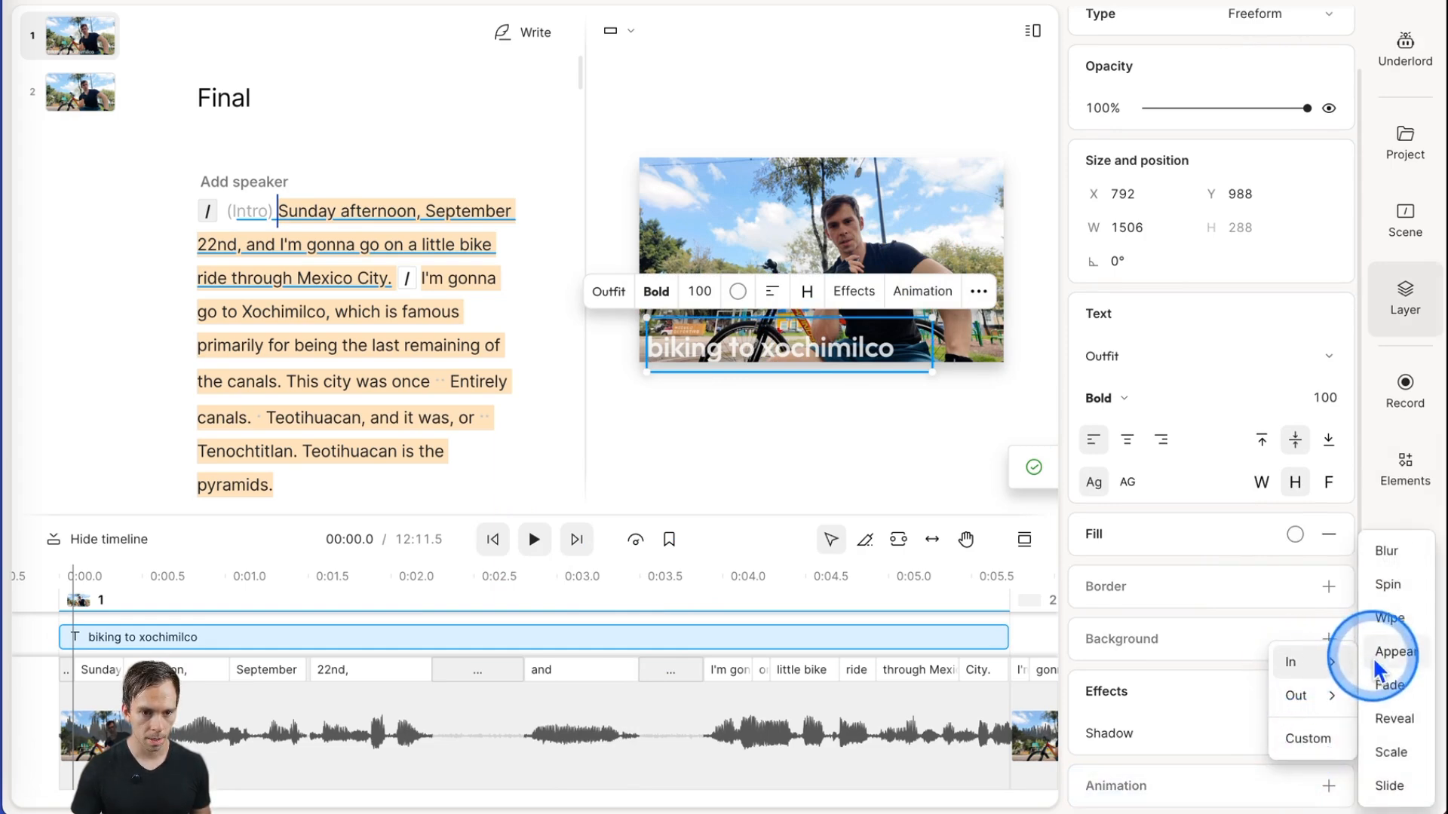
pyautogui.click(1384, 660)
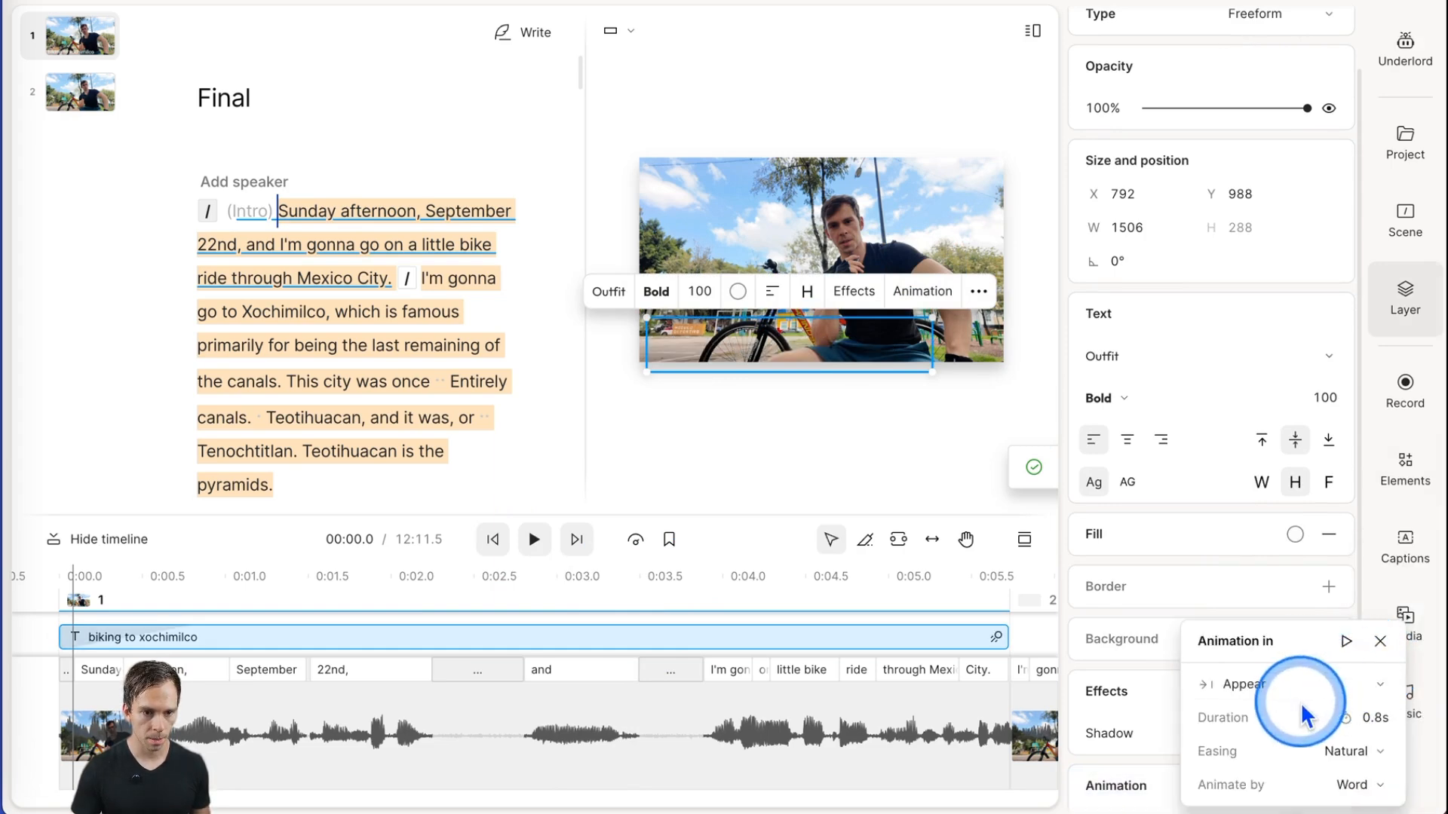
pyautogui.click(1331, 642)
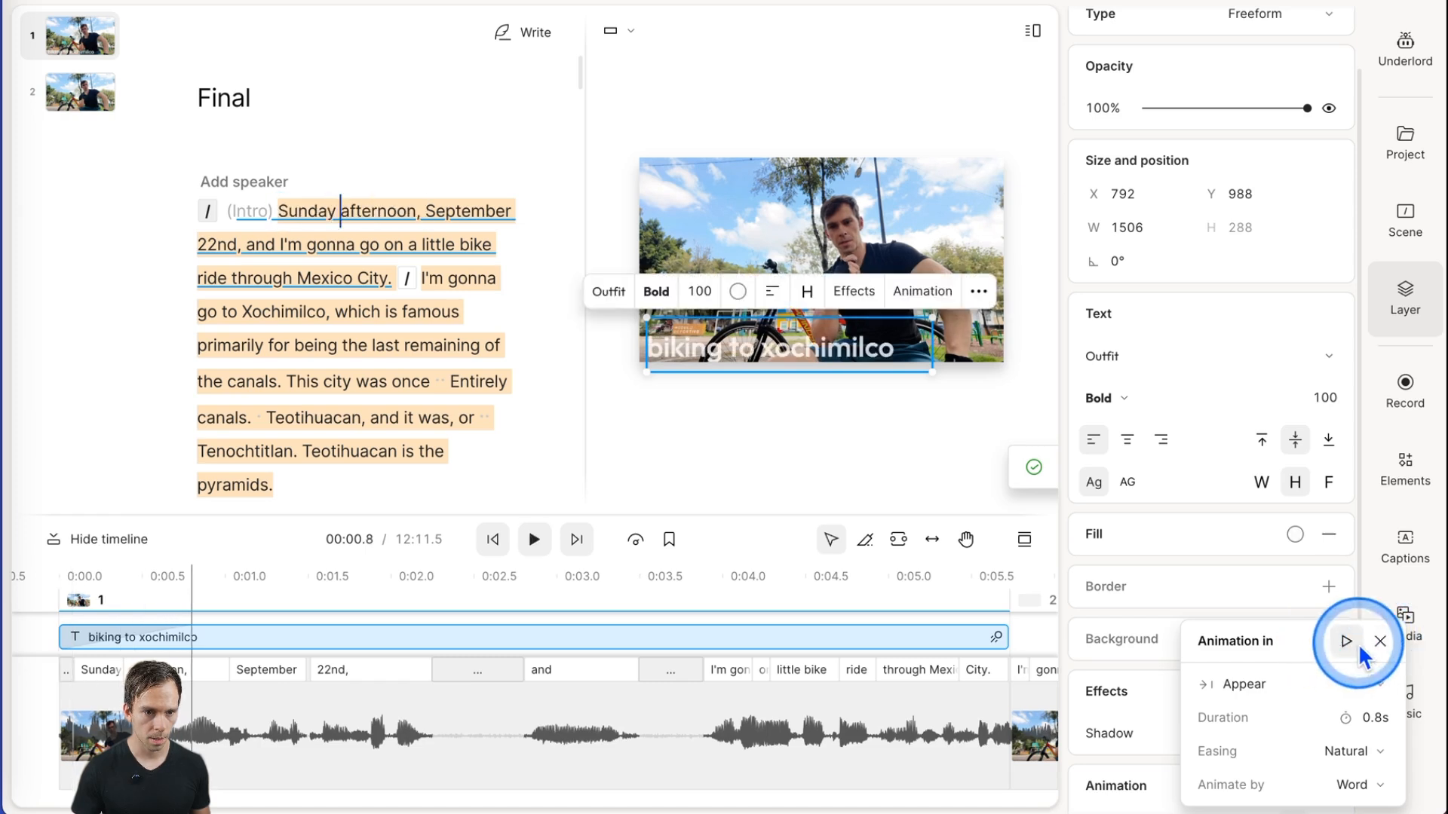
# Add an Appear animation out to the title and play the first scene from the beginning
pyautogui.click(1379, 643)
pyautogui.click(1325, 768)
pyautogui.click(1305, 670)
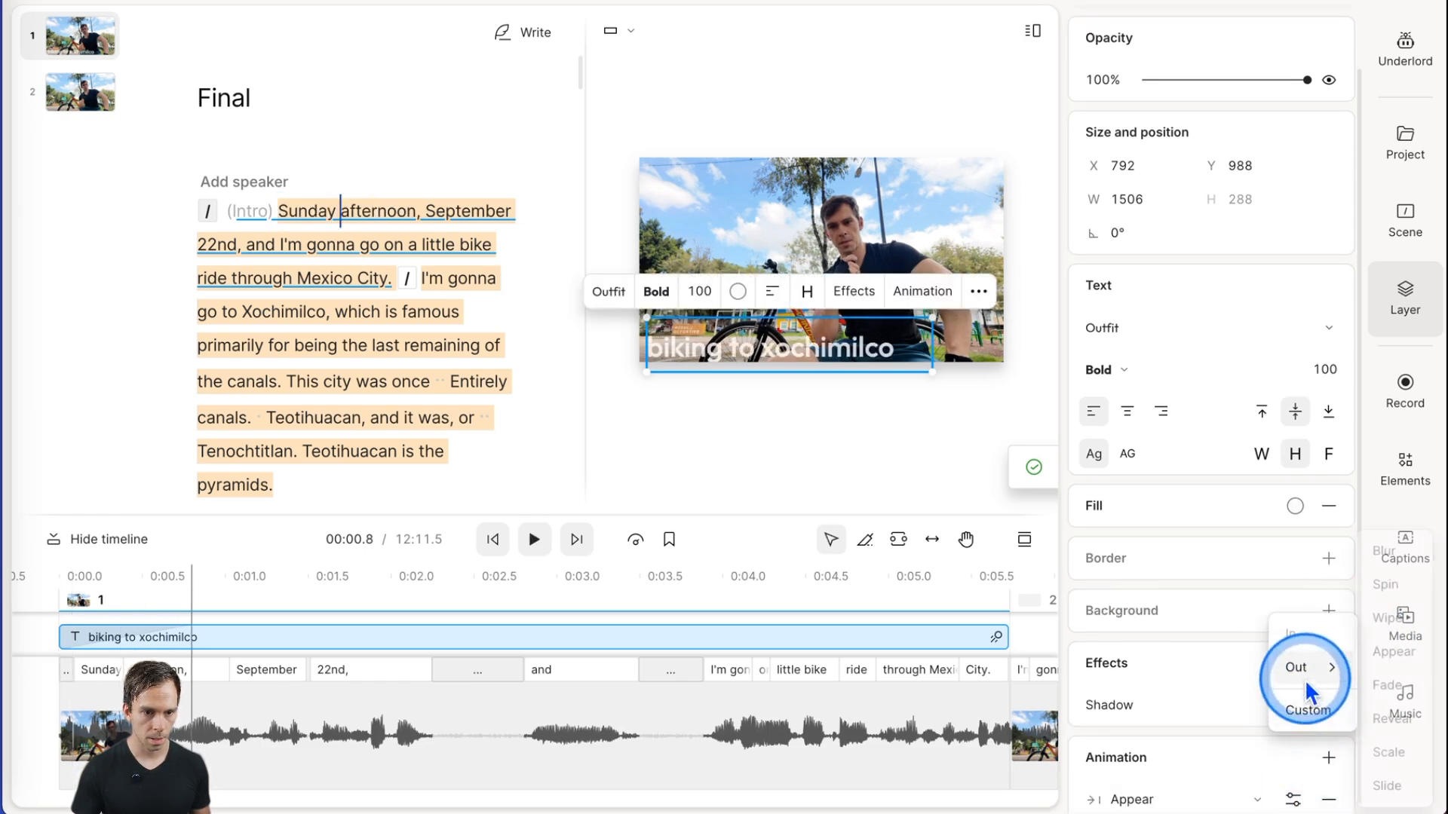
pyautogui.click(1386, 661)
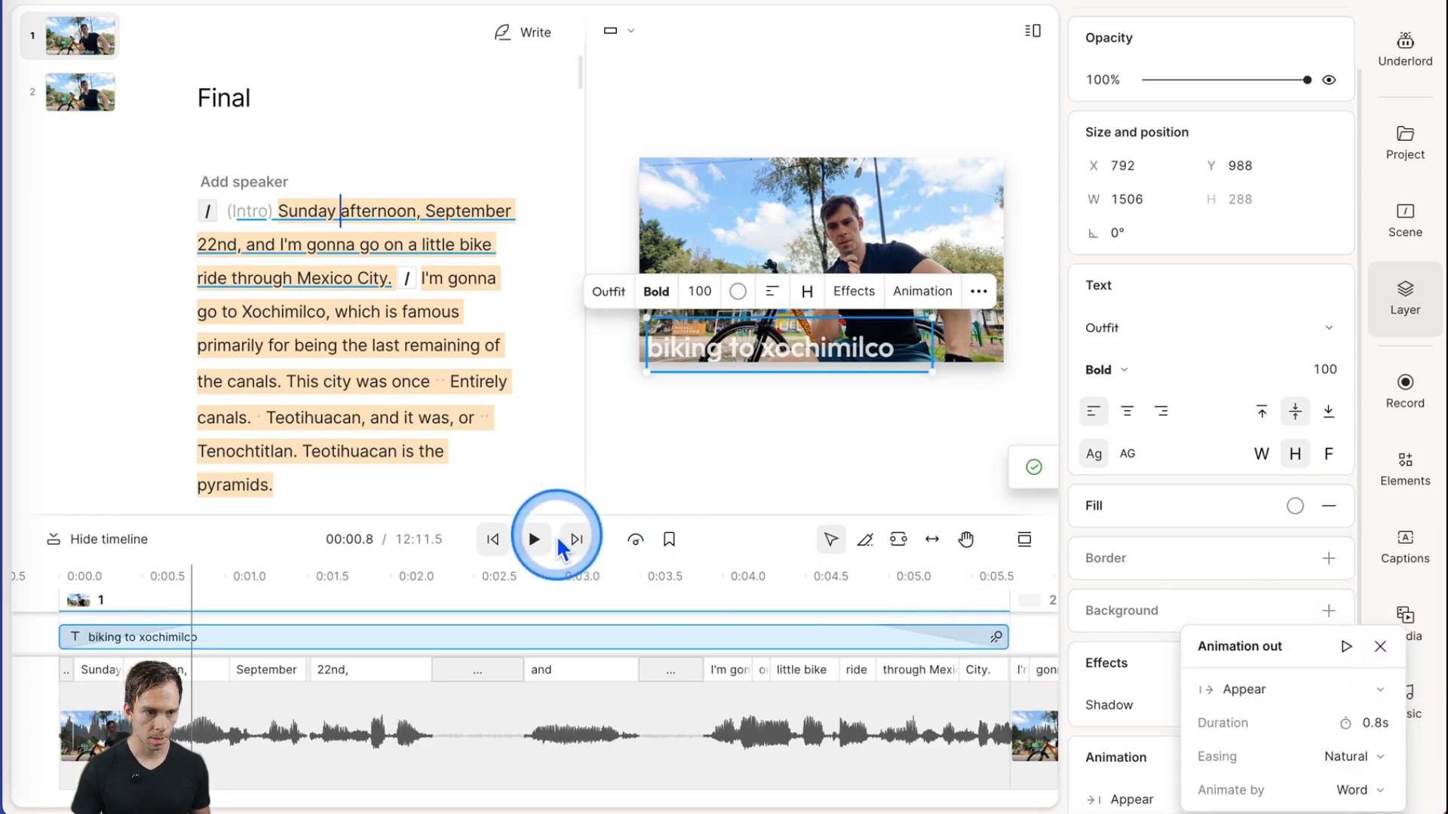
pyautogui.click(493, 539)
pyautogui.click(533, 542)
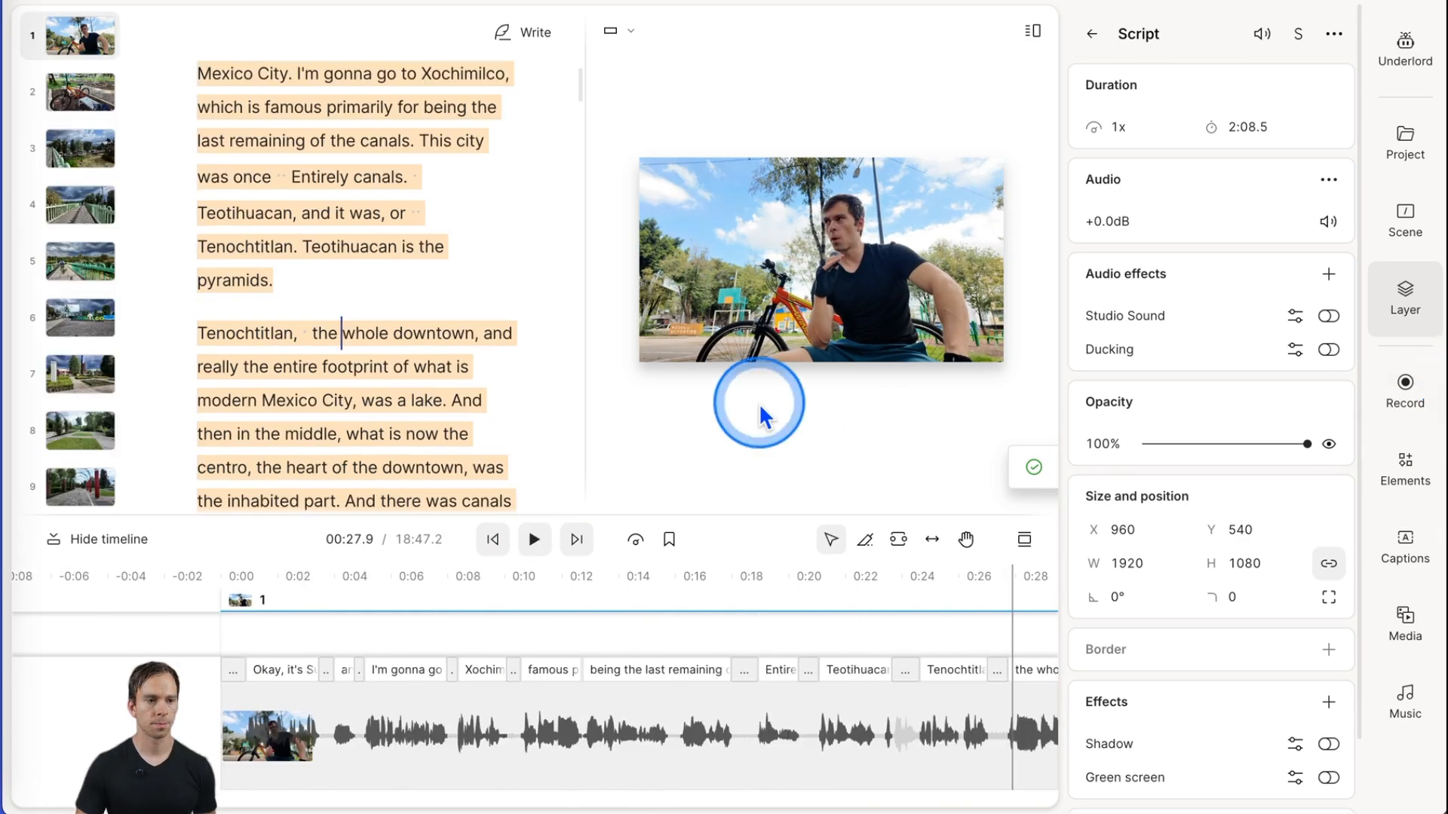
# Go to the "bike at the park" scene in the Raw script, after the paragraph ending "Let's see what the day brings."
pyautogui.scroll(-2, 468, 382)
pyautogui.scroll(-15, 361, 377)
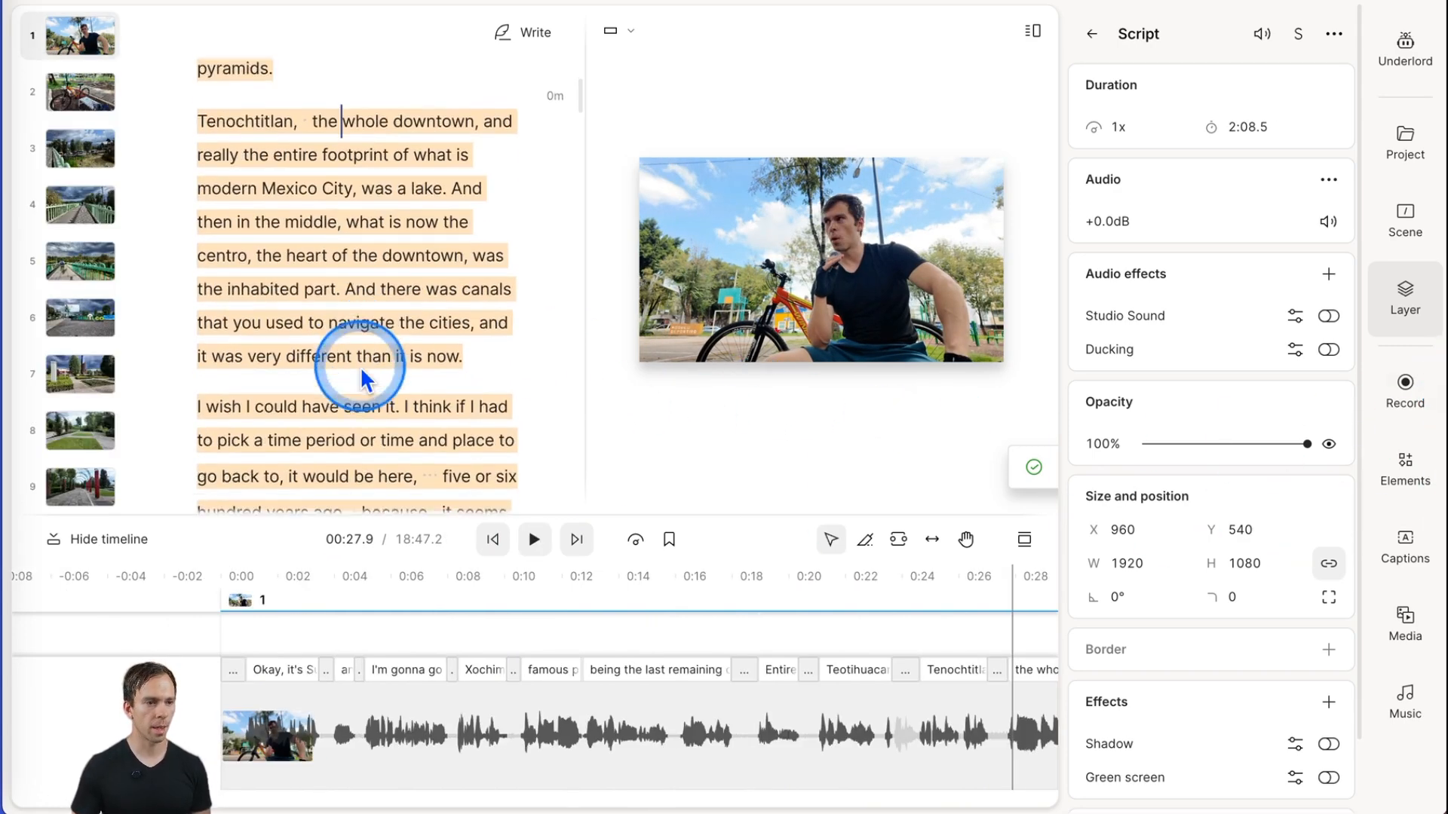
pyautogui.scroll(-5, 362, 407)
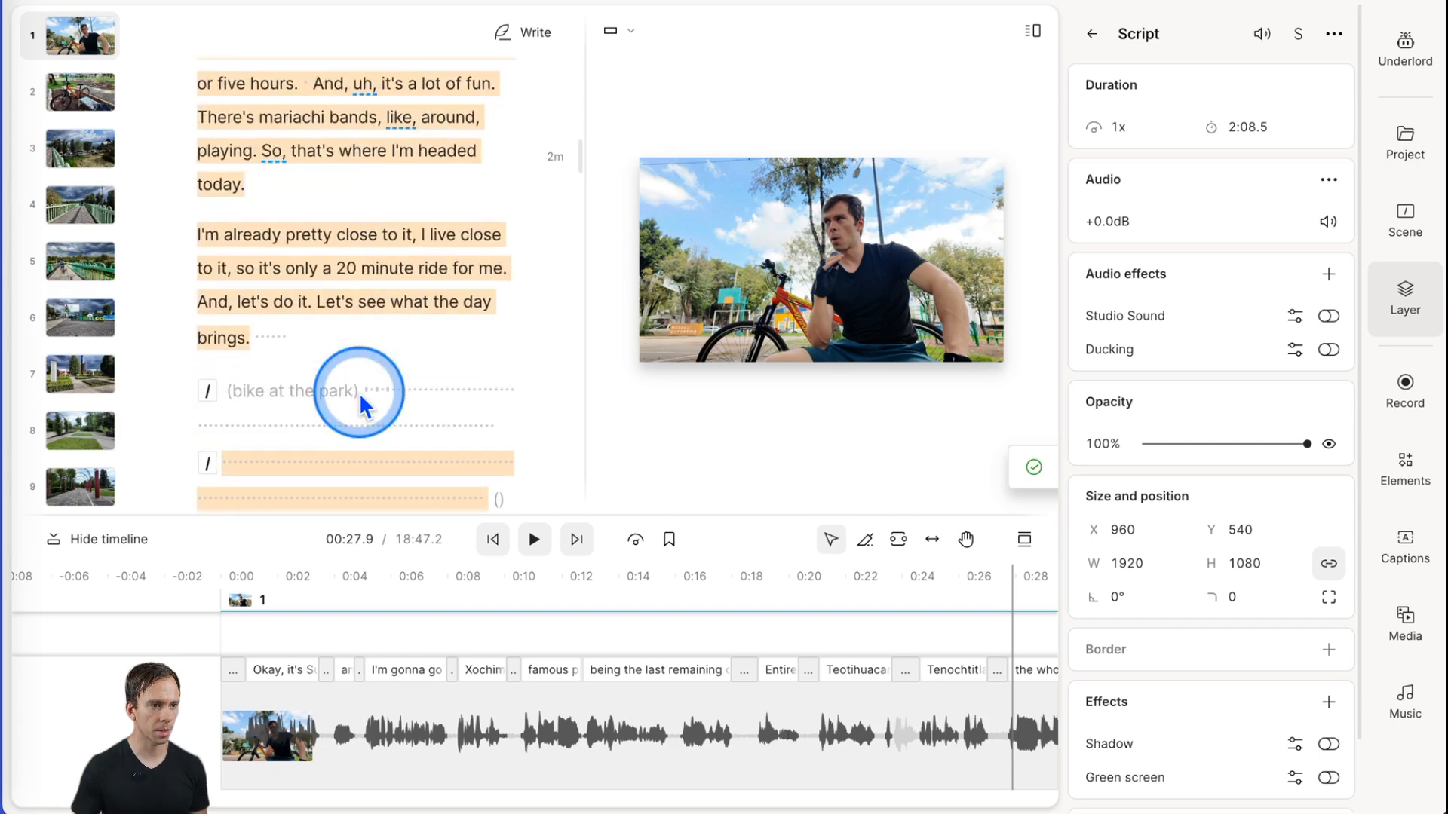
pyautogui.click(346, 399)
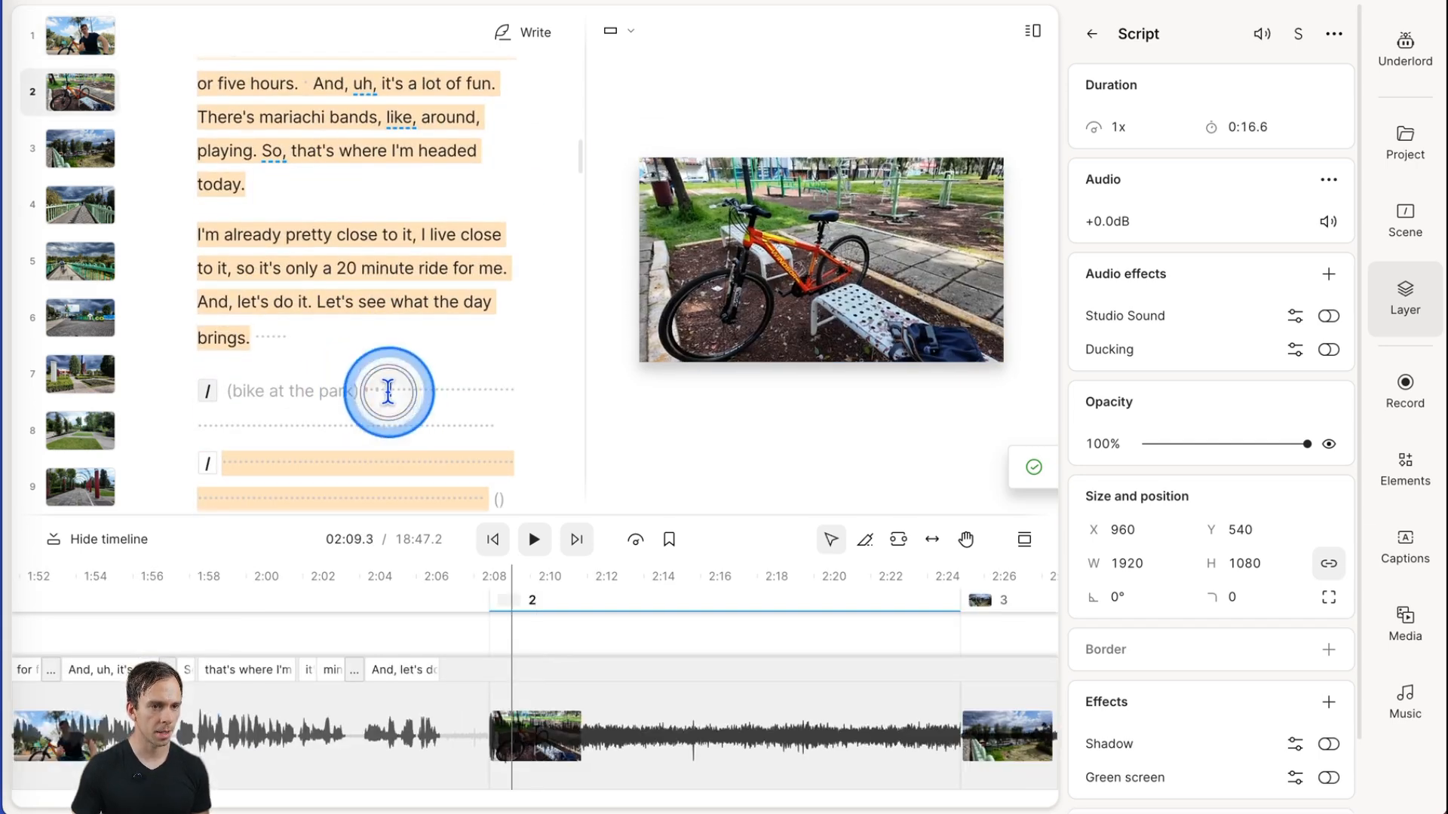
# Try selecting the wordless bike at the park footage in the script, first a one-second gap and then nearly the whole clip
pyautogui.doubleClick(382, 393)
pyautogui.click(408, 399)
pyautogui.click(401, 394)
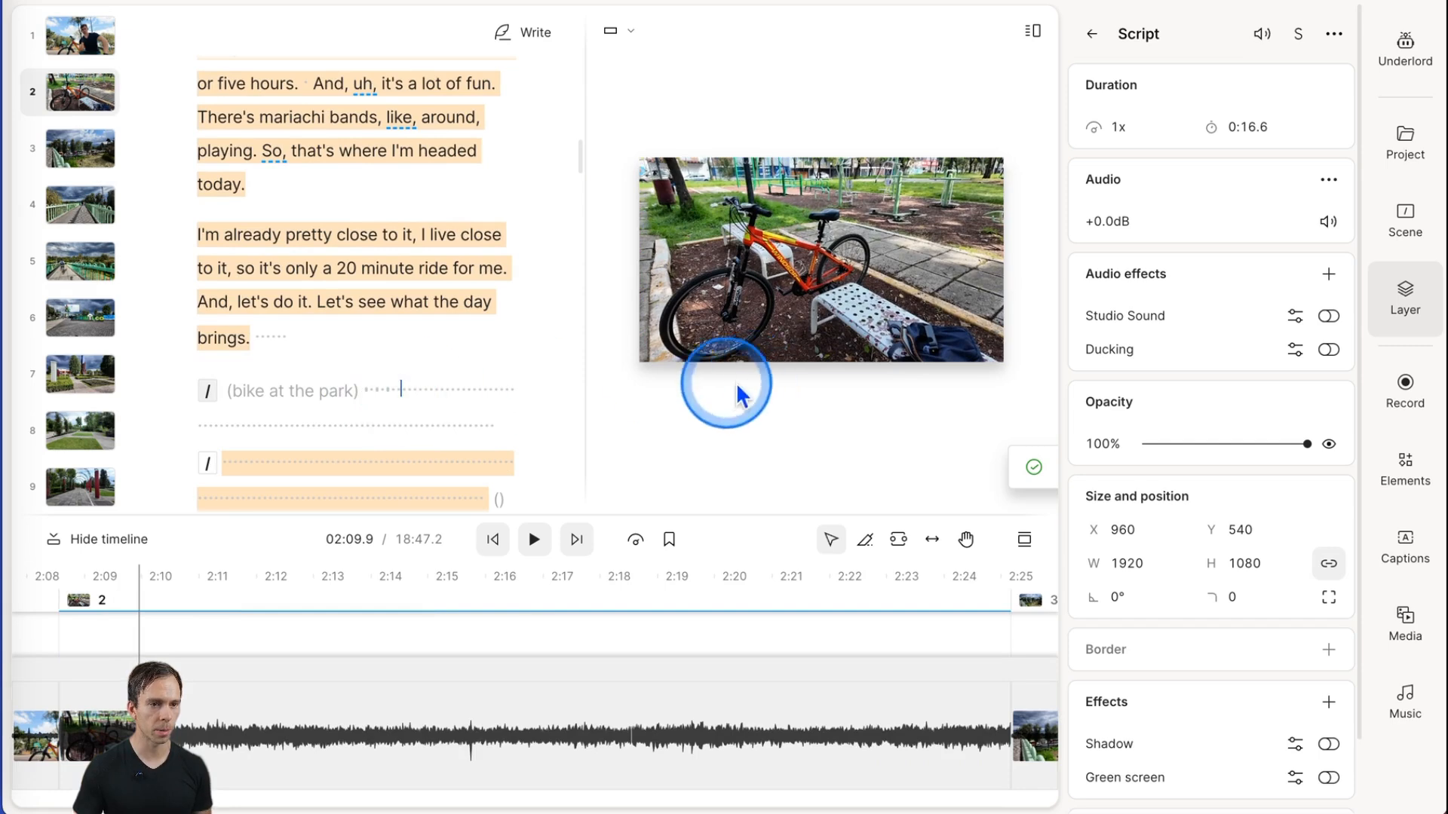
pyautogui.doubleClick(405, 390)
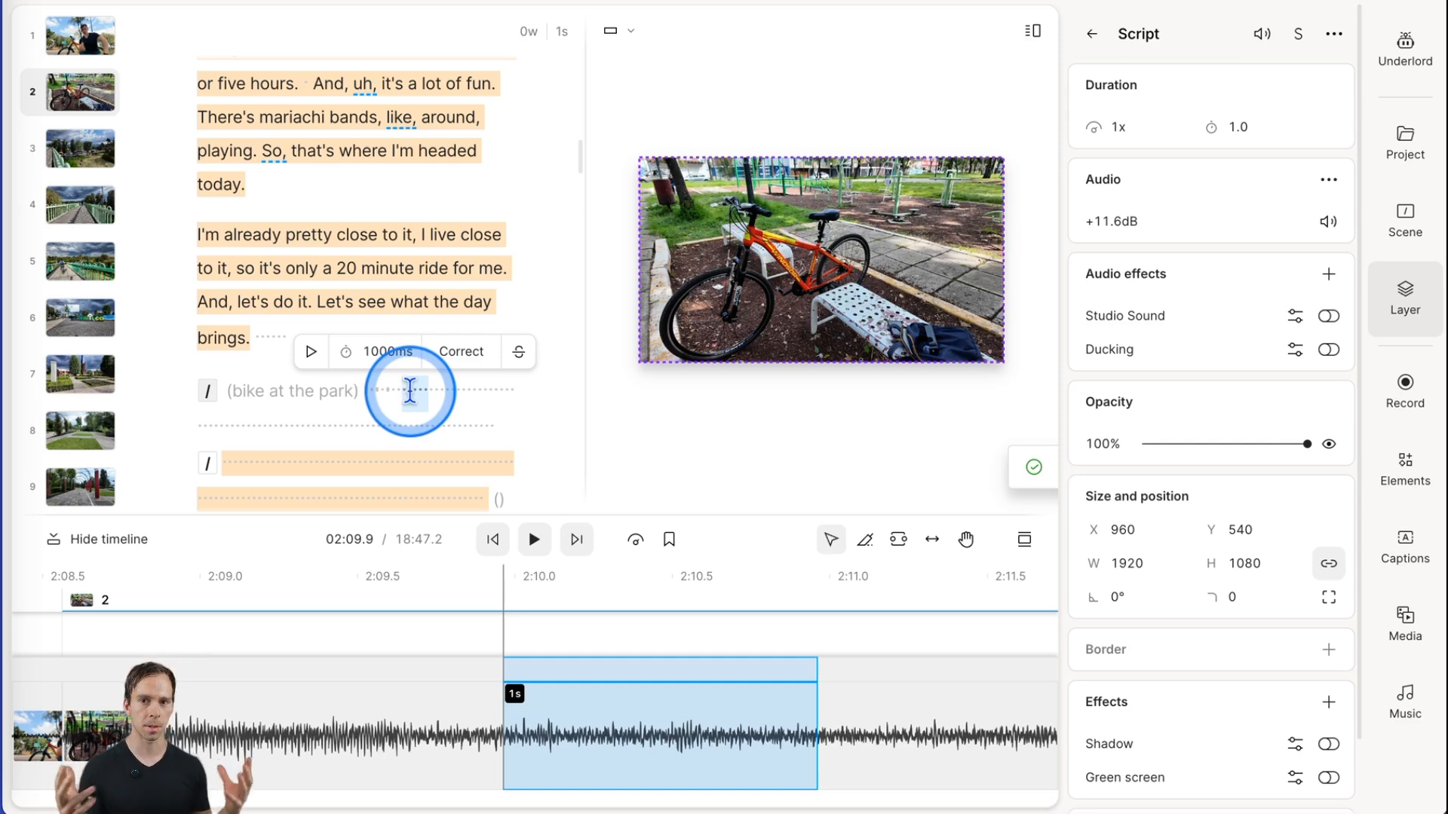
pyautogui.moveTo(375, 390); pyautogui.dragTo(495, 422)
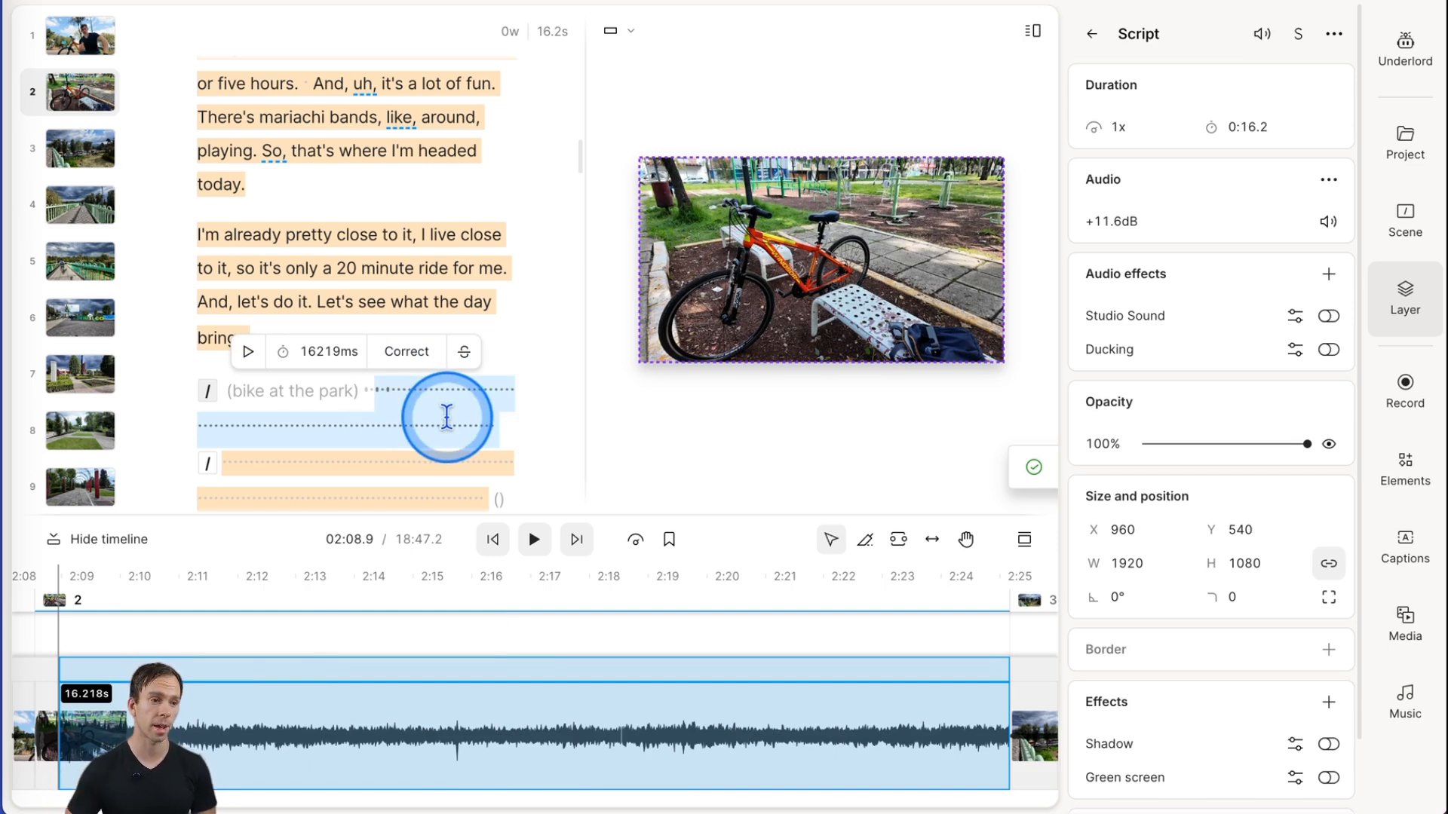
pyautogui.click(414, 409)
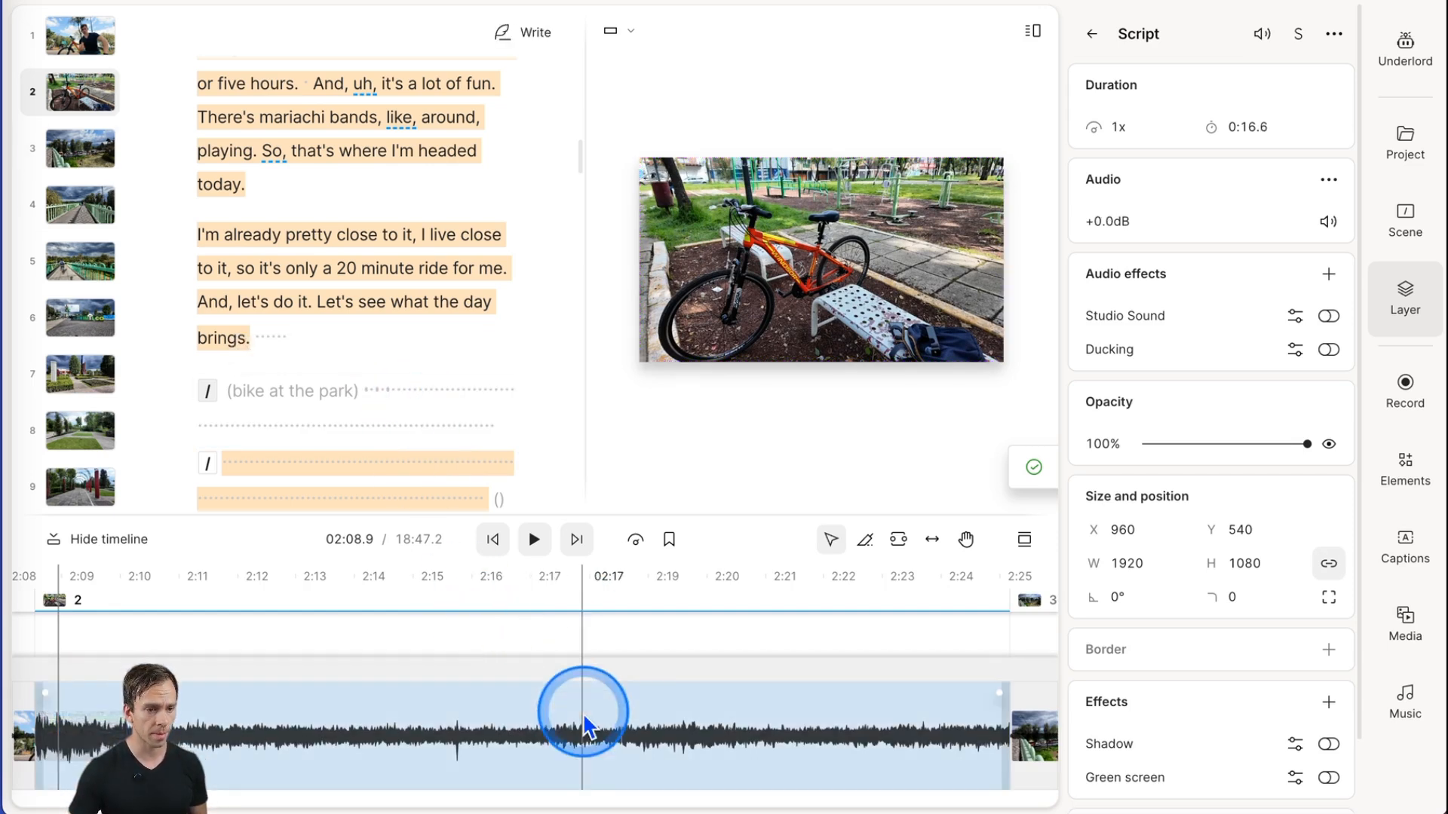
# Activate the Range tool and play the bike at the park scene from its start to find the usable footage
pyautogui.hscroll(-8, 586, 717)
pyautogui.hscroll(-4, 586, 728)
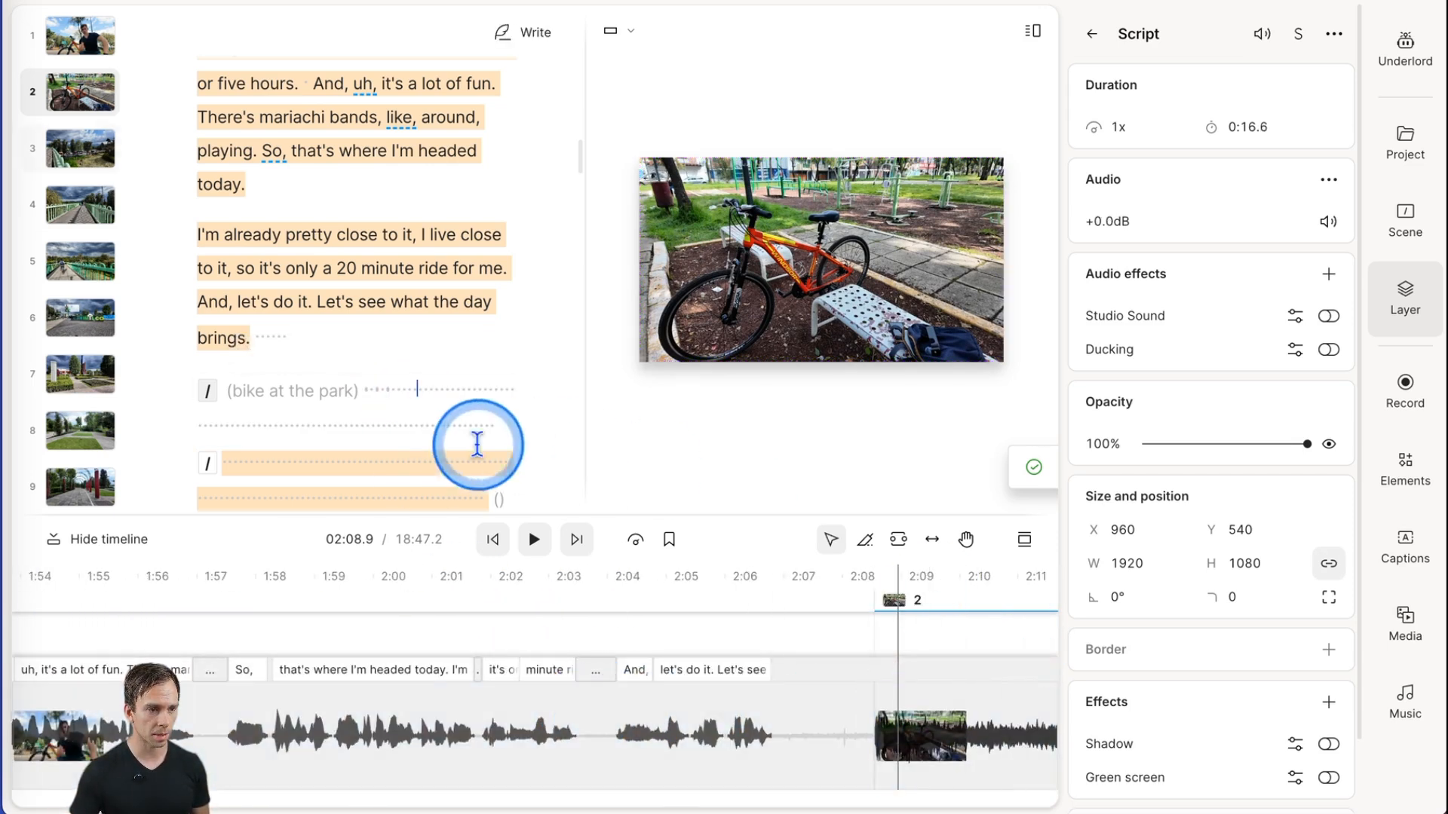
pyautogui.click(769, 356)
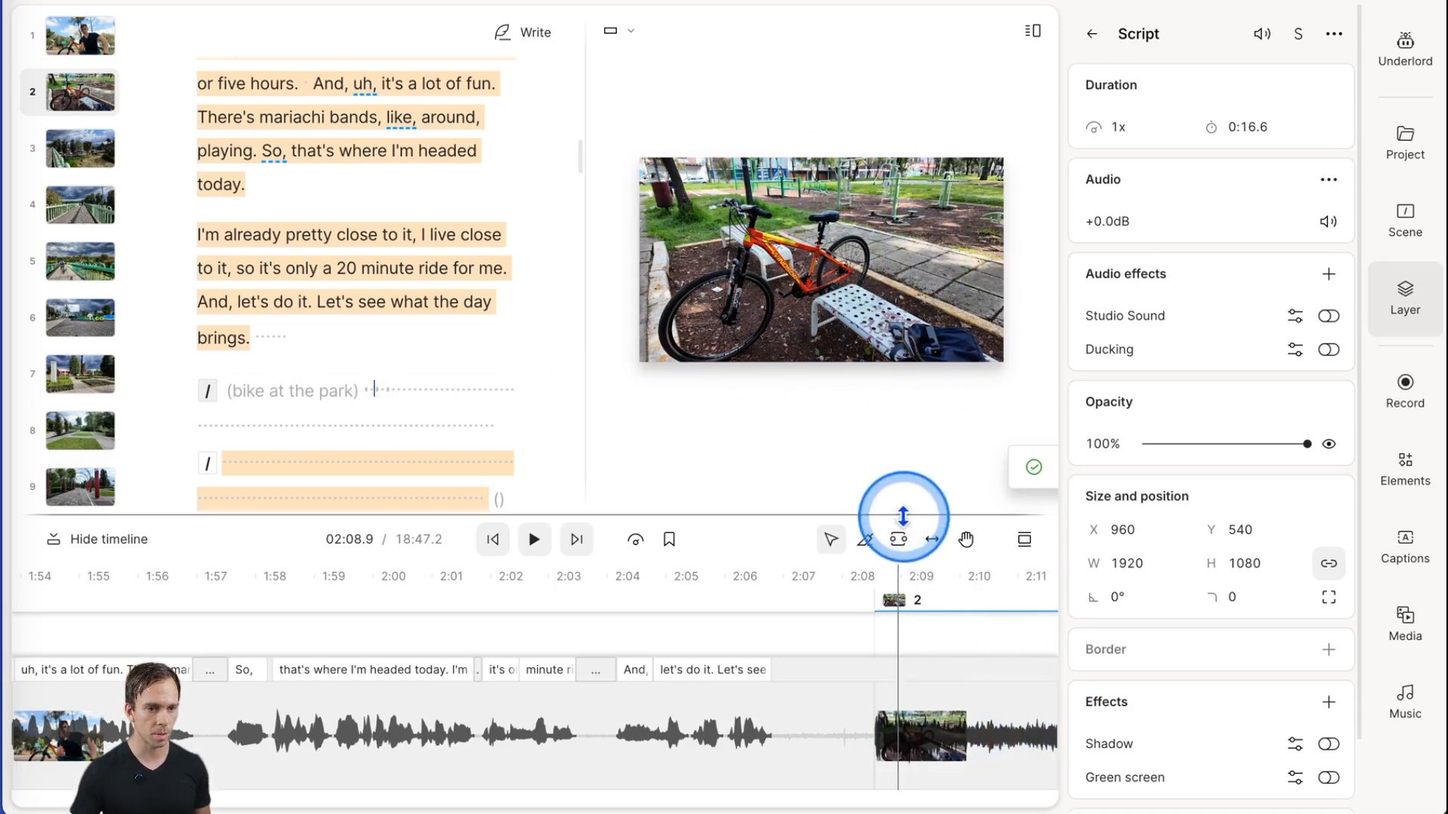
pyautogui.click(885, 637)
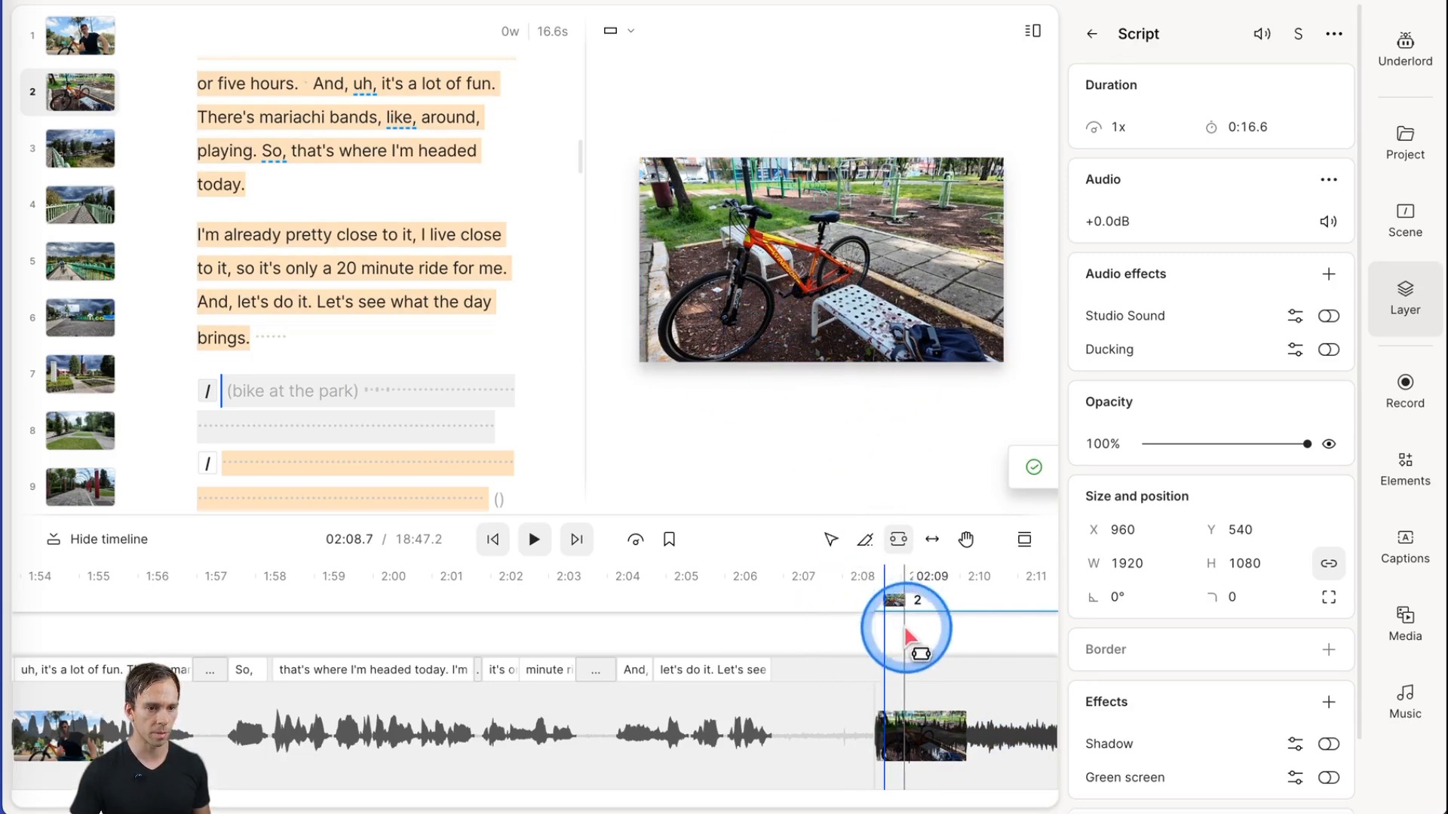
pyautogui.press('space')
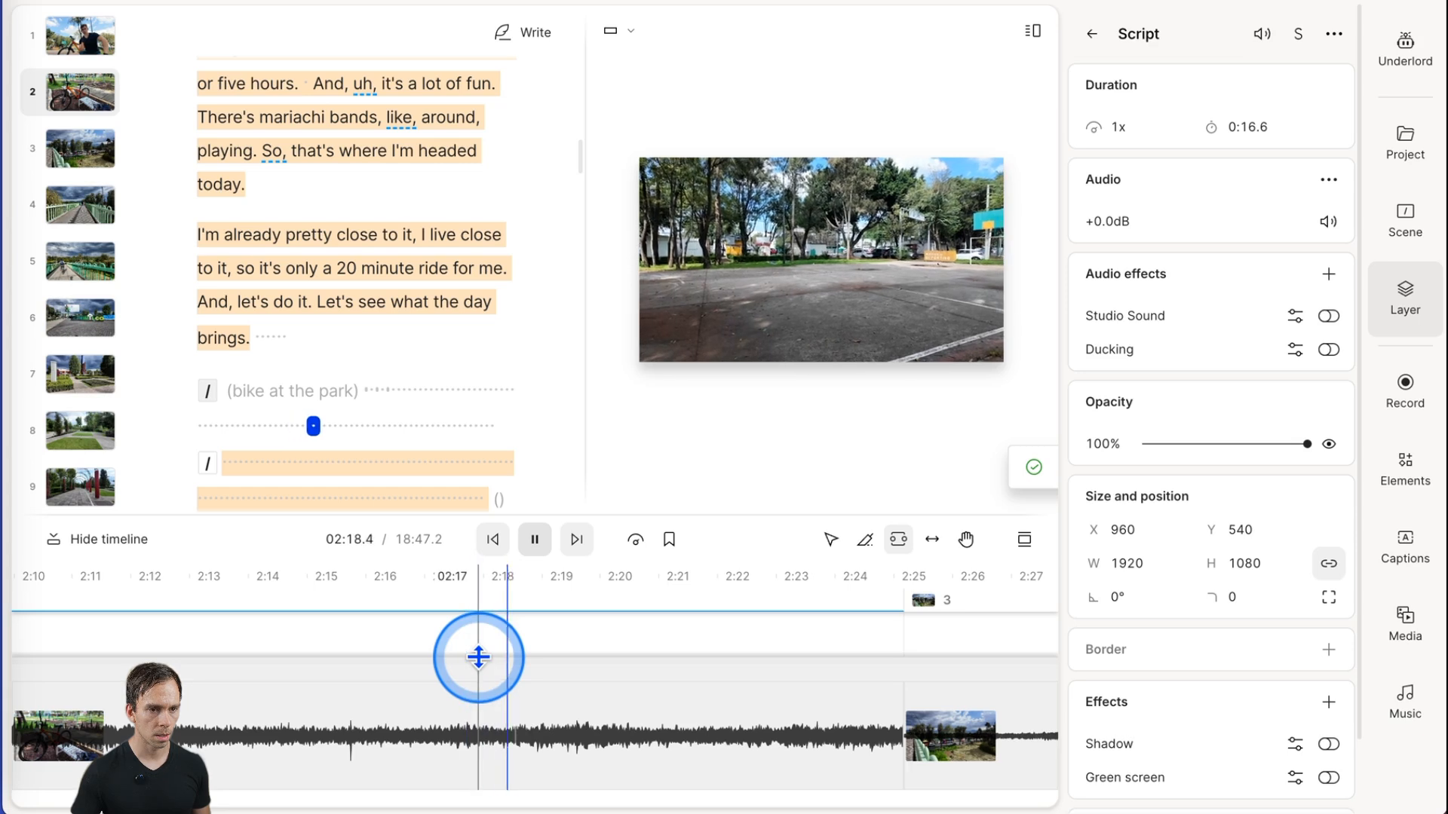
pyautogui.click(448, 711)
pyautogui.hscroll(-3, 455, 737)
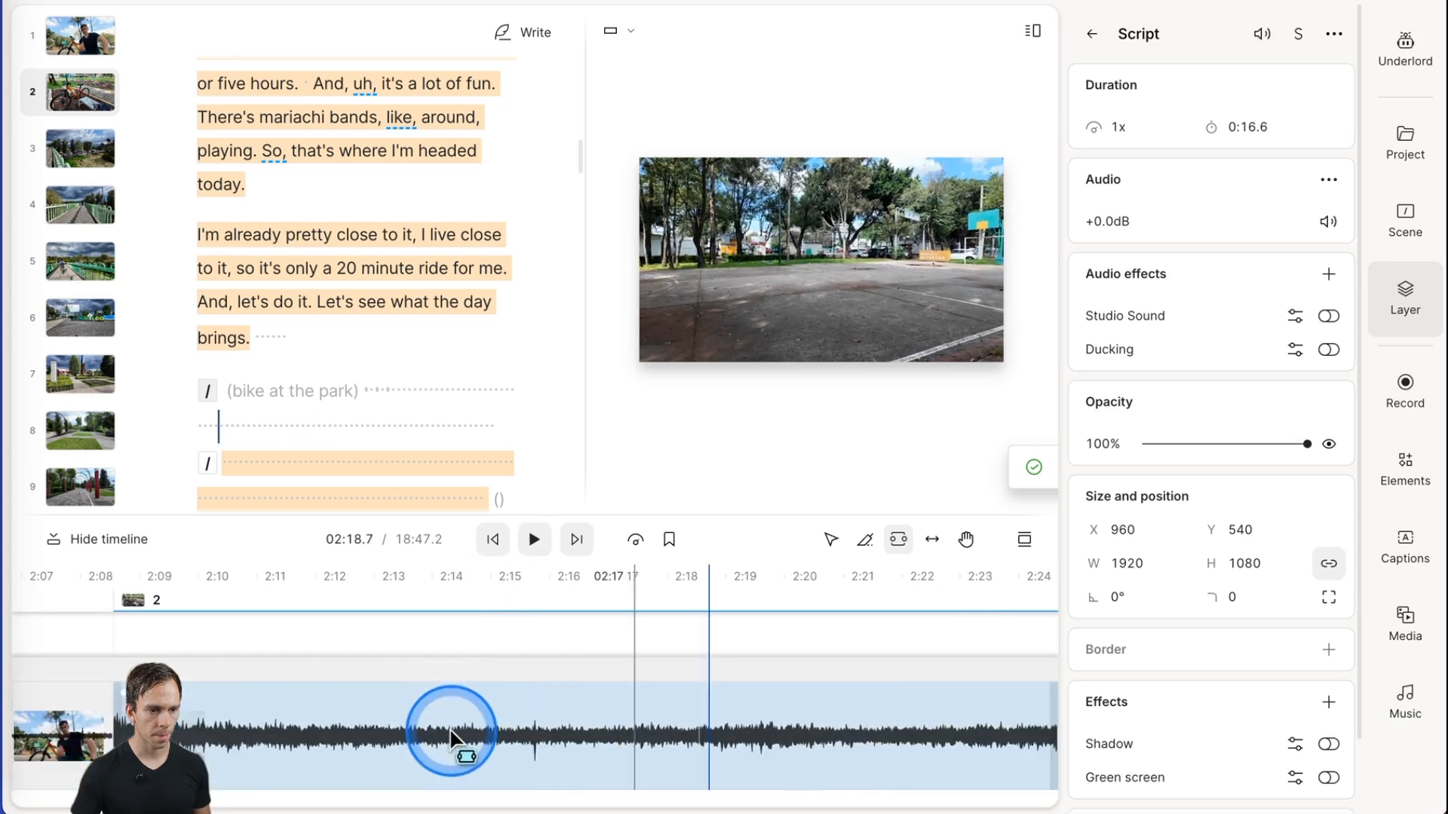
# Copy about 6.3 s of the bike at the park footage into the opening of the Final composition and play the result
pyautogui.moveTo(458, 735); pyautogui.dragTo(829, 751)
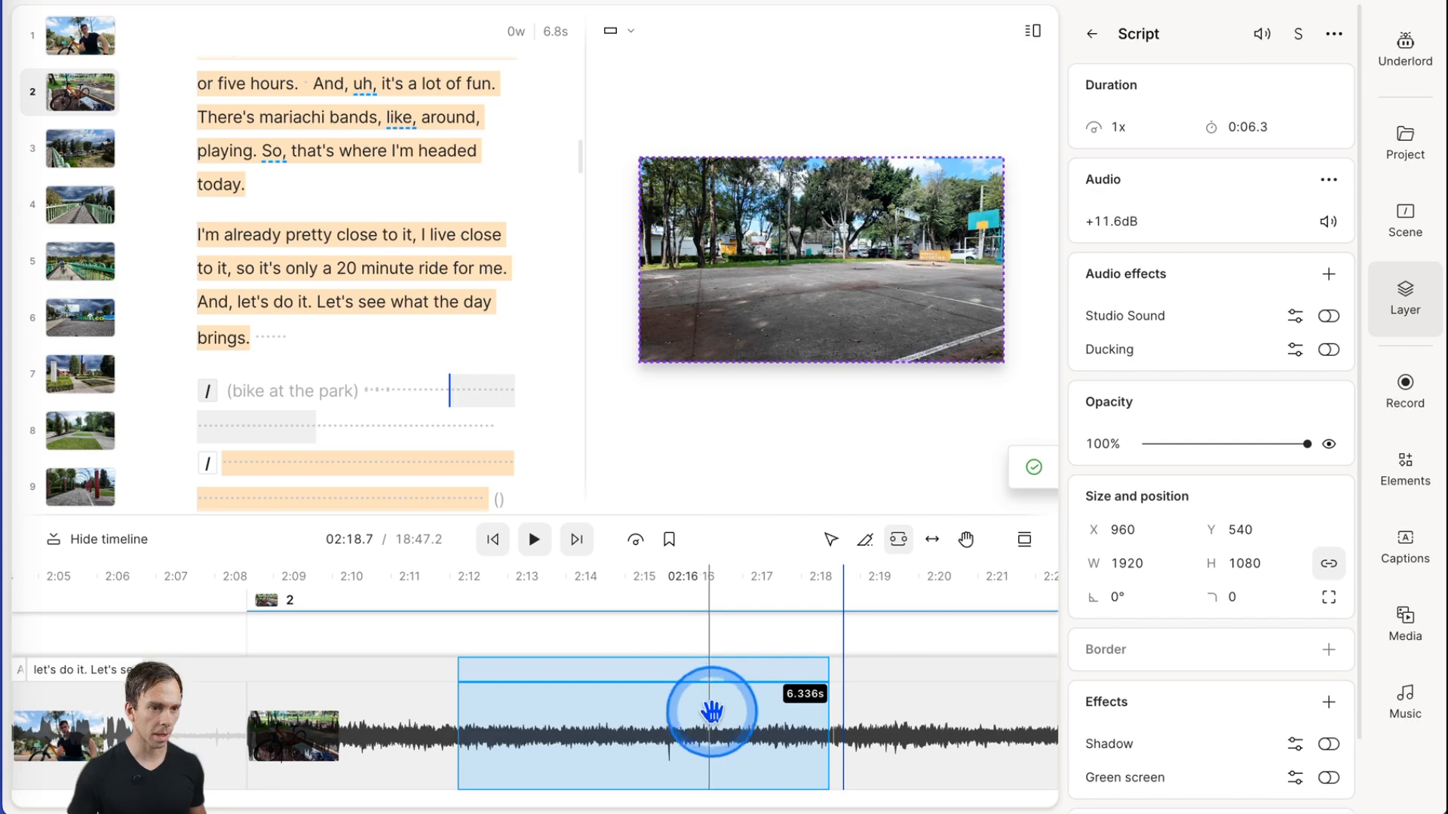
pyautogui.click(801, 9)
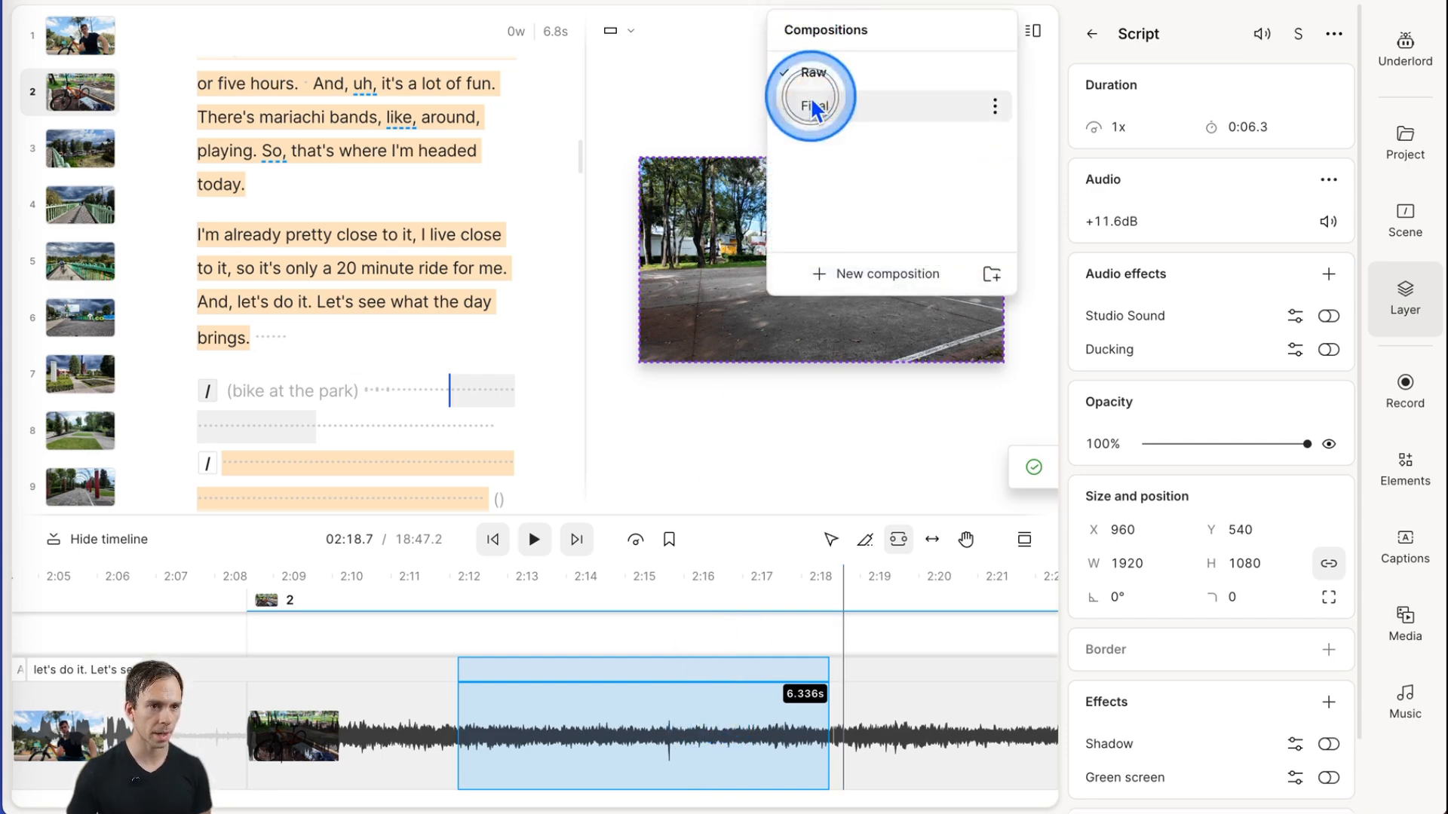
pyautogui.click(812, 96)
pyautogui.click(495, 547)
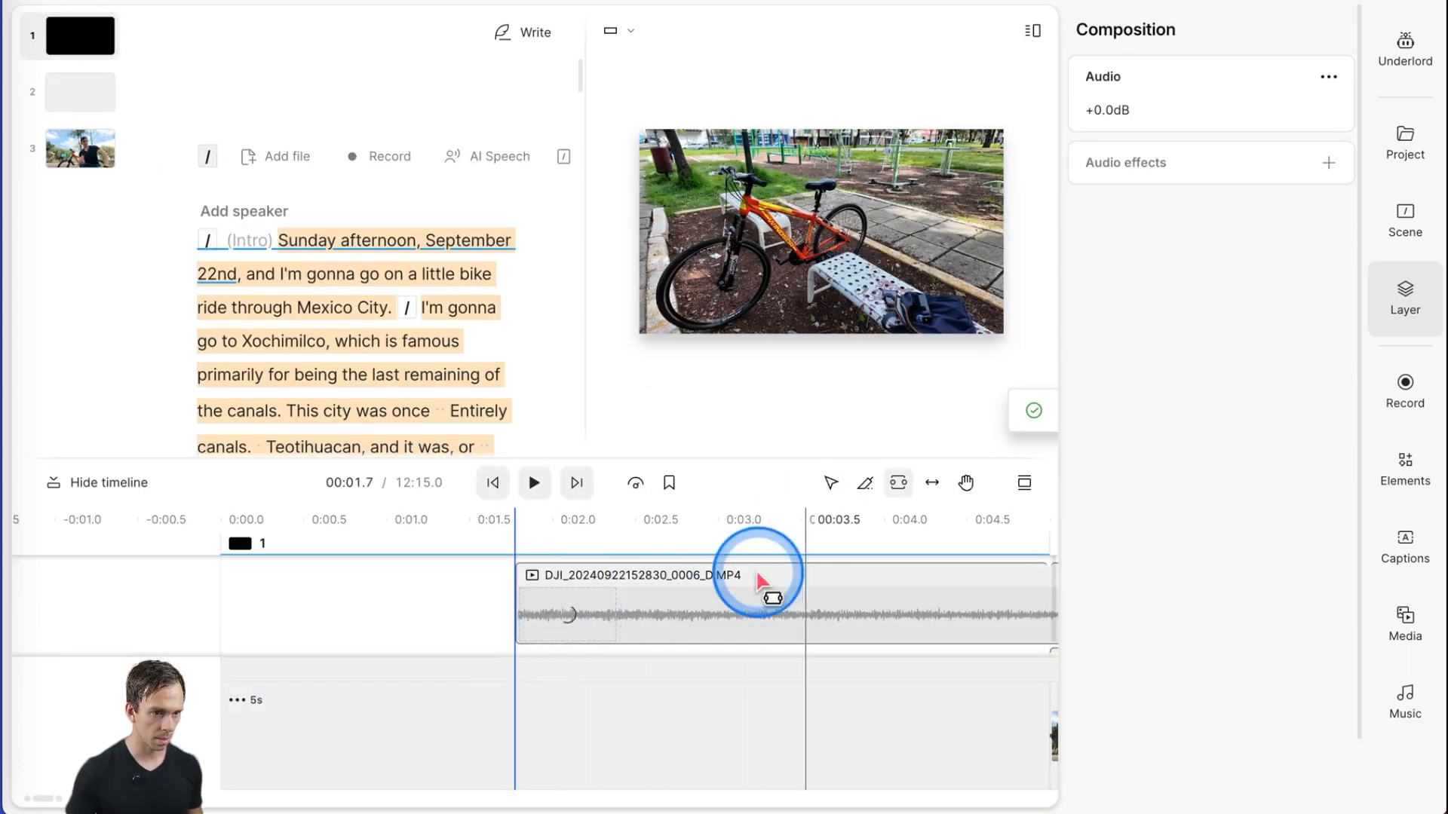
pyautogui.click(533, 483)
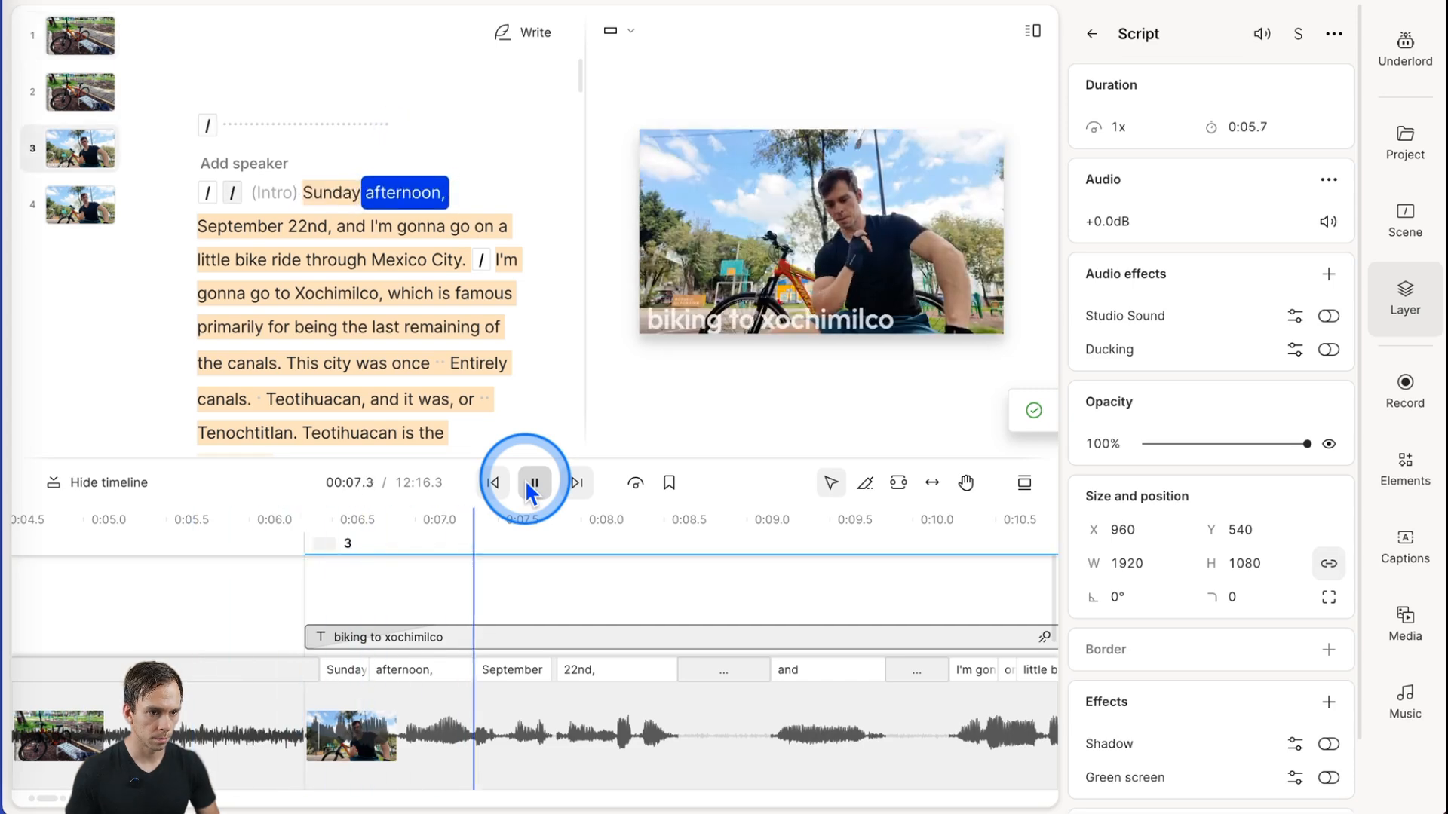
pyautogui.click(526, 481)
# Insert two scene breaks after "Let's see what the day brings." to create an empty scene before the highway footage
pyautogui.hscroll(-6, 627, 718)
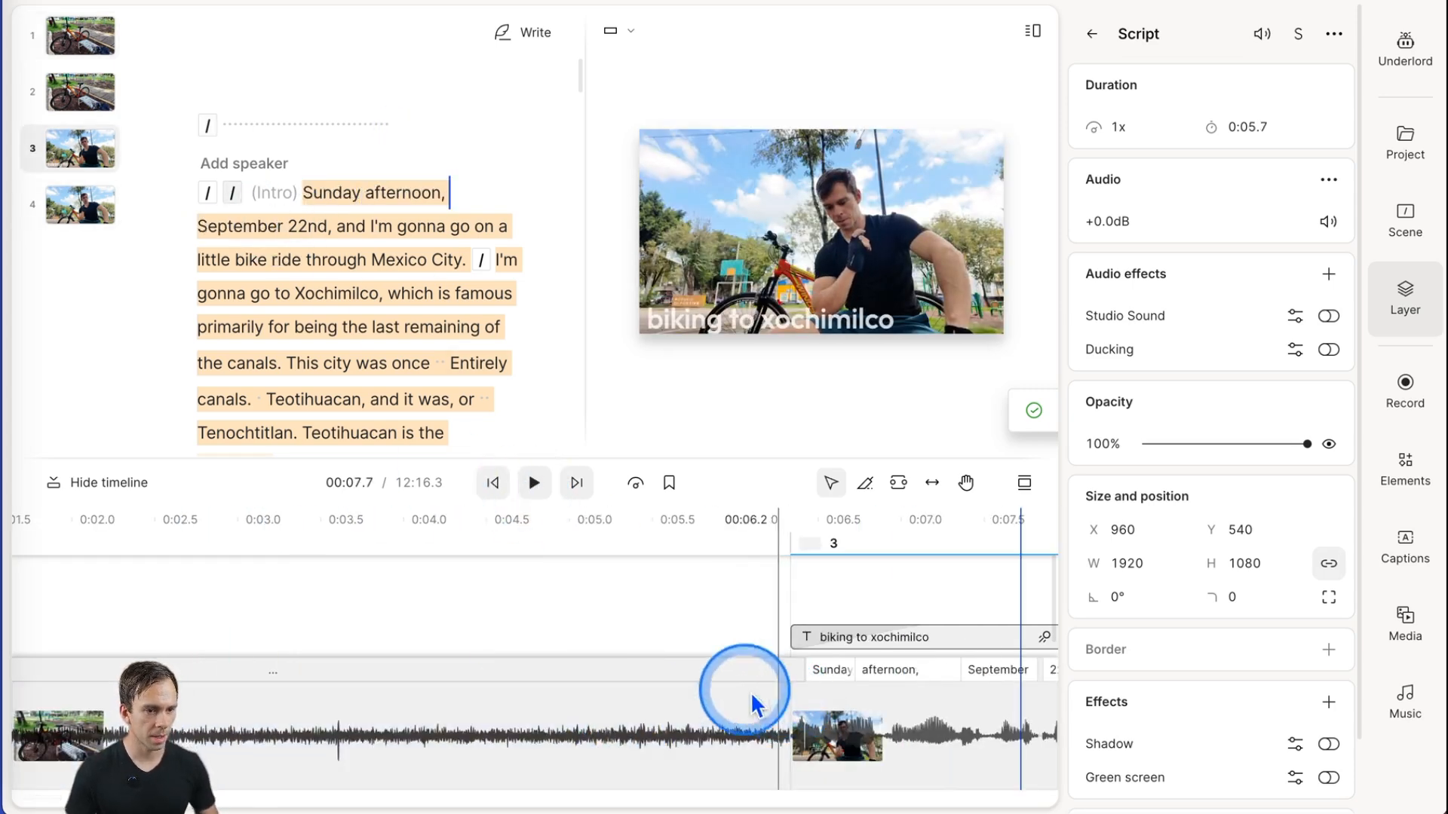
pyautogui.hscroll(3, 500, 709)
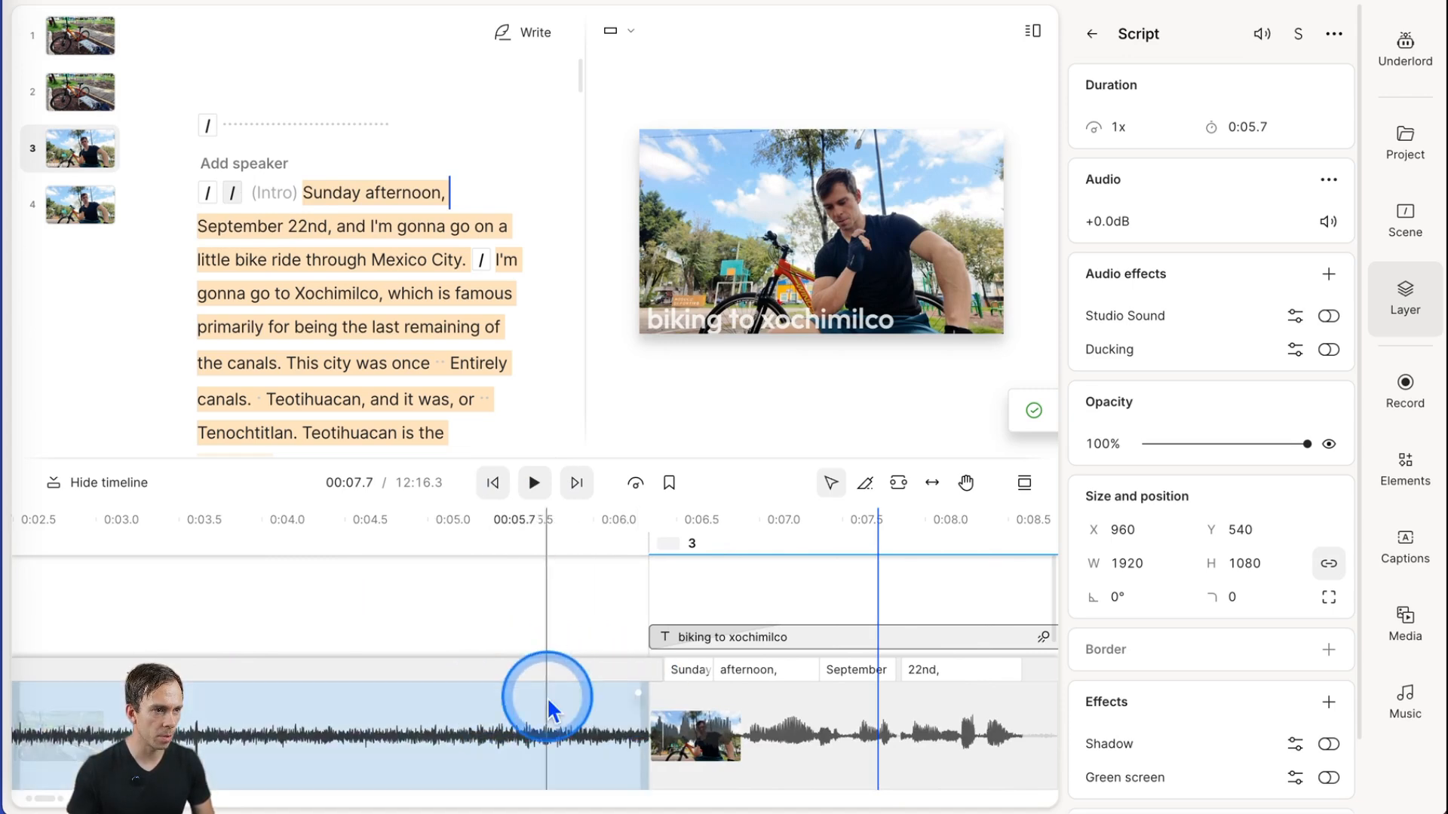
pyautogui.hscroll(15, 546, 697)
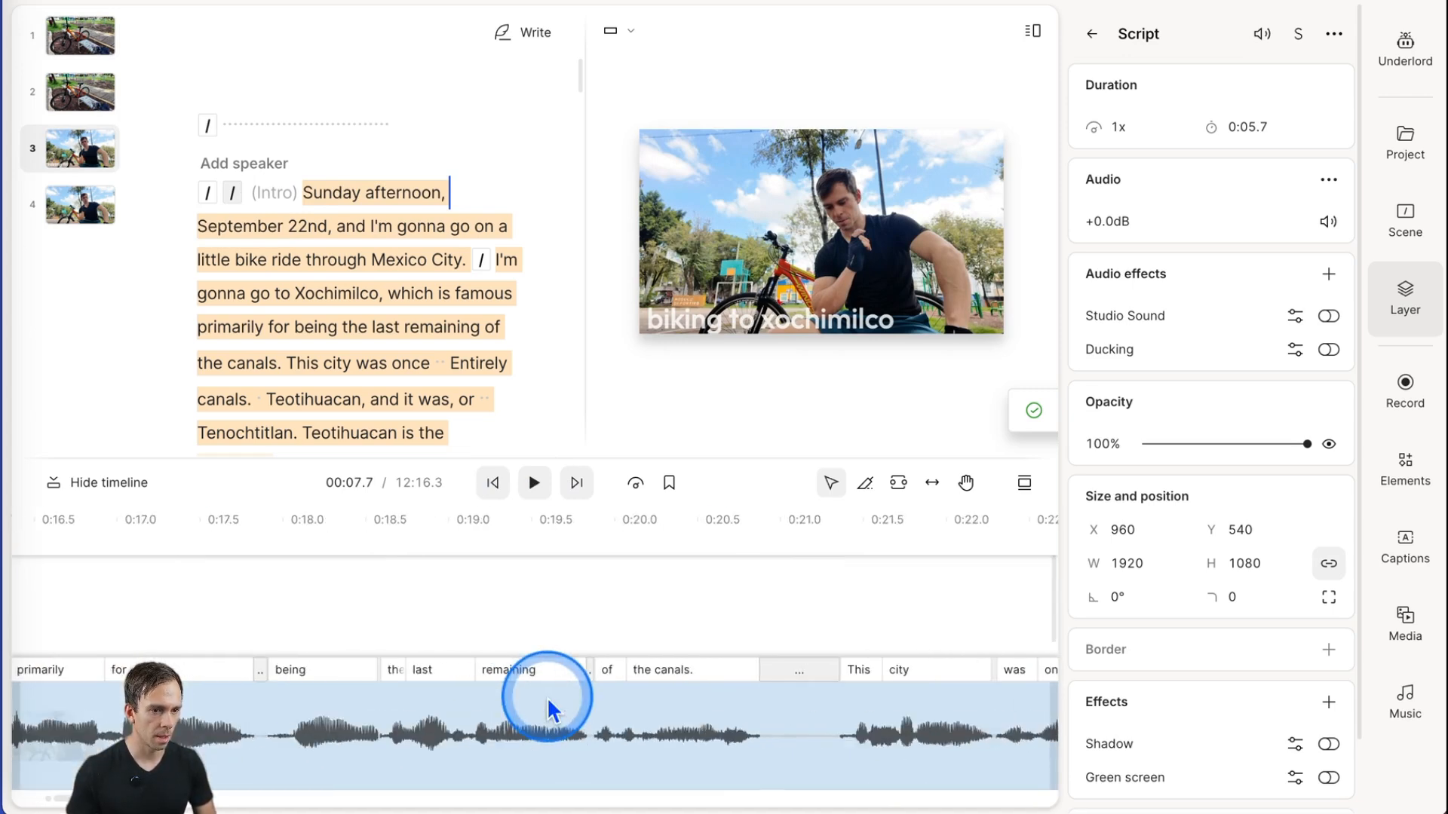
pyautogui.hscroll(10, 546, 697)
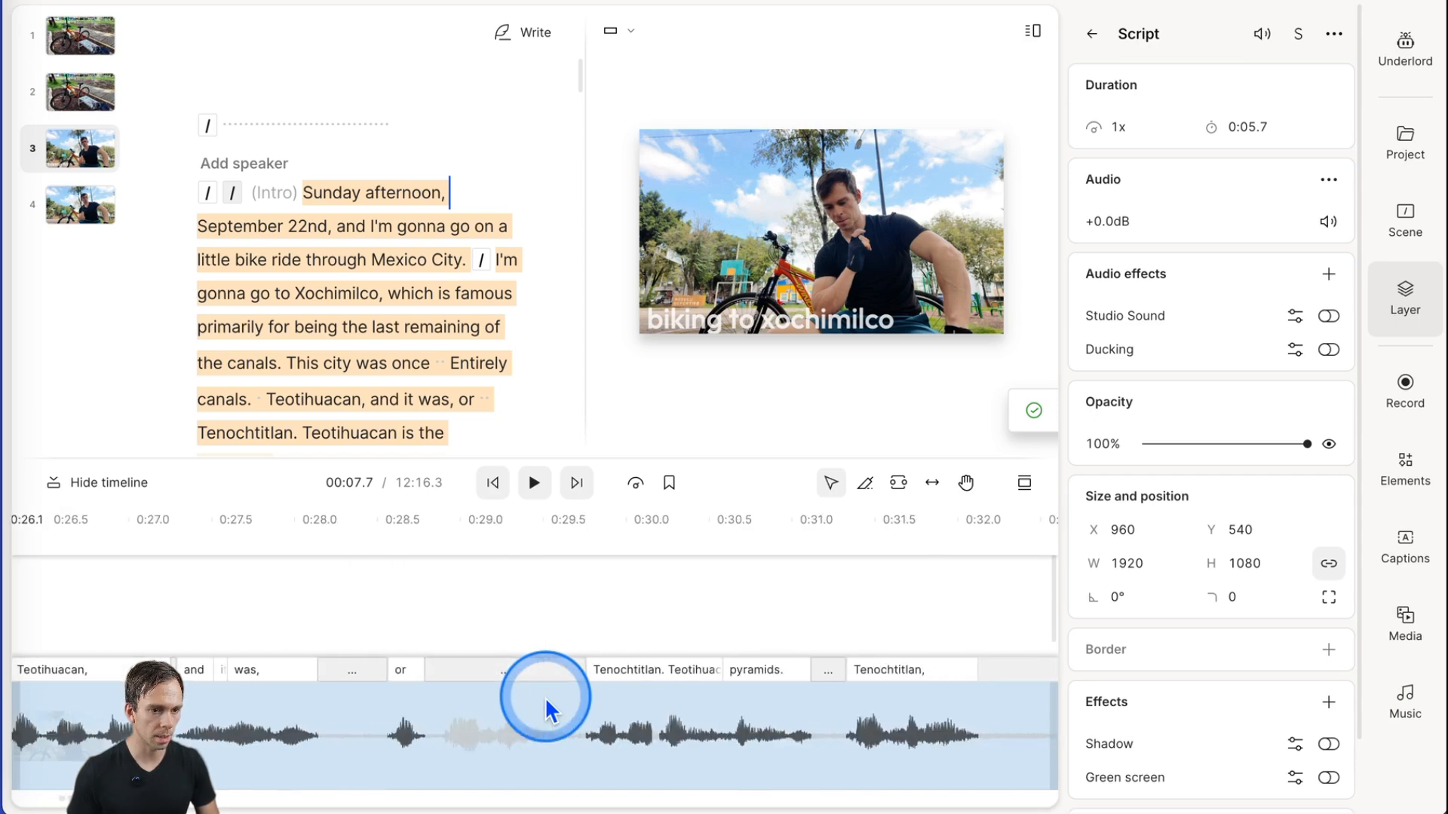
pyautogui.click(746, 613)
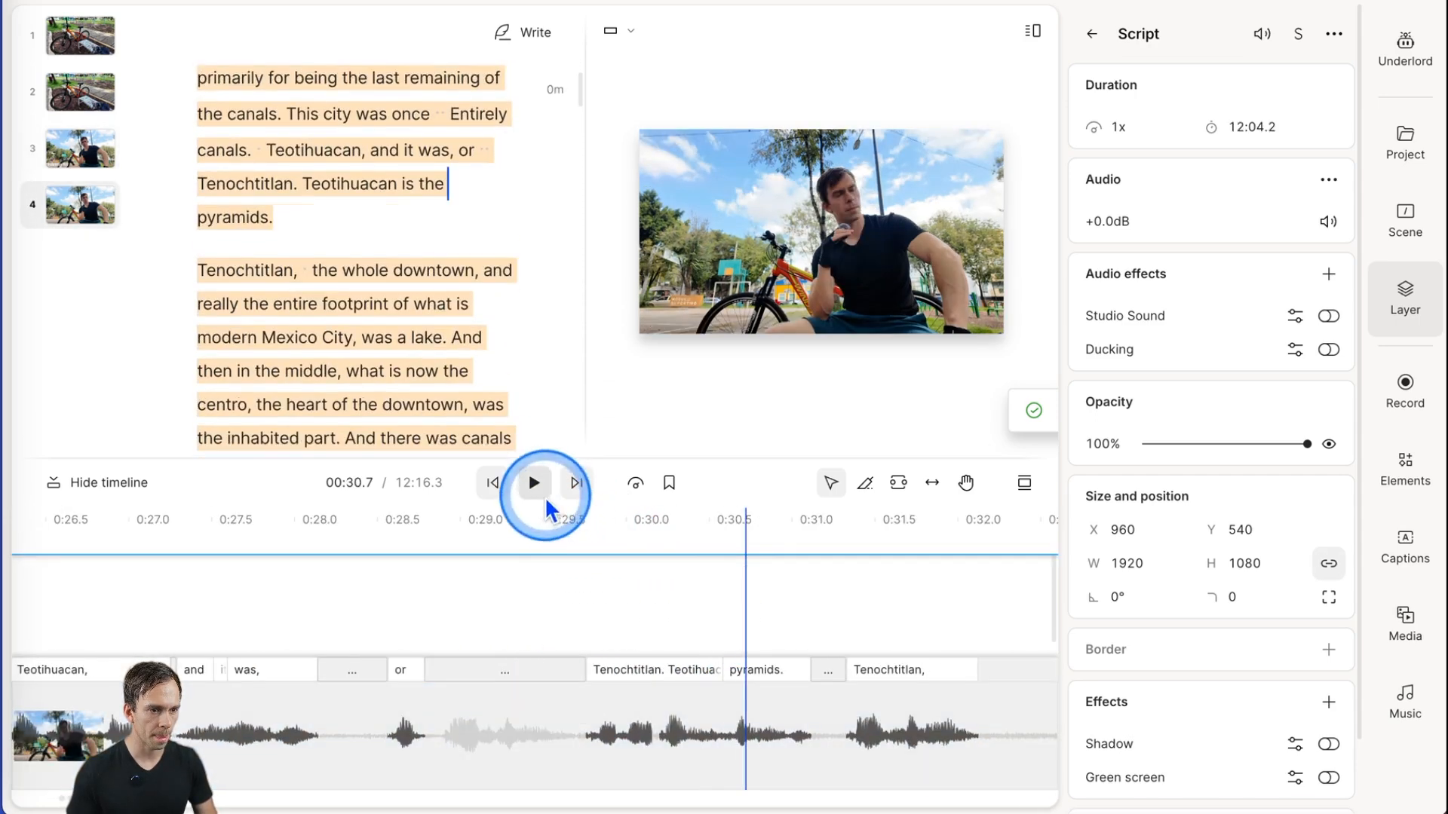
pyautogui.scroll(-12, 369, 301)
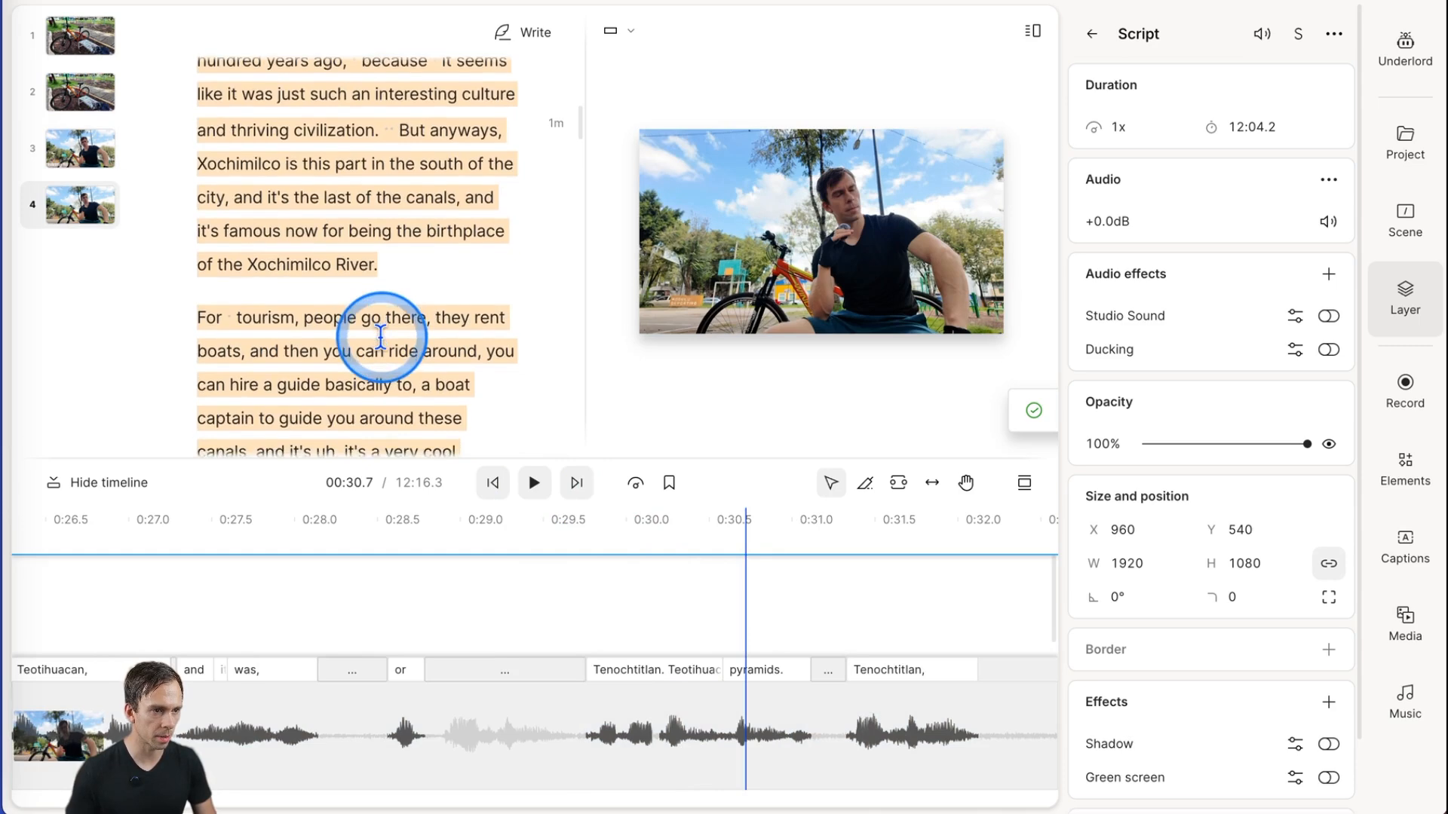
pyautogui.scroll(-15, 381, 336)
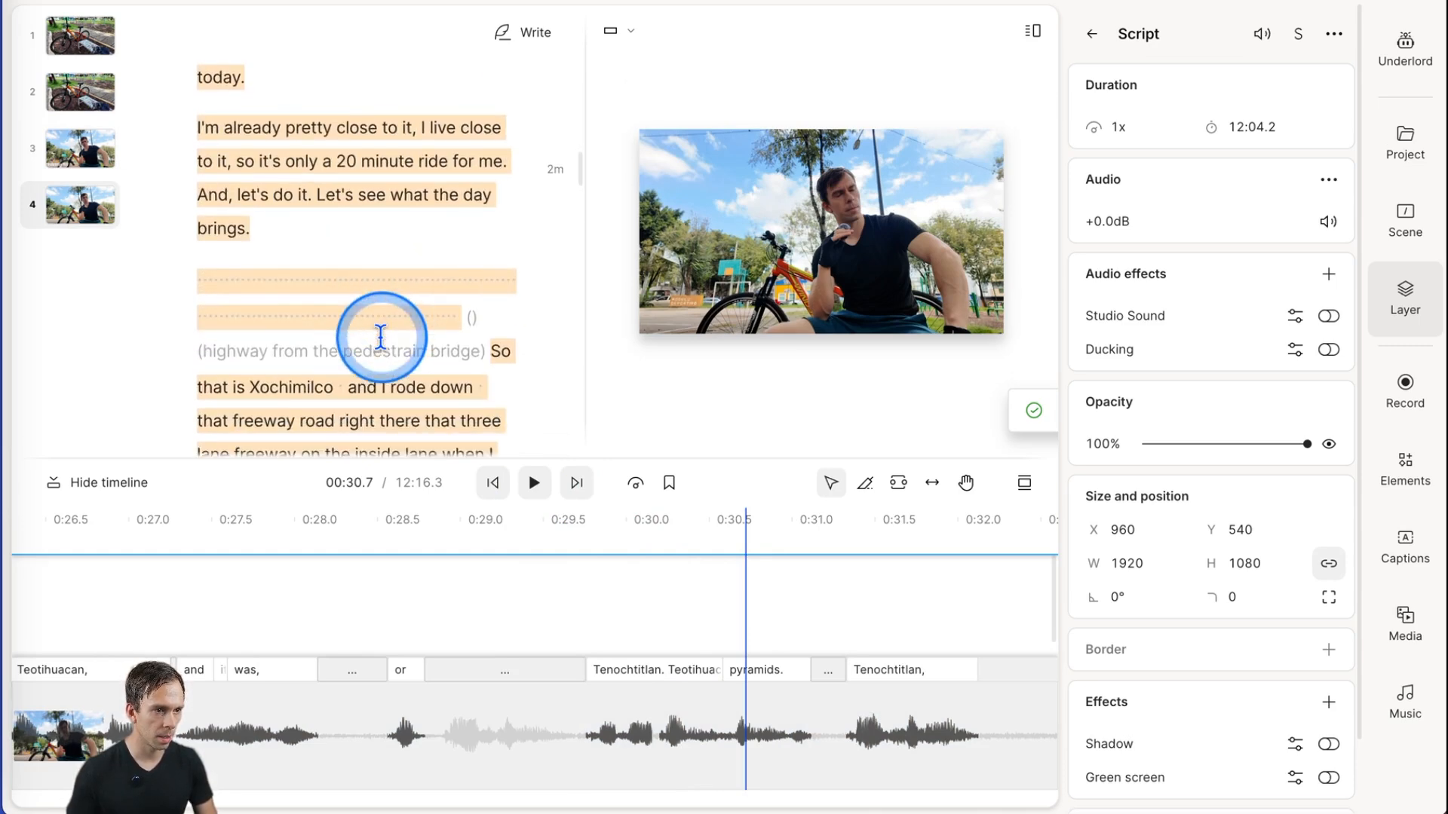
pyautogui.scroll(-2, 381, 335)
pyautogui.click(261, 198)
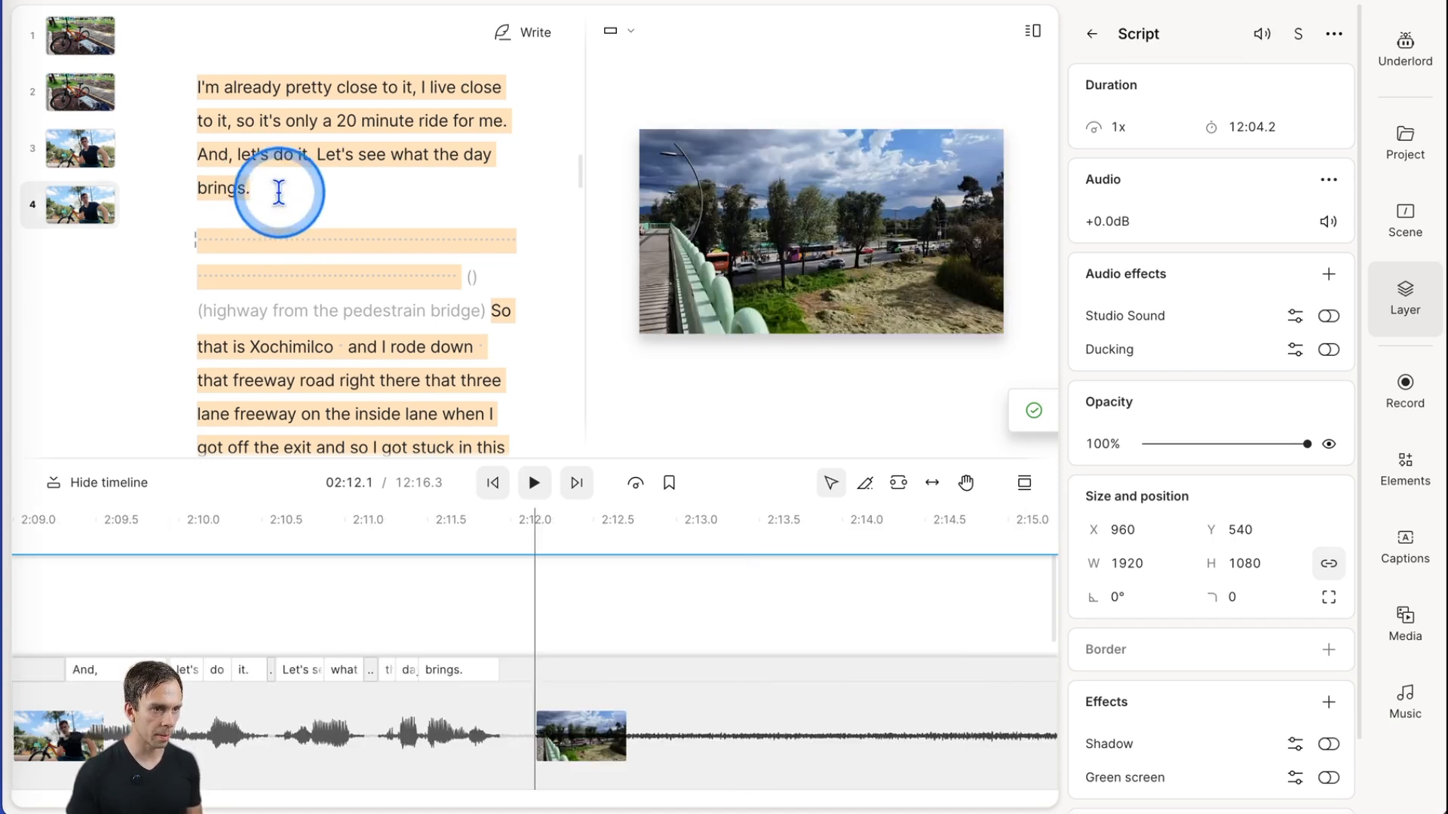
pyautogui.write('//')
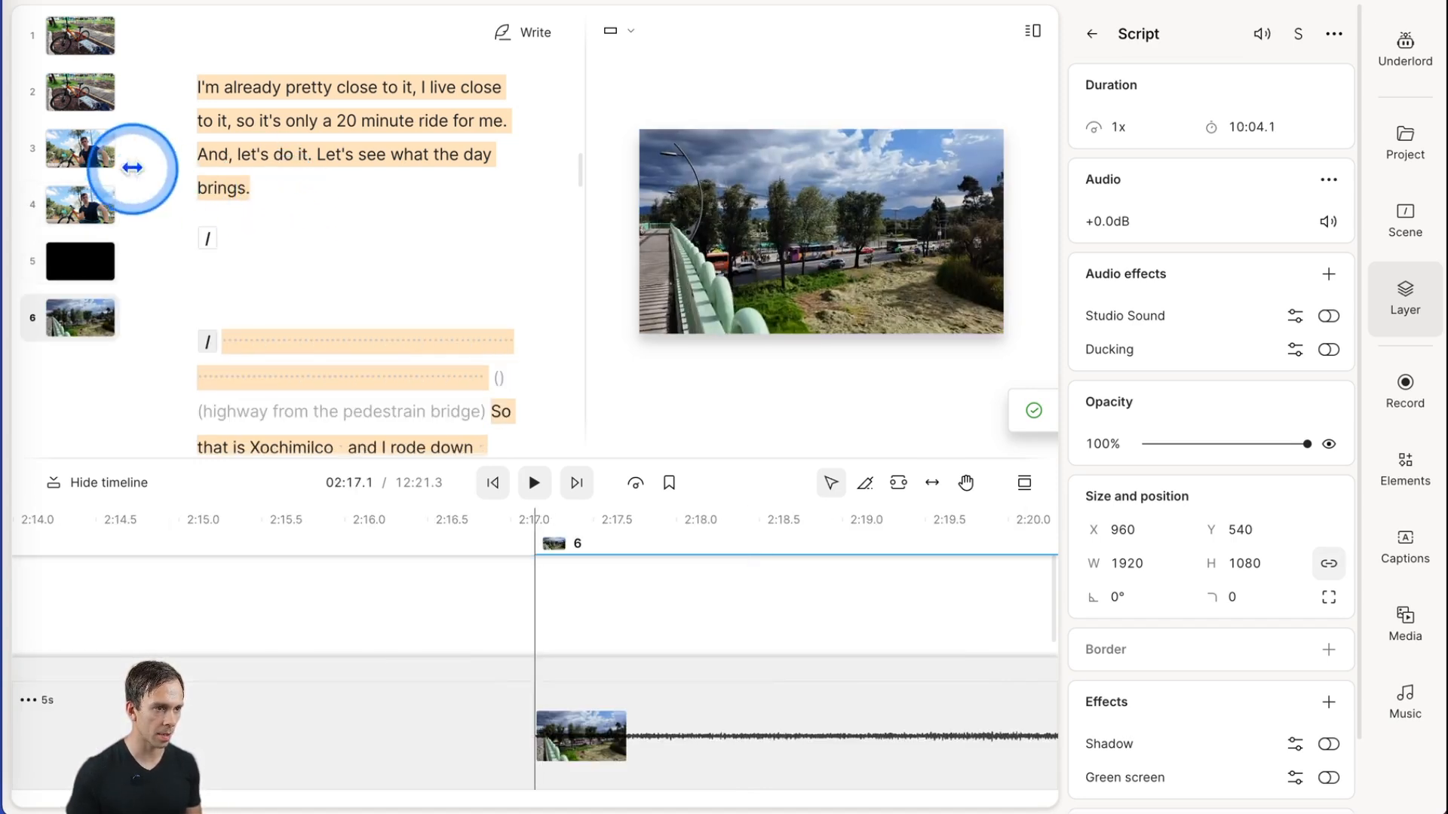
# Move the bike scene from the opening to after the narration scene and delete the two black empty scenes
pyautogui.moveTo(83, 47); pyautogui.dragTo(97, 226)
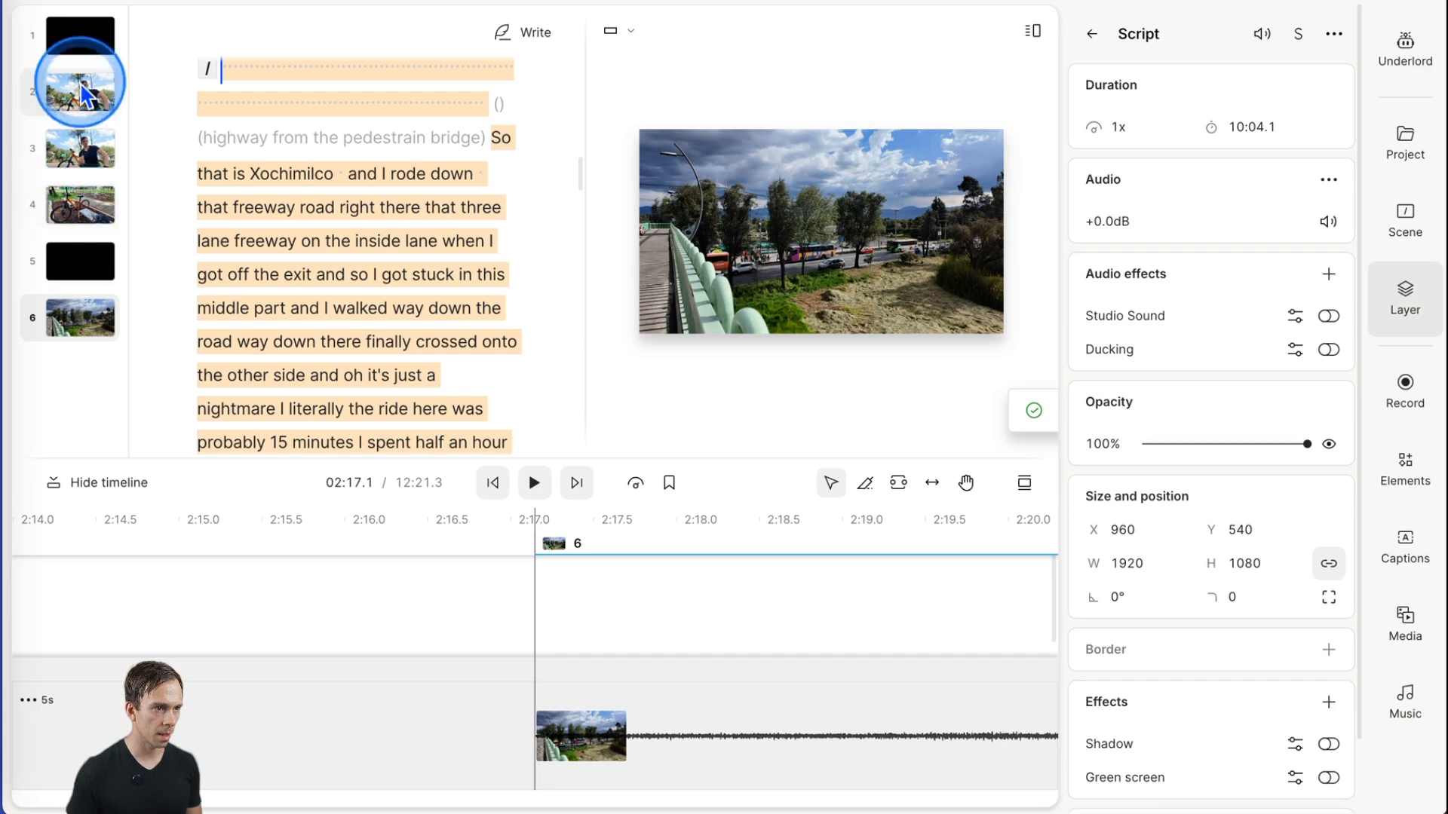
pyautogui.click(81, 46)
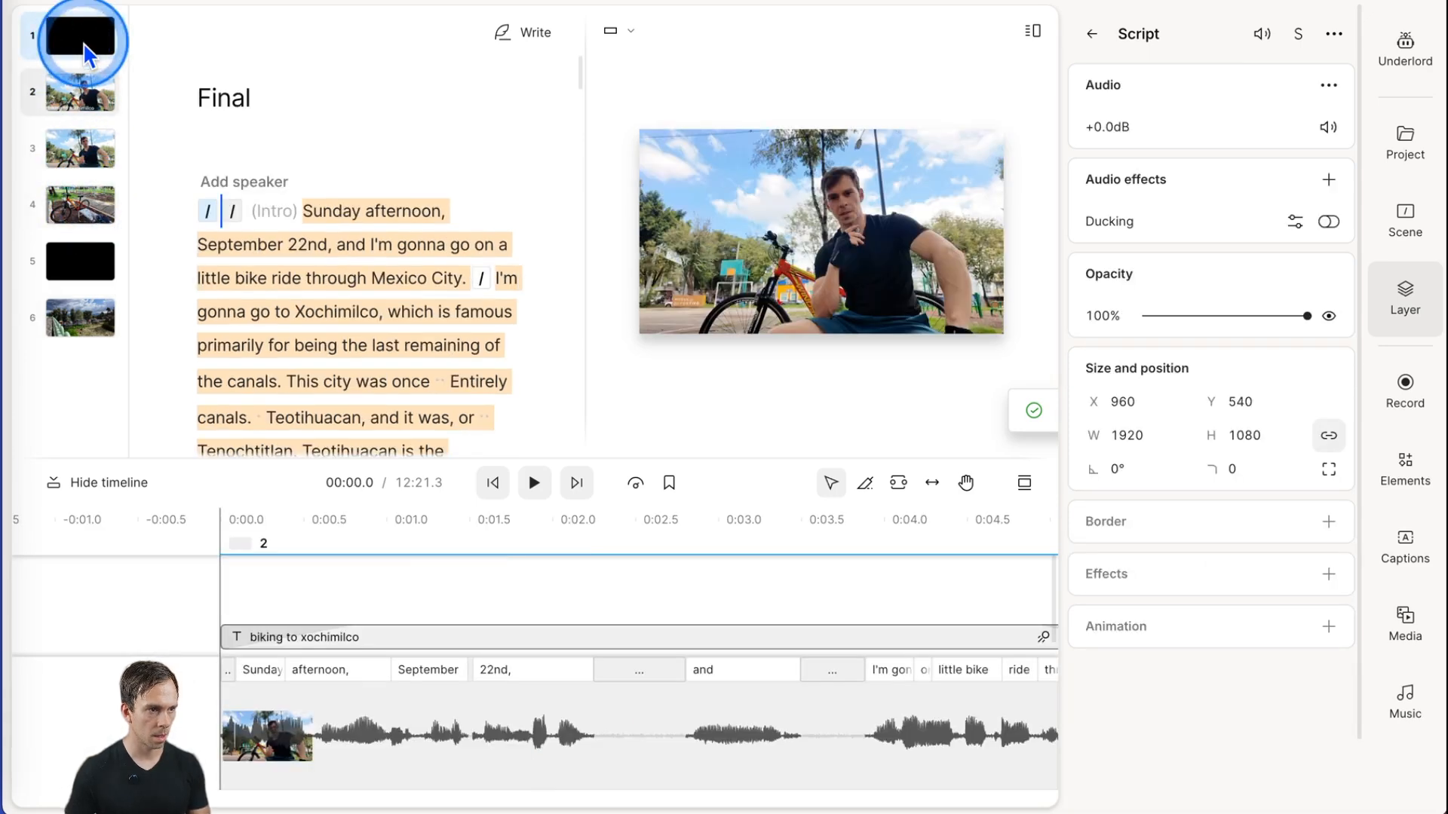
pyautogui.press('BackSpace')
pyautogui.press('BackSpace')
# Play the end of the narration scene across the cut into the bike scene
pyautogui.click(476, 595)
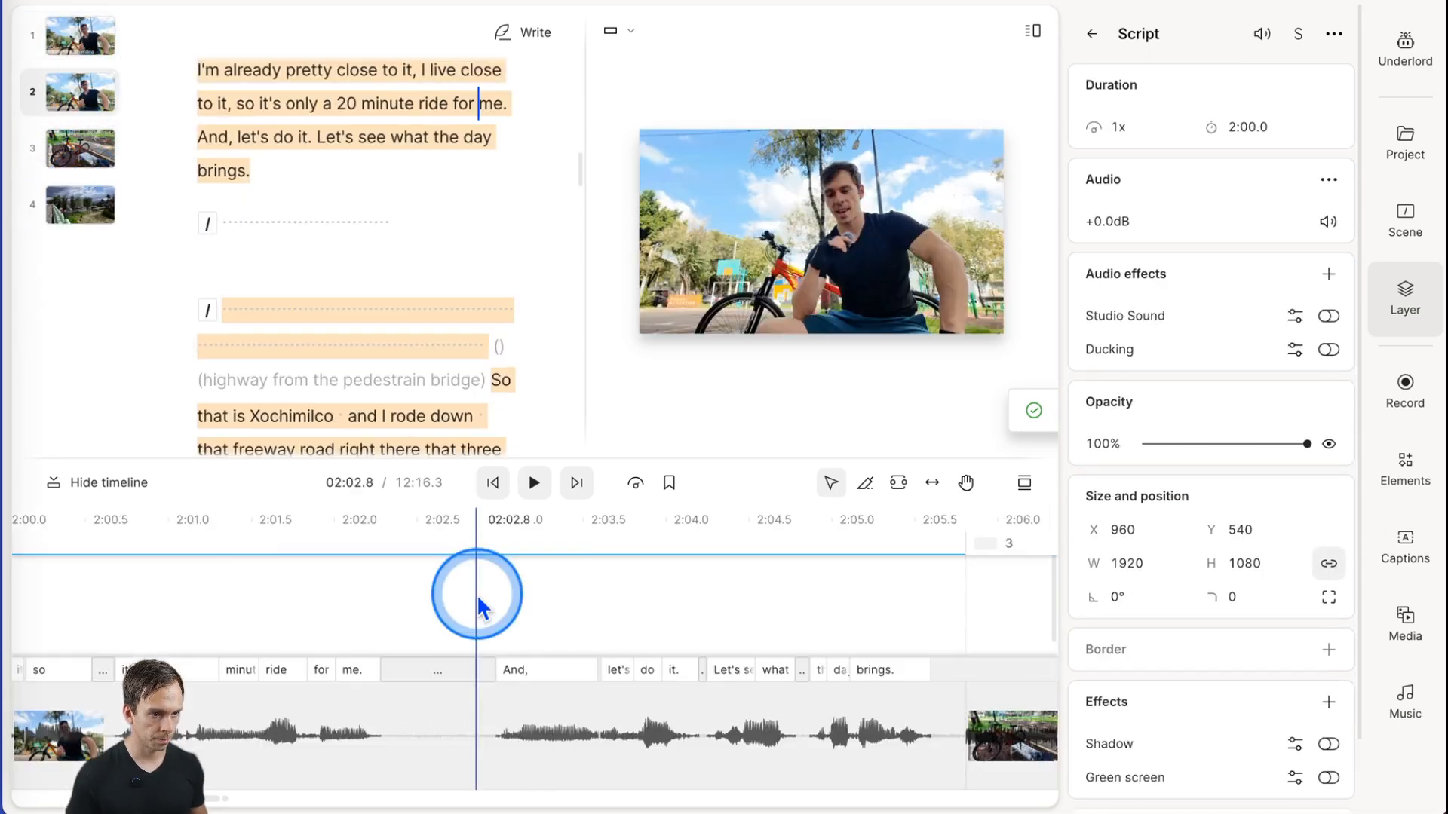
pyautogui.press('space')
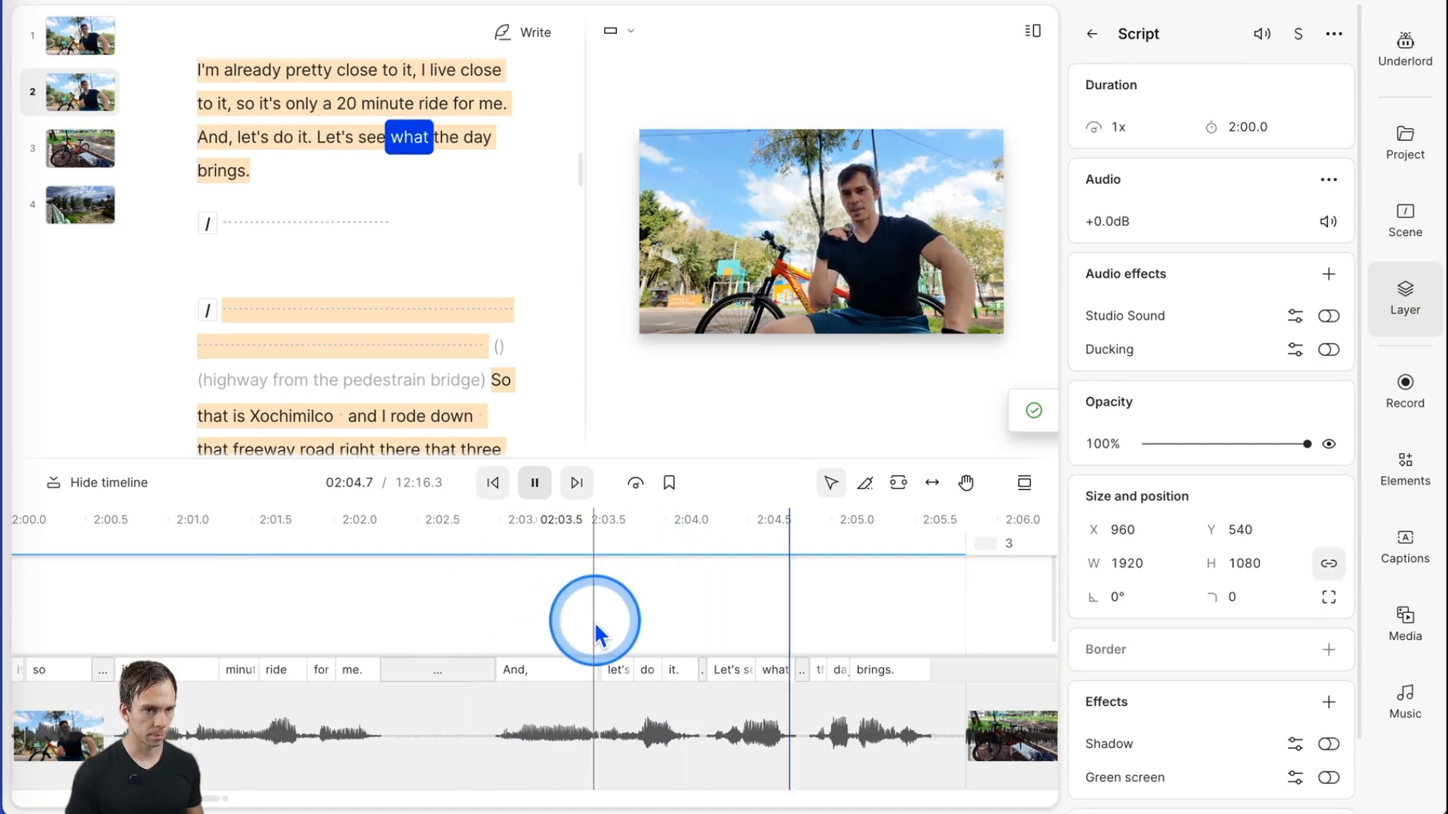
pyautogui.press('space')
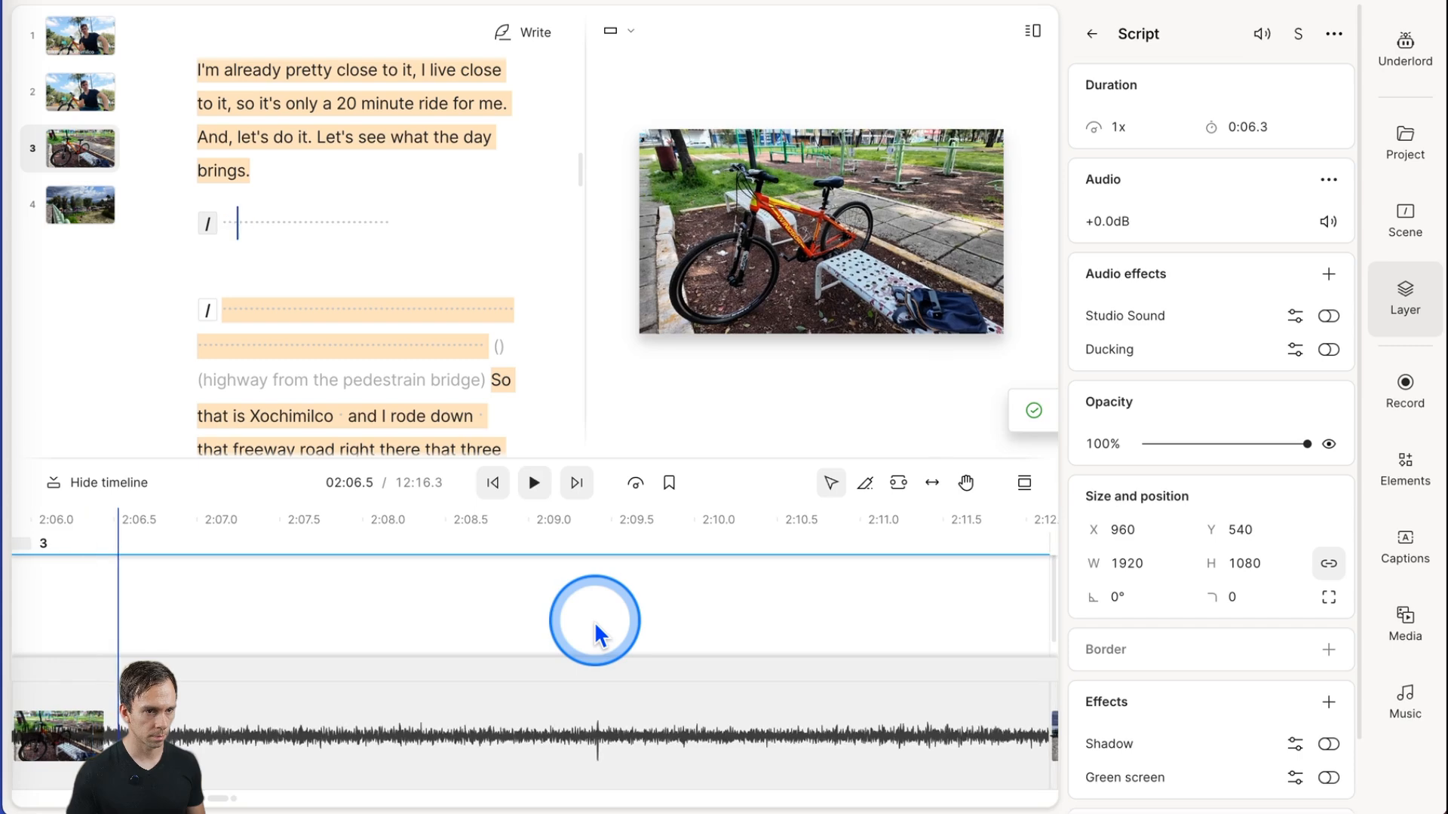
pyautogui.hscroll(-5, 595, 635)
# Add a Cross-zoom transition out of the narration scene into the bike scene
pyautogui.click(852, 599)
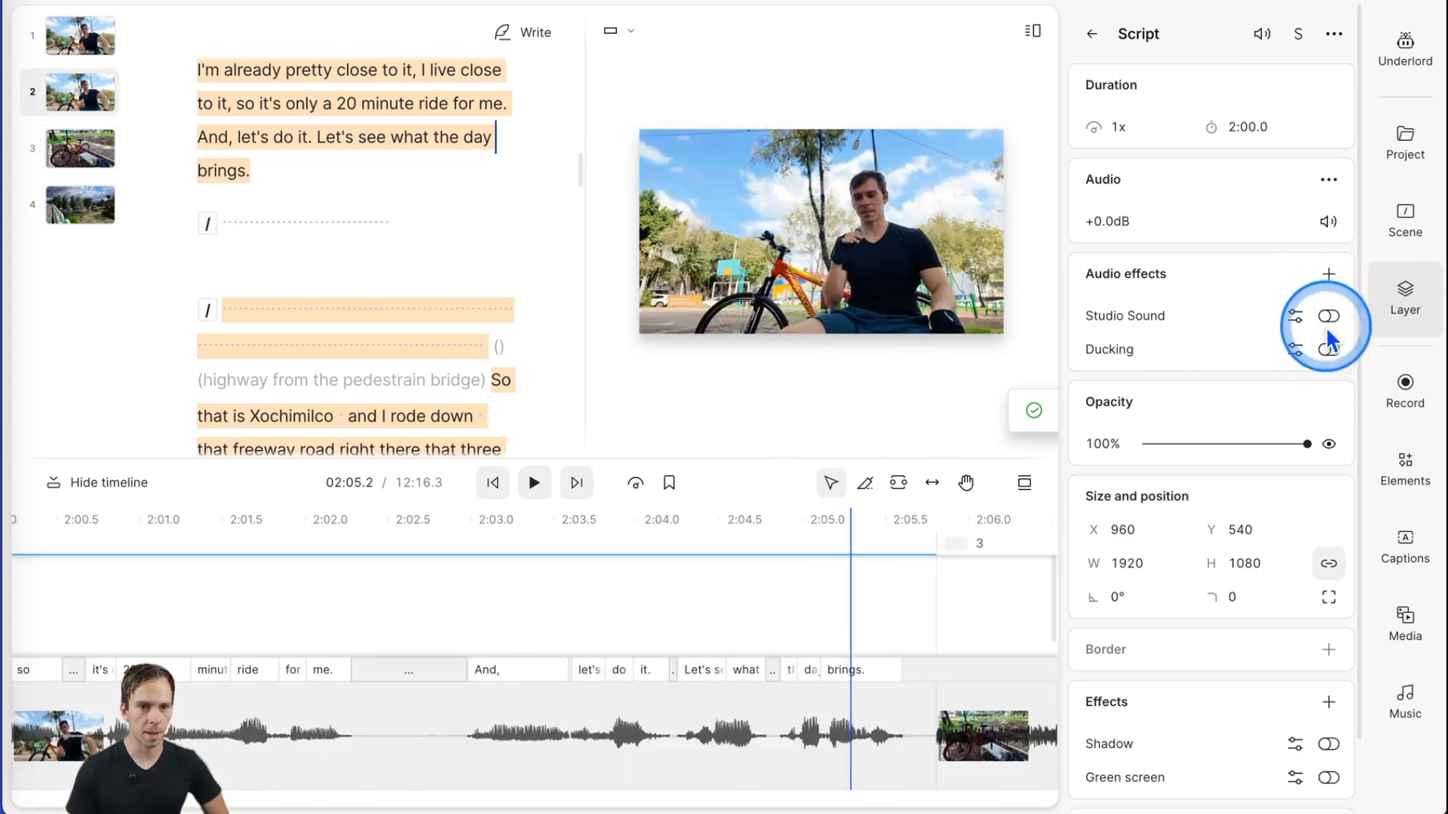
pyautogui.click(1395, 228)
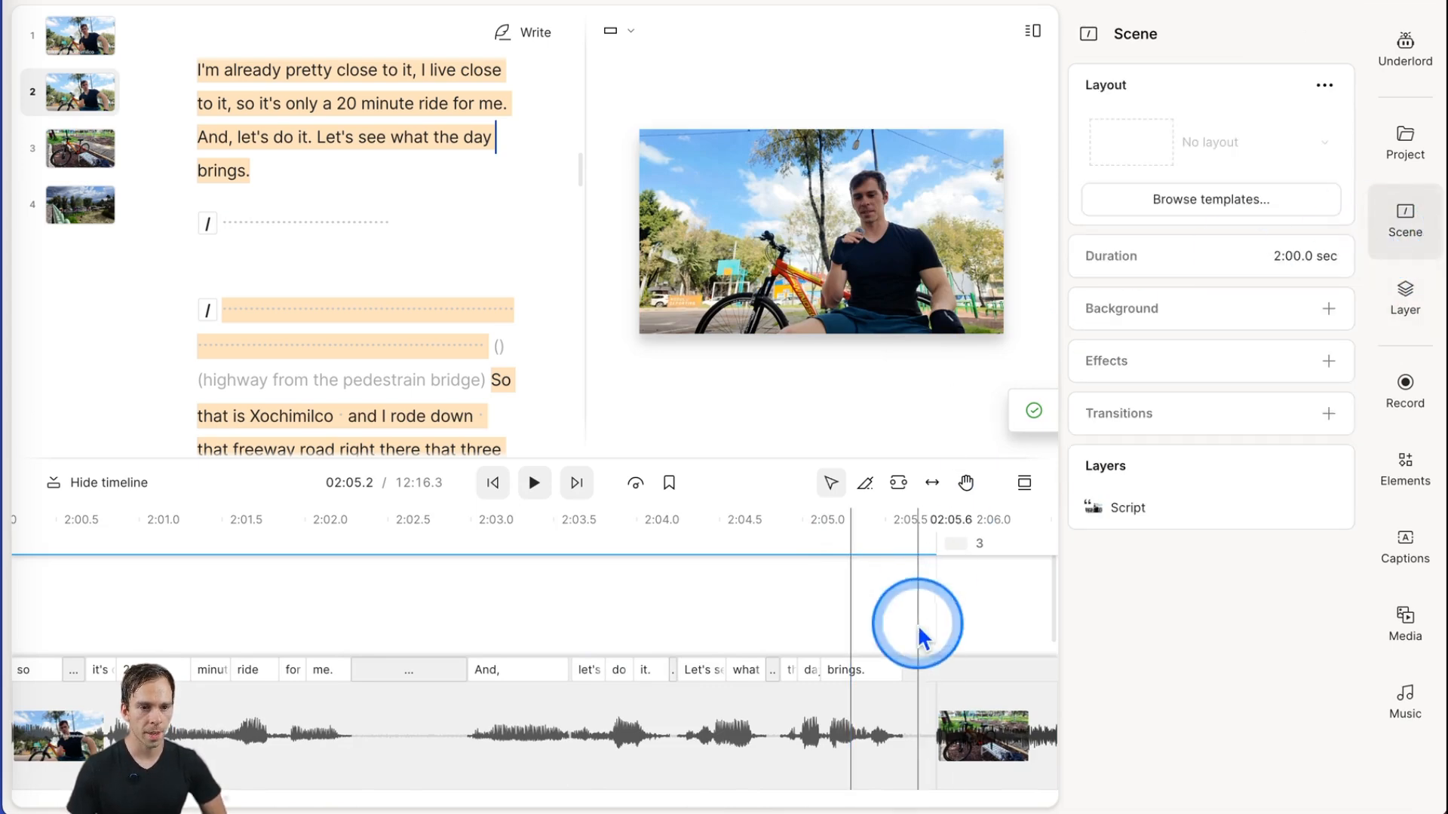
pyautogui.click(1092, 385)
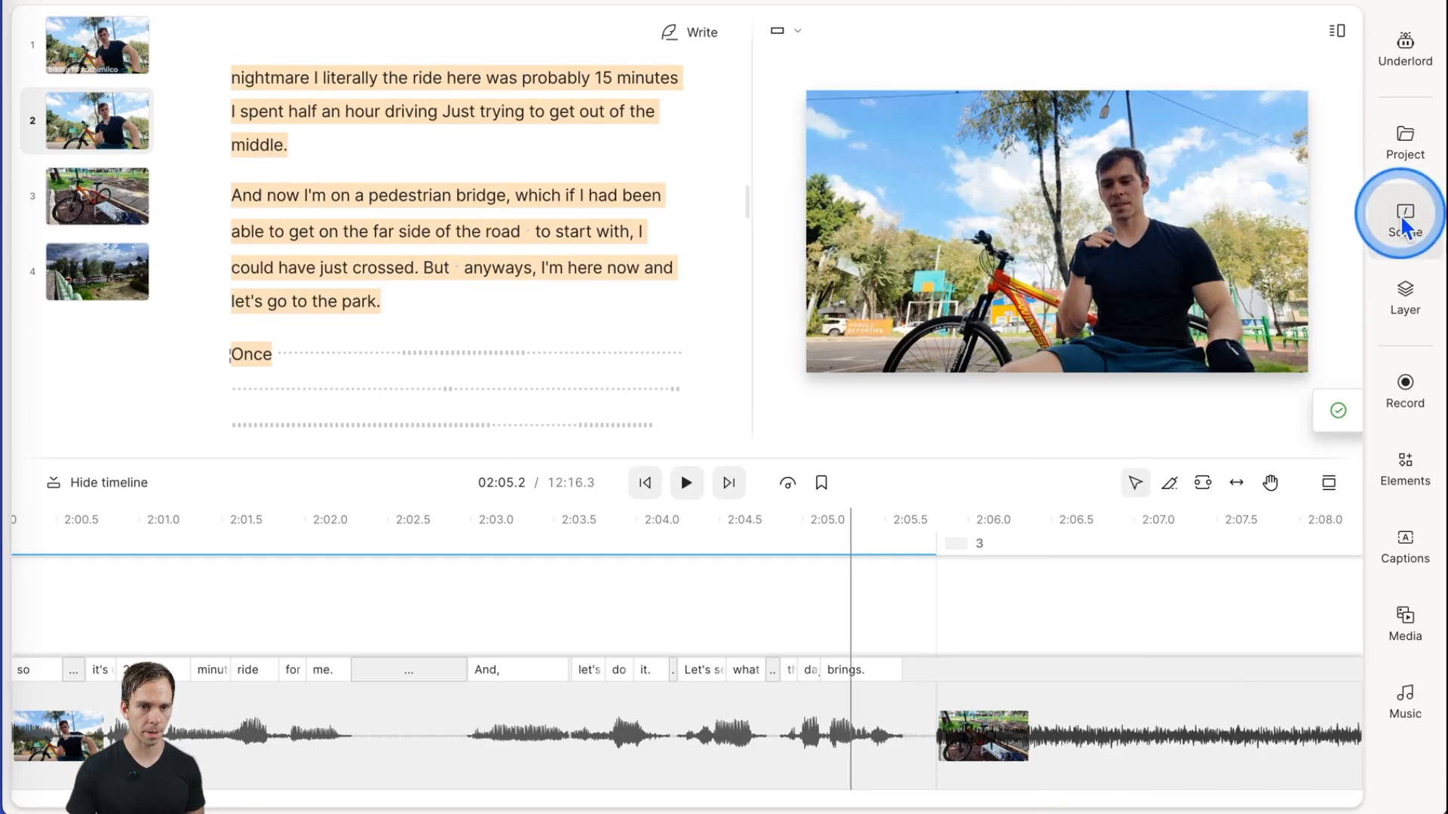
pyautogui.click(1335, 325)
pyautogui.click(1327, 415)
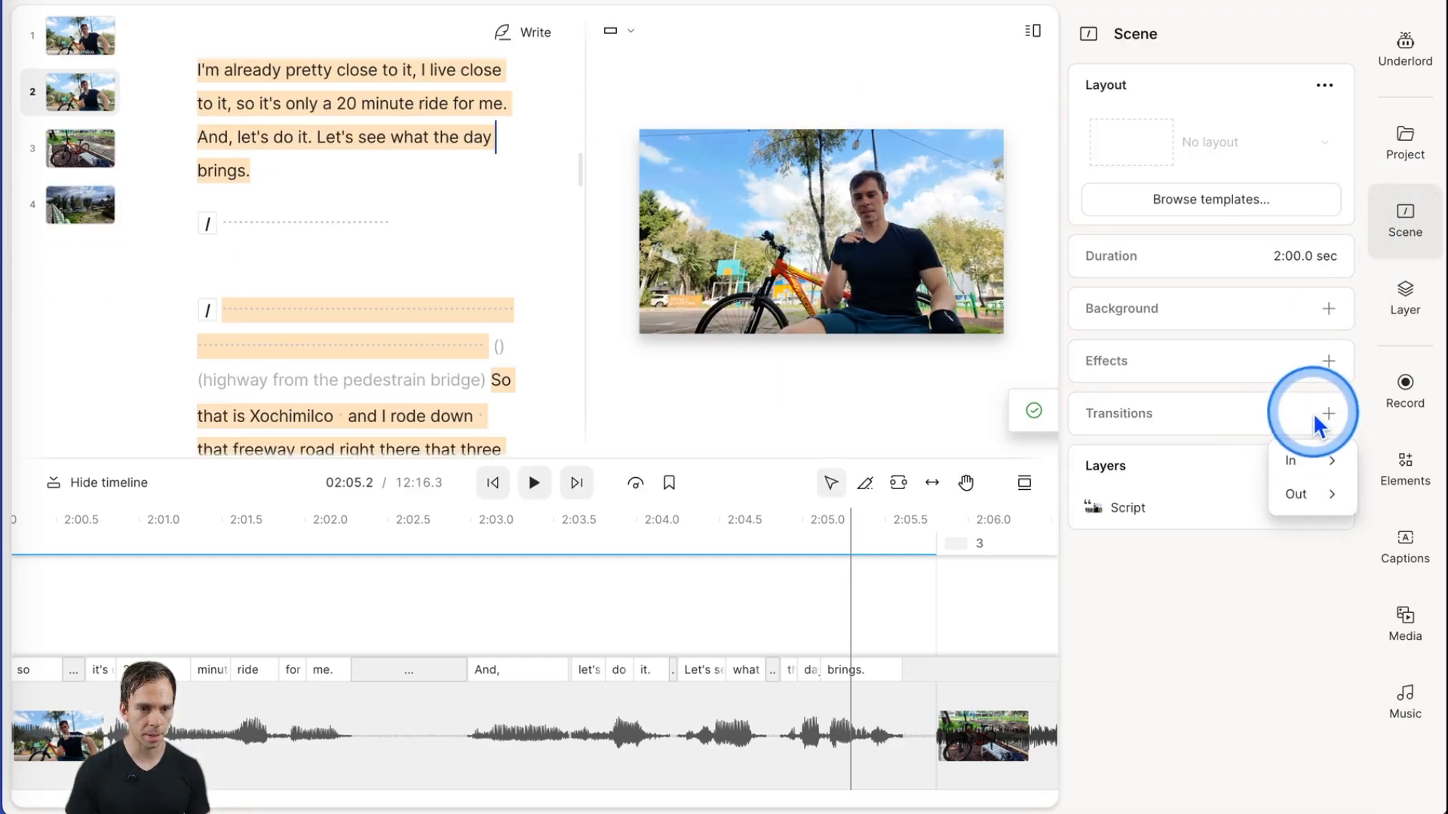
pyautogui.click(1199, 475)
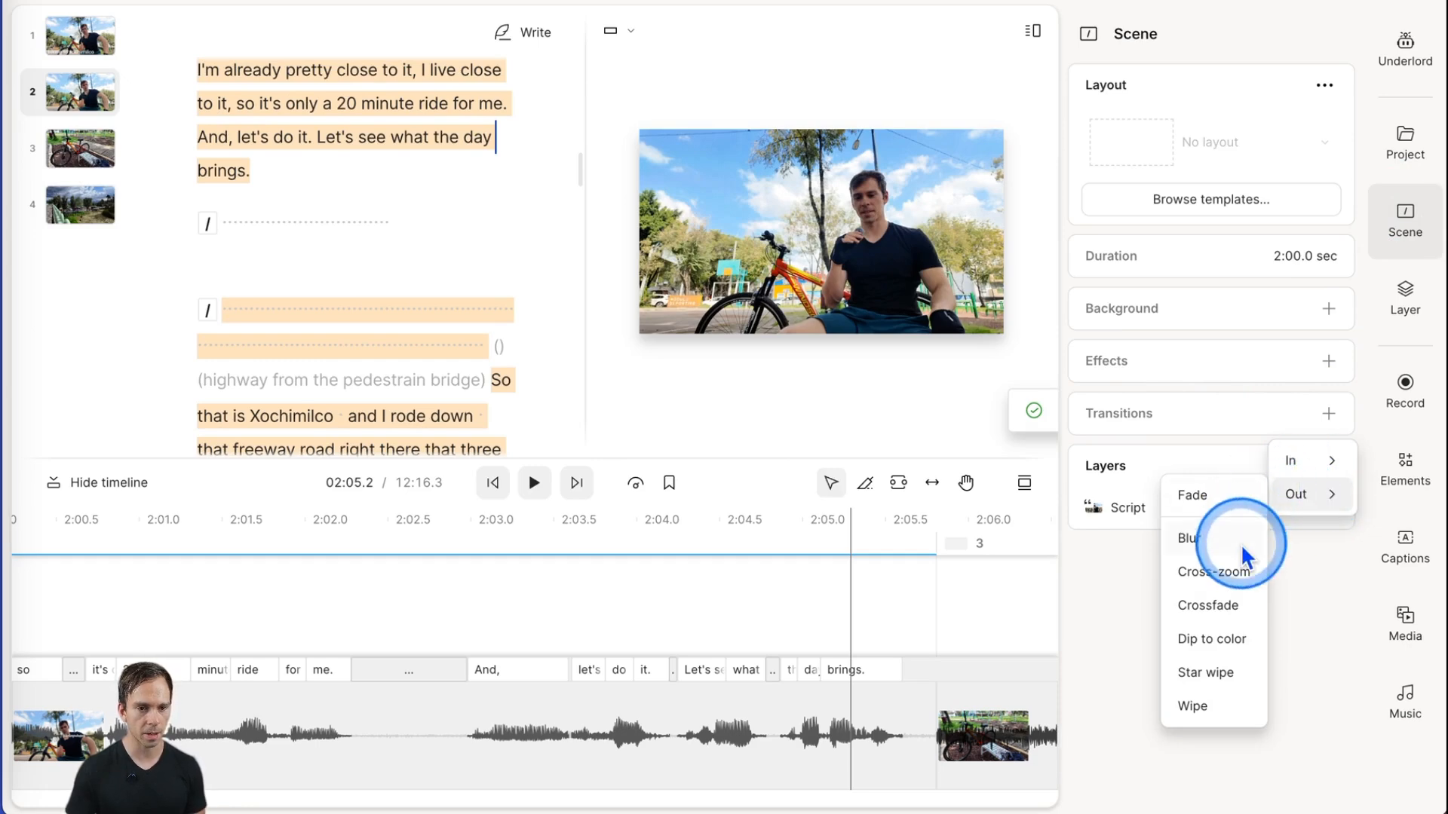
pyautogui.click(1228, 575)
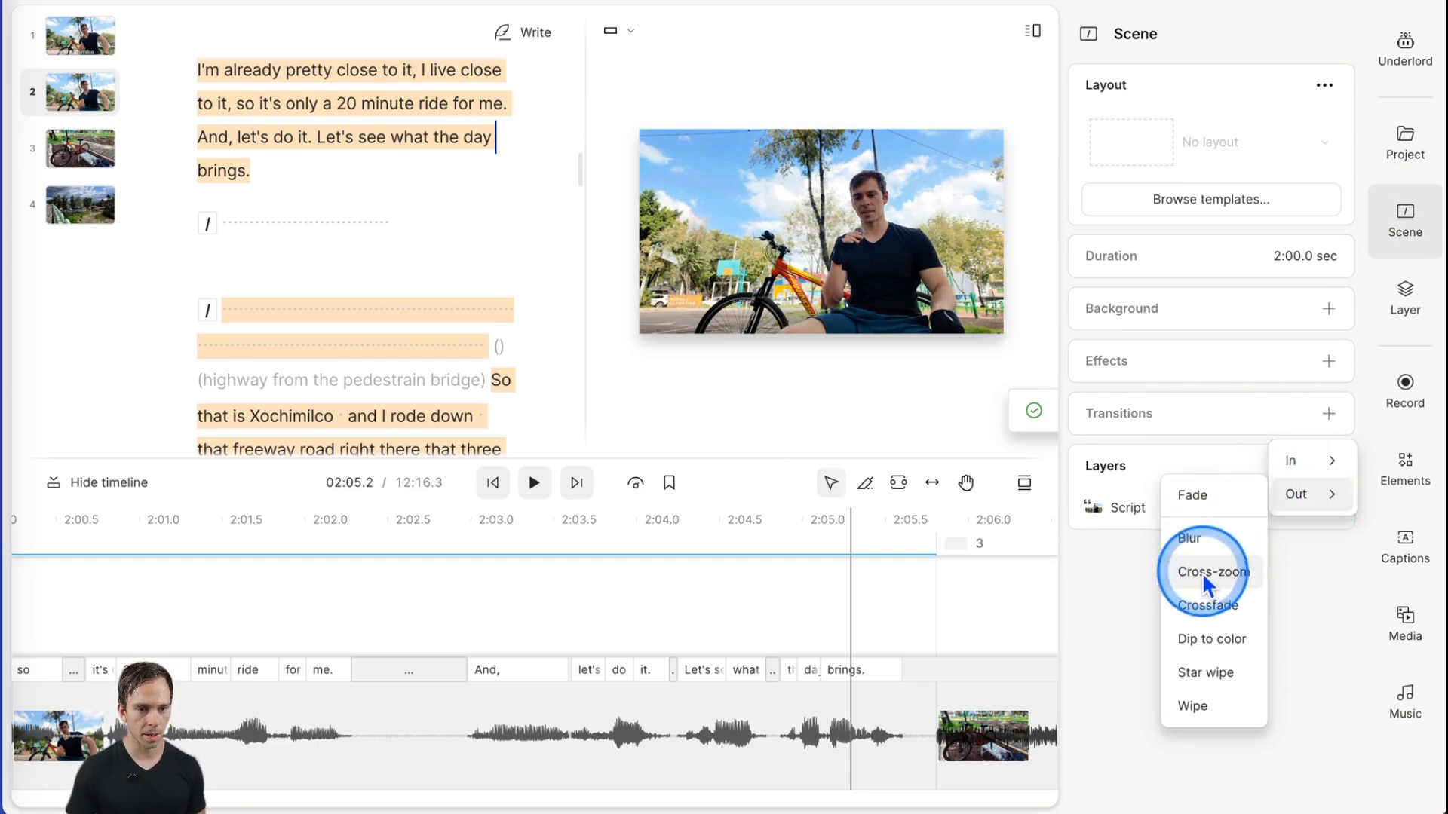
pyautogui.click(1214, 572)
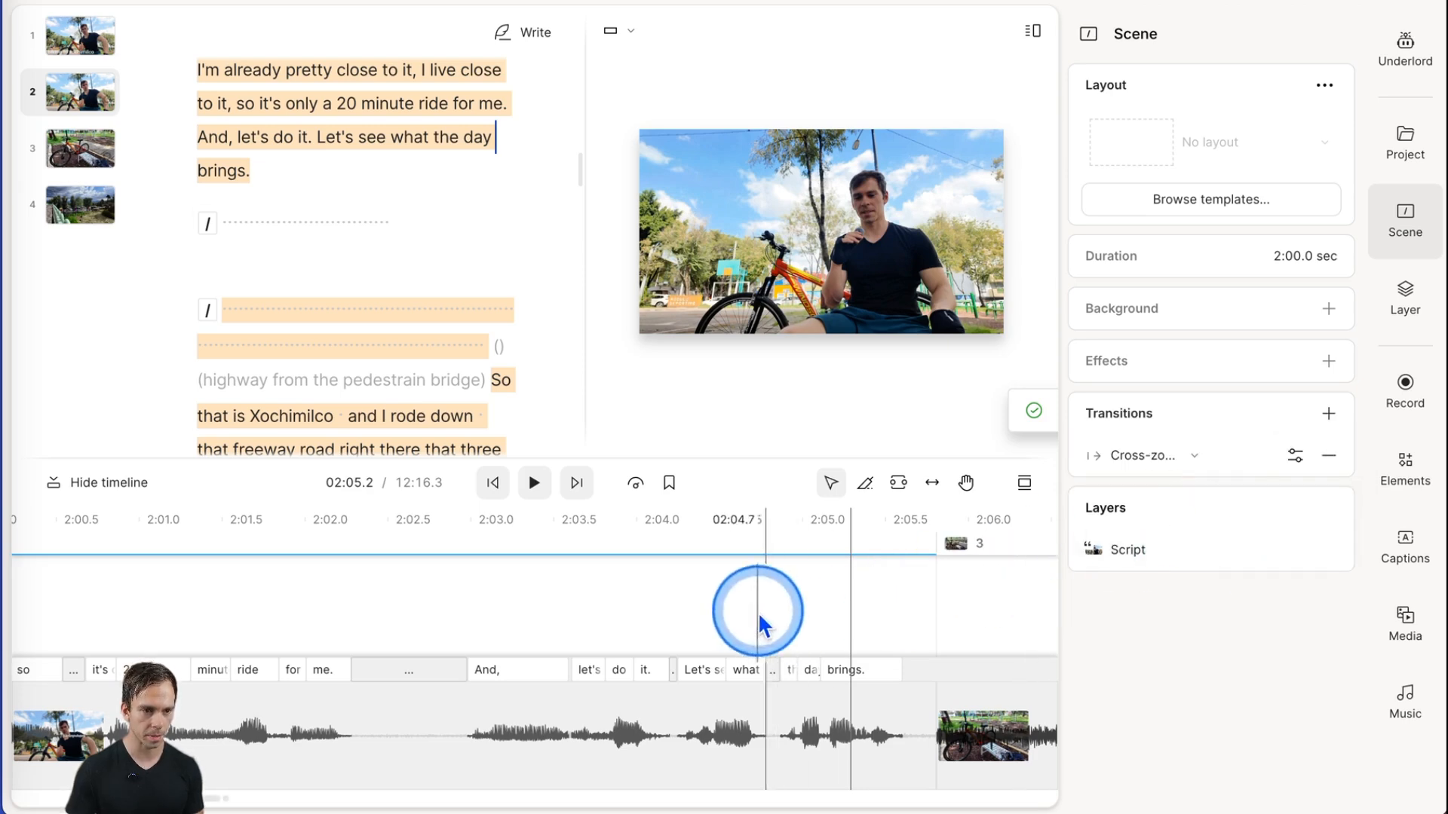
# Play the Cross-zoom from the narration scene and the bike footage that follows it
pyautogui.click(760, 620)
pyautogui.click(608, 511)
pyautogui.click(535, 483)
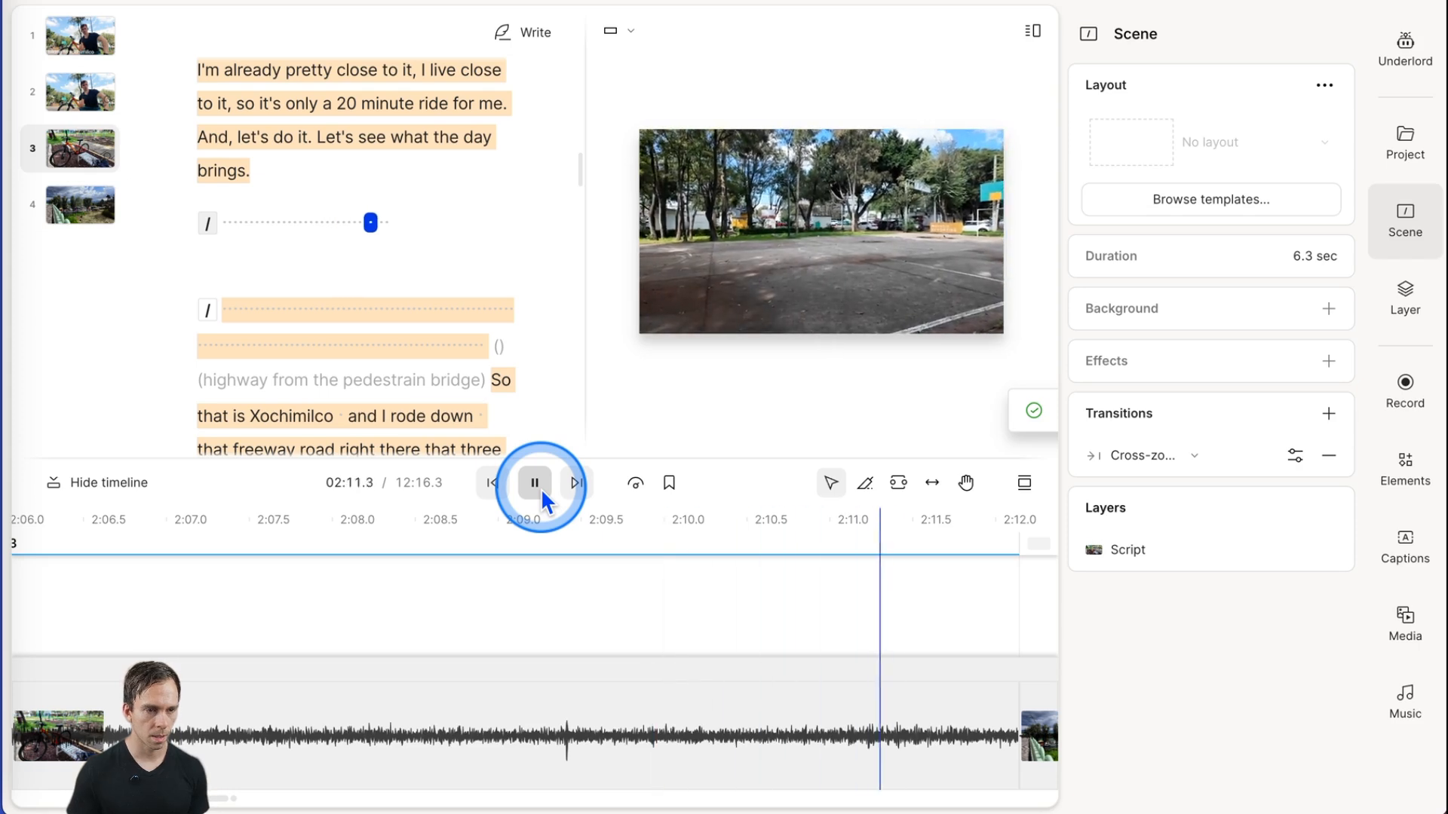
pyautogui.click(541, 487)
pyautogui.click(760, 696)
pyautogui.hscroll(-5, 759, 695)
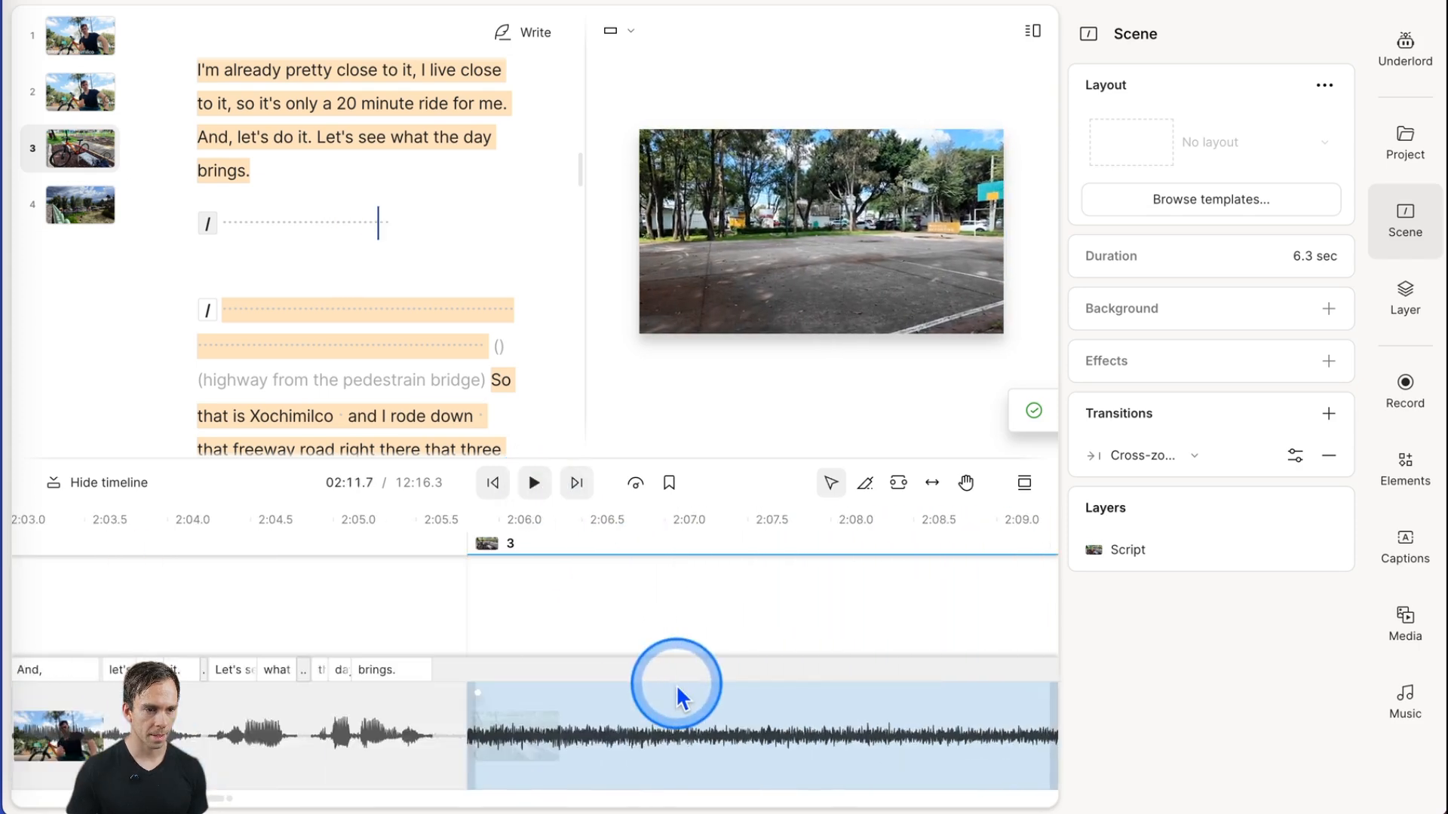
pyautogui.click(503, 601)
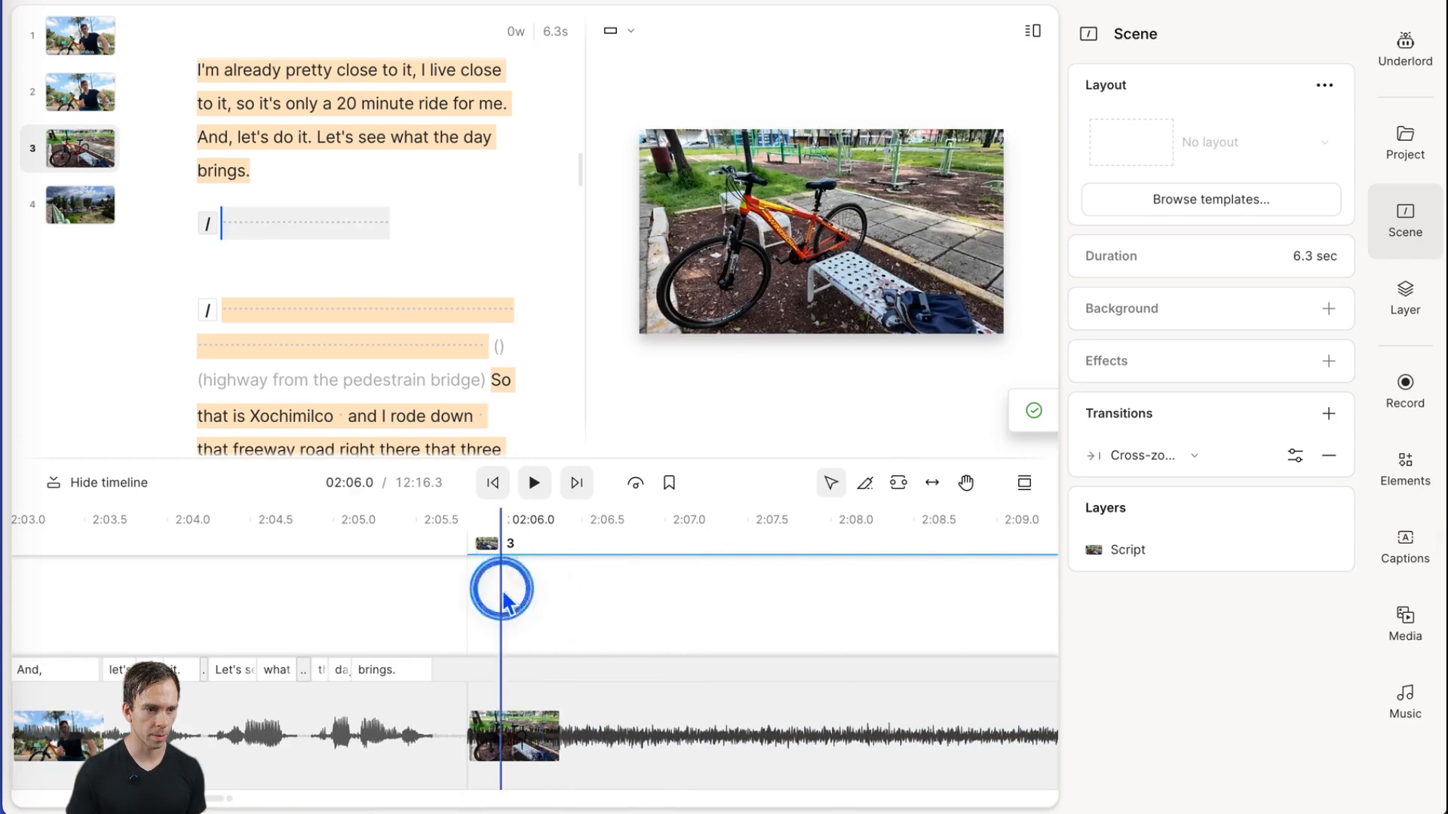
pyautogui.click(525, 487)
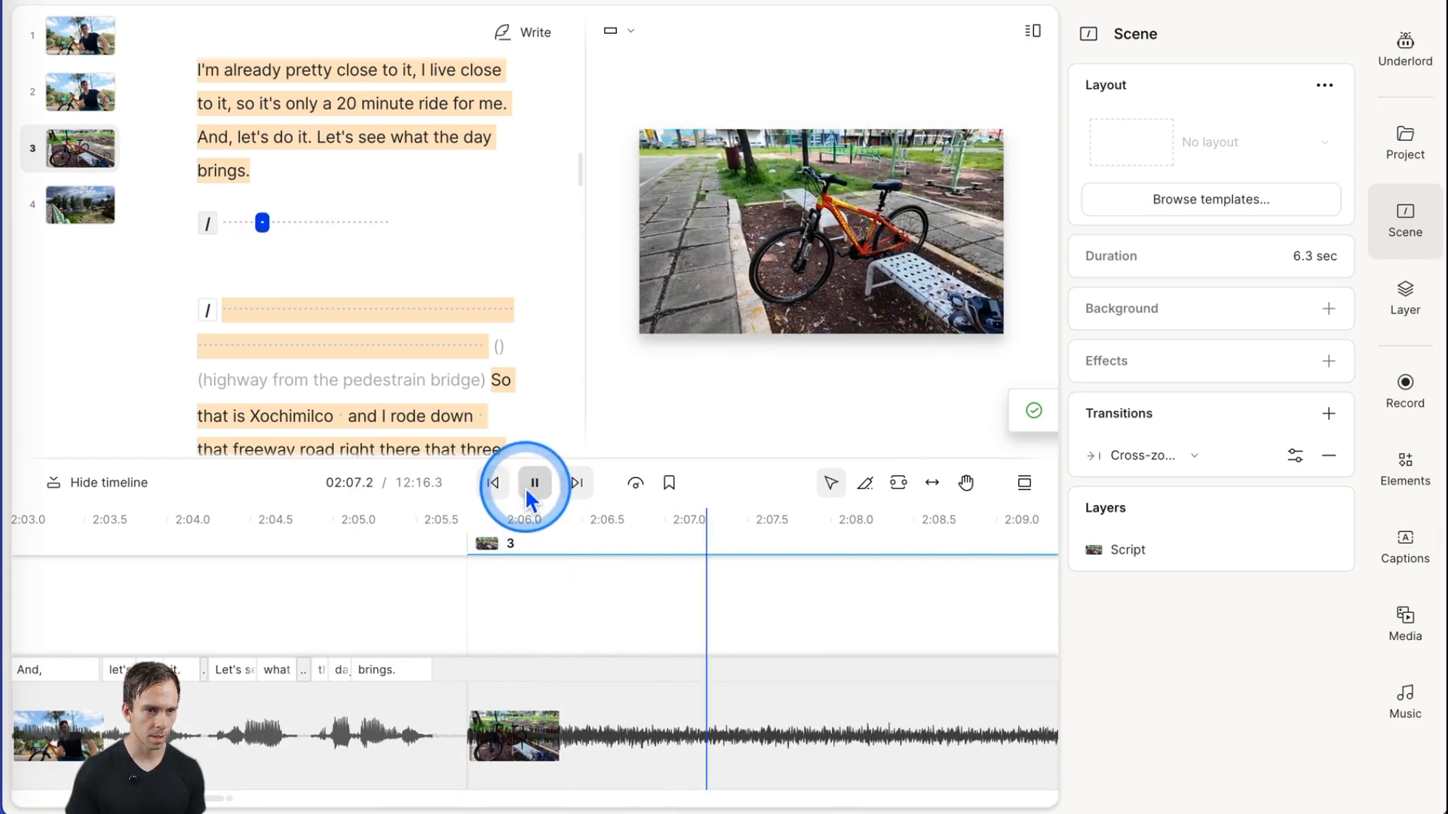
pyautogui.click(525, 487)
# Split the bike clip at 02:08.2, delete the part after the split and play the shortened scene
pyautogui.click(929, 771)
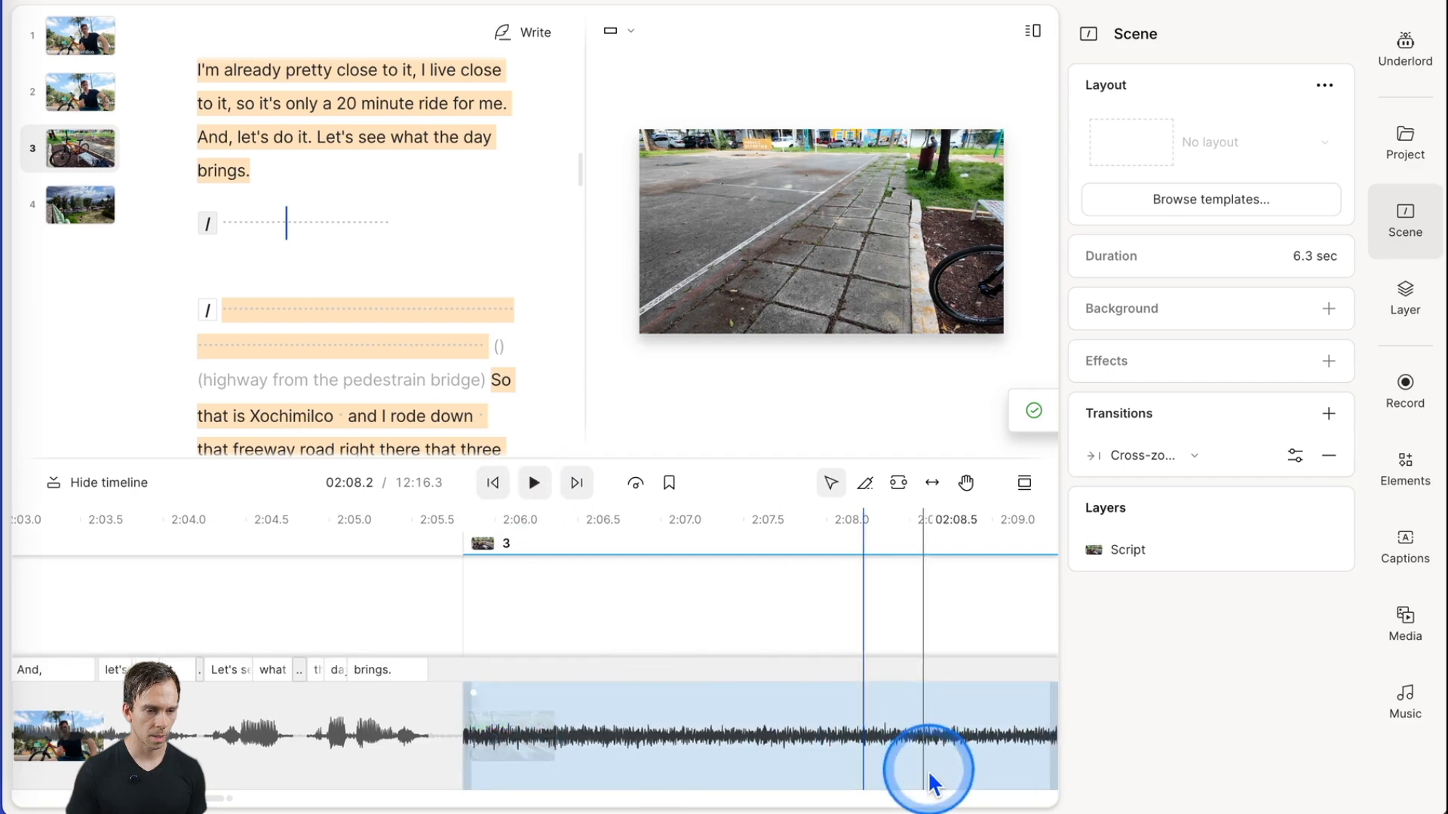
pyautogui.click(870, 736)
pyautogui.press('s')
pyautogui.click(935, 751)
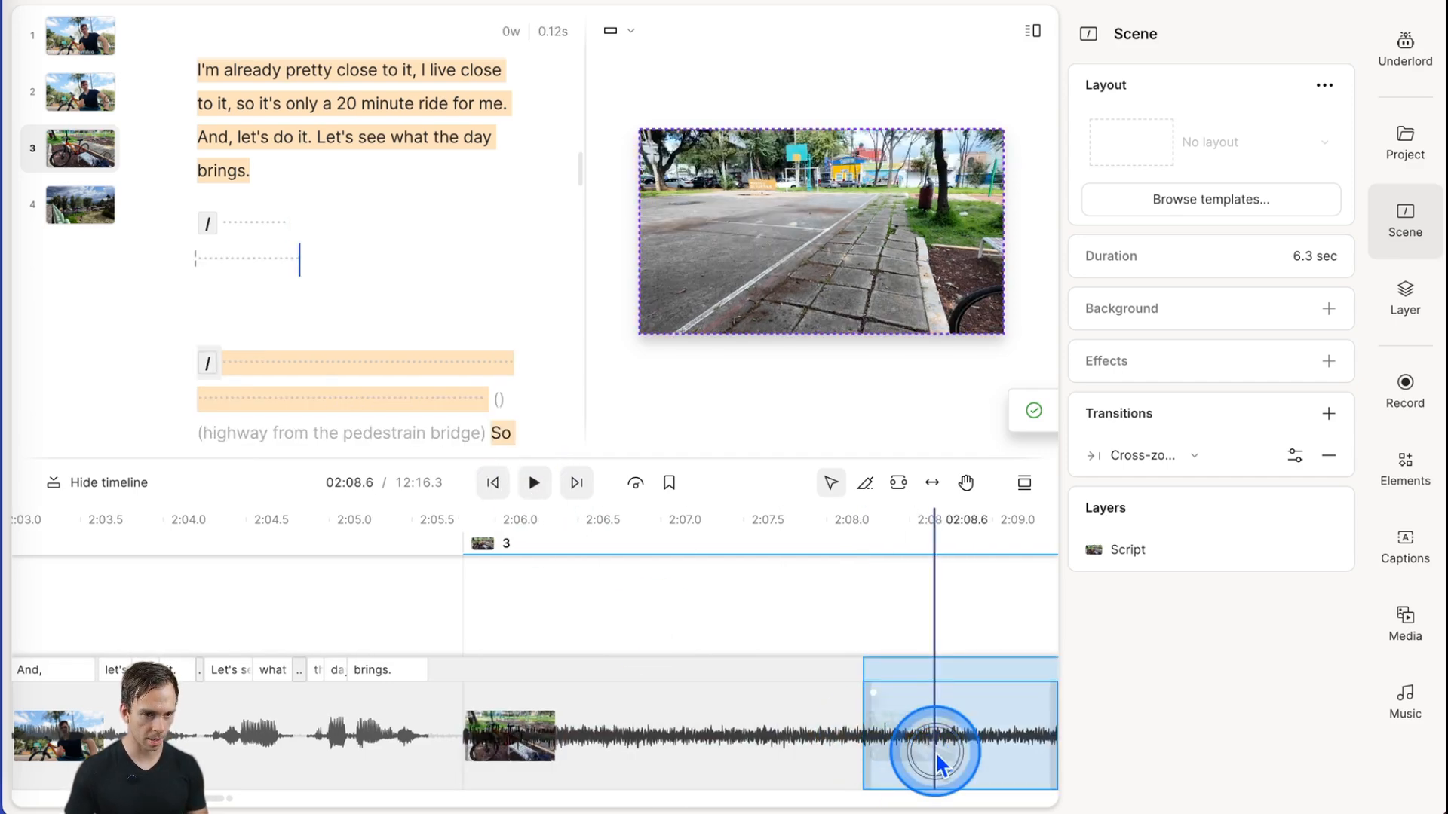
pyautogui.press('Delete')
pyautogui.click(474, 615)
pyautogui.press('space')
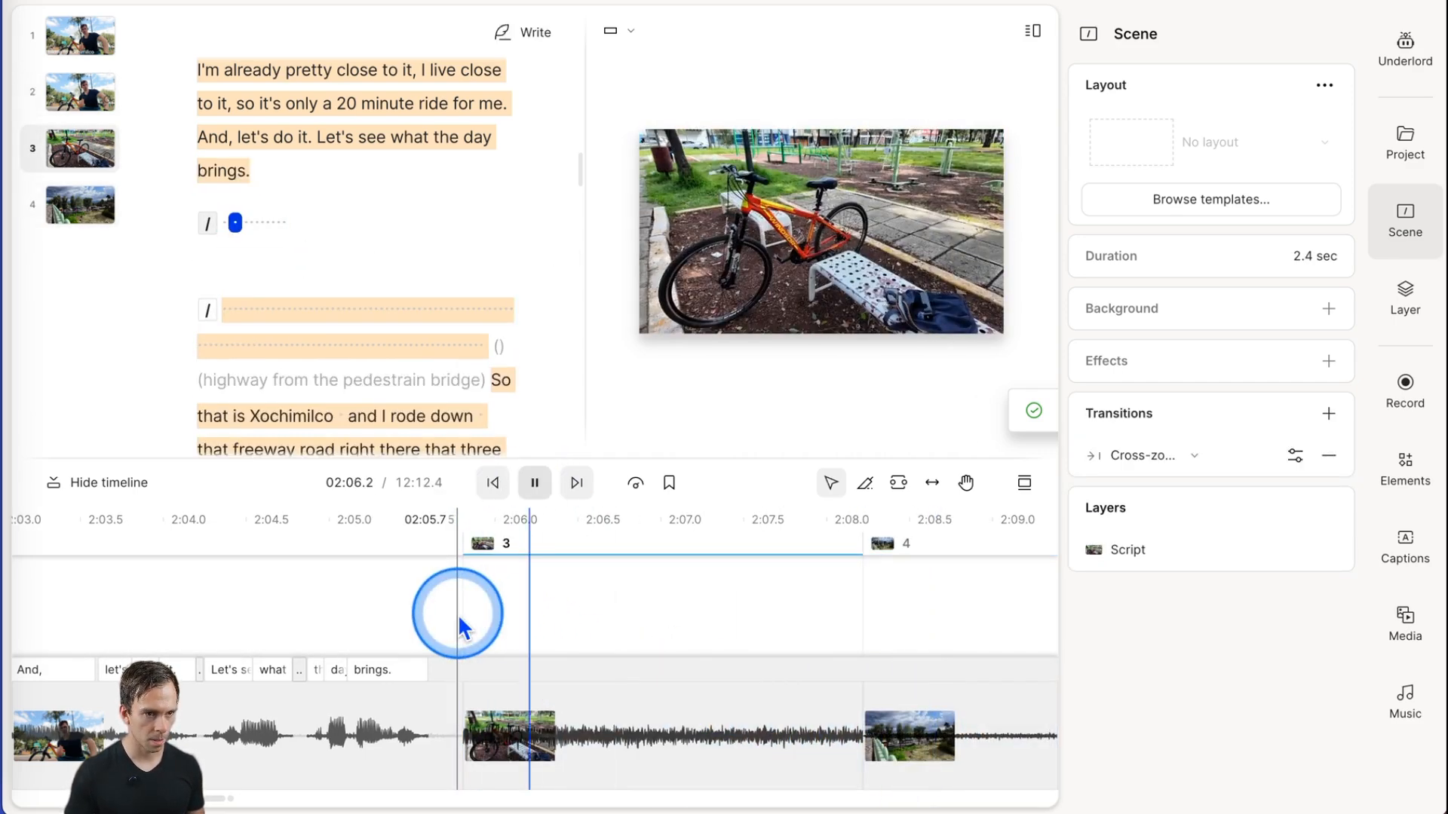
# Change the narration scene's outgoing transition to Crossfade and play through the bike scene into the highway footage
pyautogui.click(443, 614)
pyautogui.click(1285, 370)
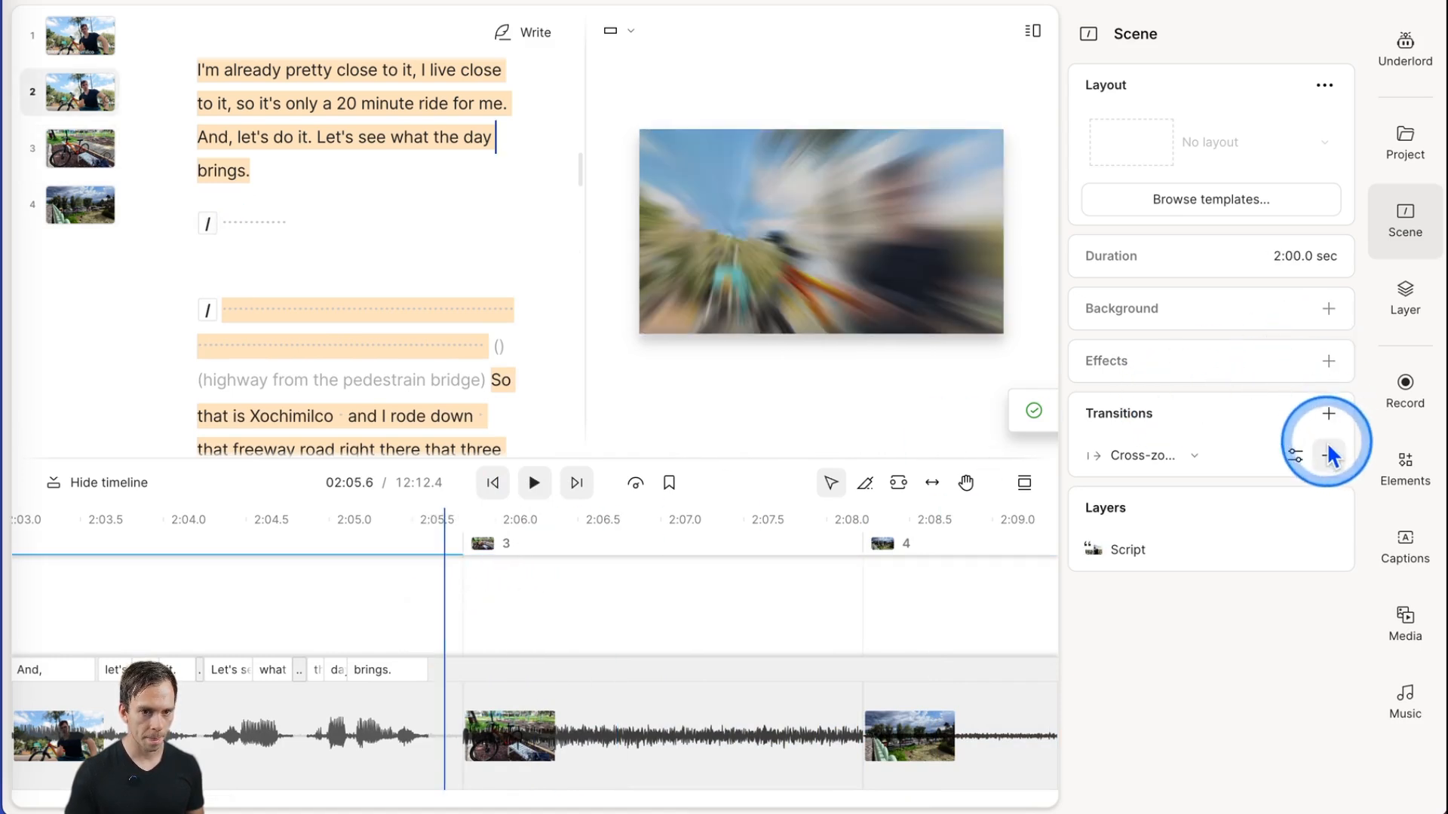
pyautogui.click(1190, 457)
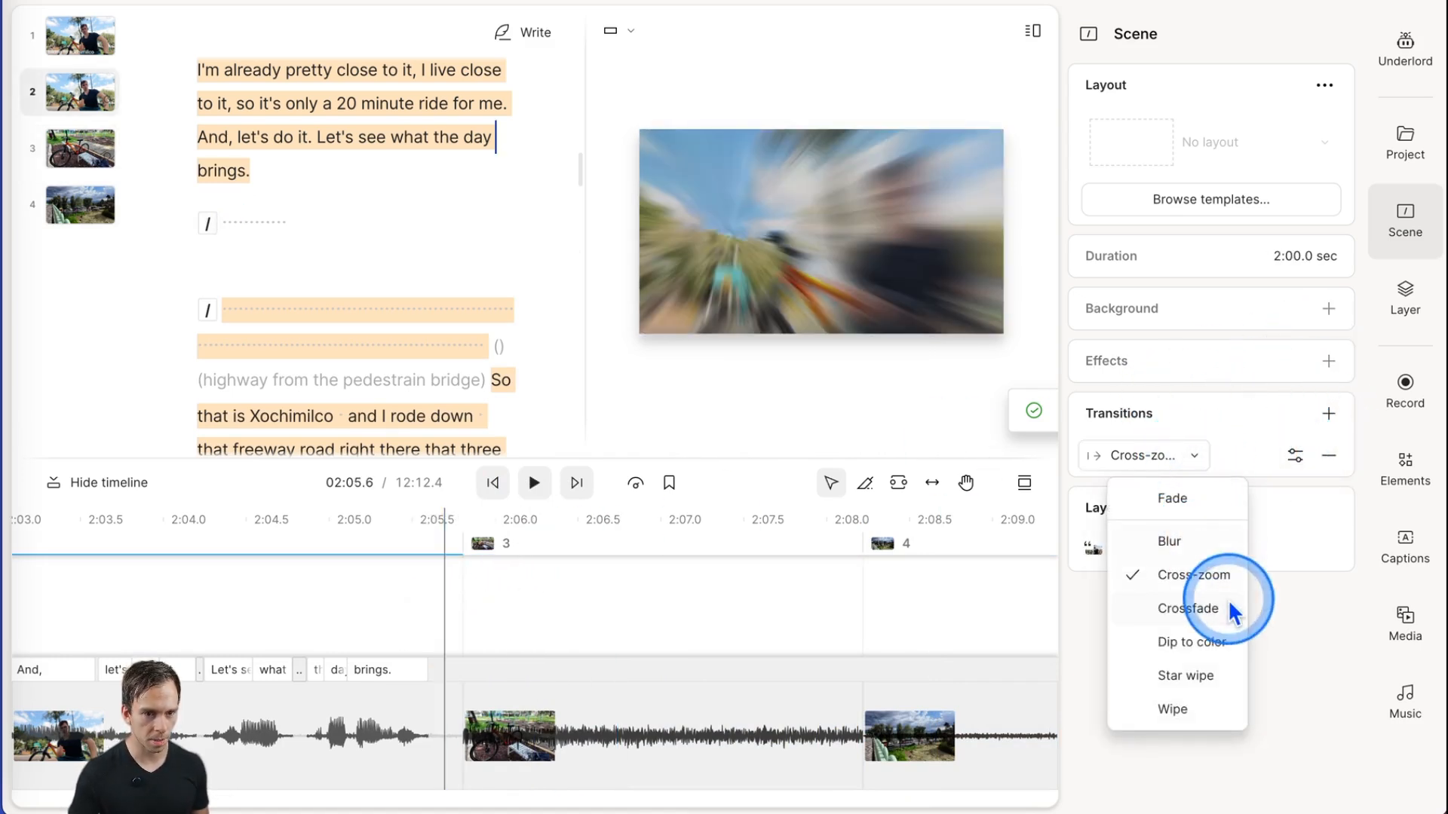
pyautogui.click(1207, 606)
pyautogui.hscroll(-4, 548, 667)
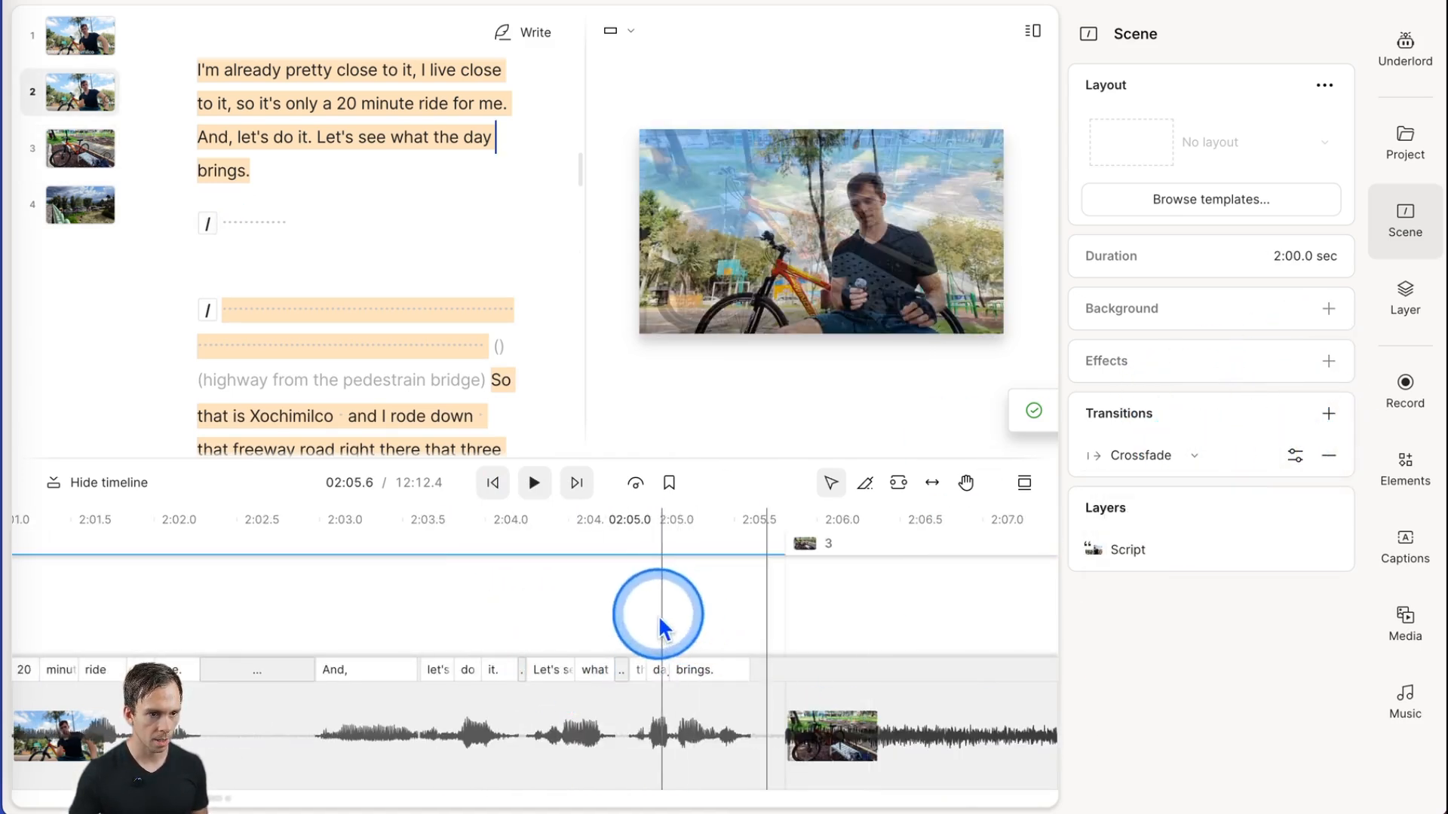
pyautogui.click(641, 616)
pyautogui.press('space')
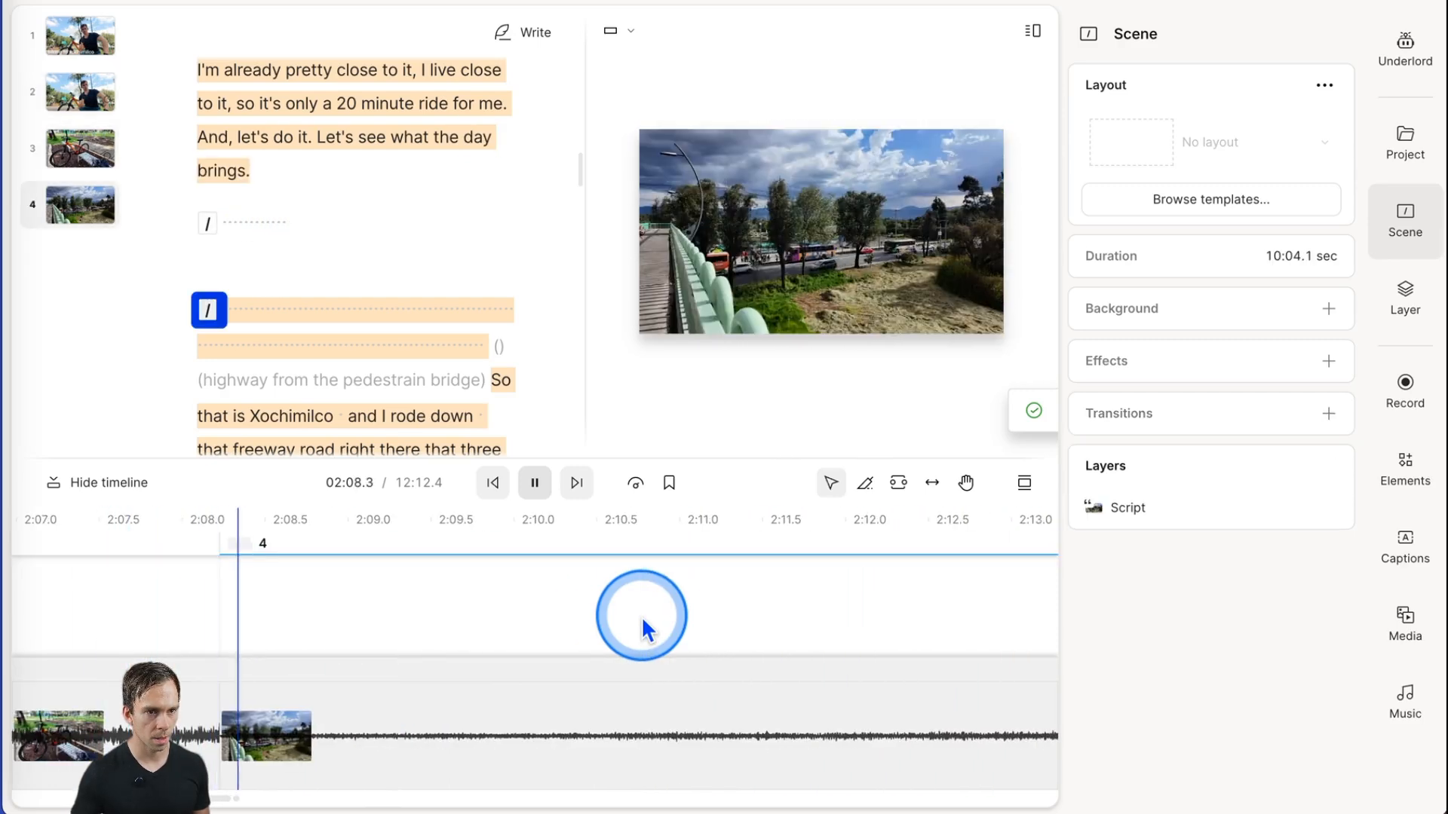
pyautogui.hscroll(-5, 641, 623)
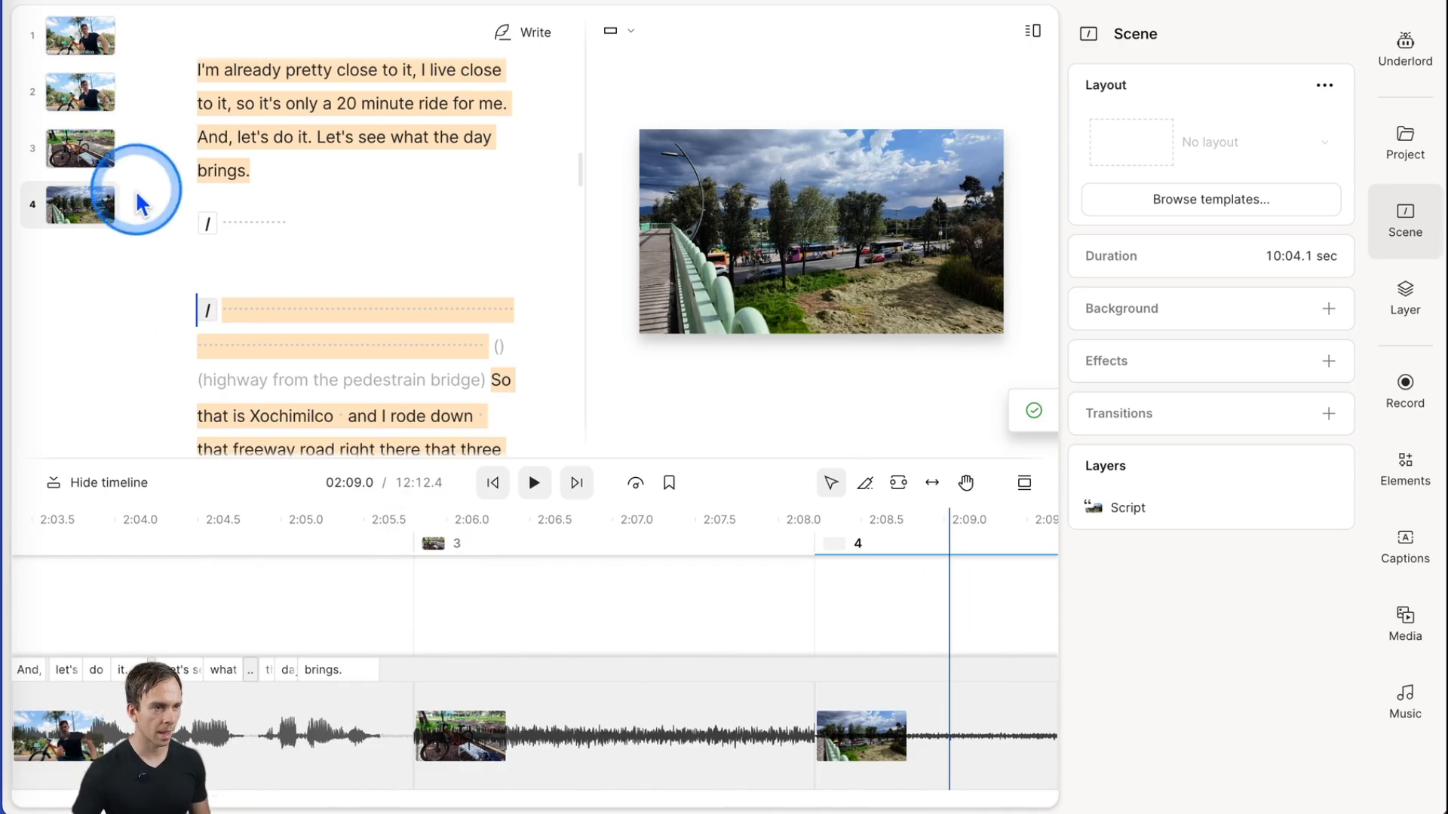
# Delete the bike scene and play the narration scene's transition into the highway footage
pyautogui.click(569, 736)
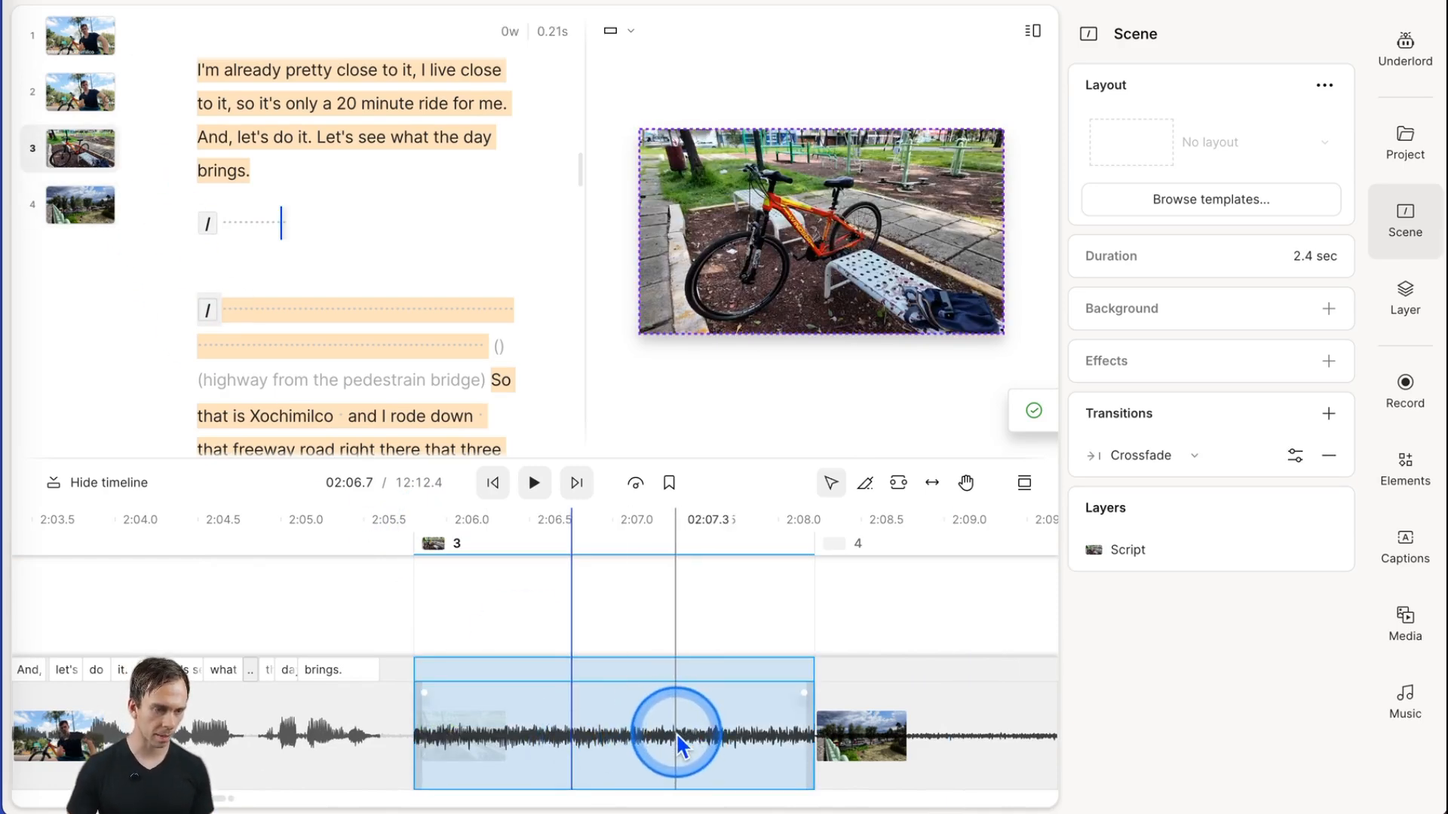
pyautogui.press('Delete')
pyautogui.hscroll(-2, 588, 739)
pyautogui.click(584, 613)
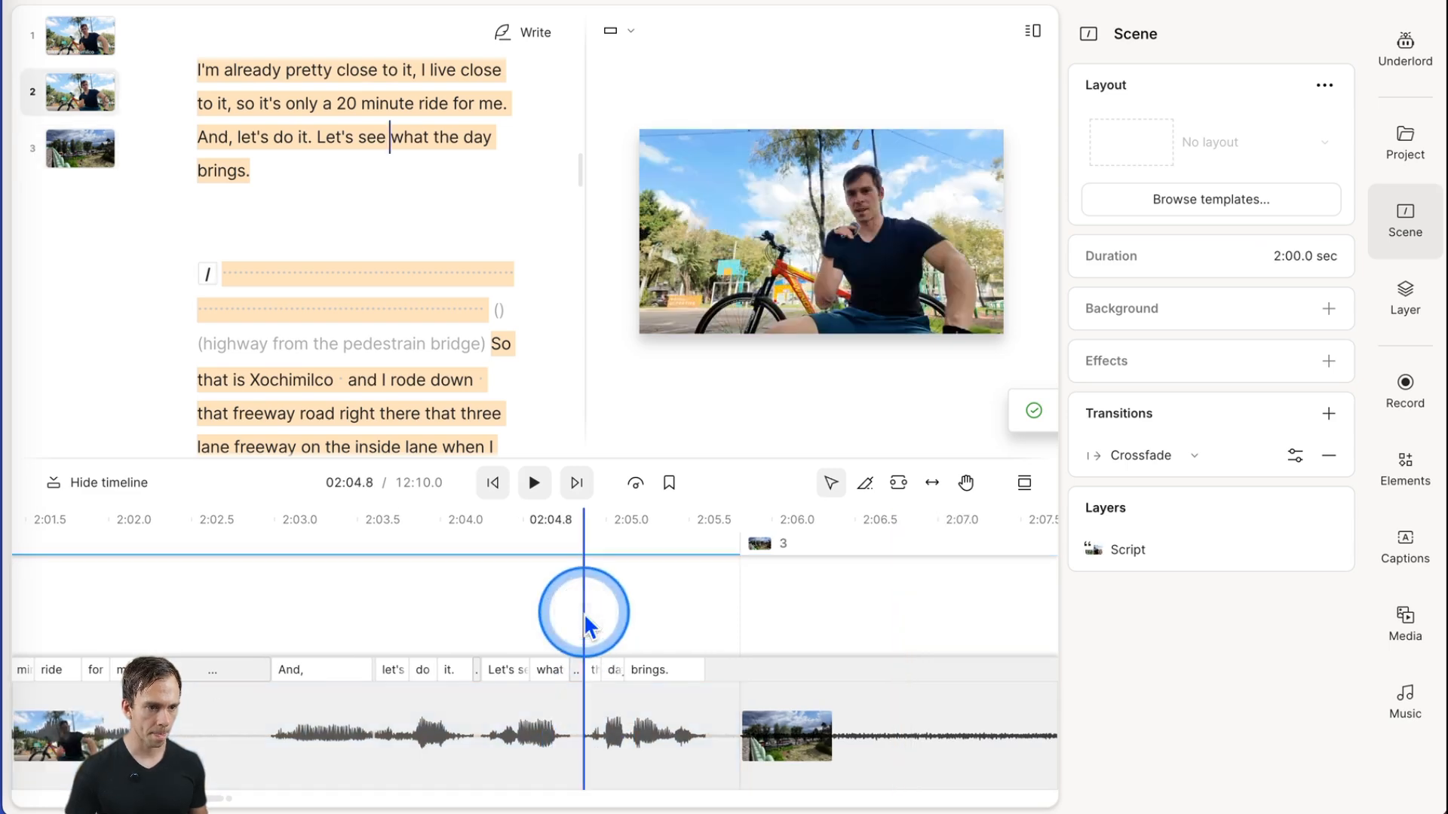
pyautogui.press('space')
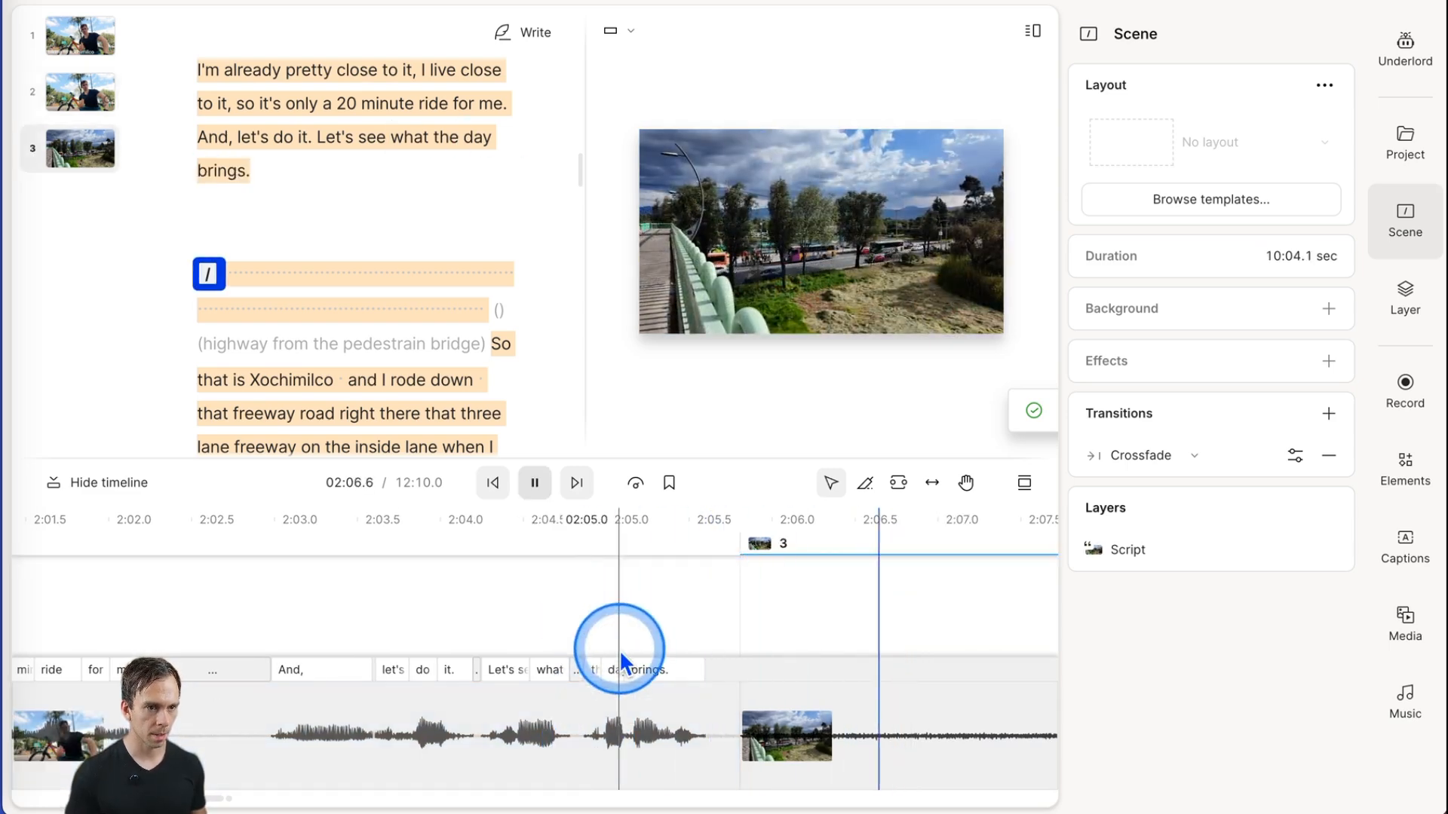
pyautogui.press('space')
# Set the narration scene's outgoing transition to Cross-zoom and play it into the highway footage
pyautogui.click(608, 613)
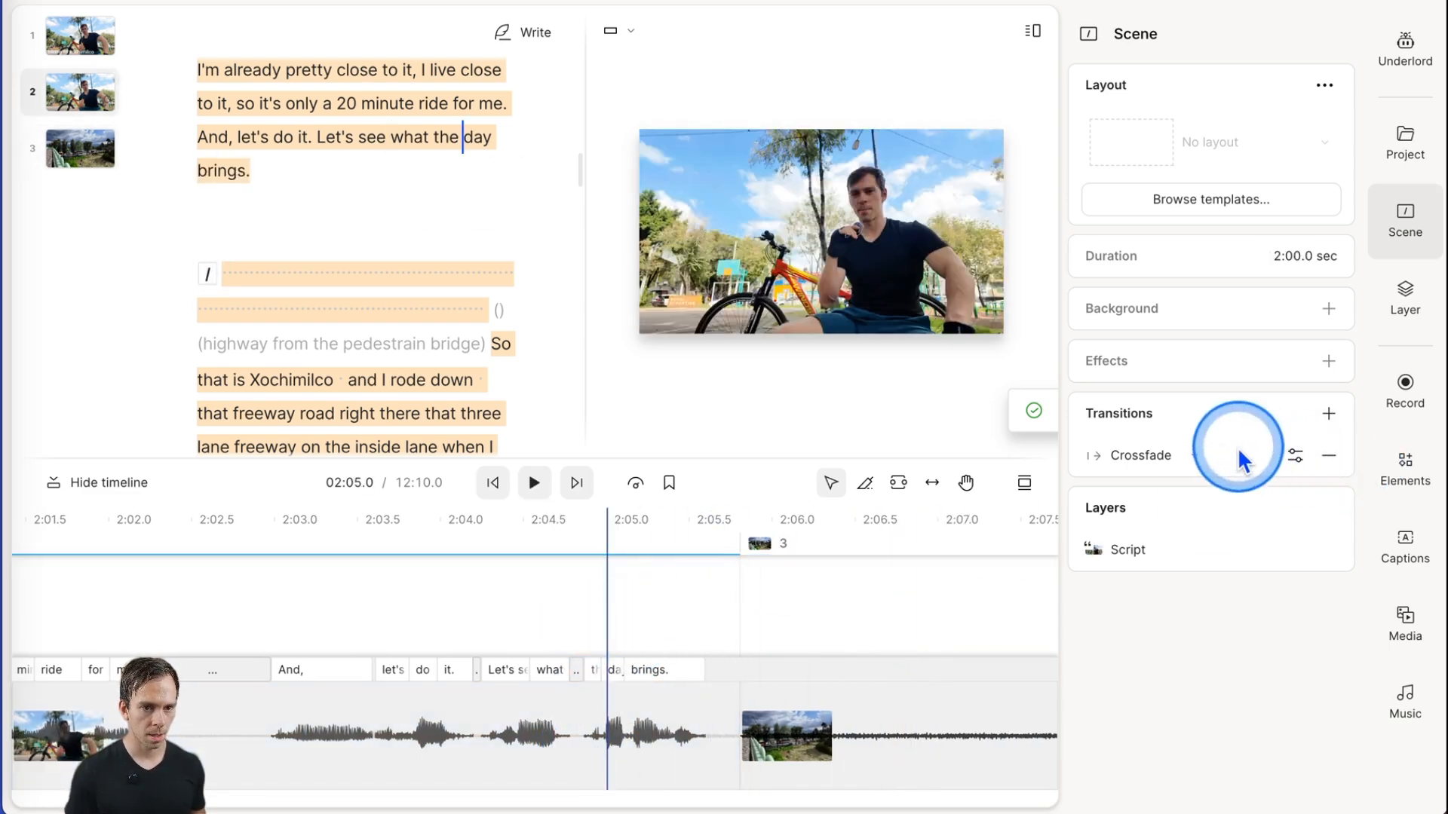
pyautogui.click(1243, 460)
pyautogui.click(1202, 569)
pyautogui.click(593, 618)
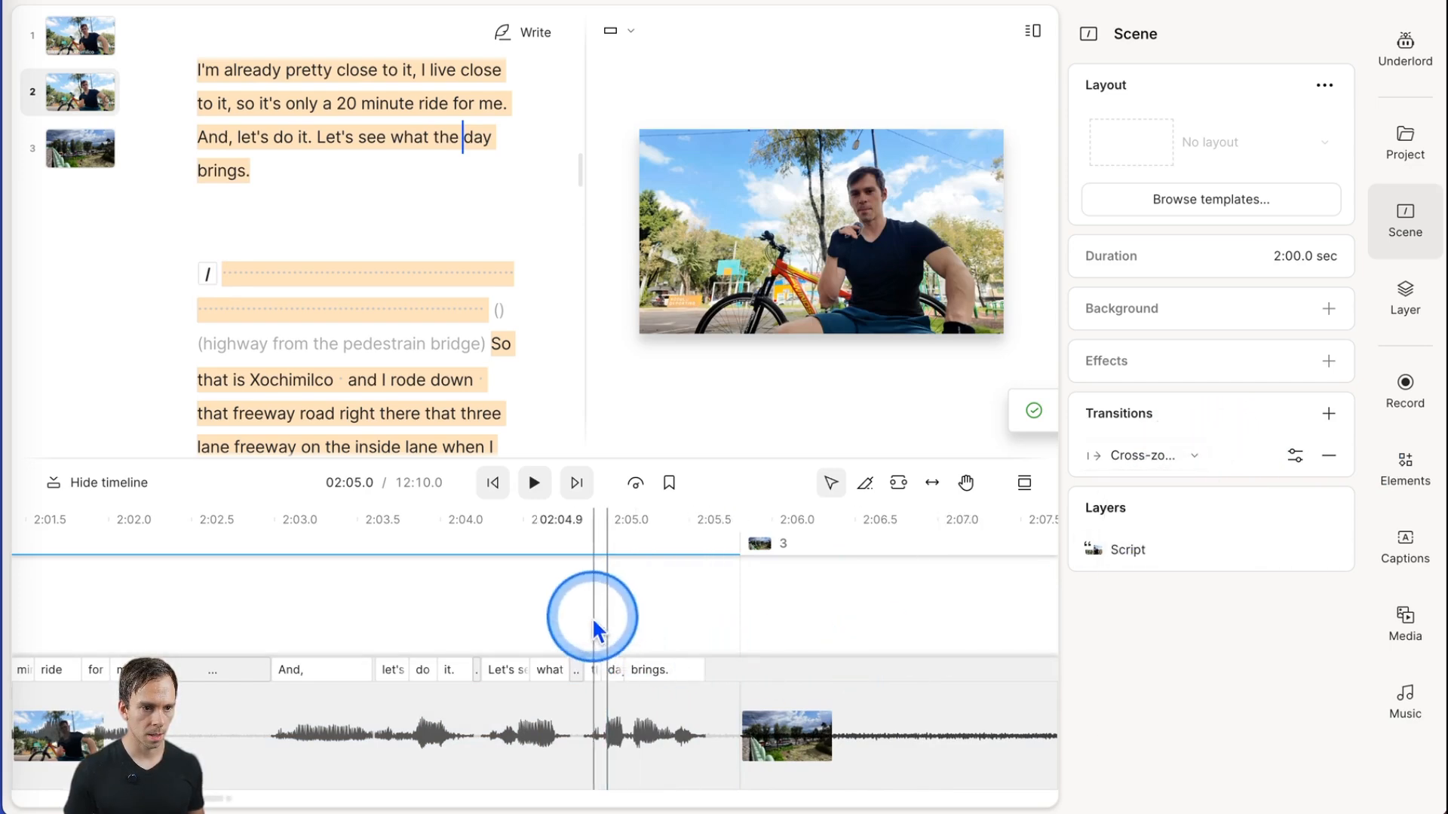
pyautogui.press('space')
# Trim the silent opening of the highway footage so the scene starts at "So that is Xochimilco"
pyautogui.click(922, 736)
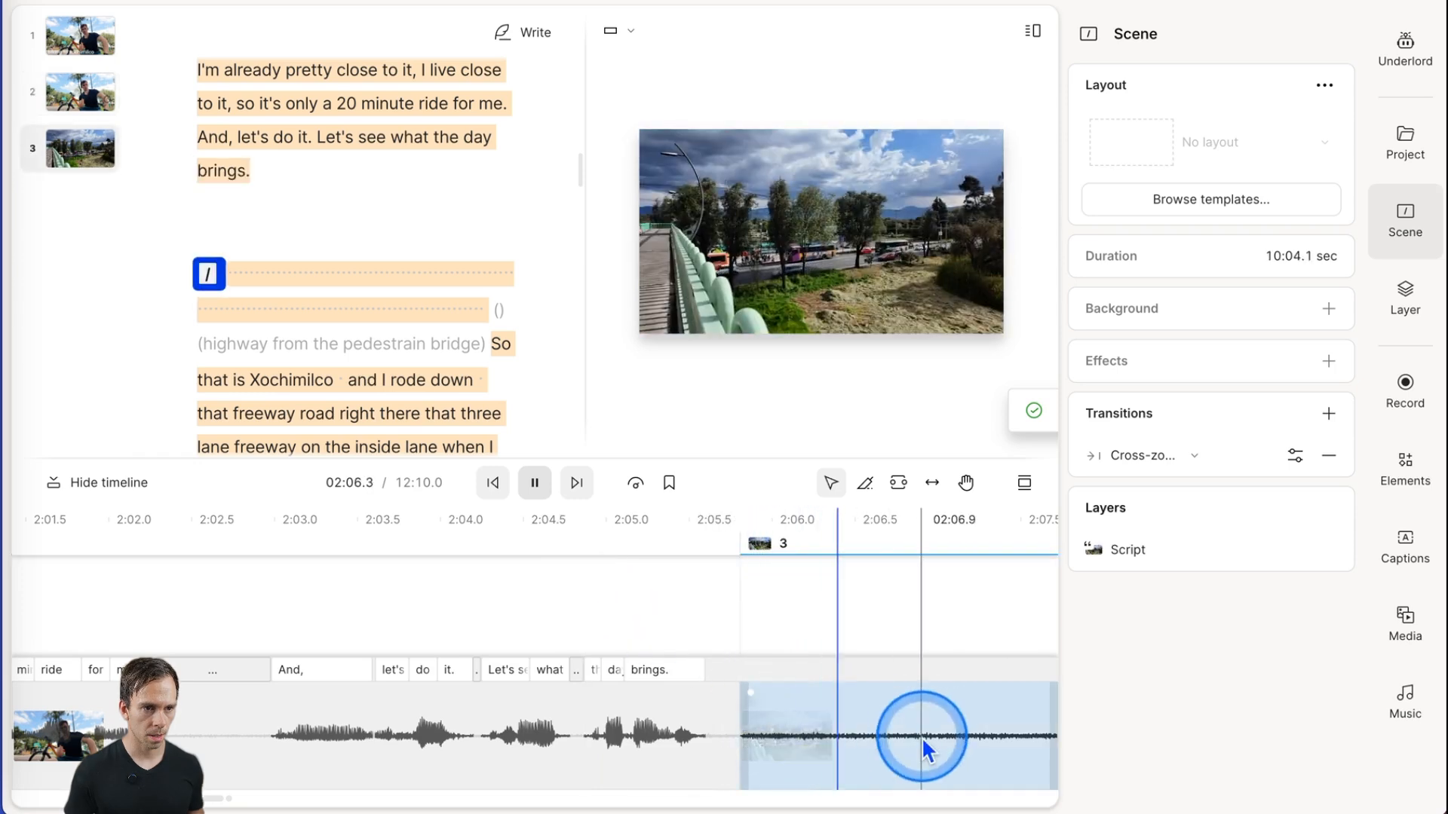
pyautogui.scroll(-5, 907, 721)
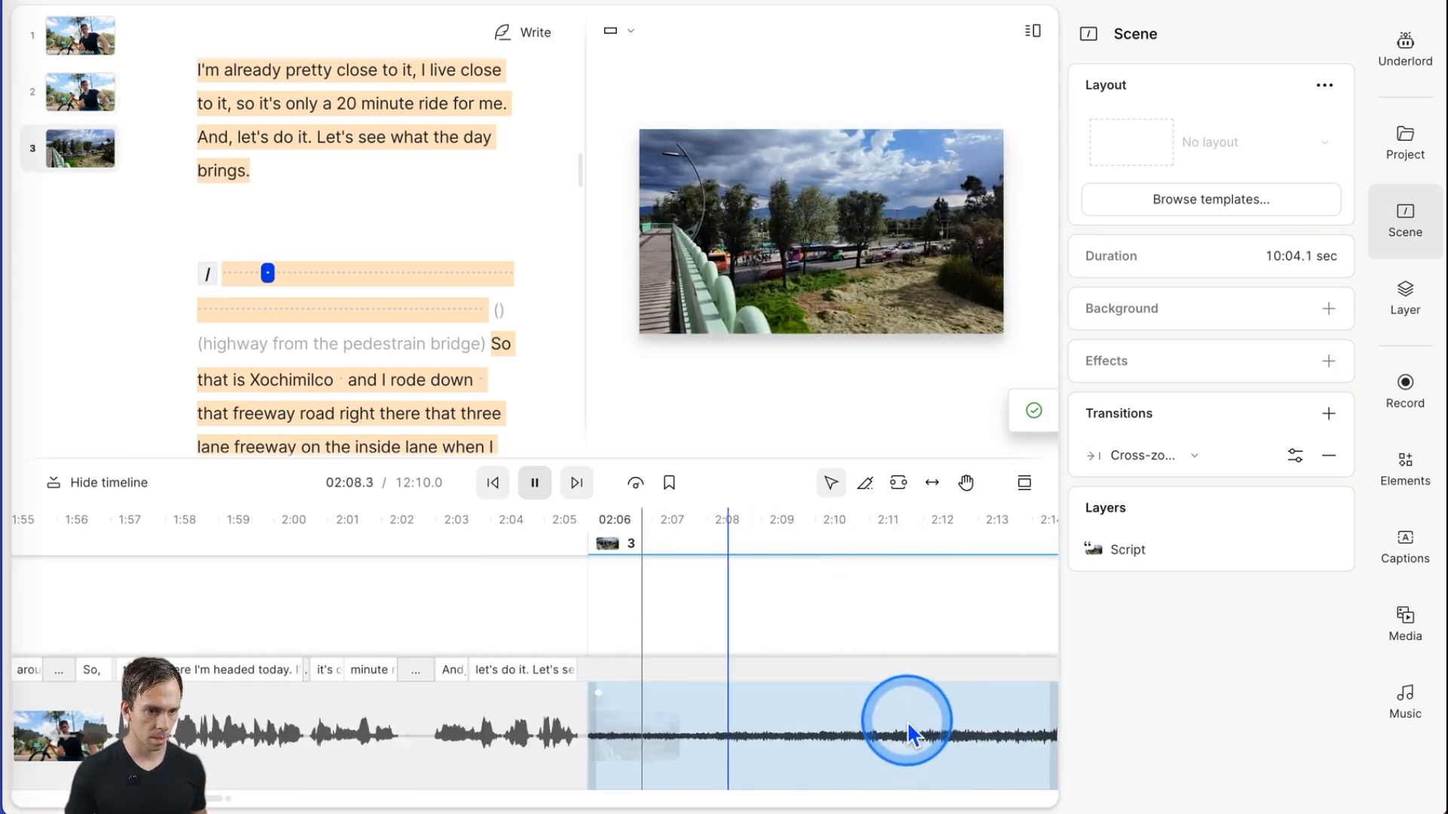
pyautogui.scroll(-5, 907, 721)
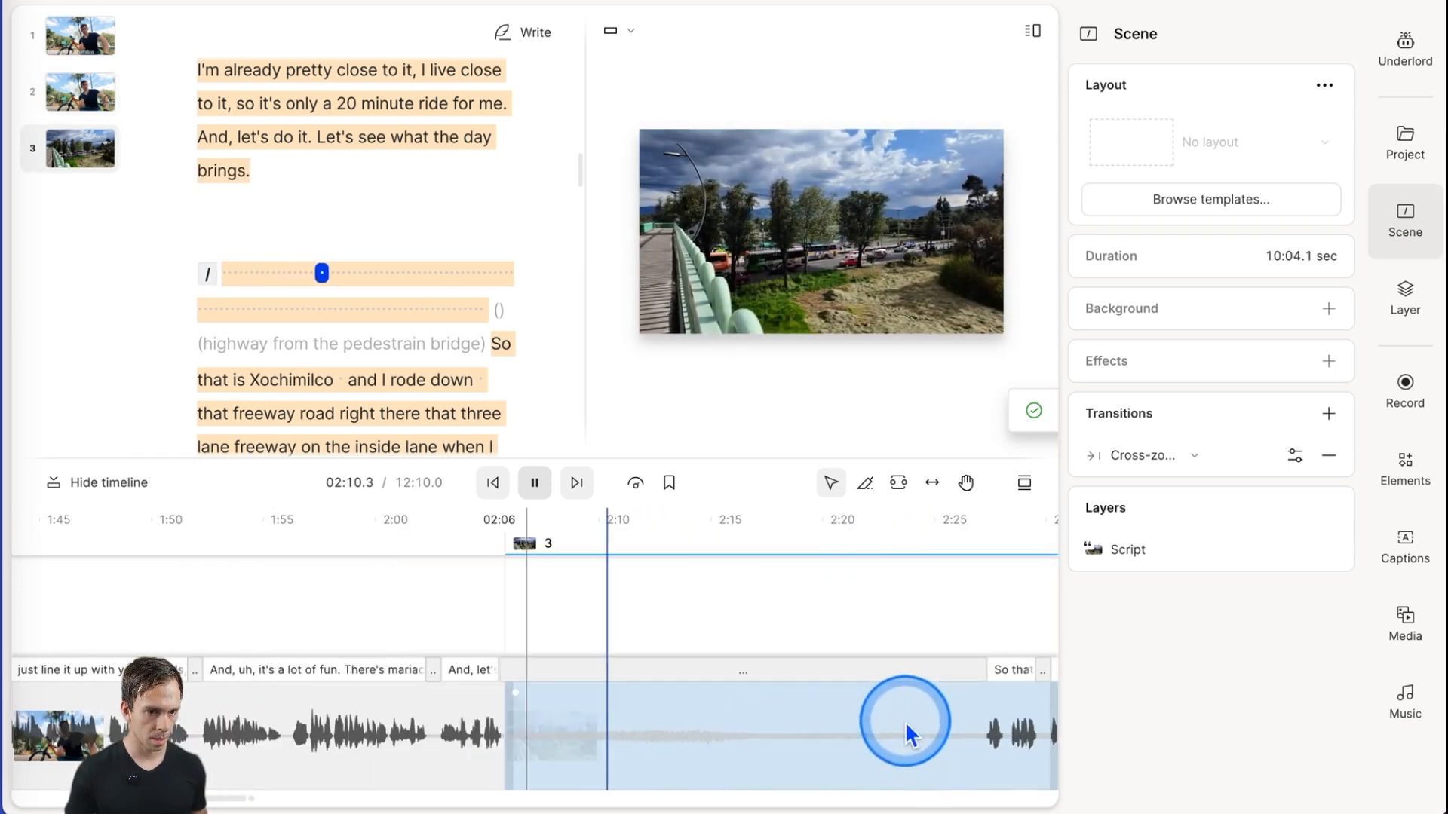
pyautogui.press('space')
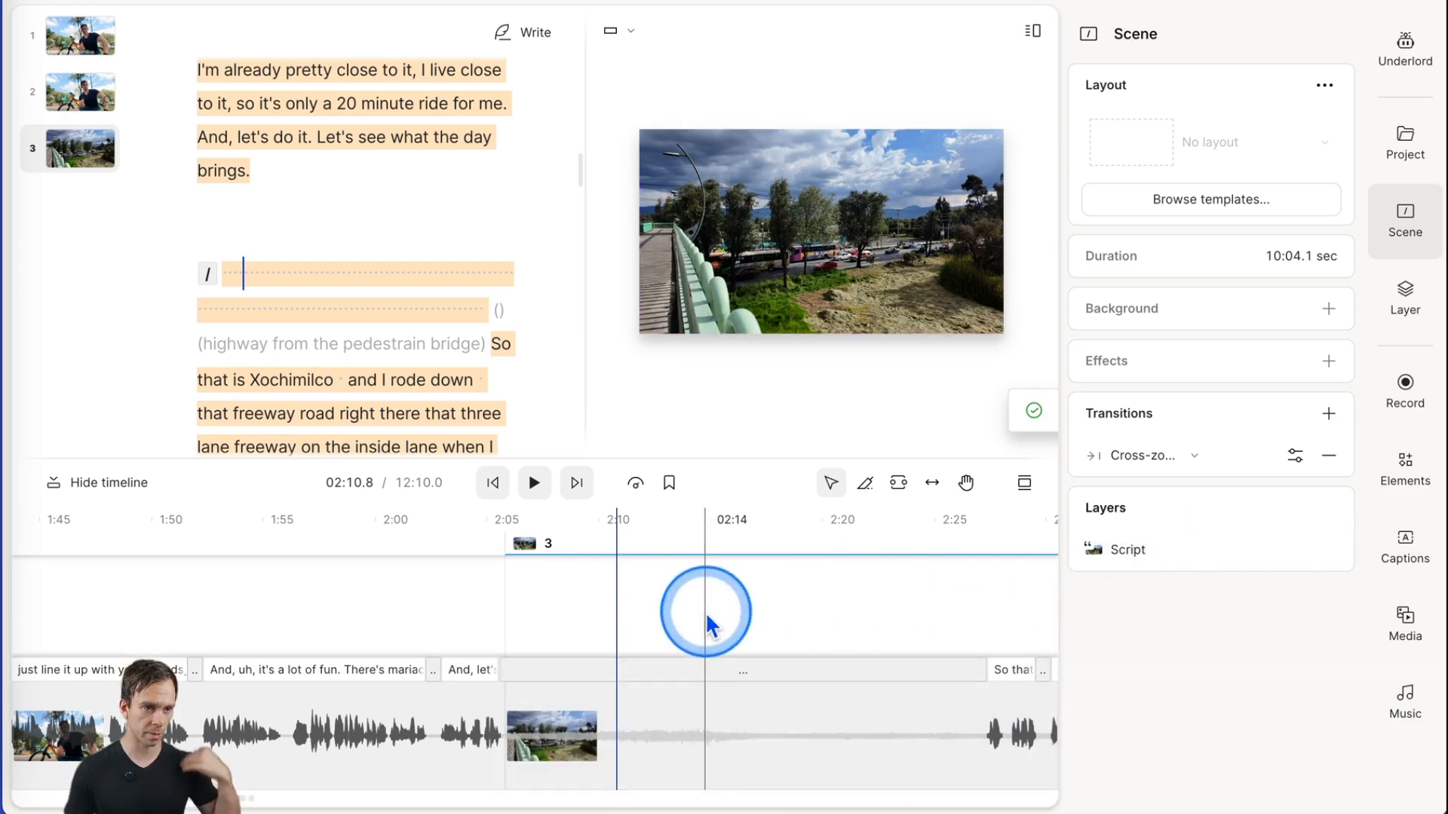
pyautogui.click(654, 713)
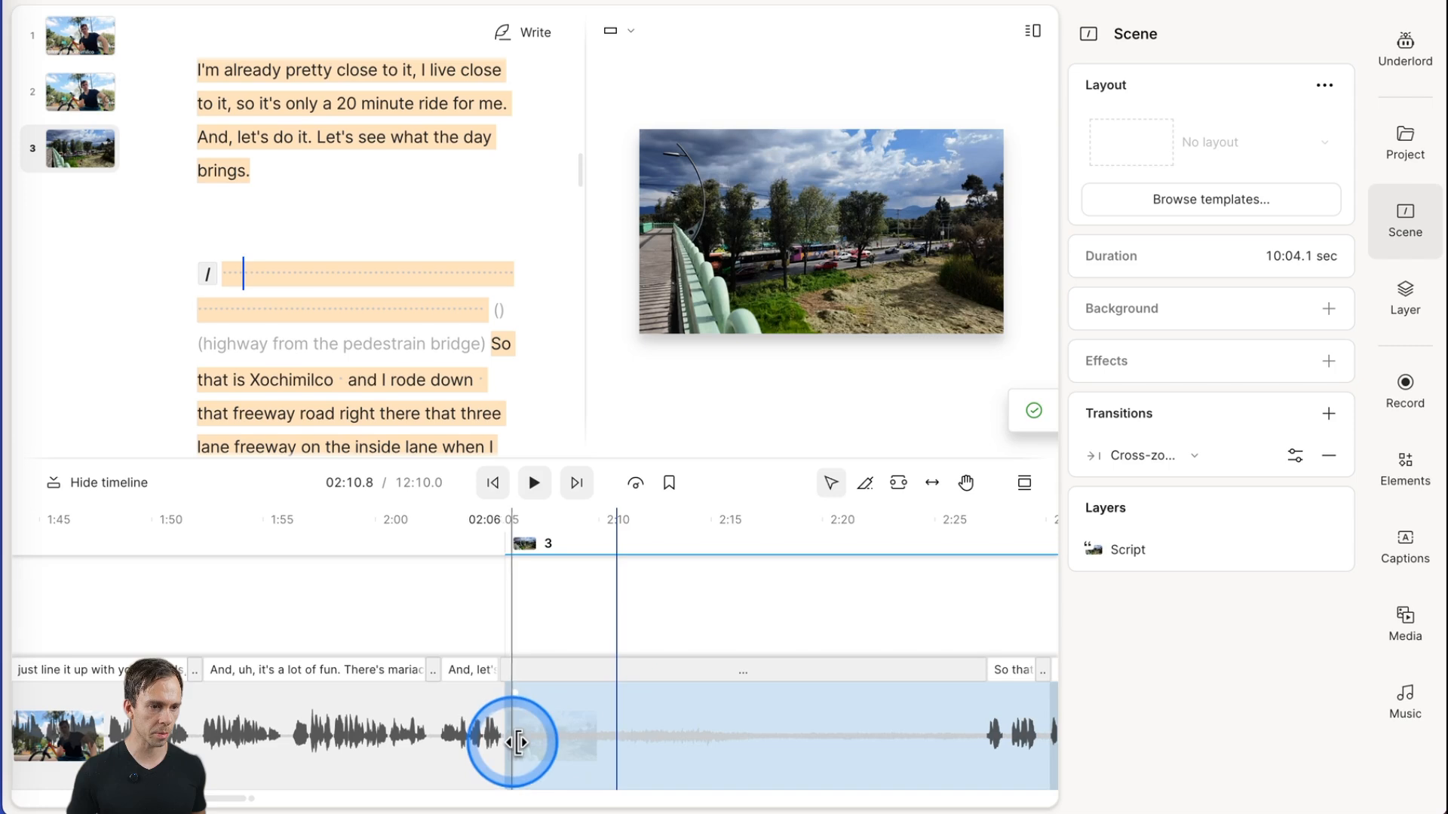
pyautogui.moveTo(519, 743); pyautogui.dragTo(1006, 738)
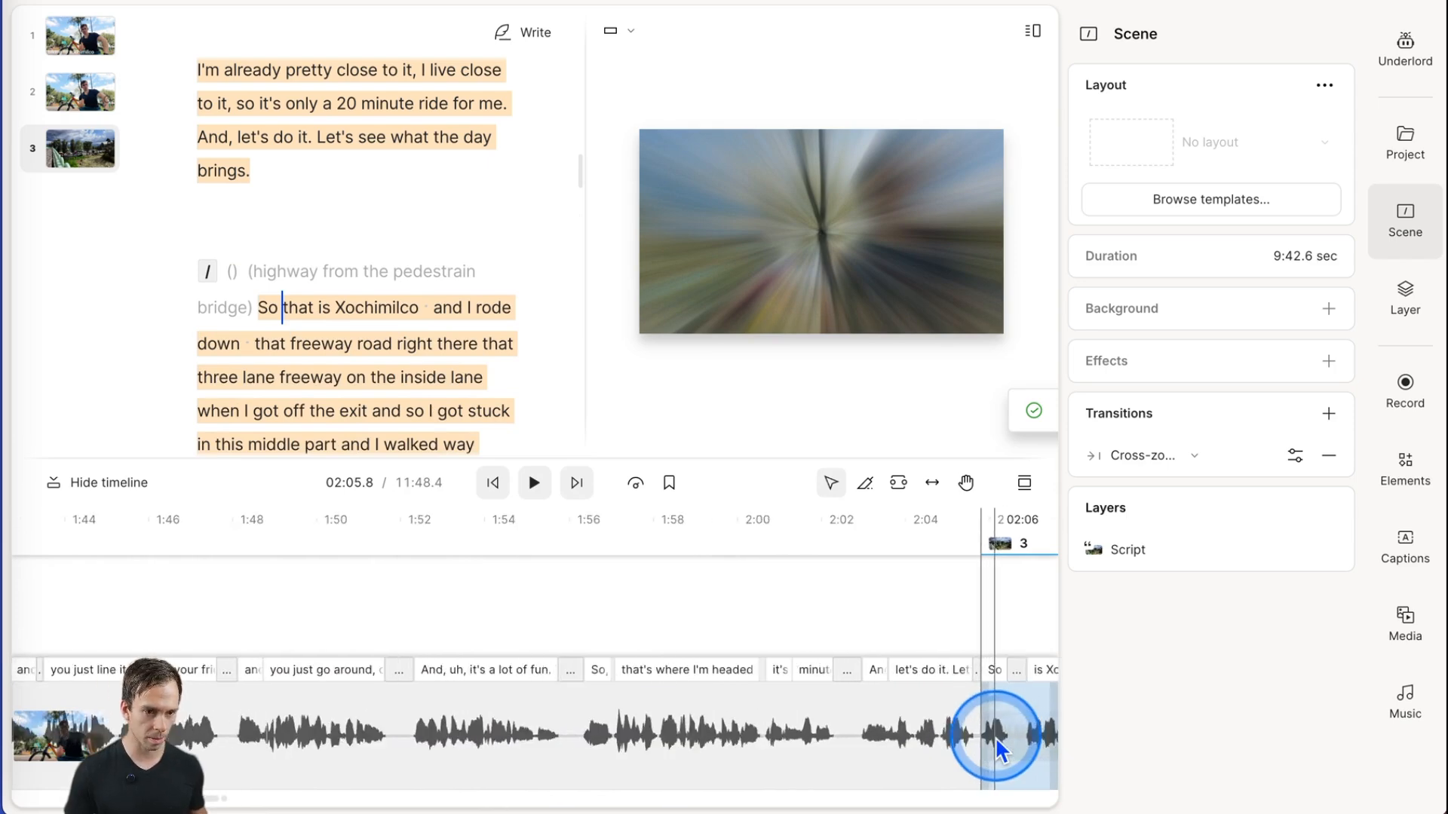
pyautogui.scroll(5, 996, 738)
# Play the highway footage and turn on Studio Sound for its script layer
pyautogui.click(708, 611)
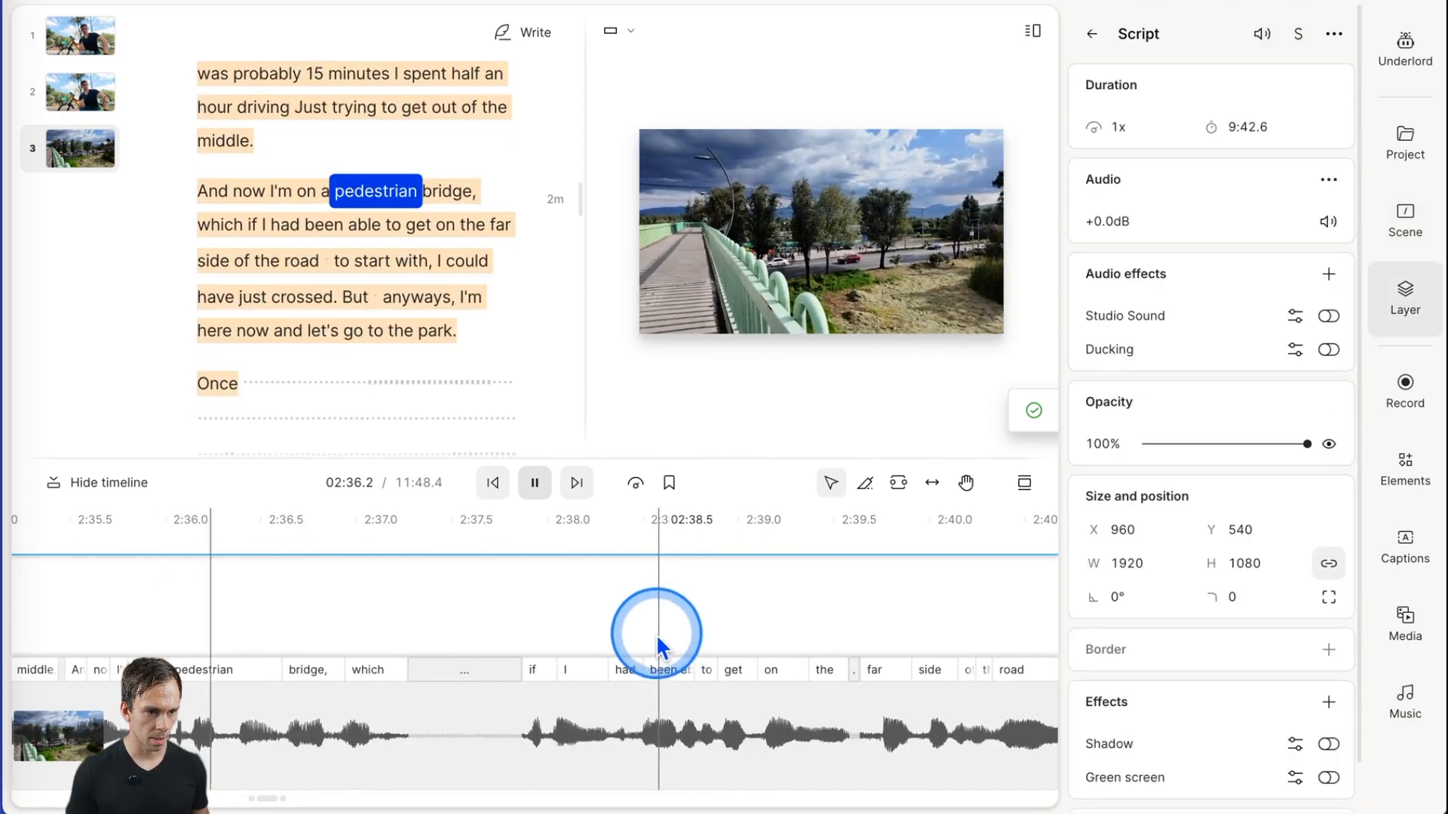
pyautogui.press('space')
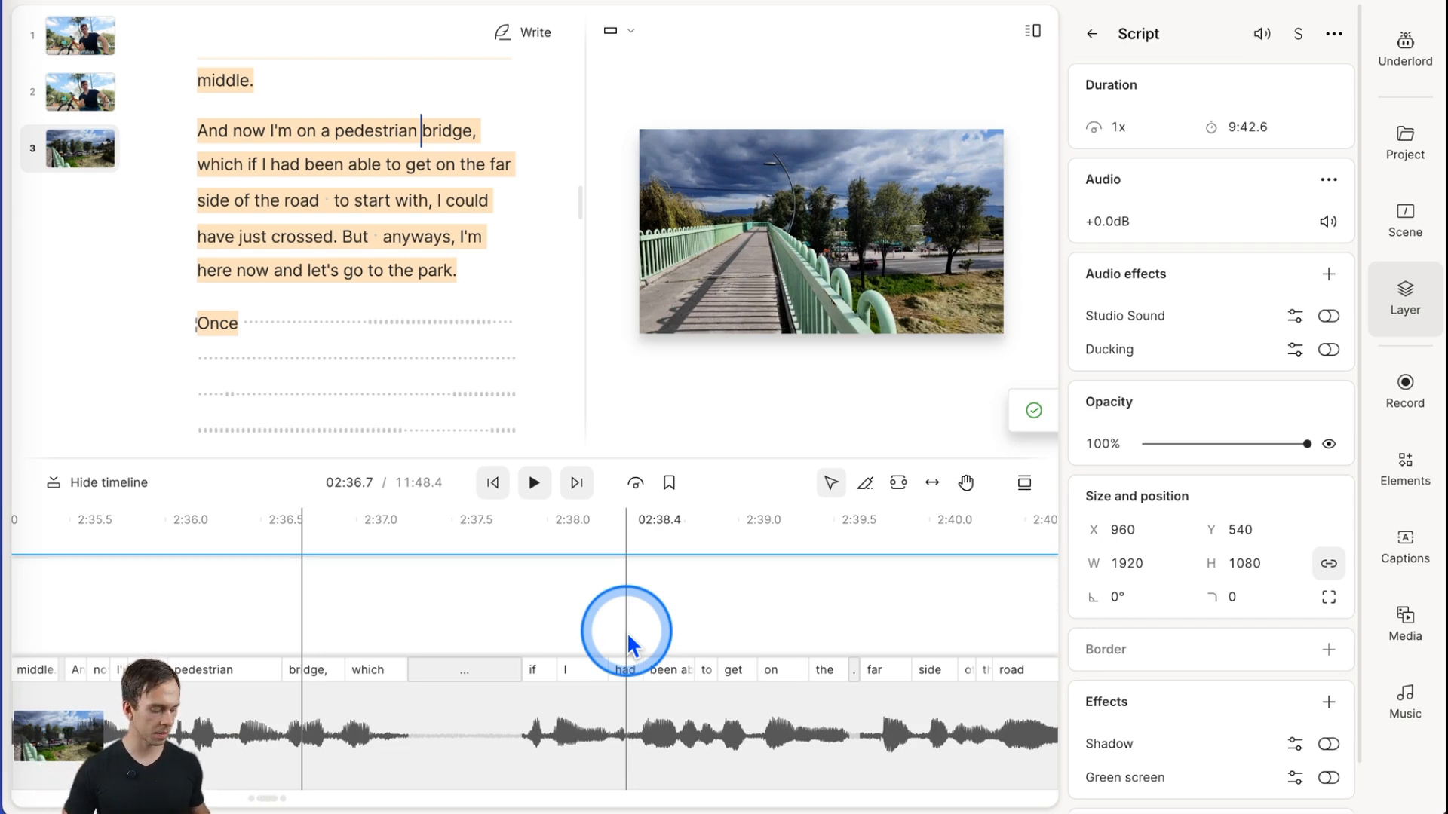
pyautogui.scroll(-5, 628, 638)
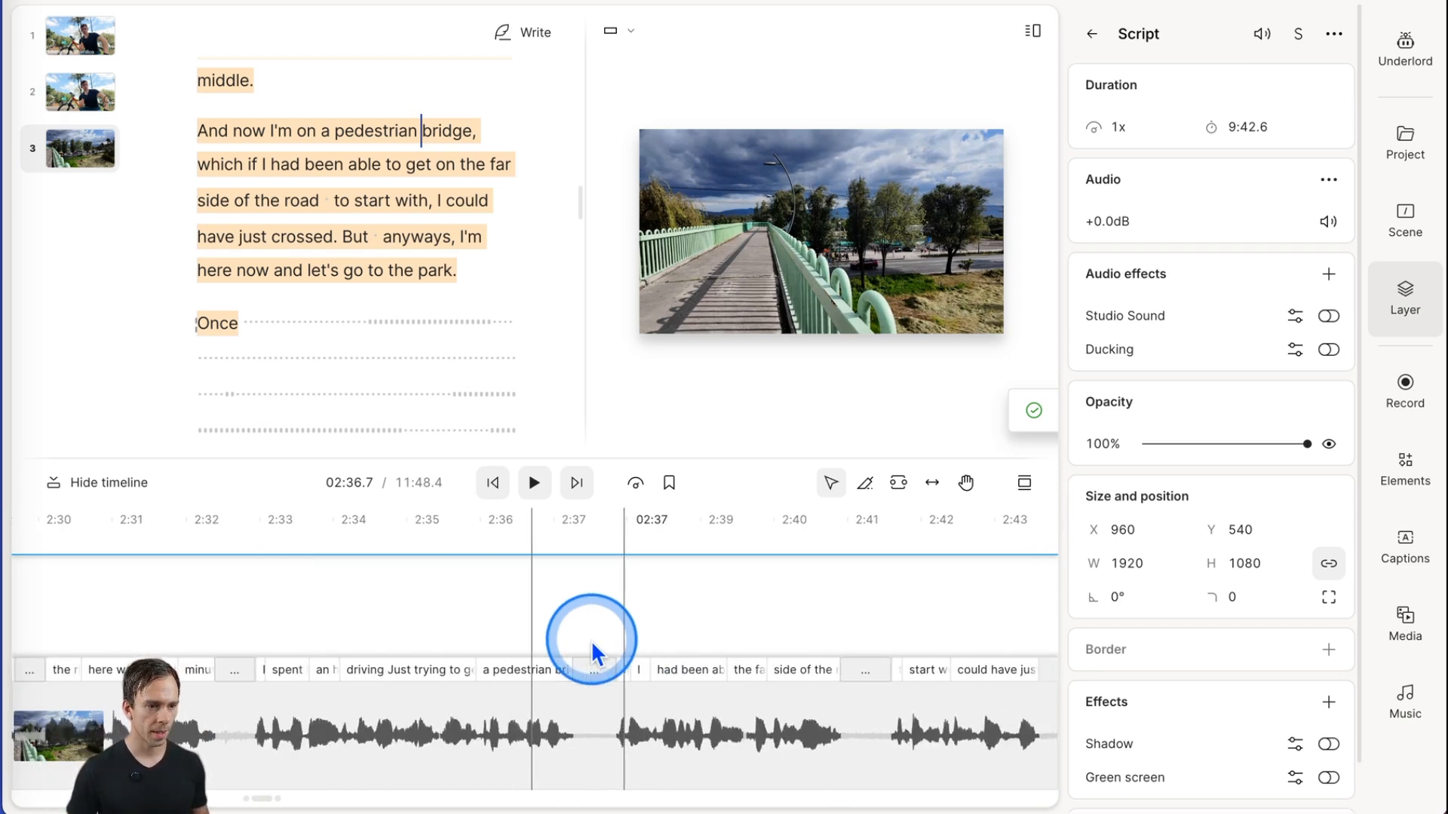
pyautogui.click(1329, 316)
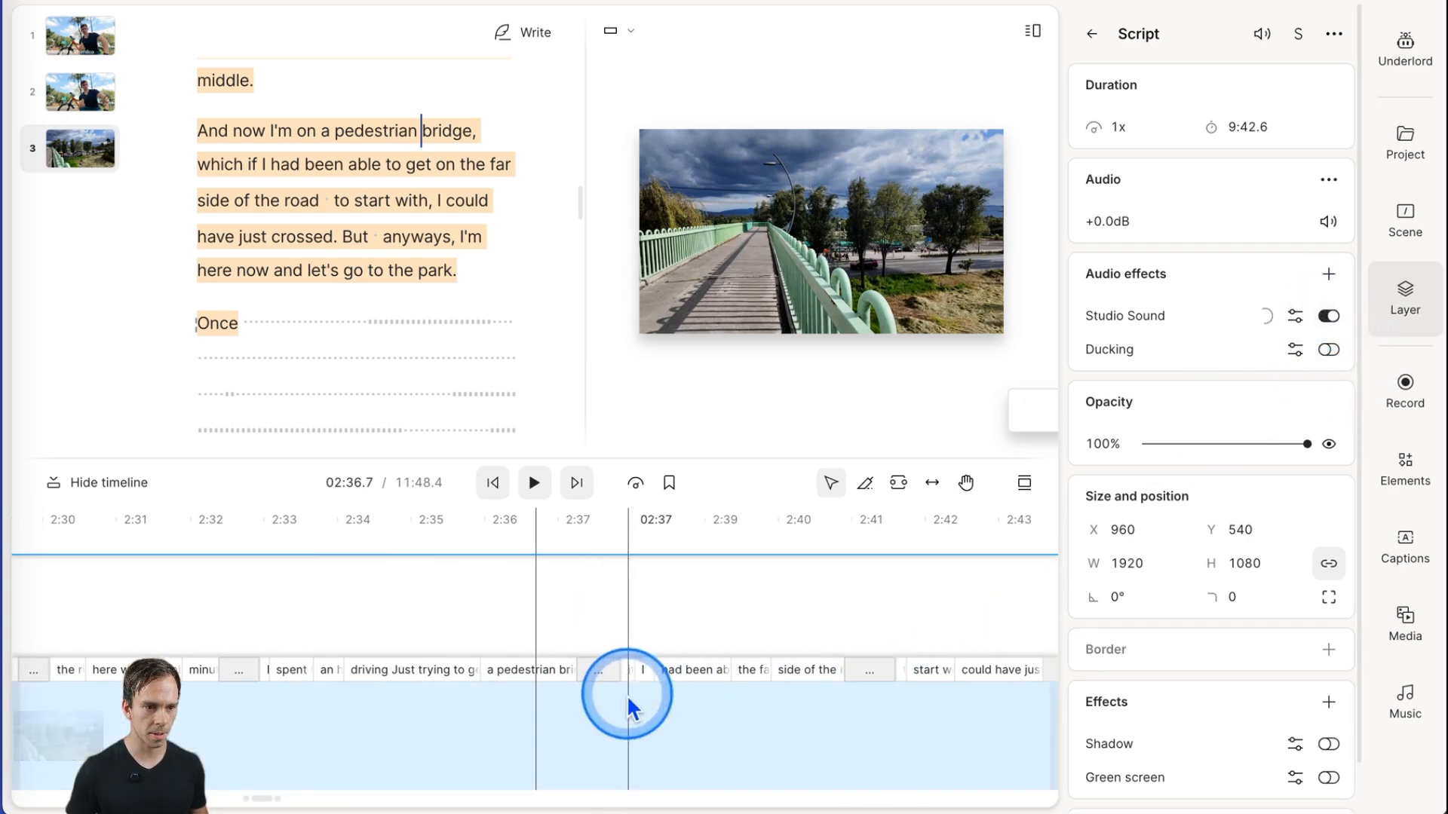
pyautogui.scroll(-5, 618, 693)
pyautogui.hscroll(-10, 576, 685)
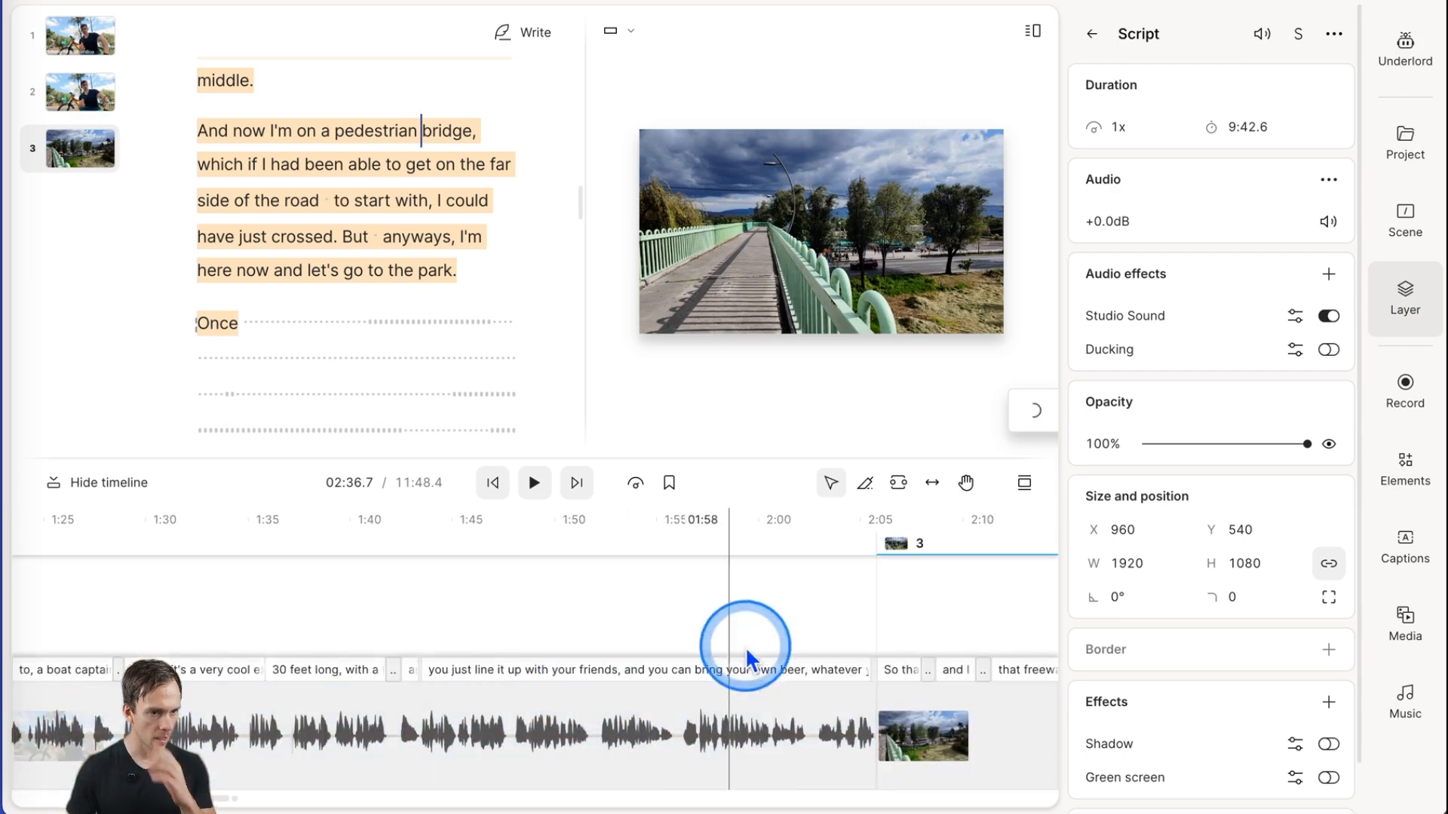
# Play part of the narration scene from about 1:47 to listen to its audio level
pyautogui.click(618, 626)
pyautogui.click(531, 613)
pyautogui.click(517, 747)
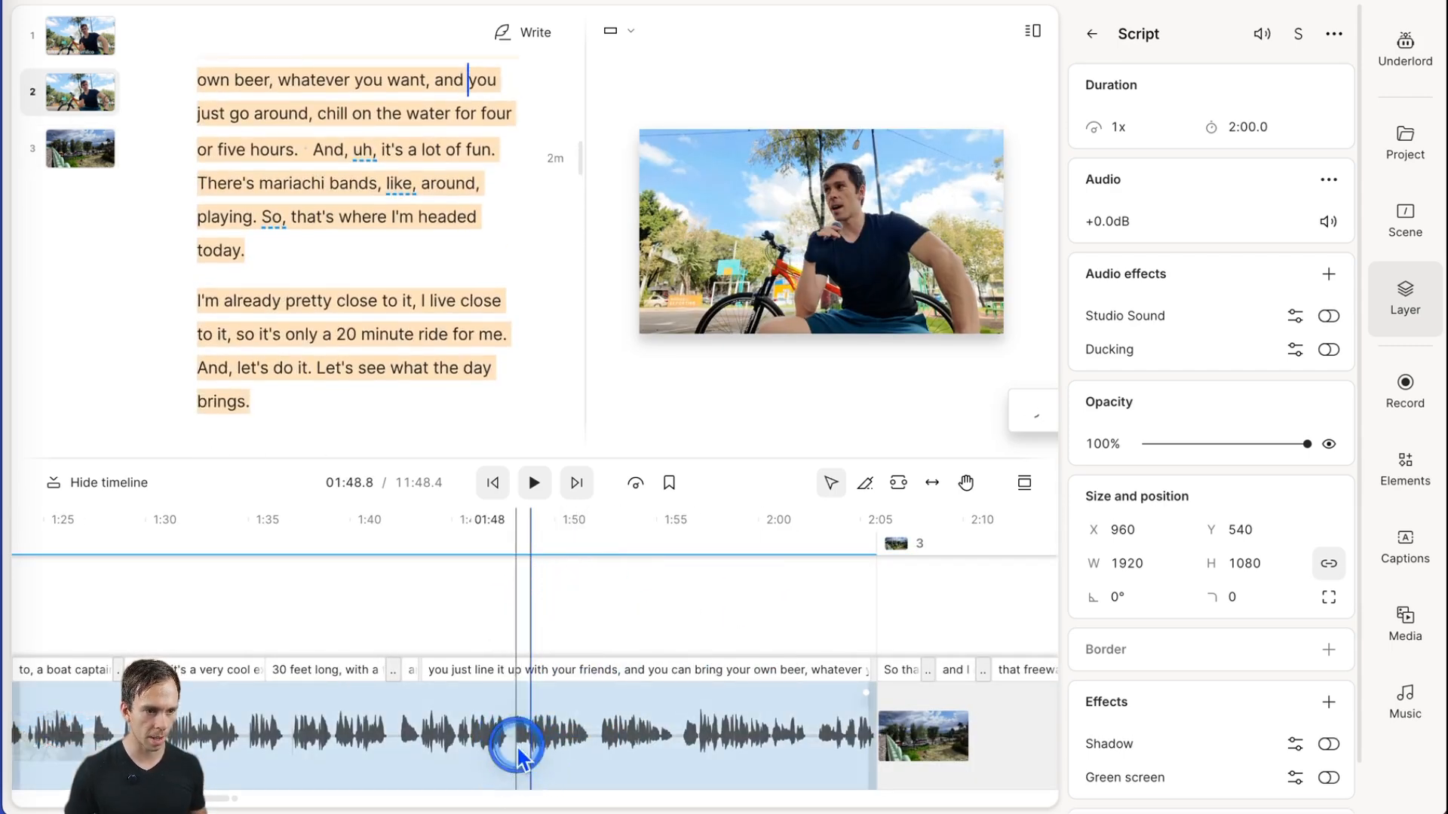
pyautogui.click(472, 631)
pyautogui.click(465, 626)
pyautogui.press('space')
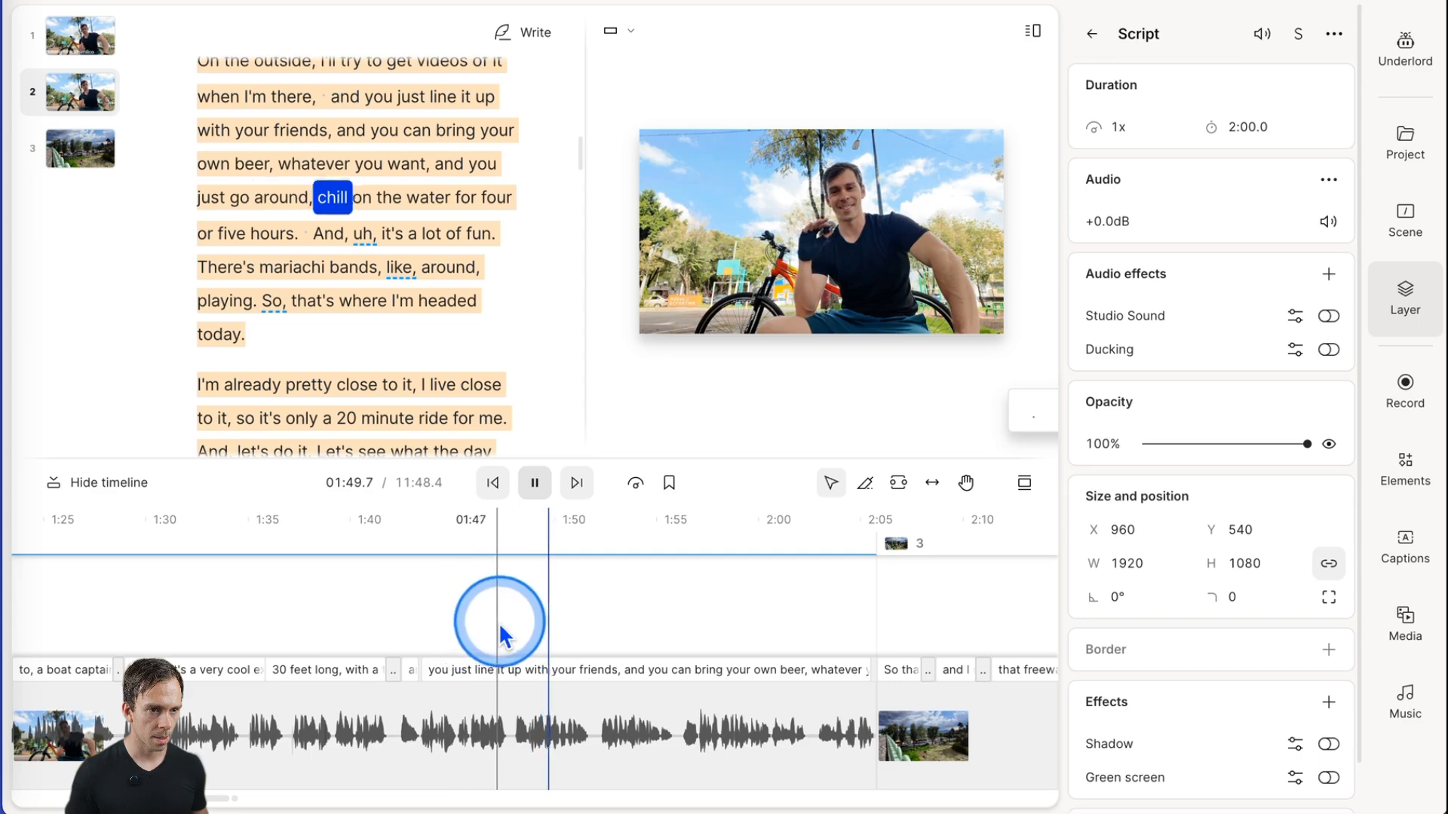
pyautogui.press('space')
# Play from the end of the narration into the opening of the highway footage to compare their audio
pyautogui.click(903, 614)
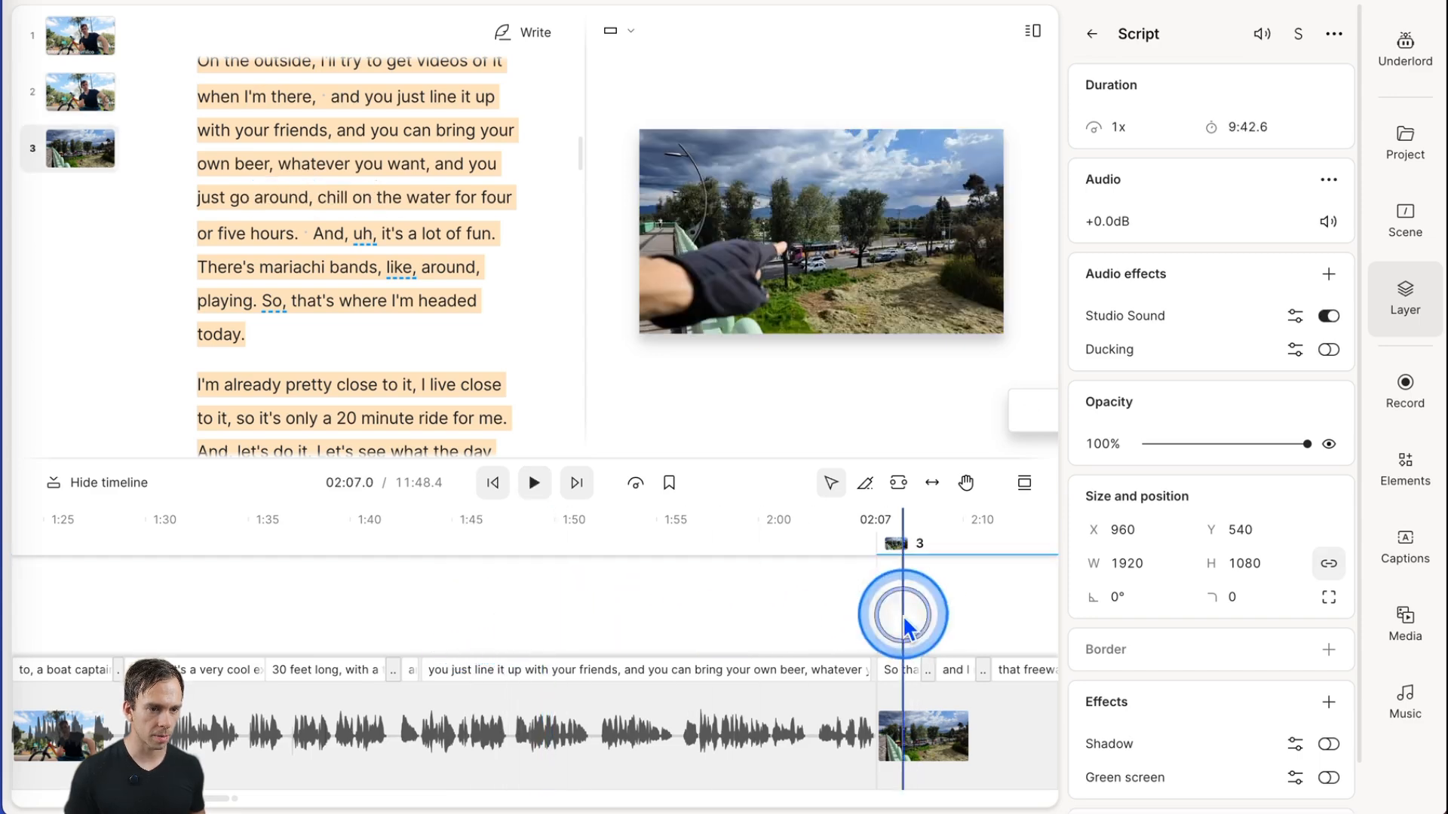
pyautogui.click(949, 609)
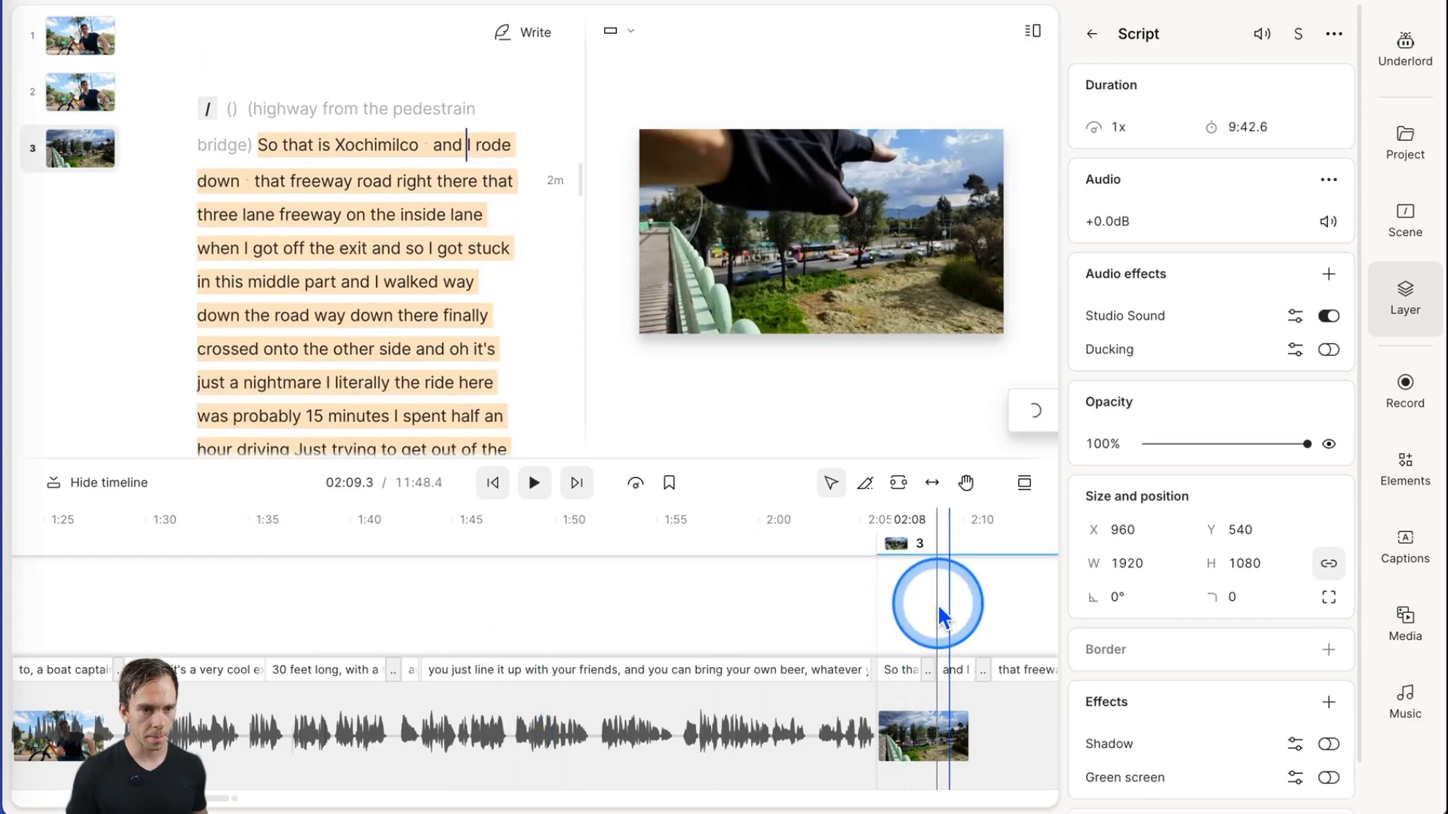
pyautogui.hscroll(5, 938, 603)
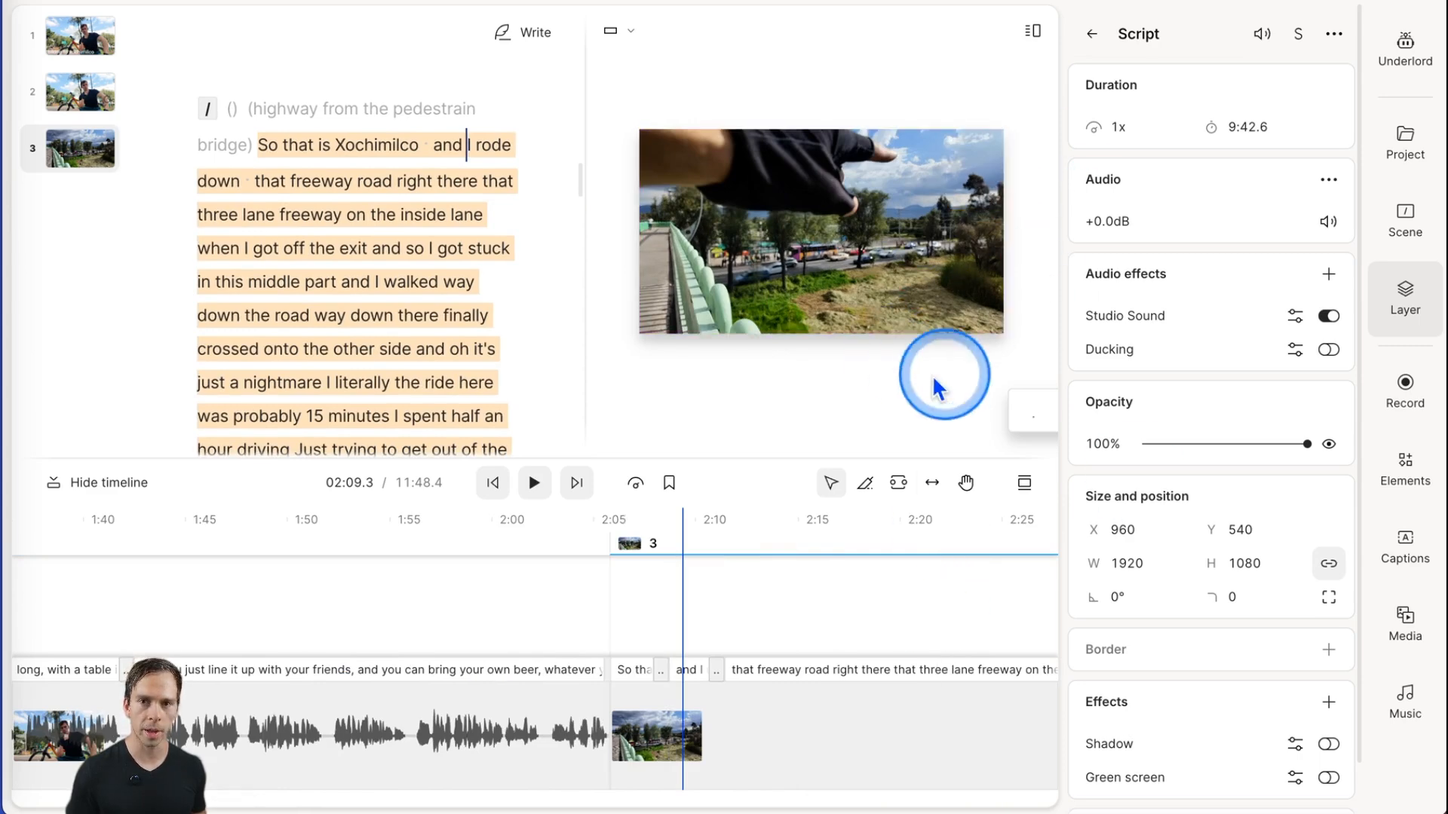
pyautogui.click(600, 614)
pyautogui.press('space')
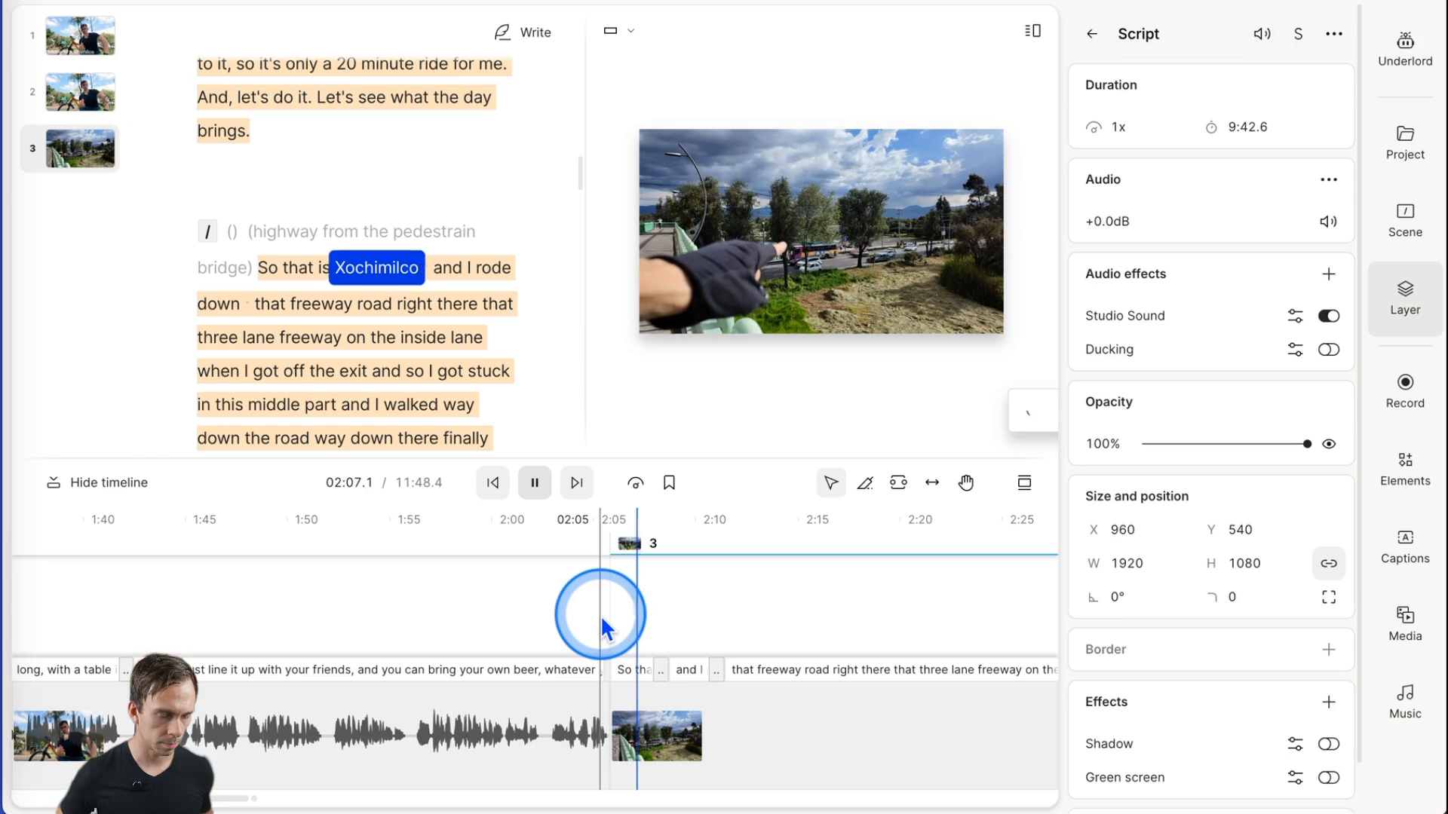
pyautogui.press('XF86AudioRaiseVolume')
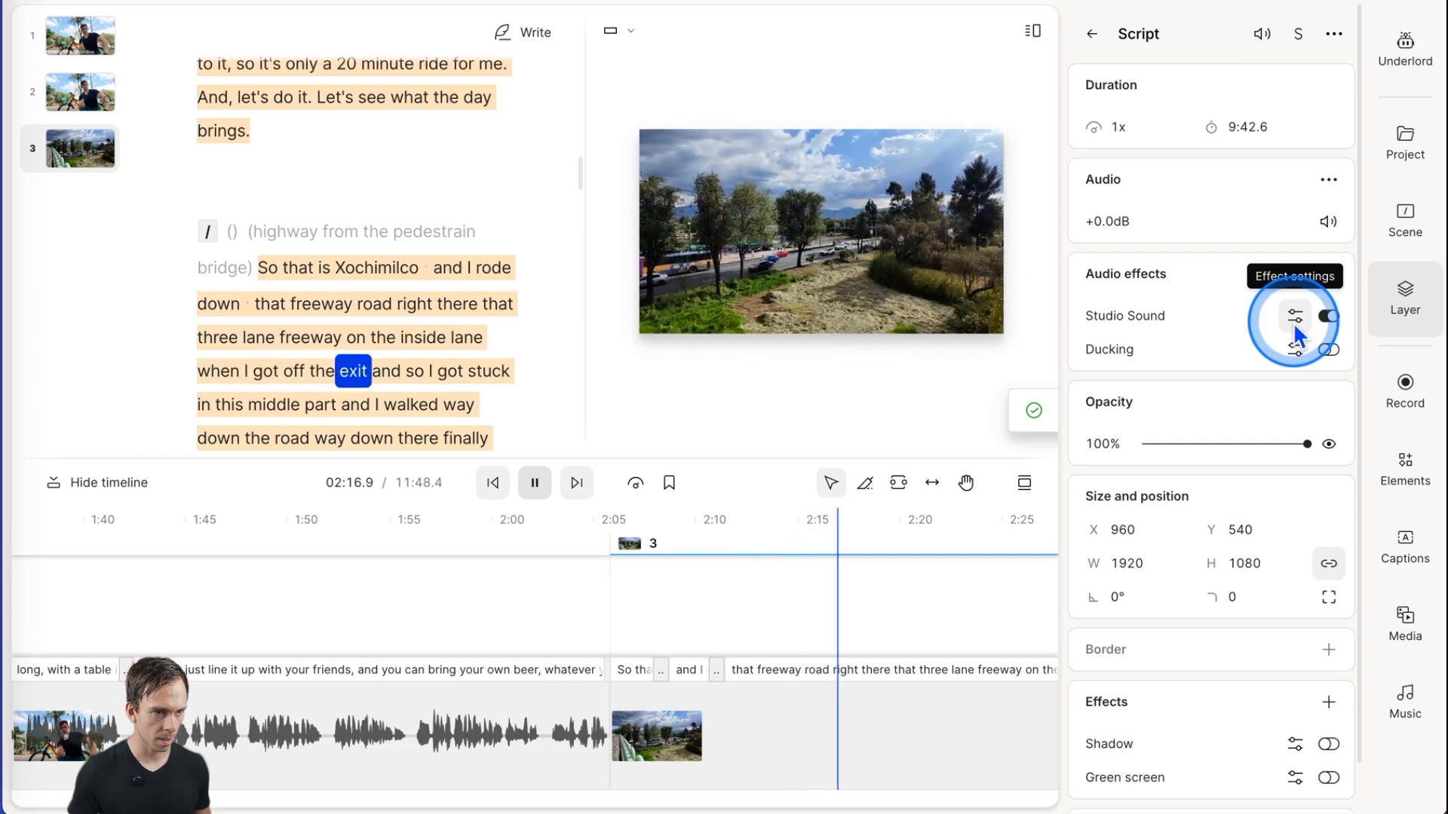
pyautogui.press('space')
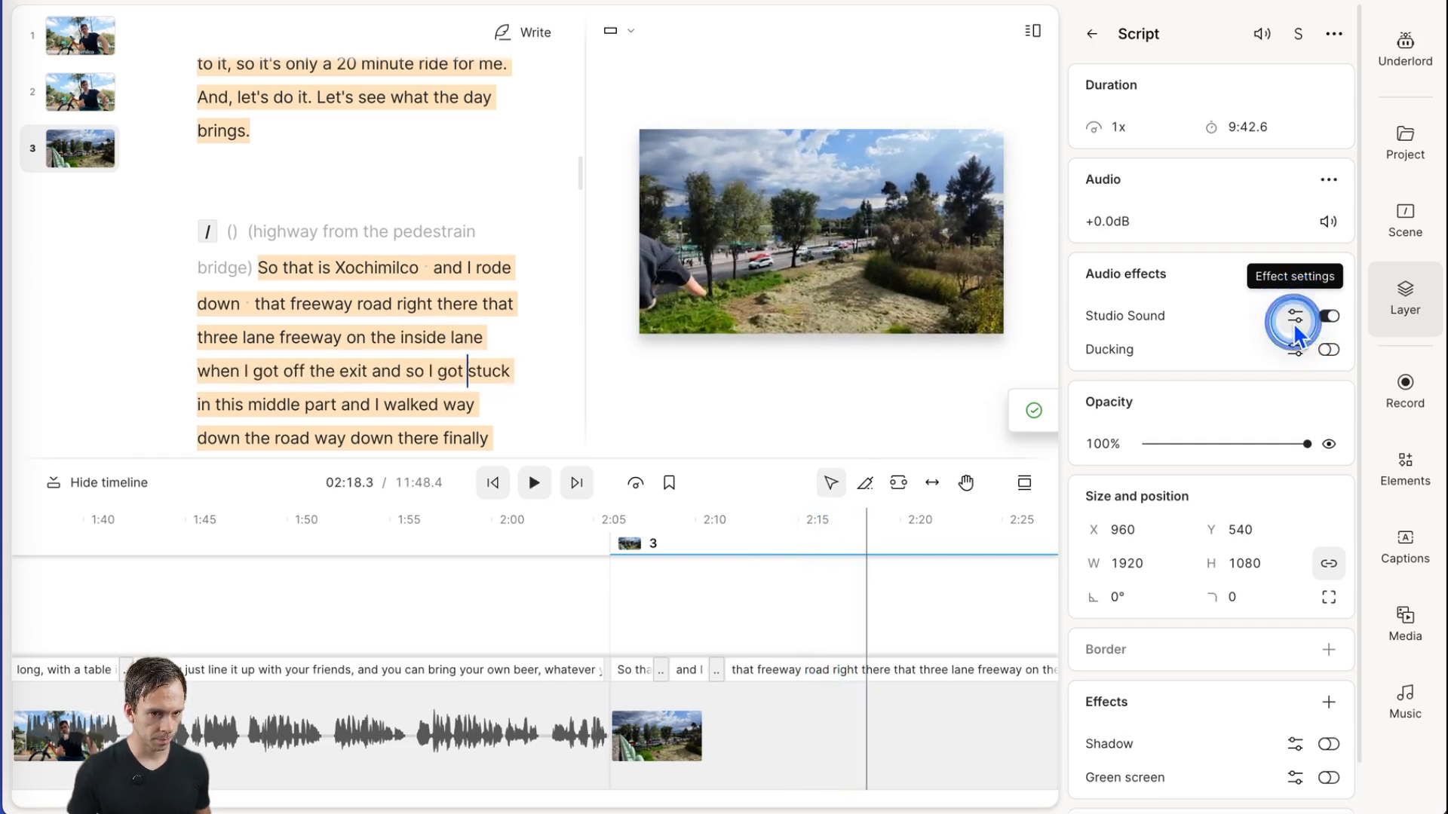
# Set the highway footage's Studio Sound intensity to 85% and replay the scene change from about 2:03
pyautogui.click(1295, 318)
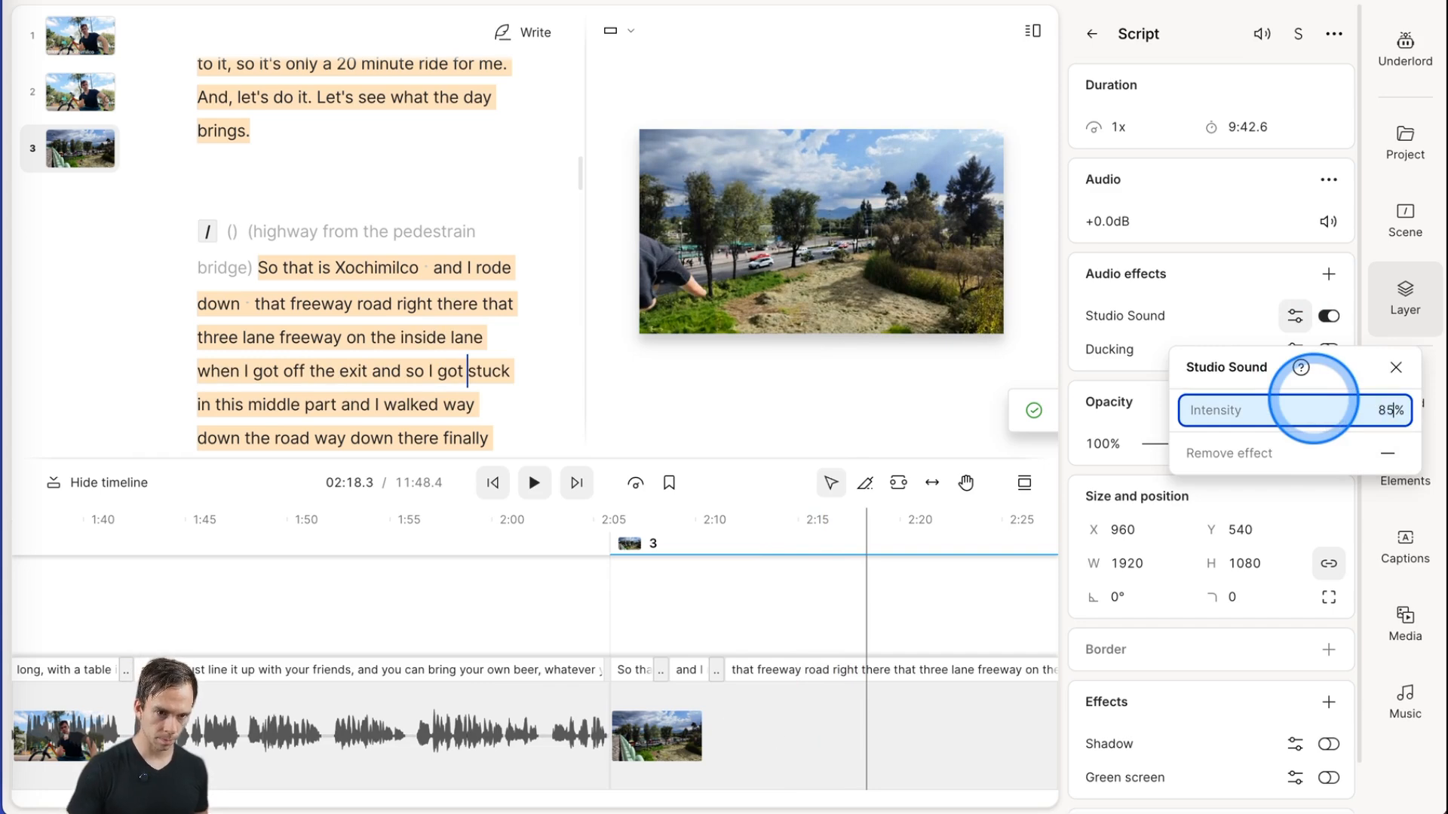
pyautogui.click(565, 612)
pyautogui.press('space')
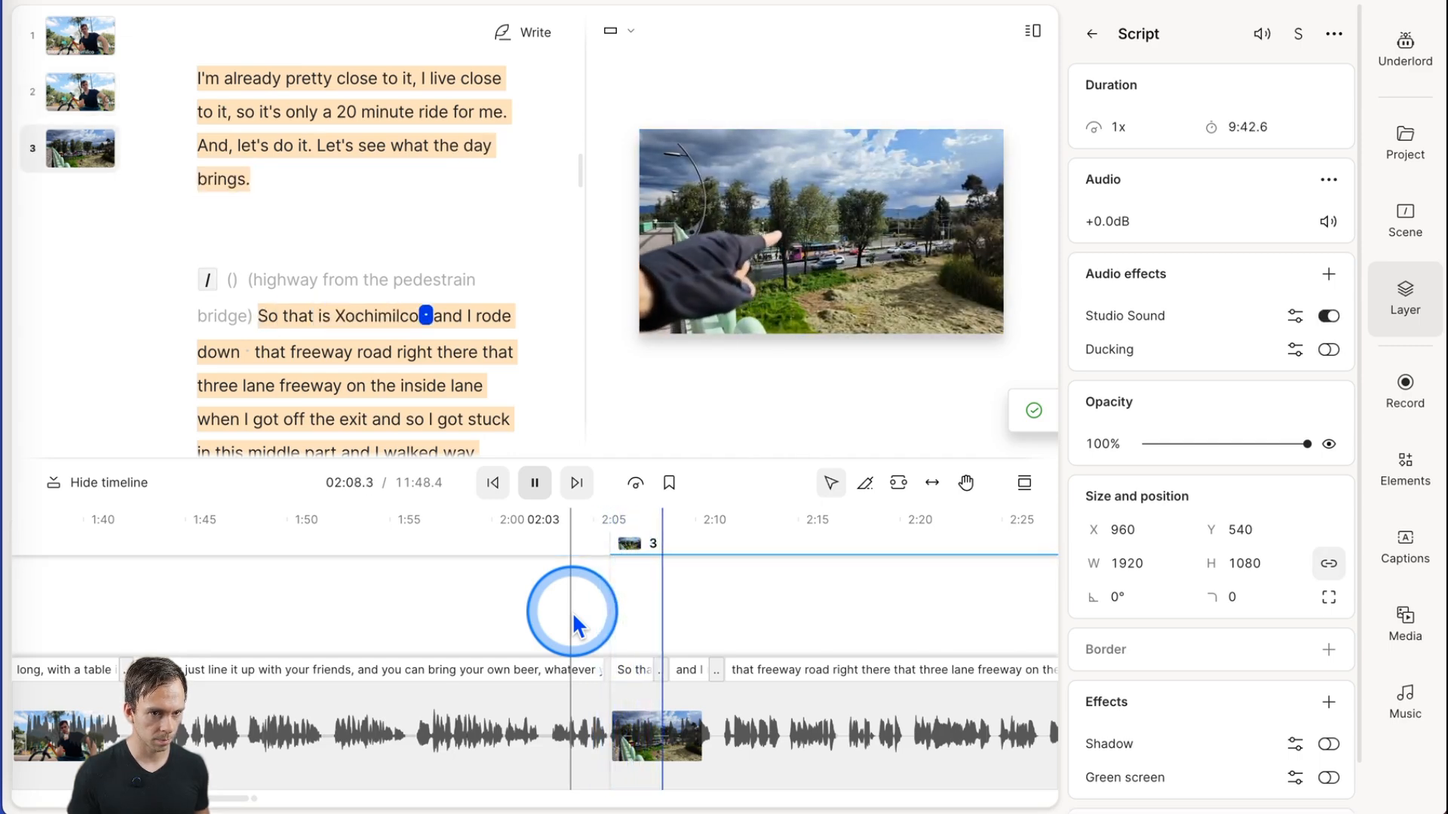
# Add a Compressor to the highway footage's audio with the Classic Voiceover preset
pyautogui.click(1329, 274)
pyautogui.moveTo(1274, 317)
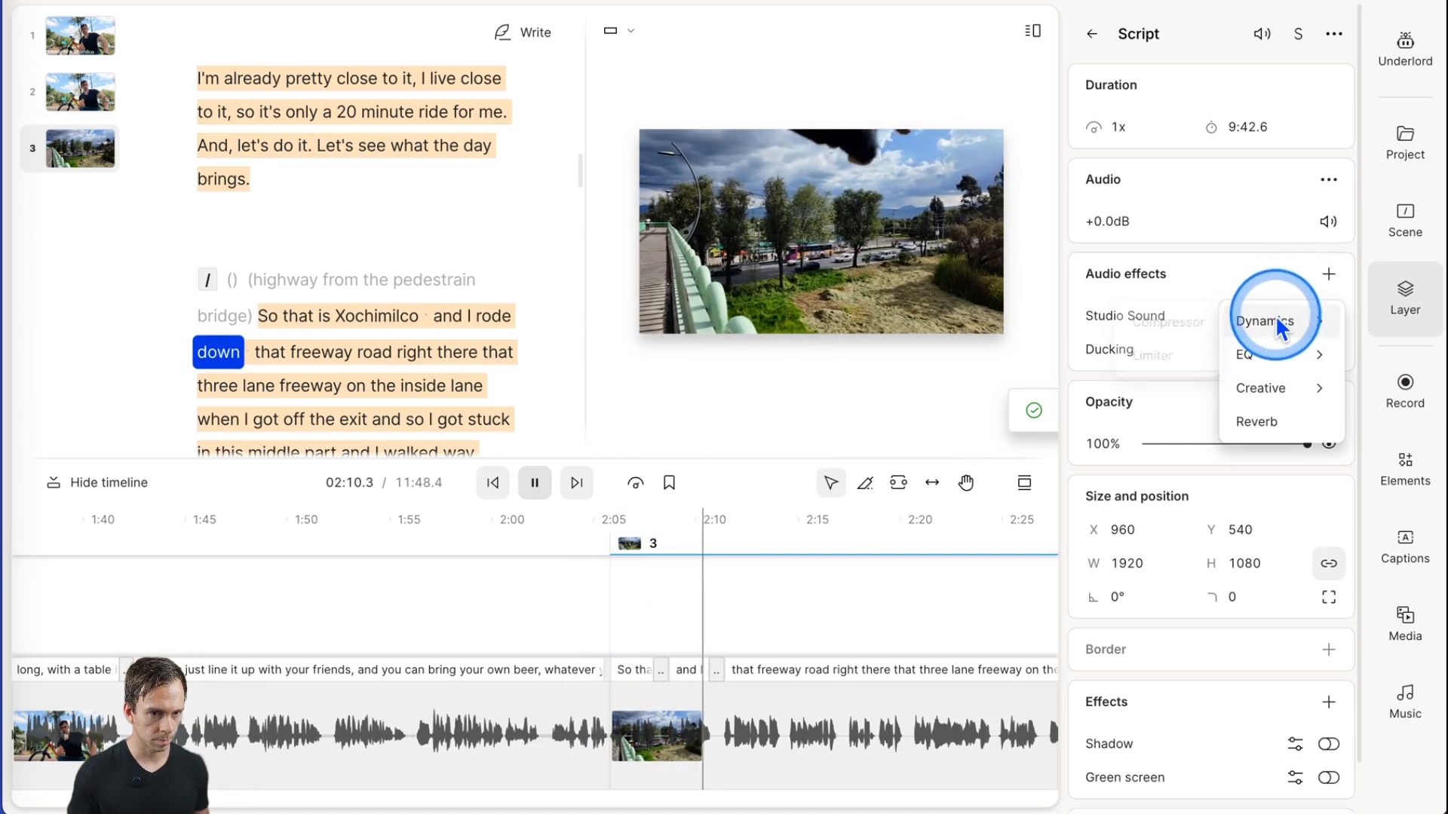
pyautogui.click(1178, 324)
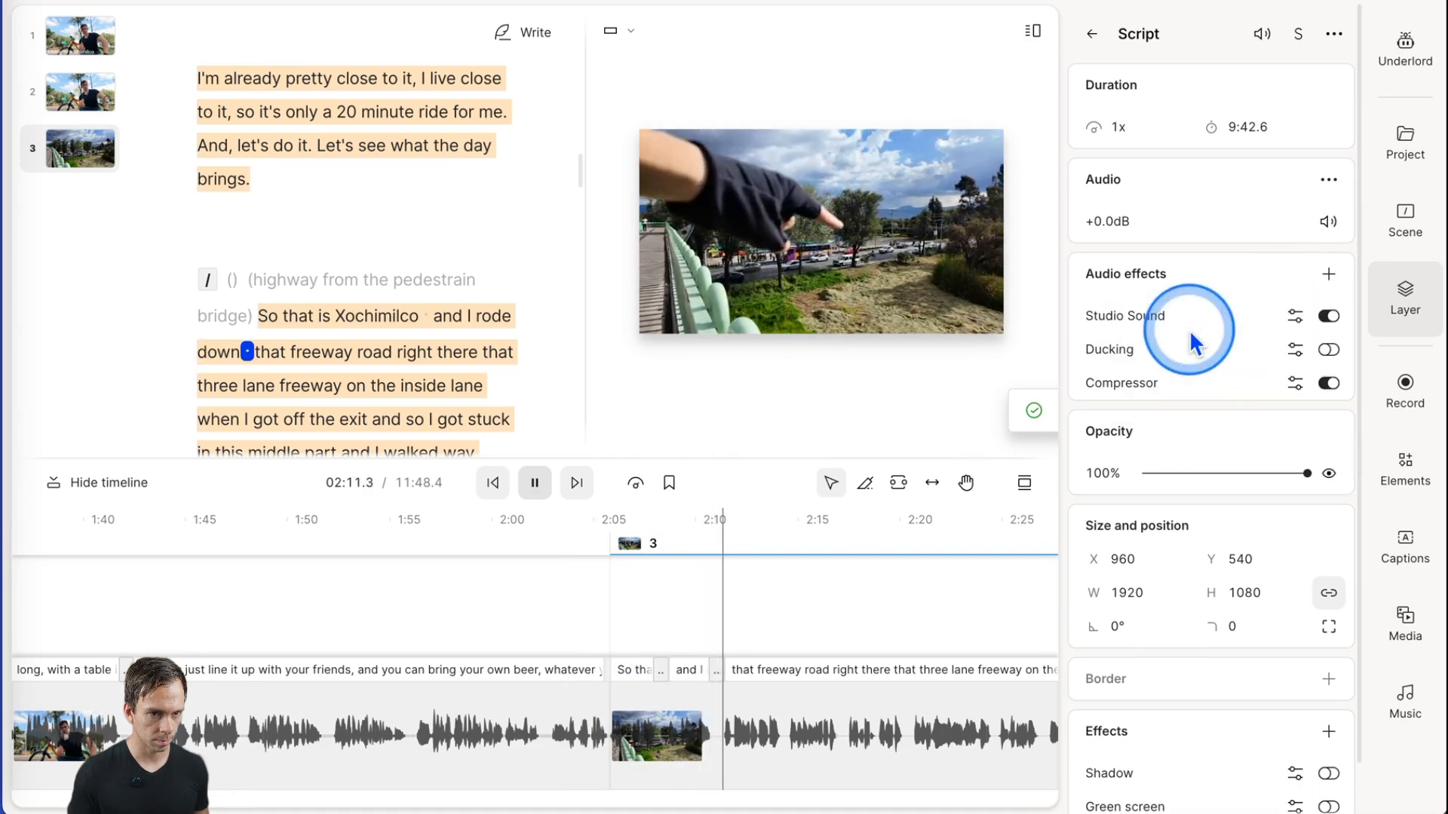
pyautogui.click(1294, 384)
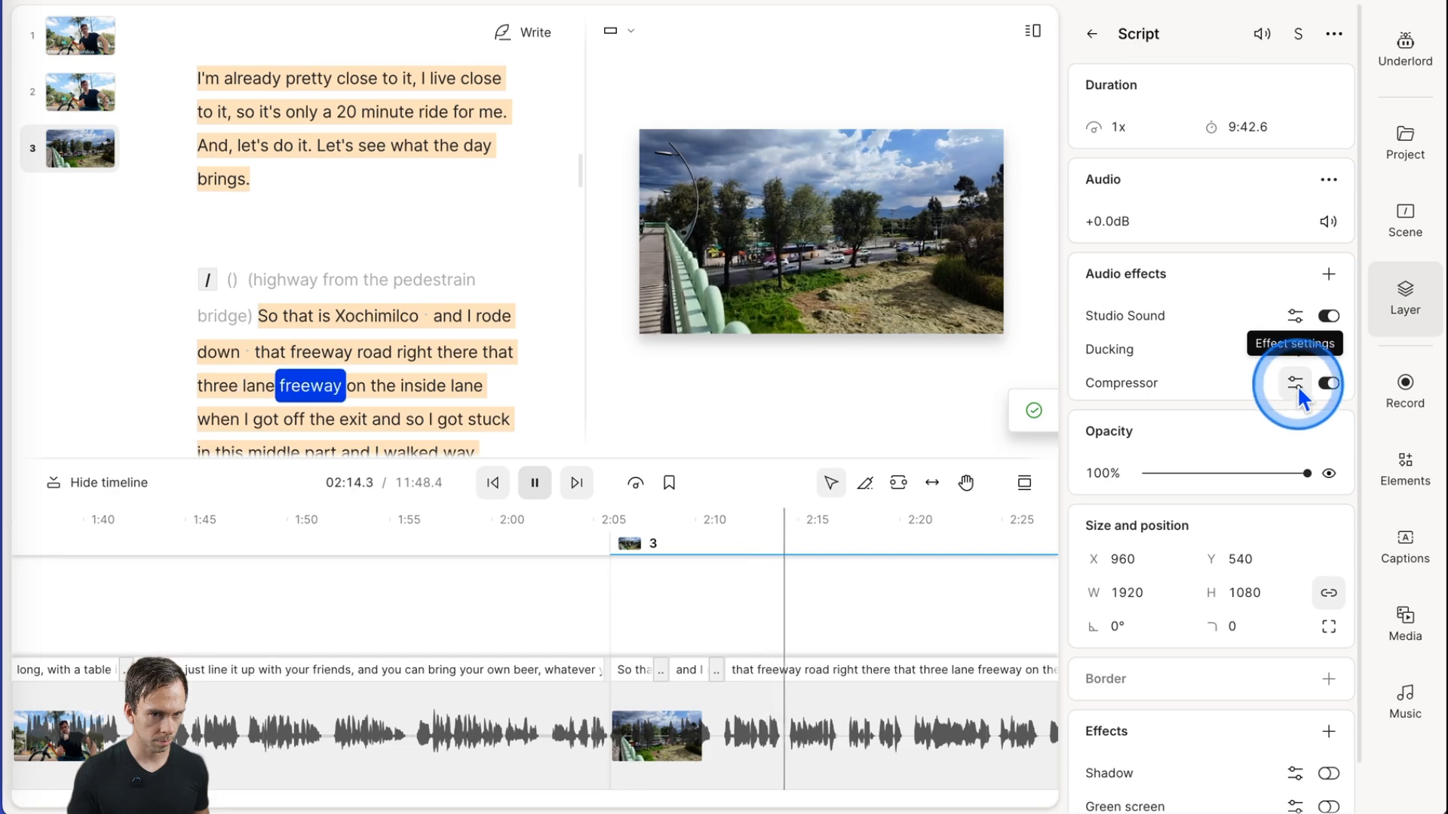
pyautogui.click(1240, 476)
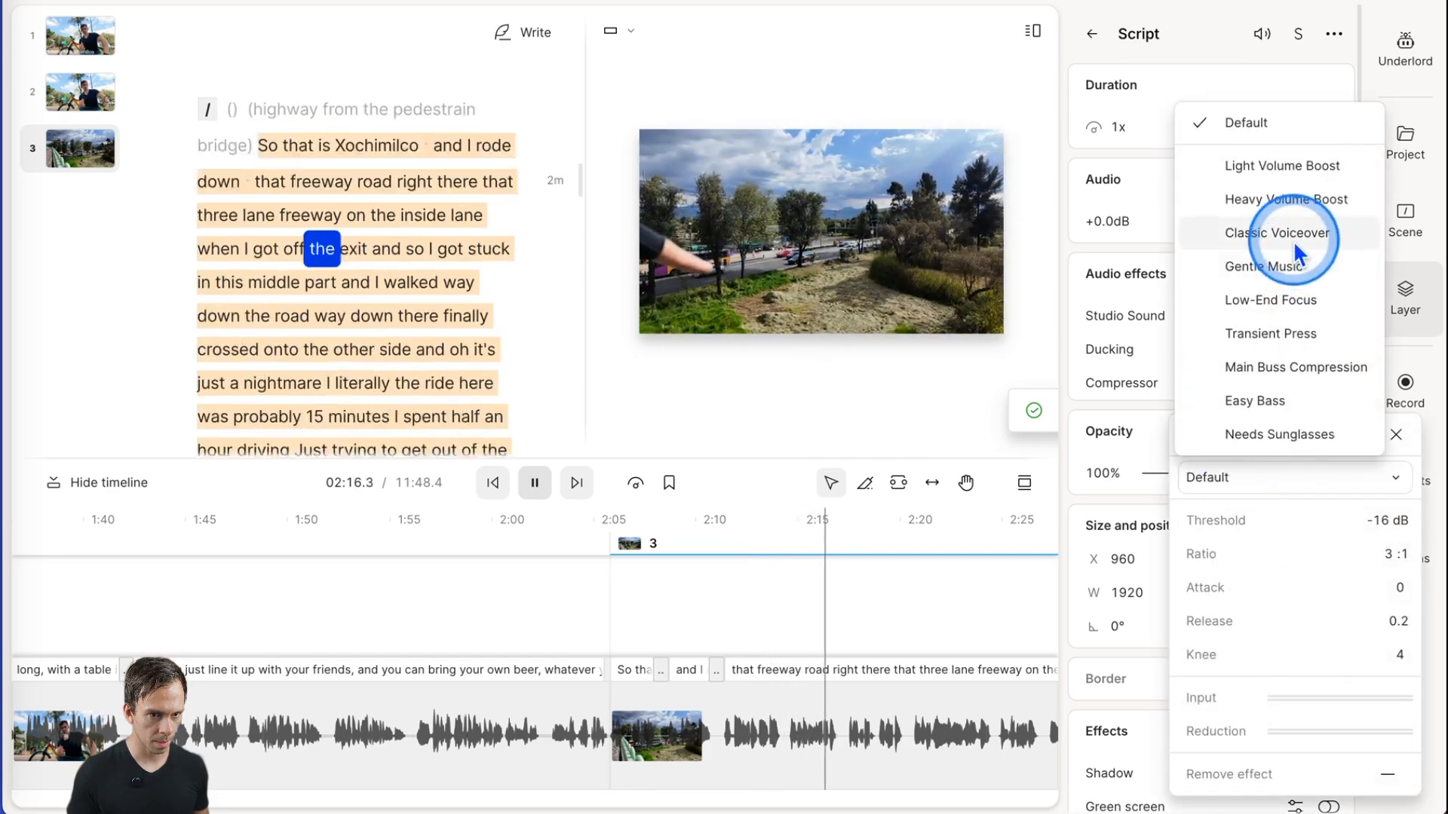
pyautogui.click(1292, 235)
pyautogui.click(952, 433)
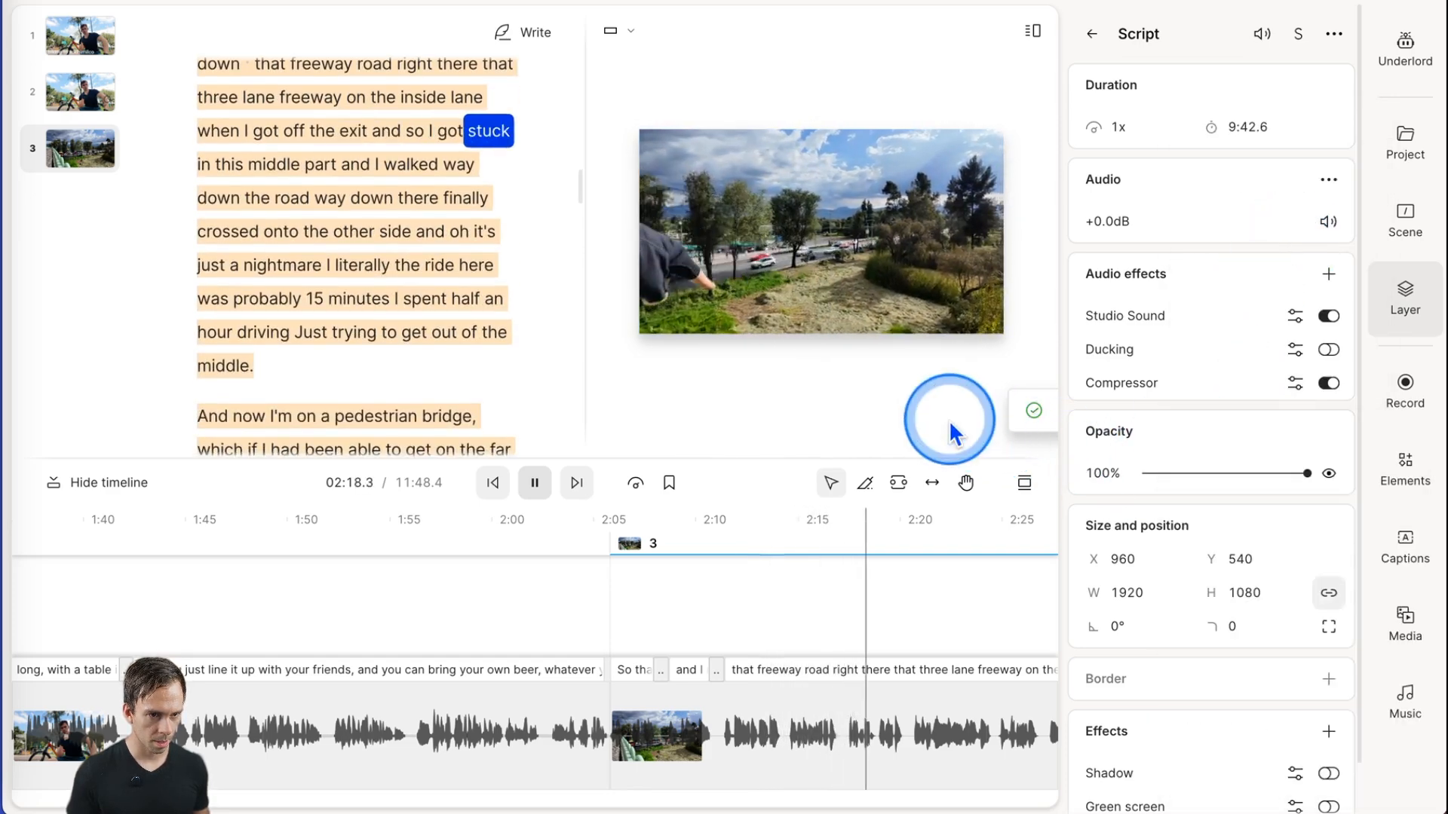
# Set the highway footage's Studio Sound intensity to 70%
pyautogui.click(1294, 317)
pyautogui.click(1326, 398)
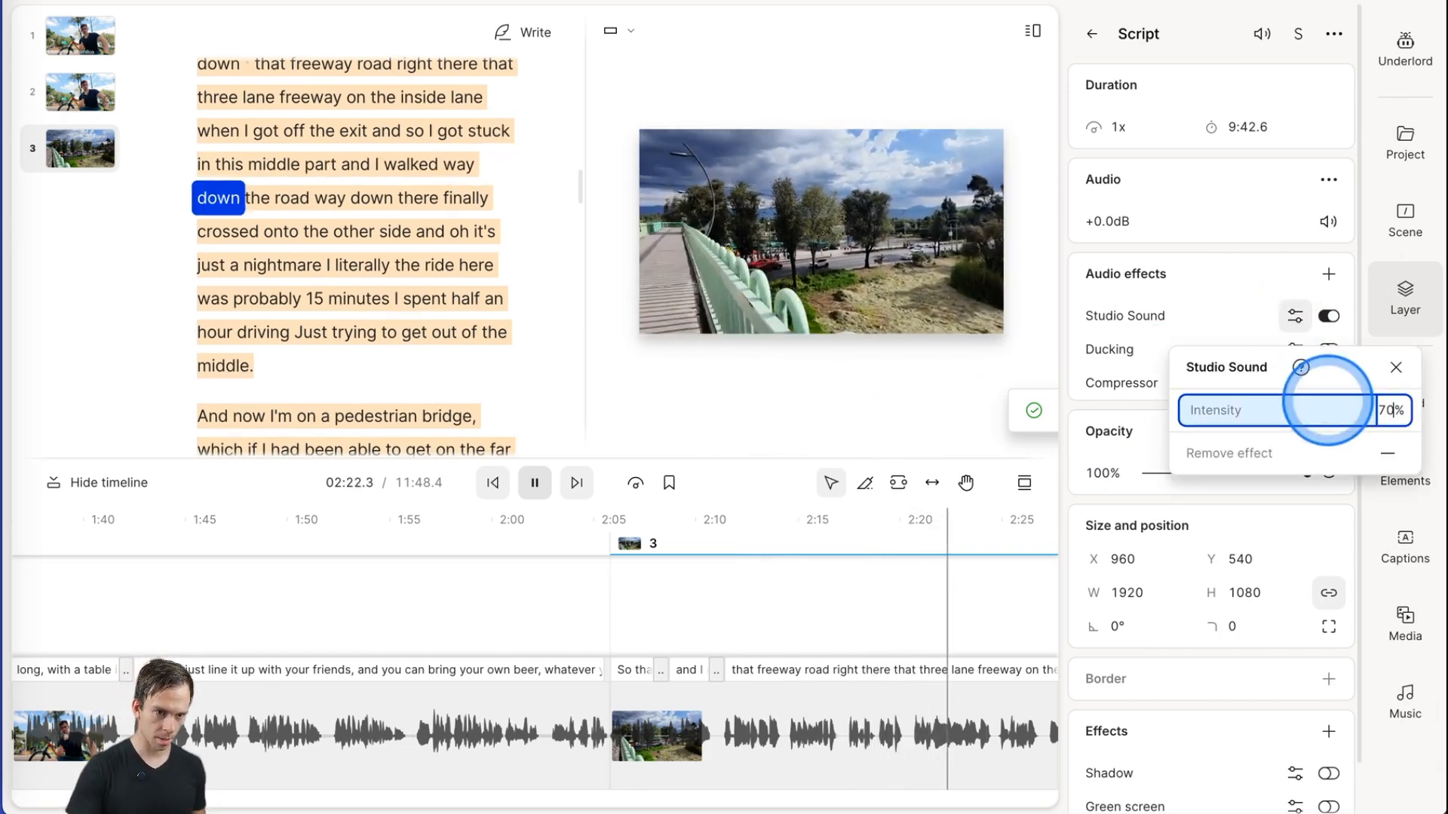
pyautogui.click(1396, 367)
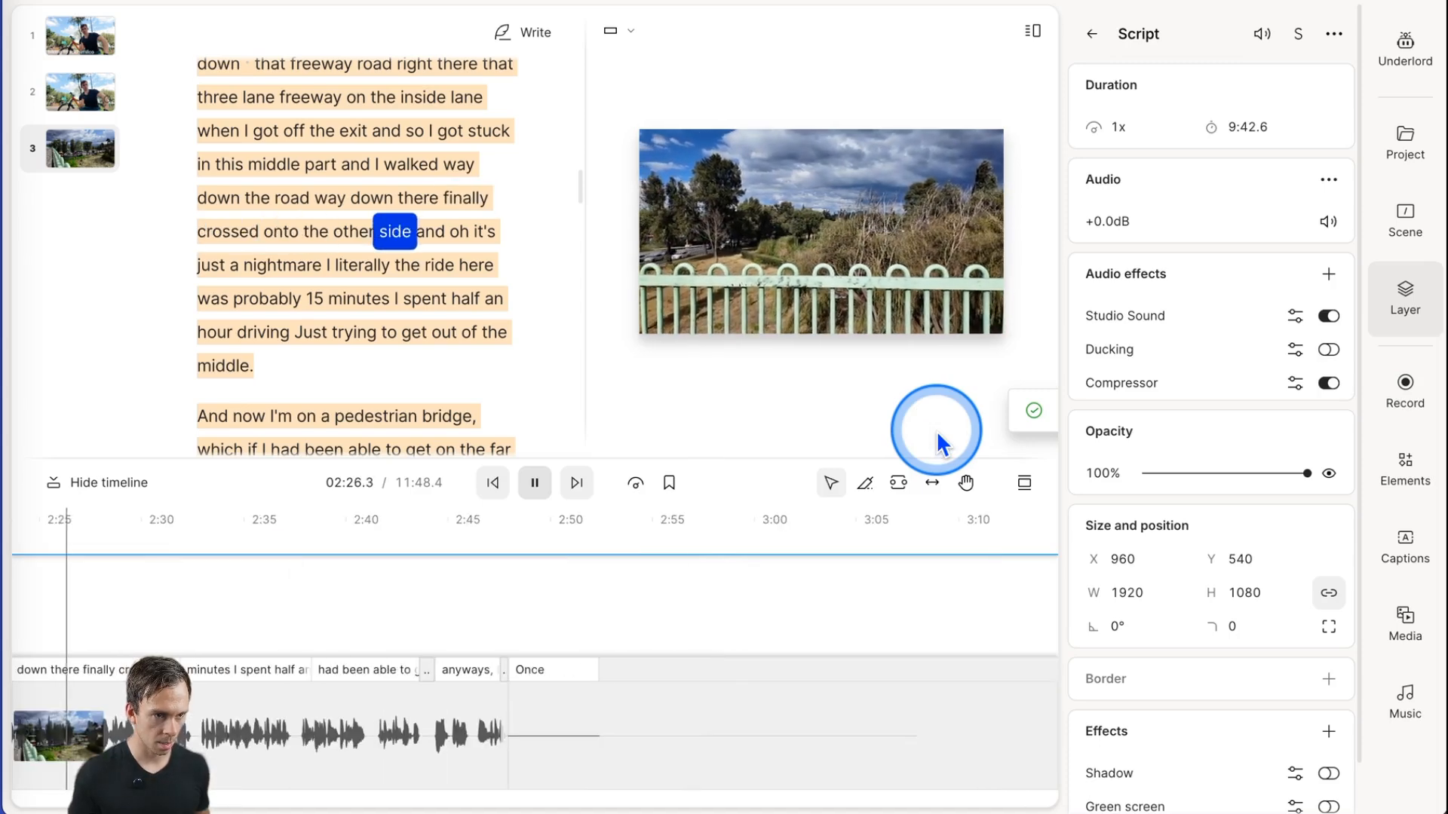
# Trim about 2 seconds off the start of the bridge-riding clip that follows "let's go to the park"
pyautogui.click(506, 723)
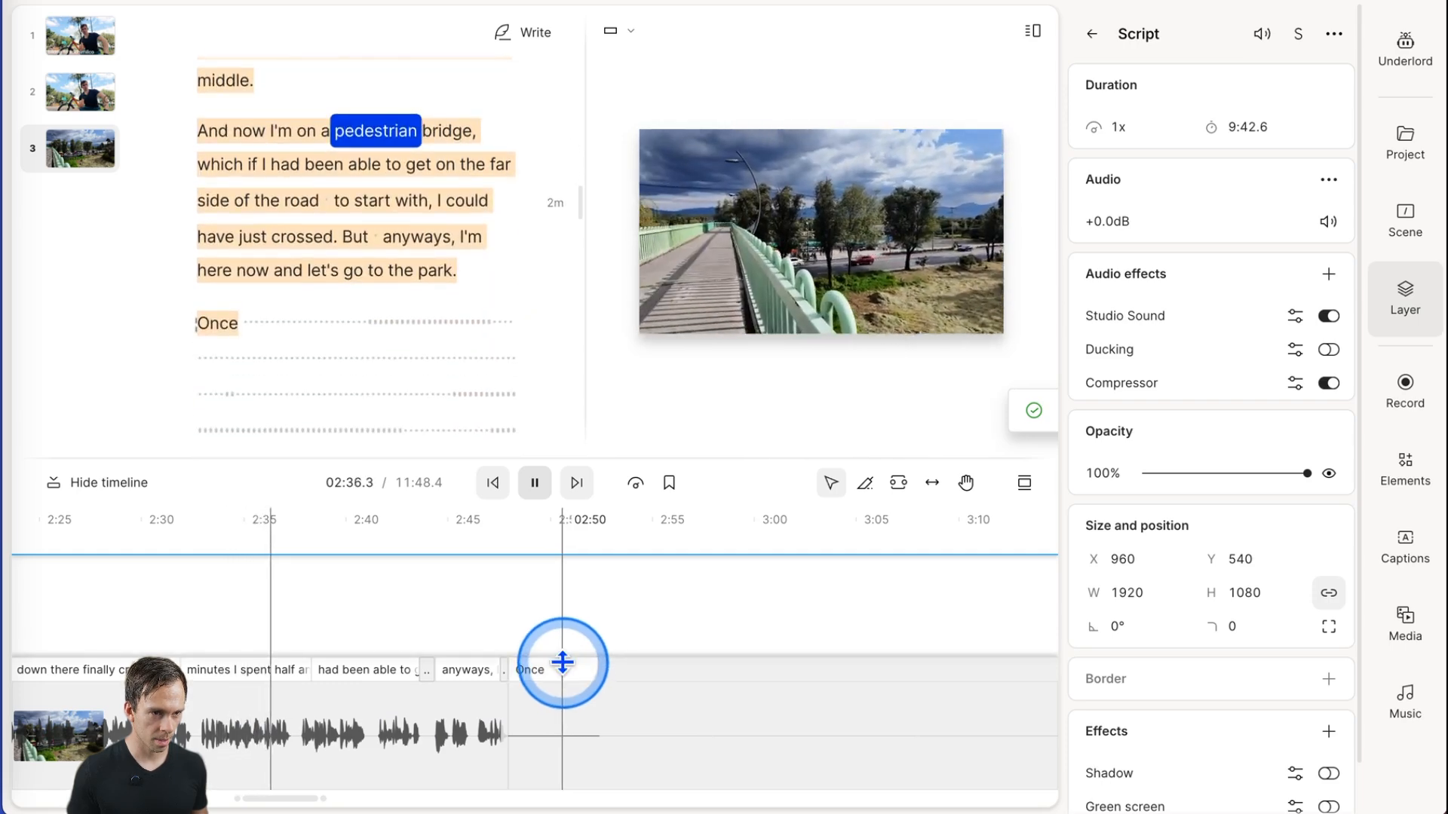
pyautogui.click(616, 701)
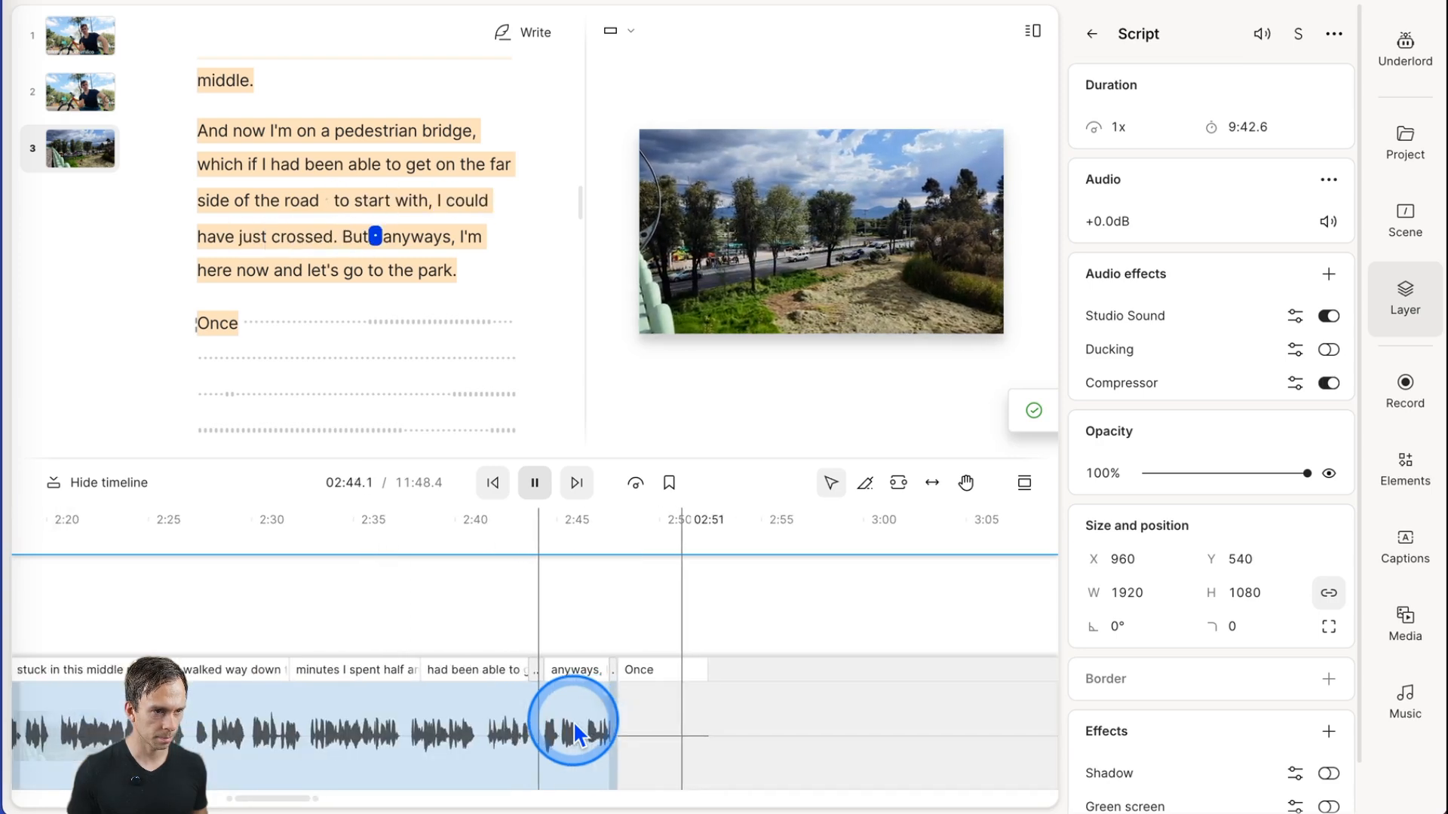
pyautogui.click(776, 758)
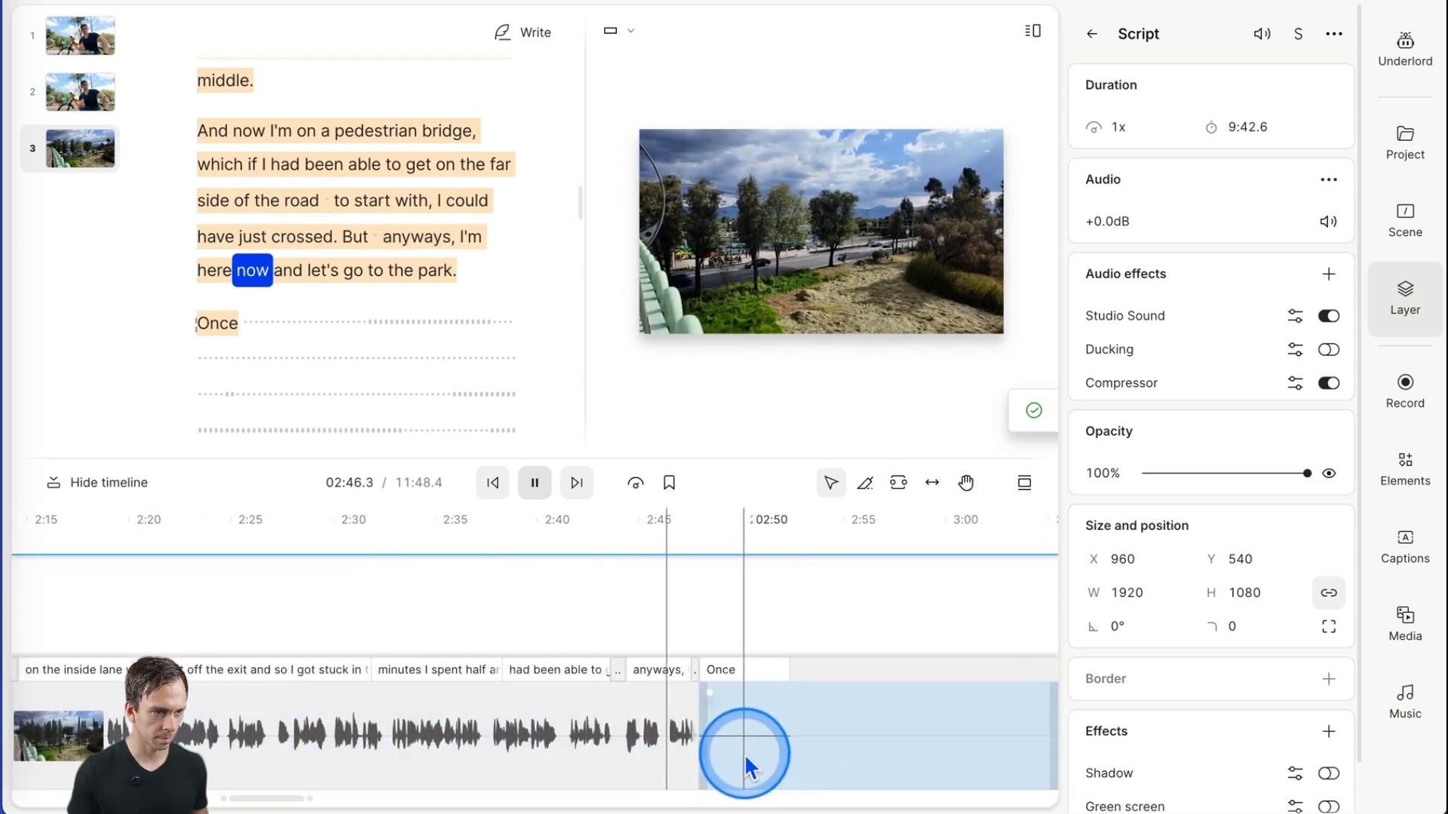
pyautogui.click(778, 657)
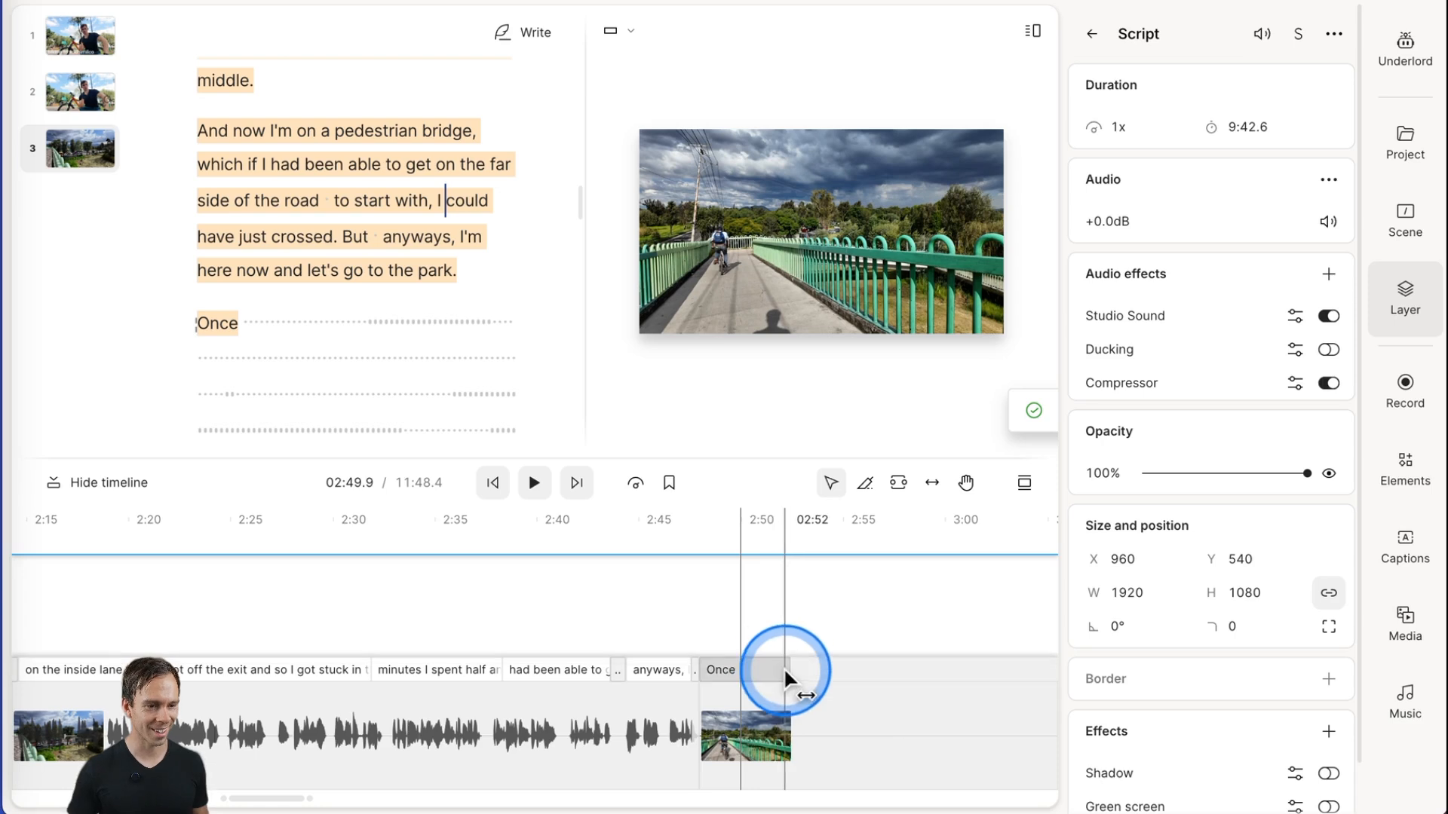
pyautogui.click(753, 719)
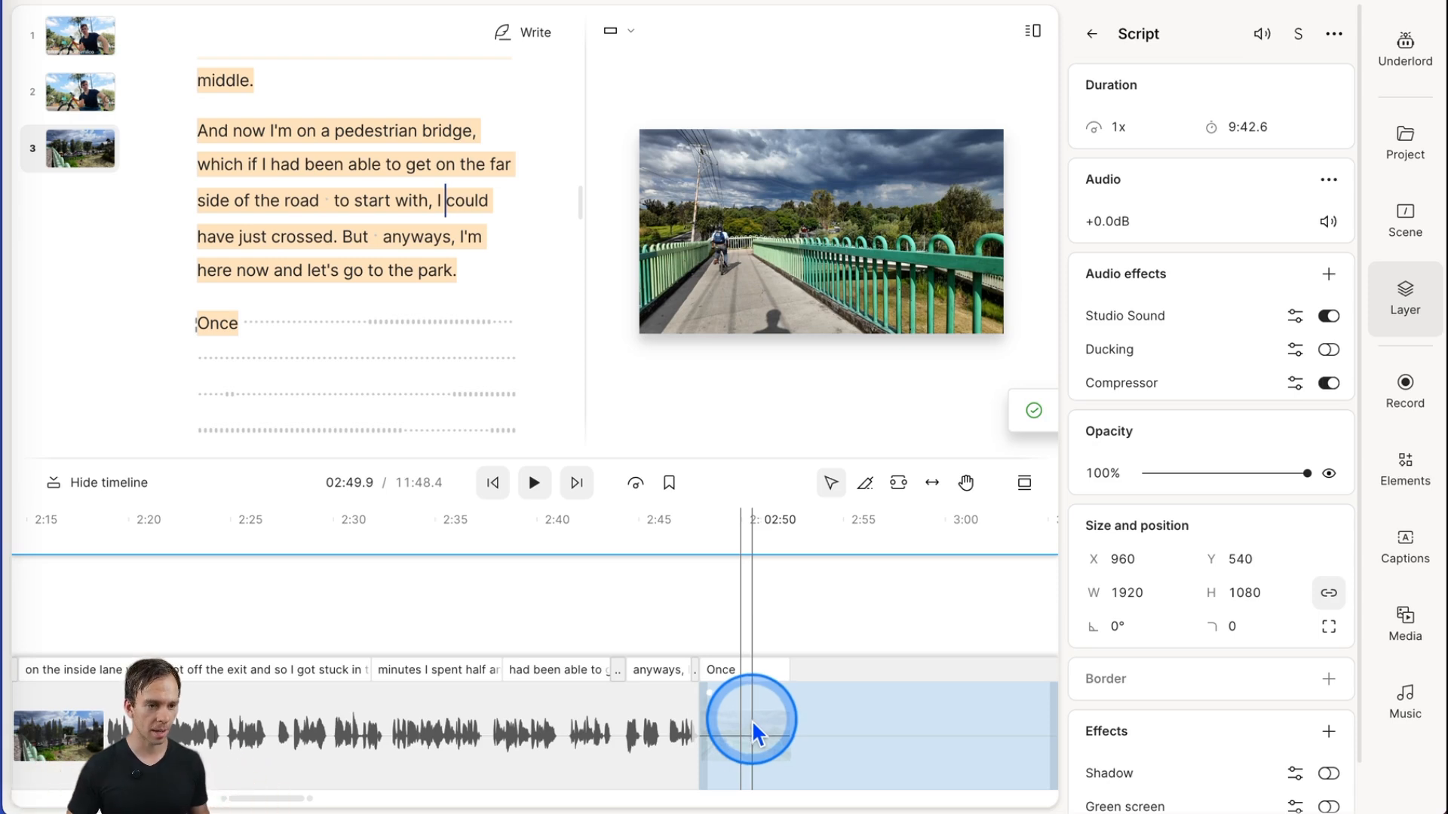
pyautogui.moveTo(704, 733); pyautogui.dragTo(754, 733)
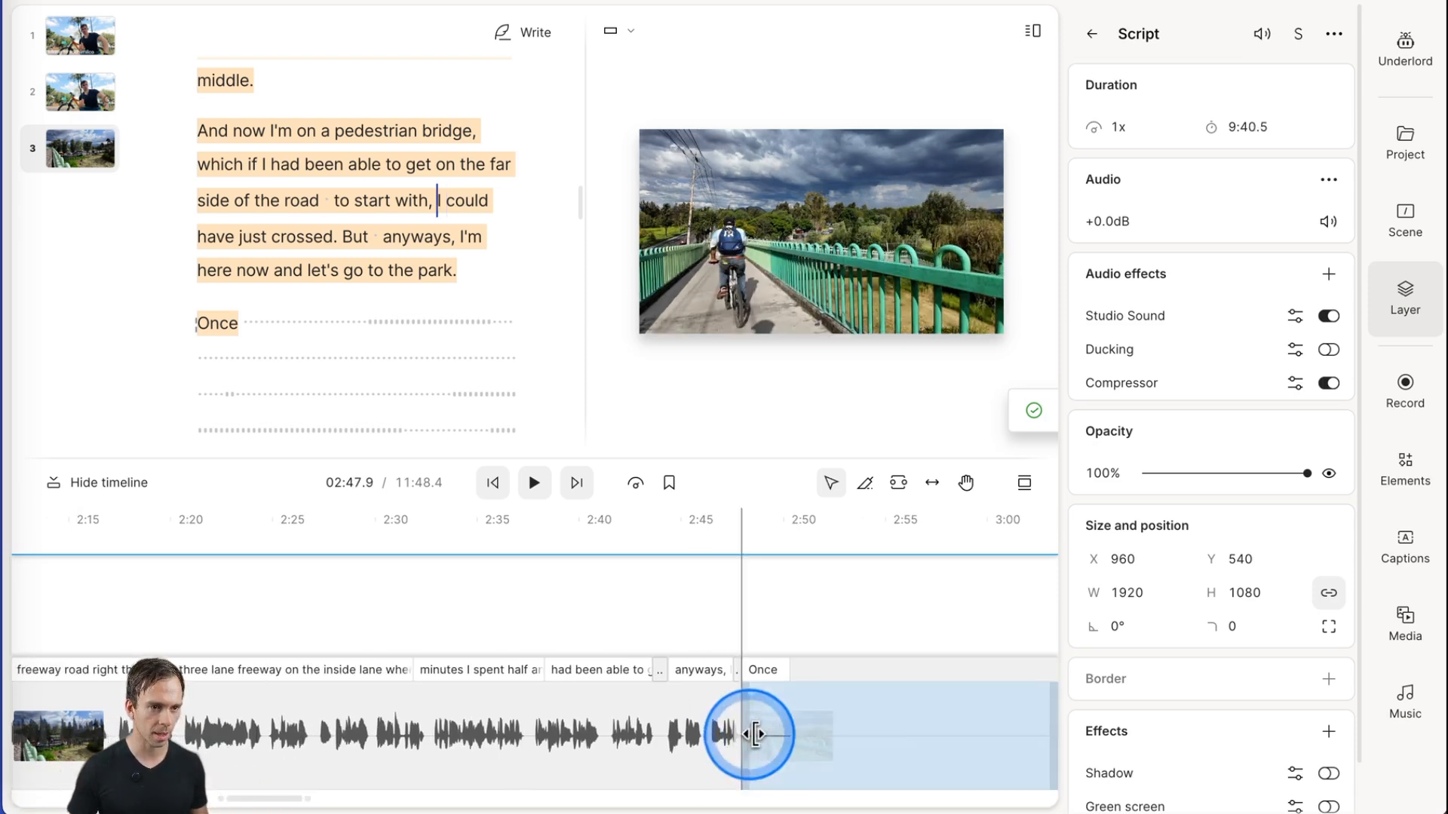
# Browse the stock music library and preview the track Together (no vocal)
pyautogui.scroll(-10, 752, 732)
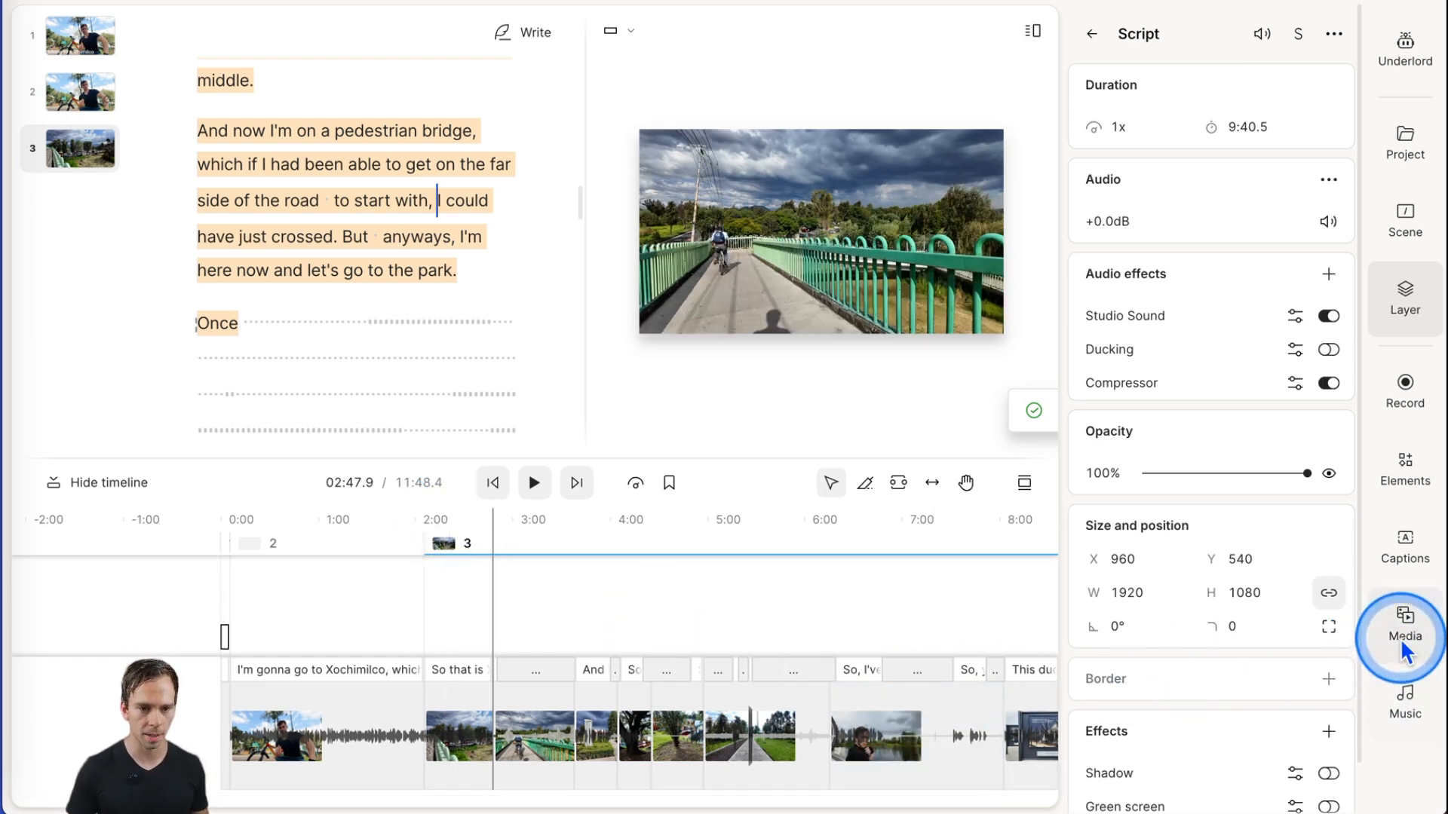
pyautogui.click(1396, 709)
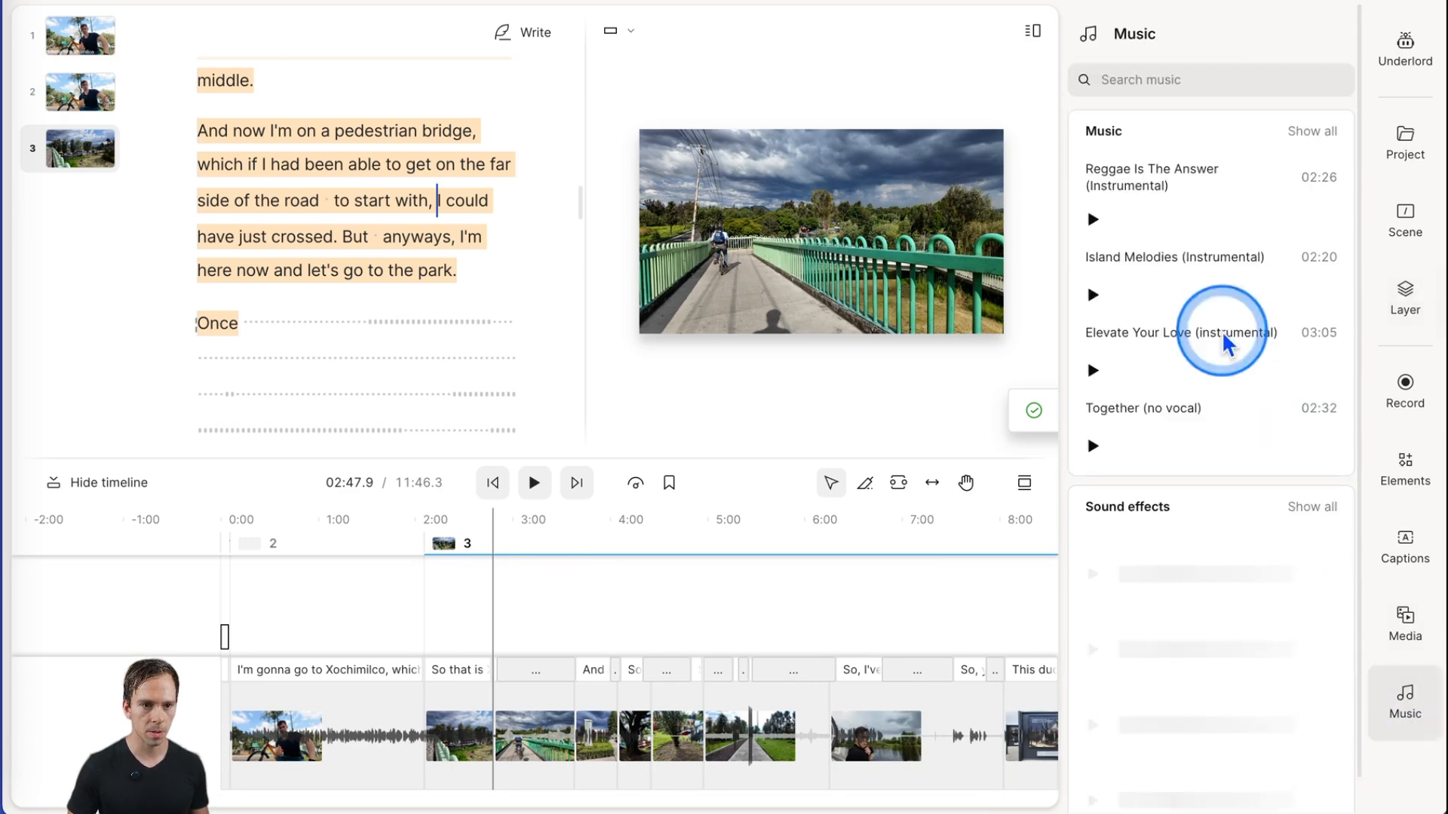
pyautogui.click(1168, 80)
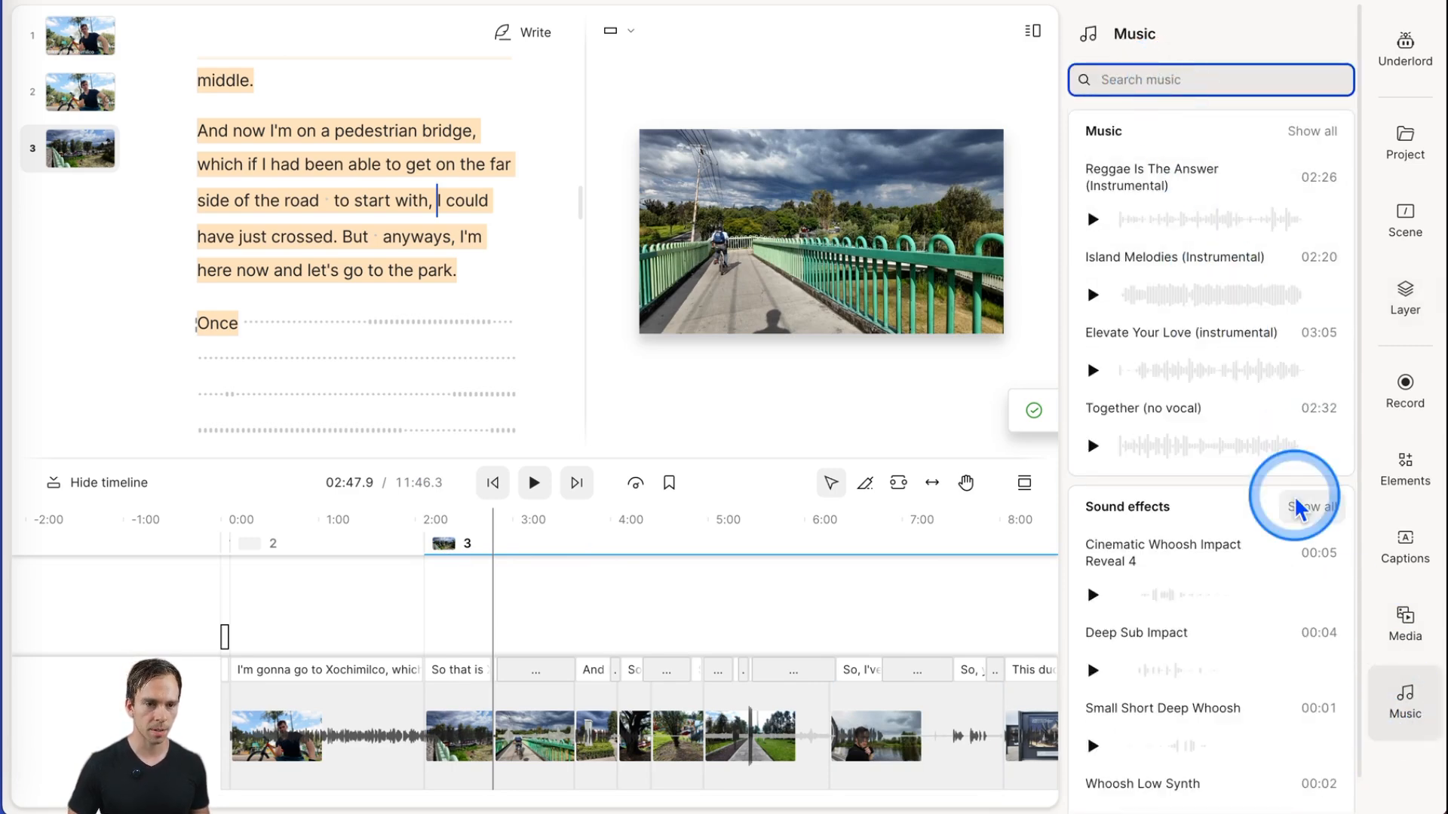
pyautogui.click(1093, 448)
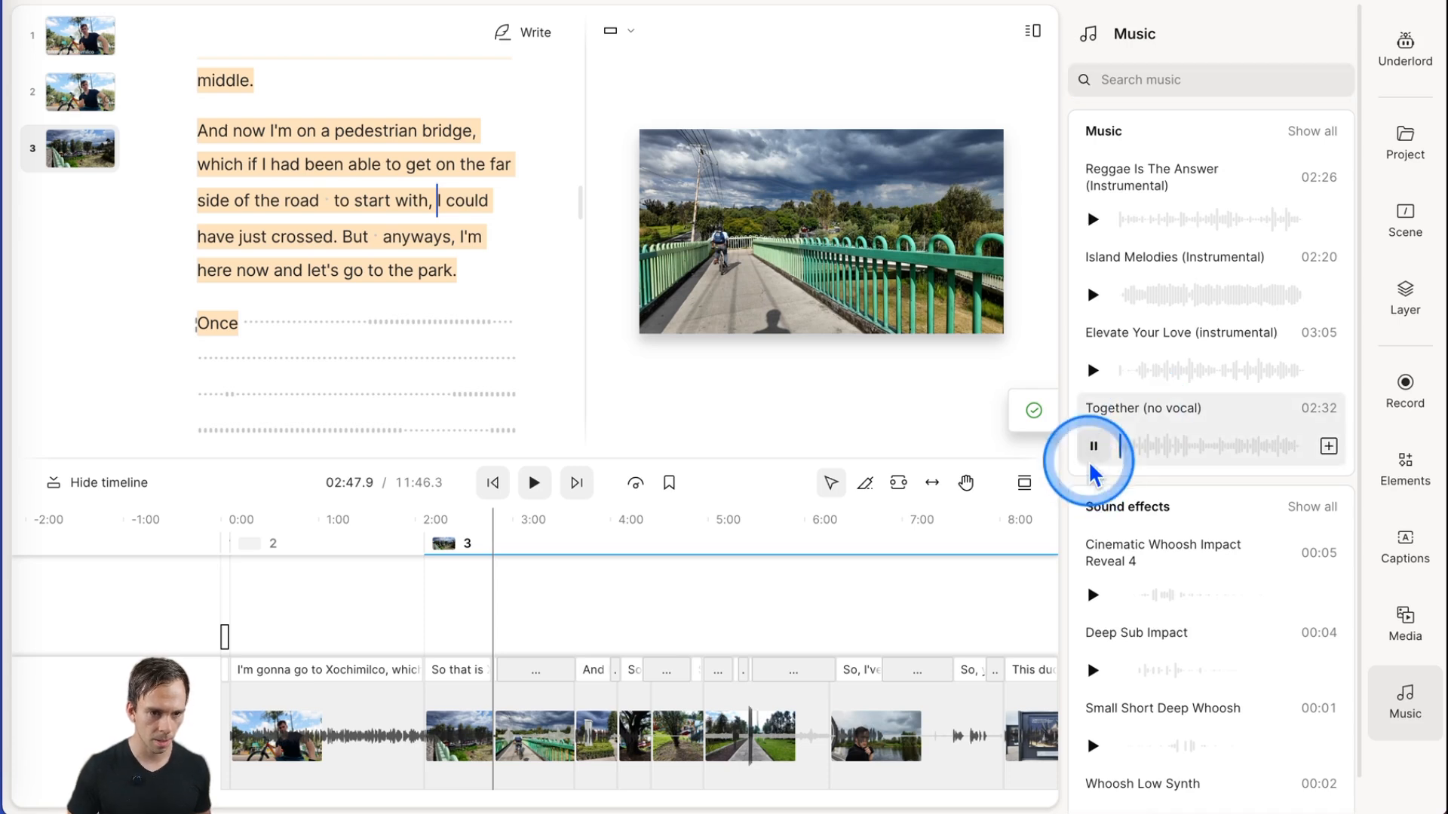
pyautogui.click(1092, 446)
# Search the stock music for "peaceful", preview Walk With Me and add it to the composition as a layer
pyautogui.click(1152, 89)
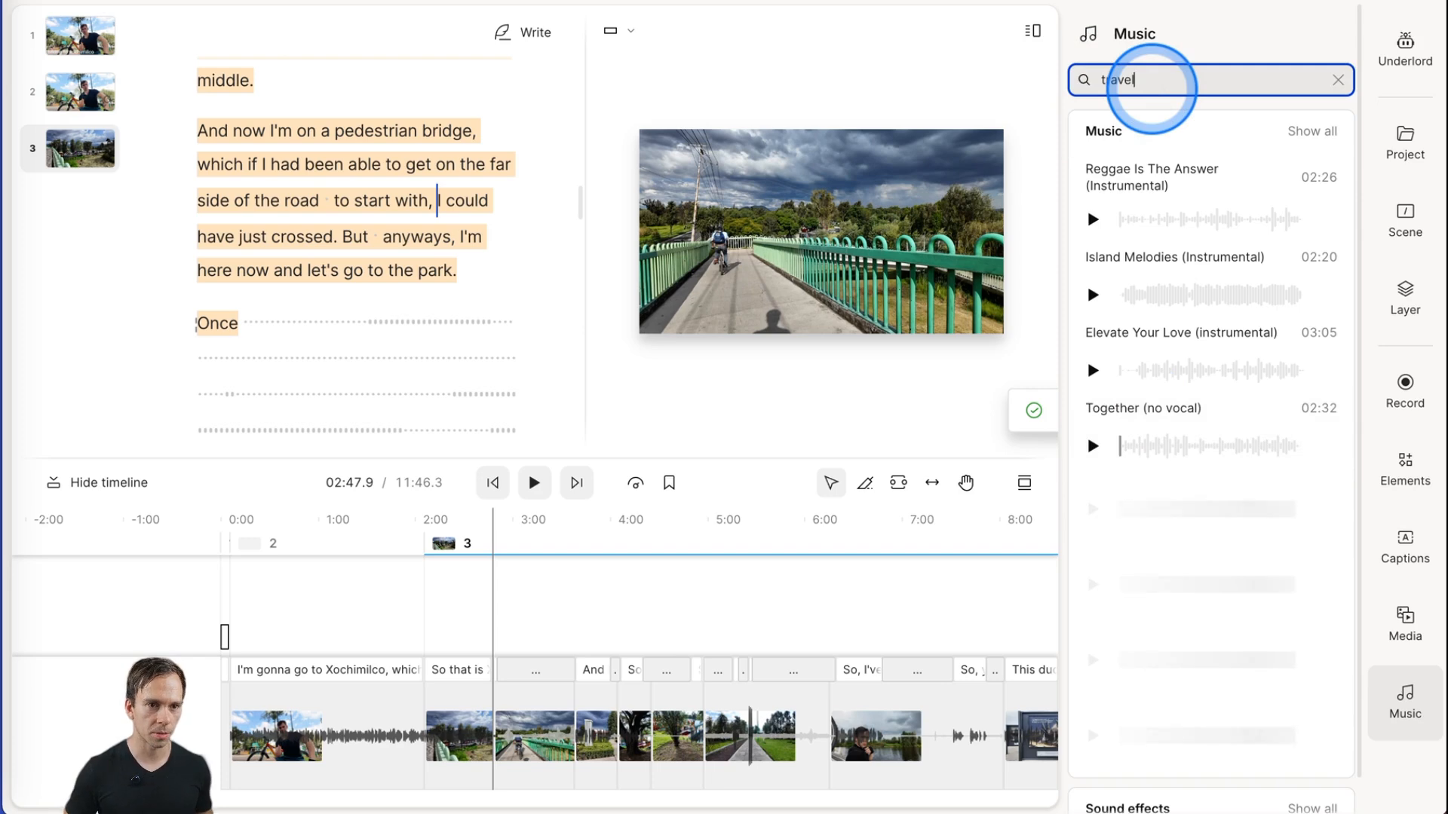
pyautogui.click(1305, 130)
pyautogui.scroll(-5, 1091, 625)
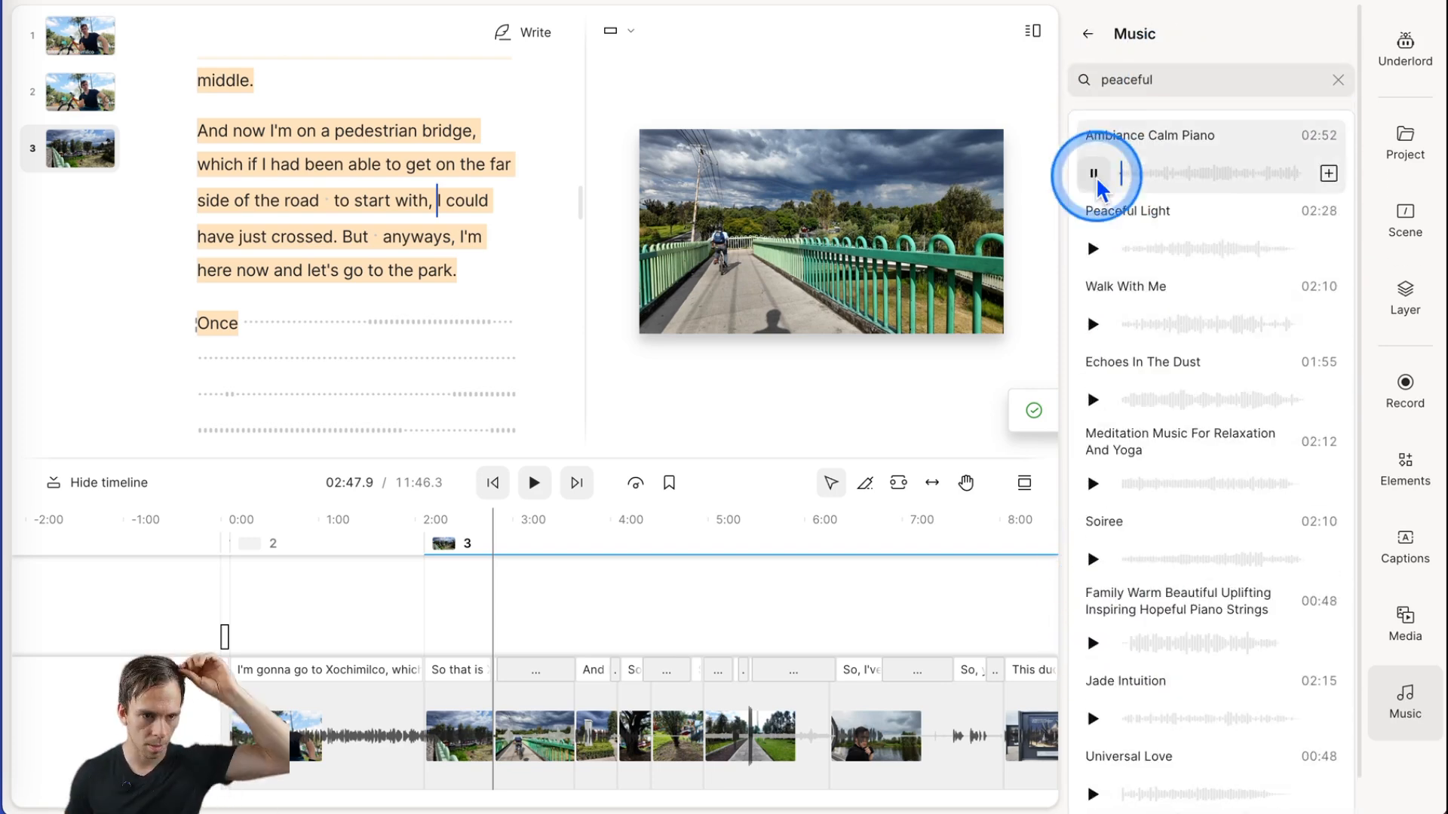
pyautogui.click(1093, 324)
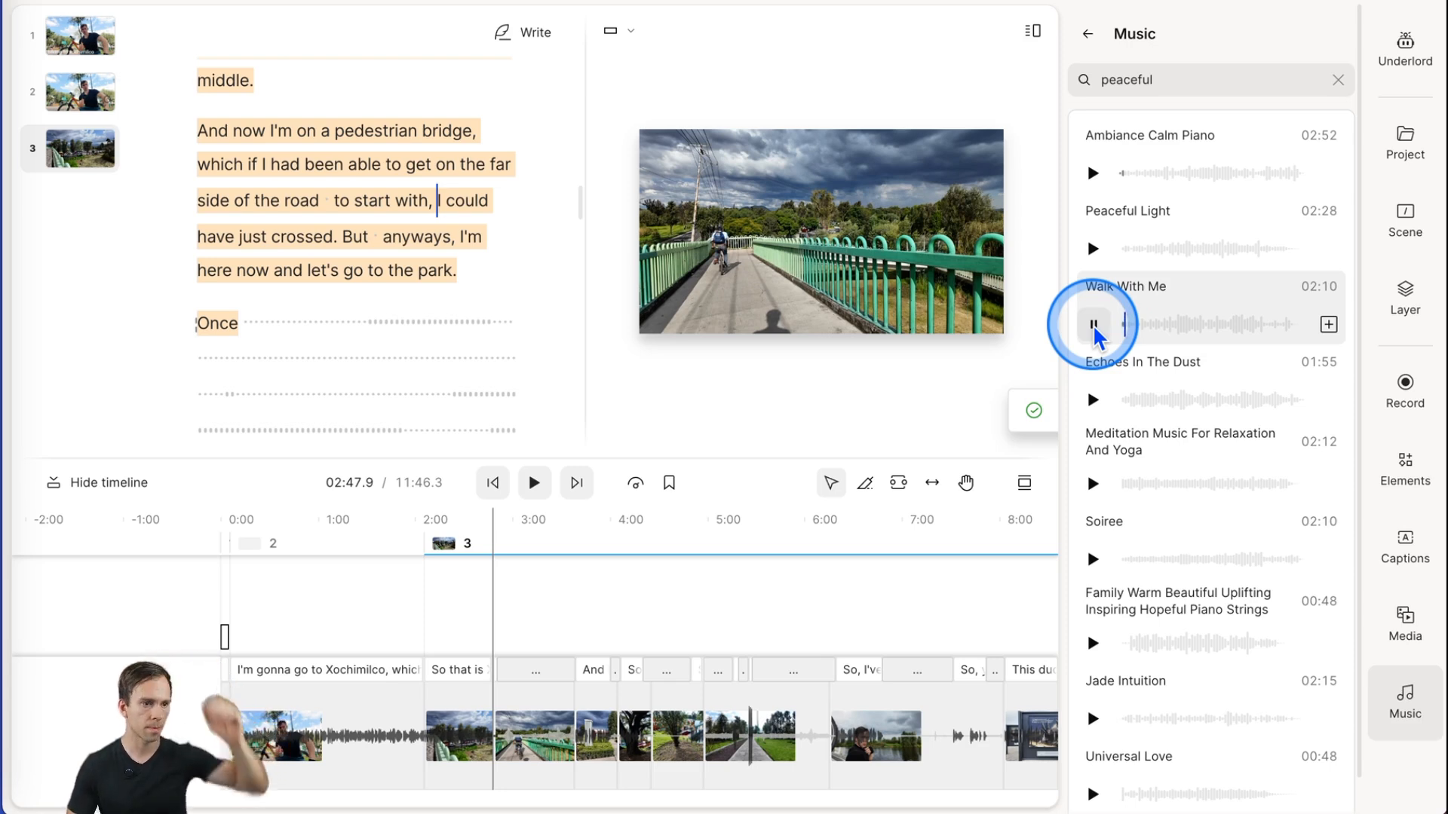
pyautogui.click(1093, 325)
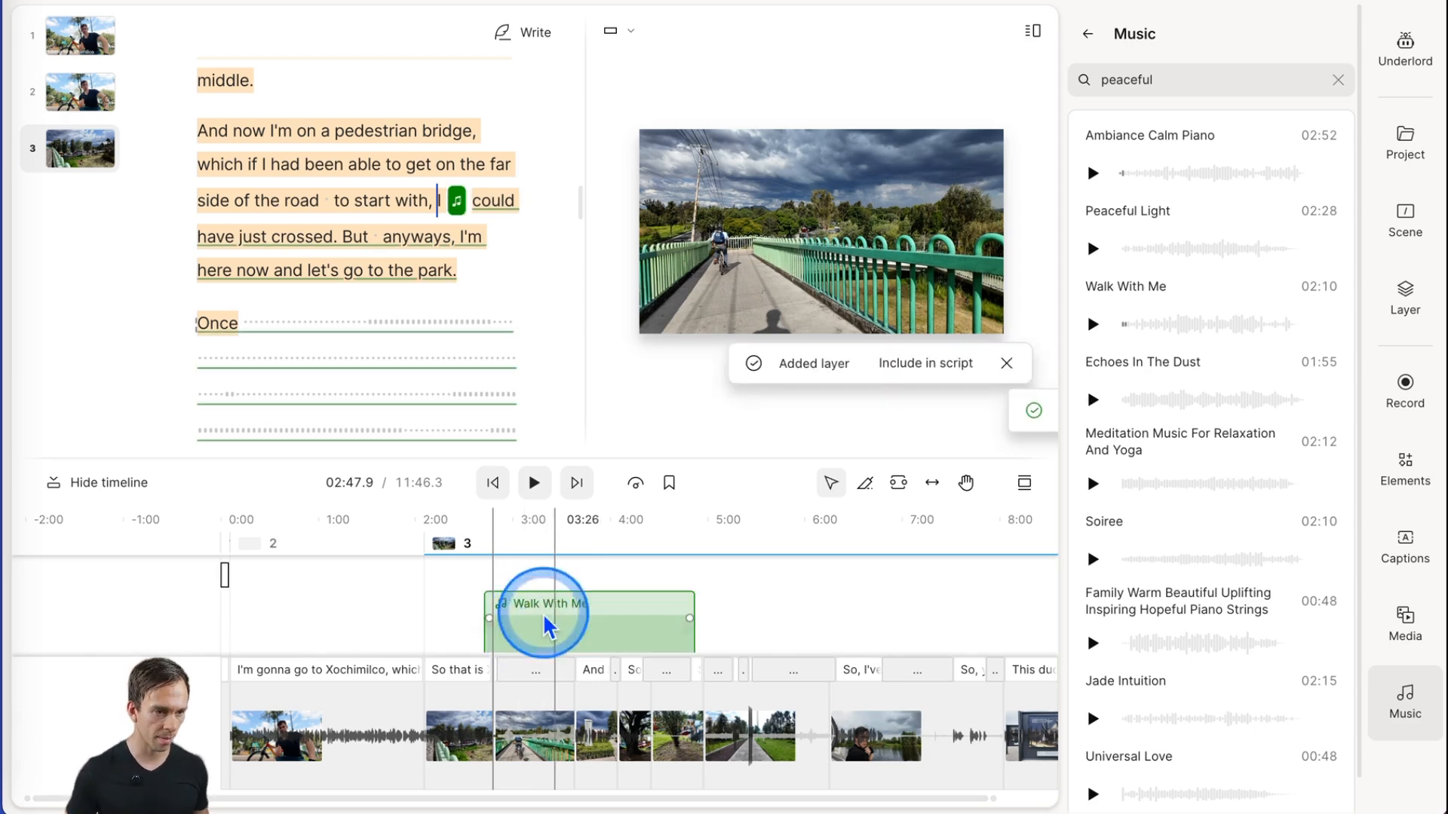
# Move the Walk With Me music layer to the start of the composition, beneath the narration scene
pyautogui.moveTo(641, 615); pyautogui.dragTo(288, 598)
pyautogui.moveTo(857, 638); pyautogui.dragTo(1057, 639)
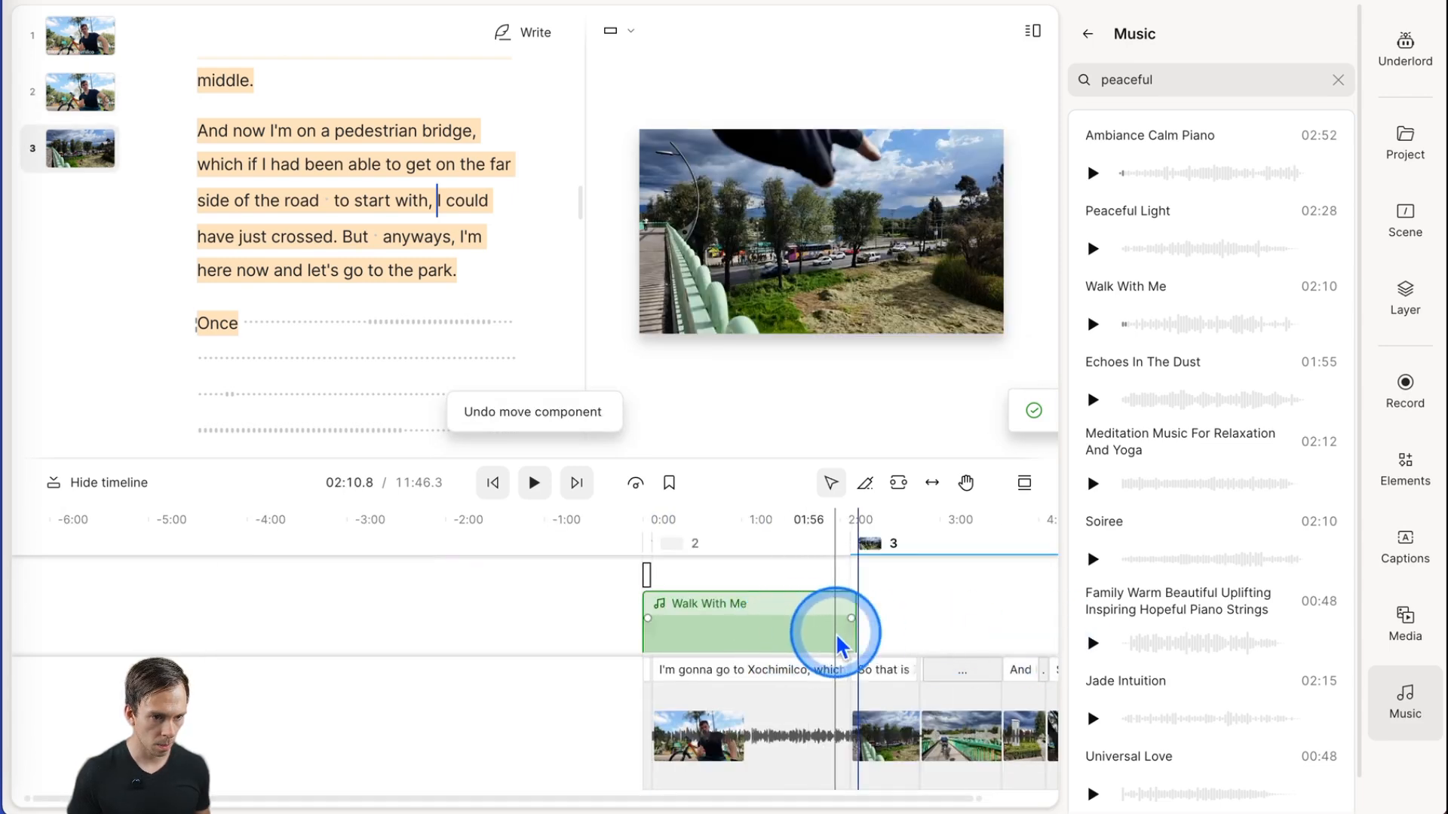
pyautogui.moveTo(857, 637); pyautogui.dragTo(822, 604)
# Open the Walk With Me layer's properties and examine its Once and Loop playback options
pyautogui.click(1400, 307)
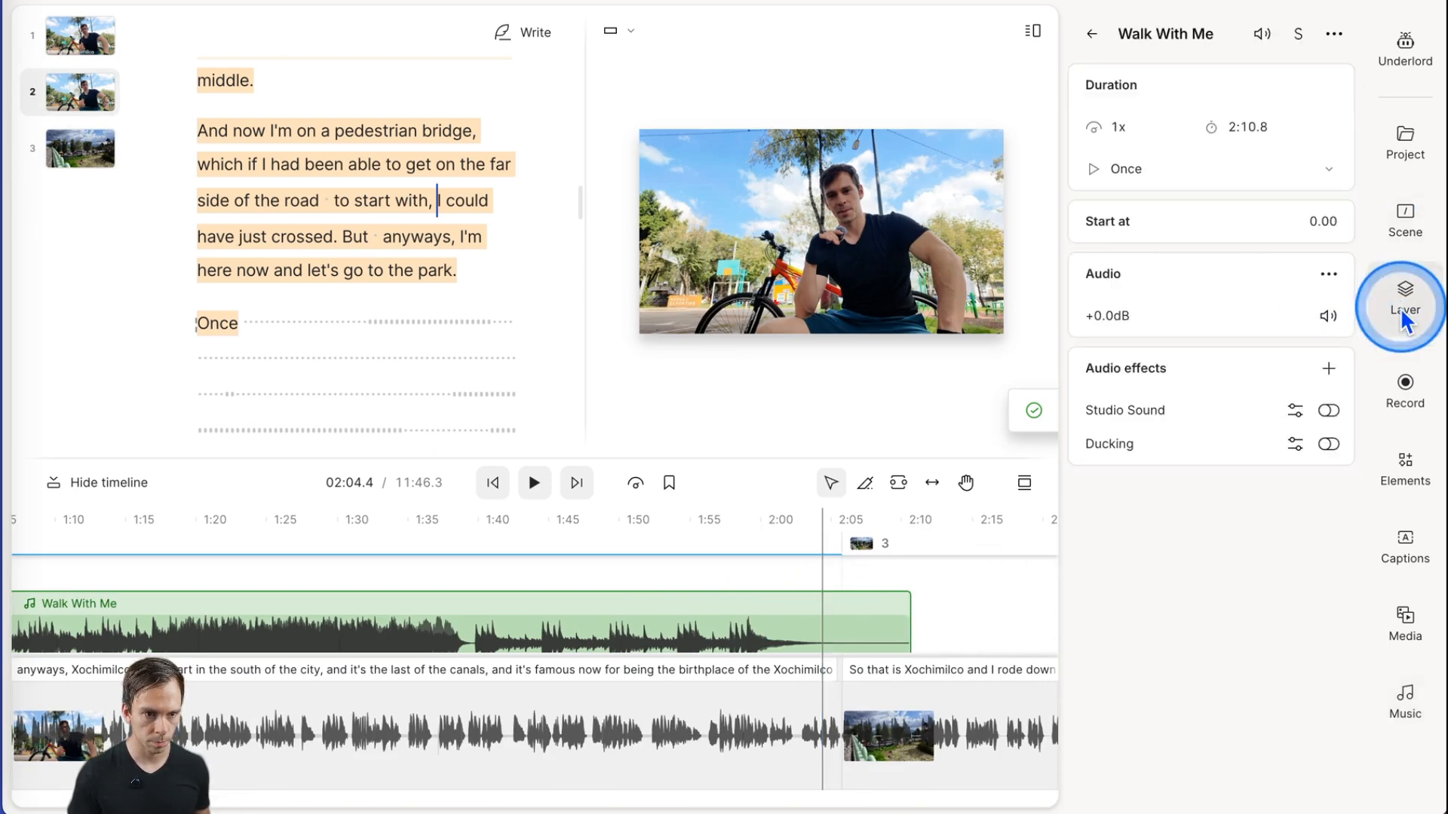
pyautogui.click(1142, 179)
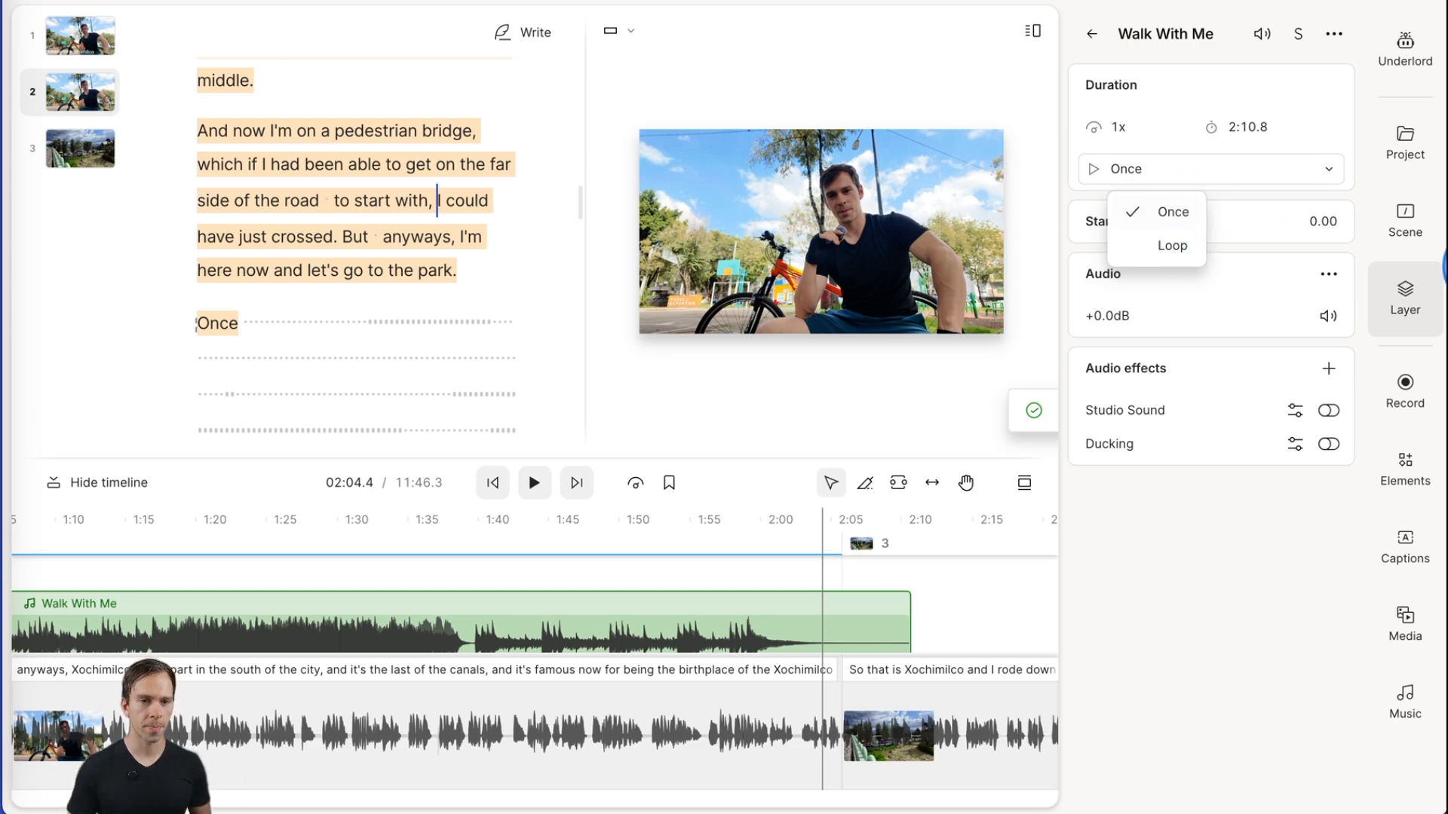
pyautogui.click(1396, 306)
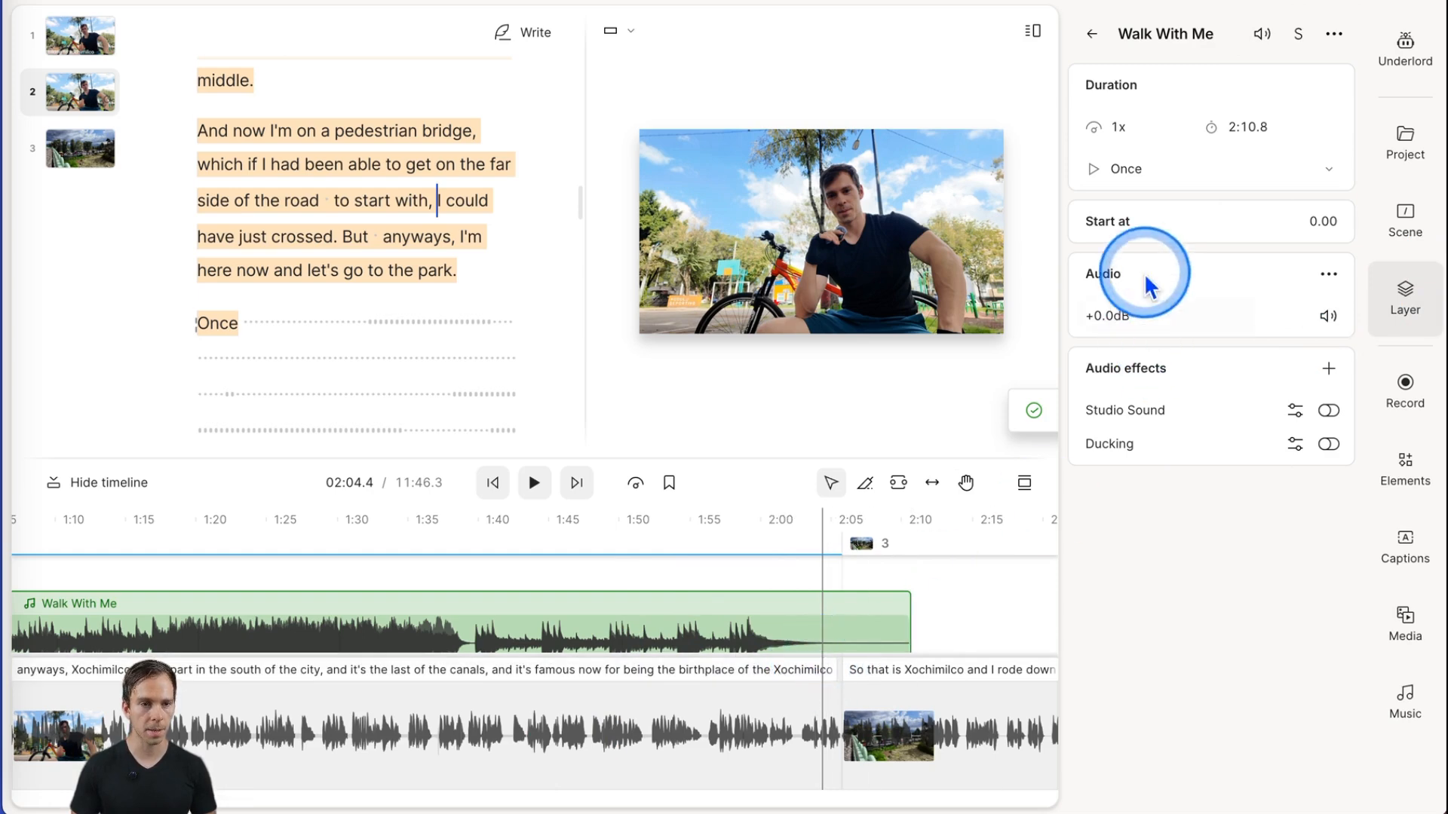
# Set the Walk With Me music layer to loop and review its coverage along the composition
pyautogui.click(1142, 175)
pyautogui.click(1153, 230)
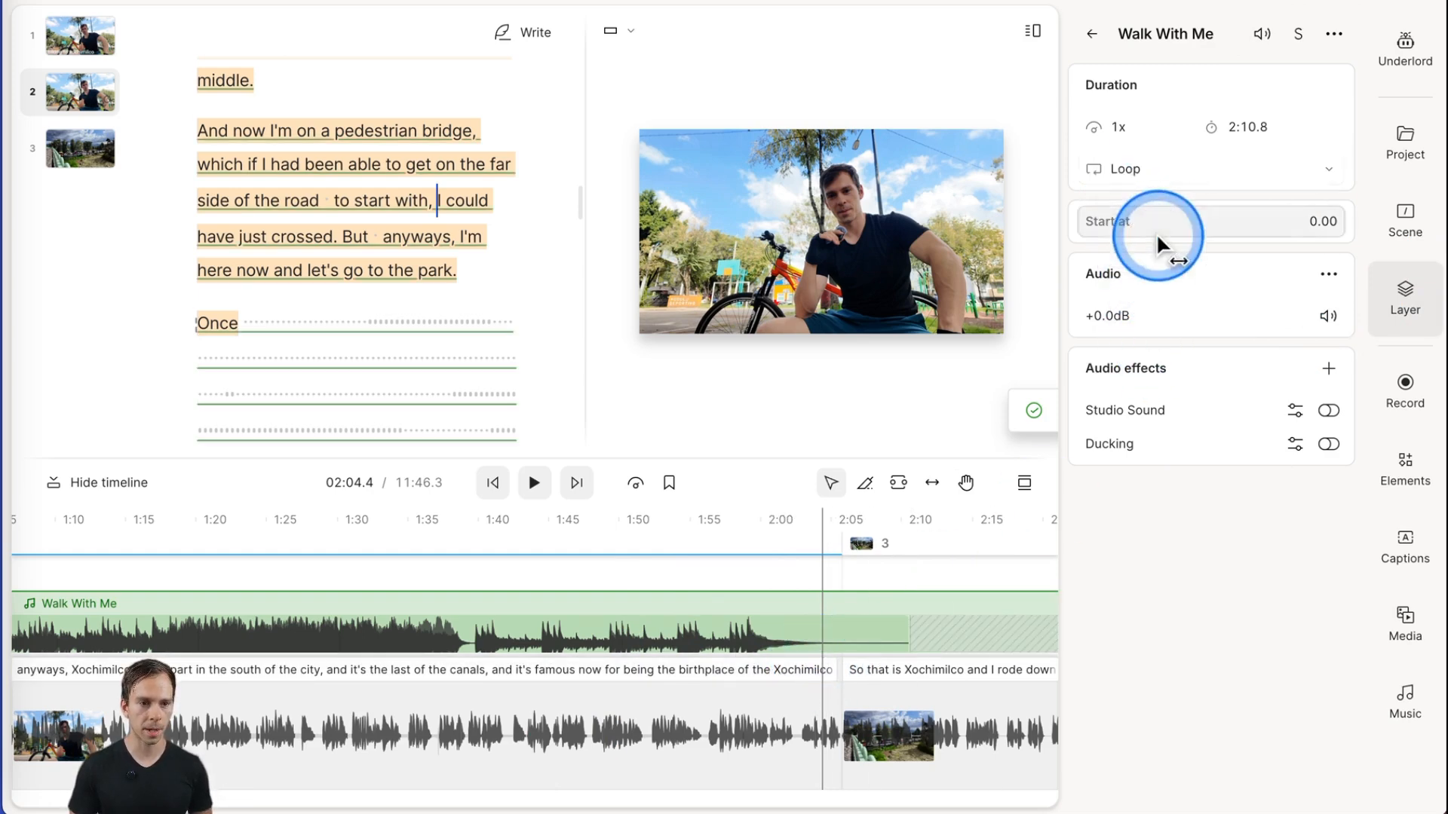
pyautogui.scroll(-6, 929, 645)
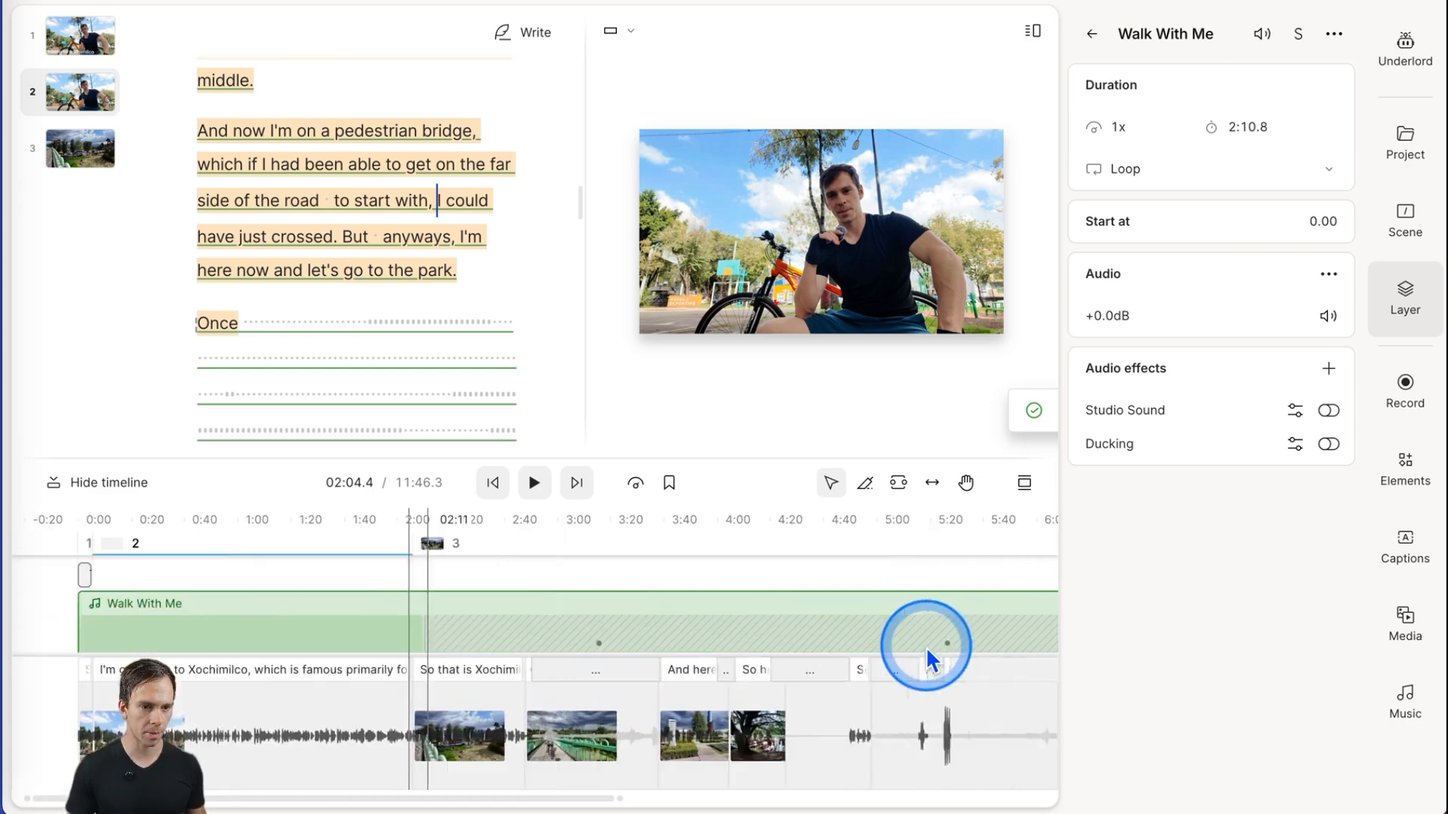
pyautogui.hscroll(7, 925, 645)
pyautogui.hscroll(-8, 903, 644)
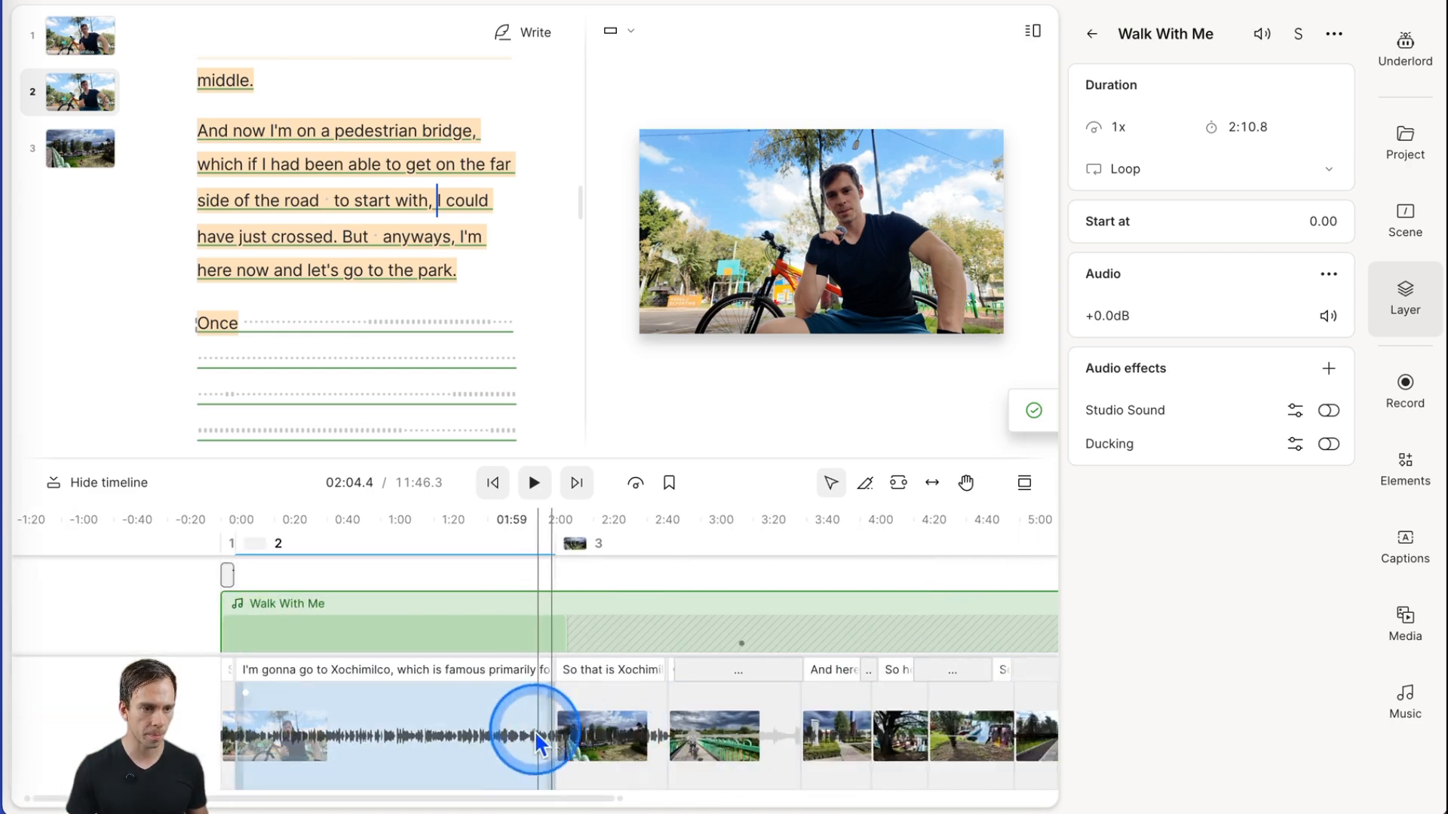
# Select the narration clip in scene 2 and play the composition from the start to hear the music under the voice
pyautogui.click(495, 730)
pyautogui.click(491, 481)
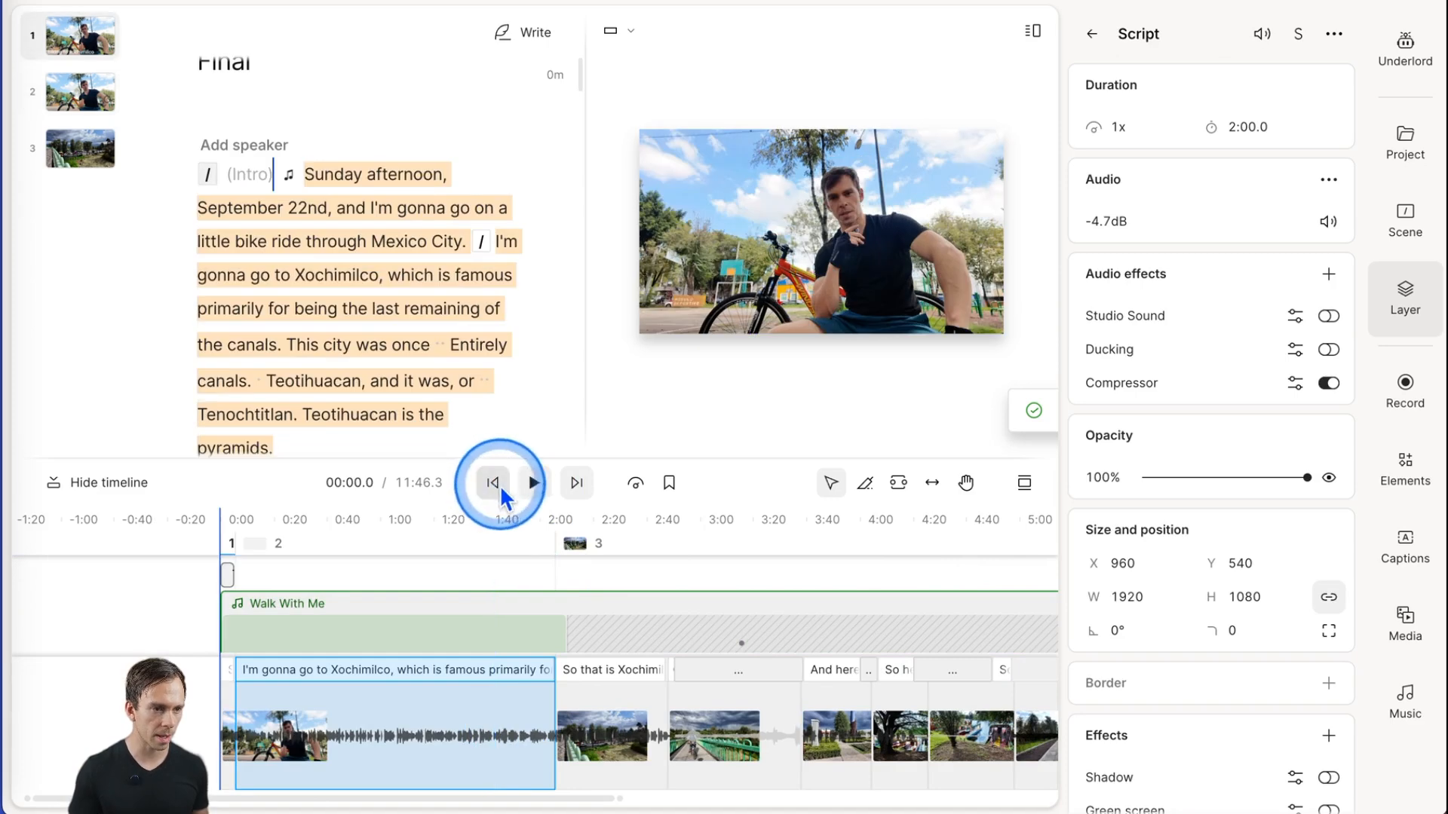
pyautogui.click(528, 486)
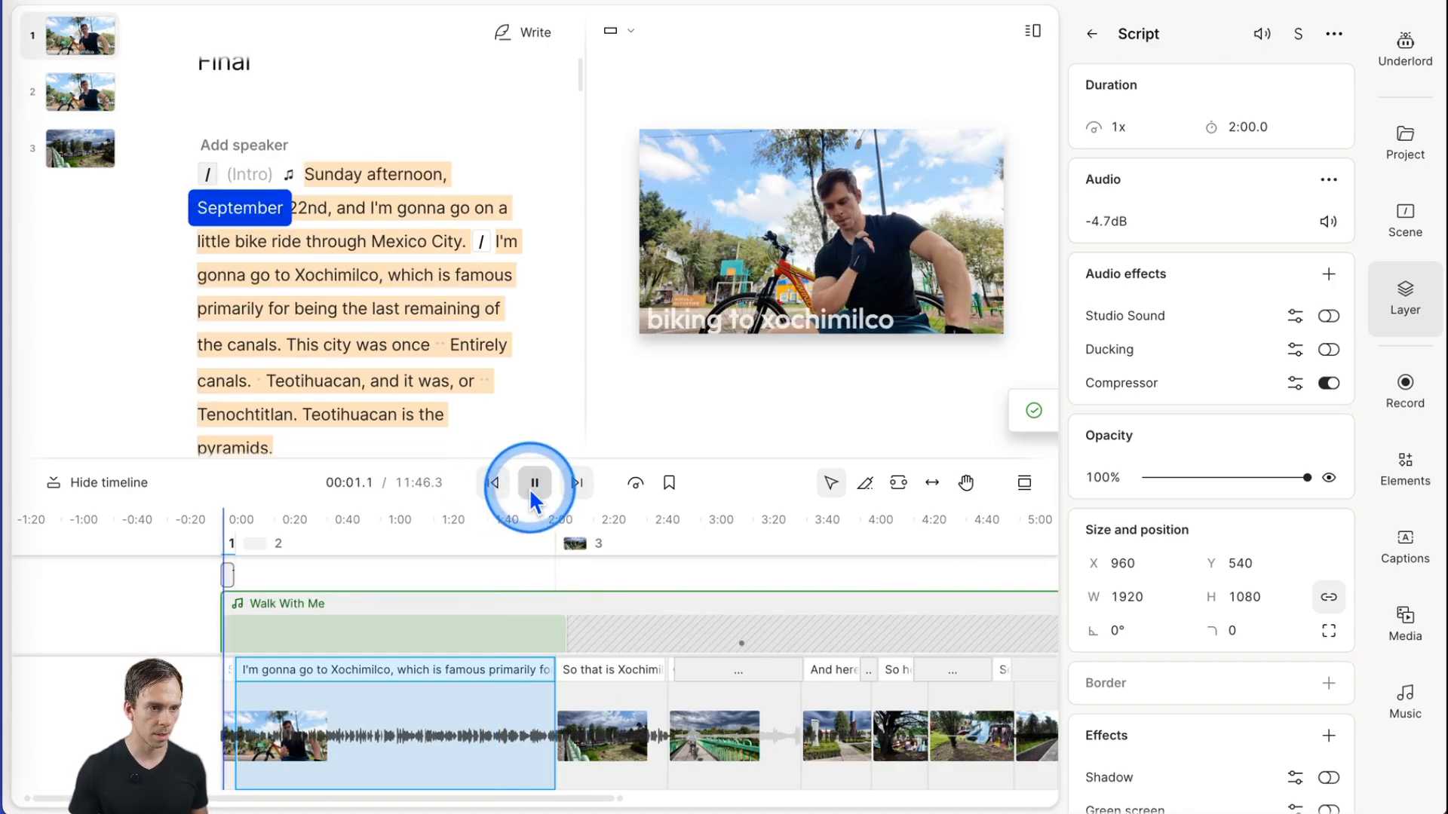
pyautogui.click(533, 486)
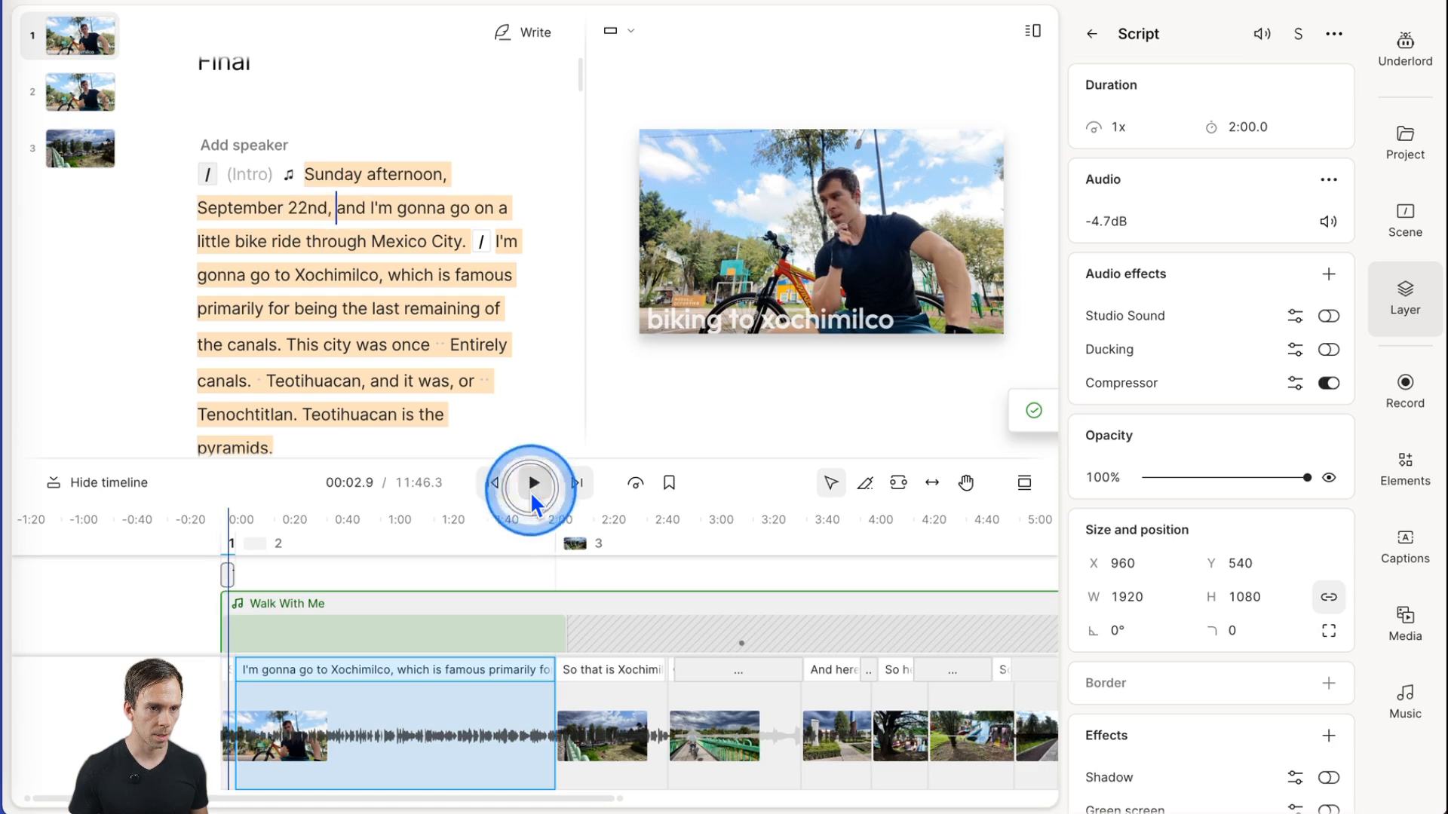
# Enable Ducking on the selected narration clip, view its amount setting and play back the result
pyautogui.click(1328, 351)
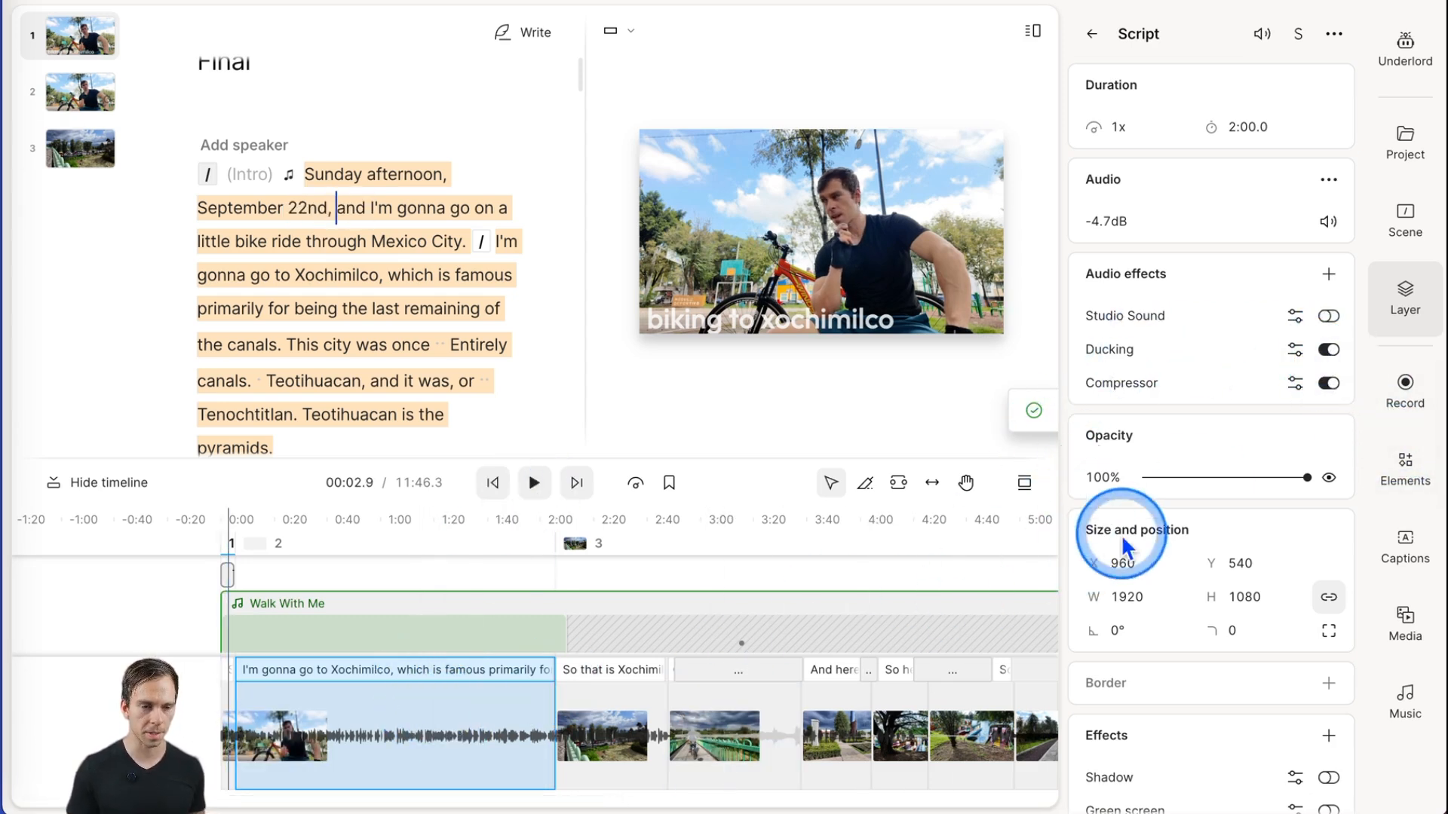
pyautogui.click(1295, 349)
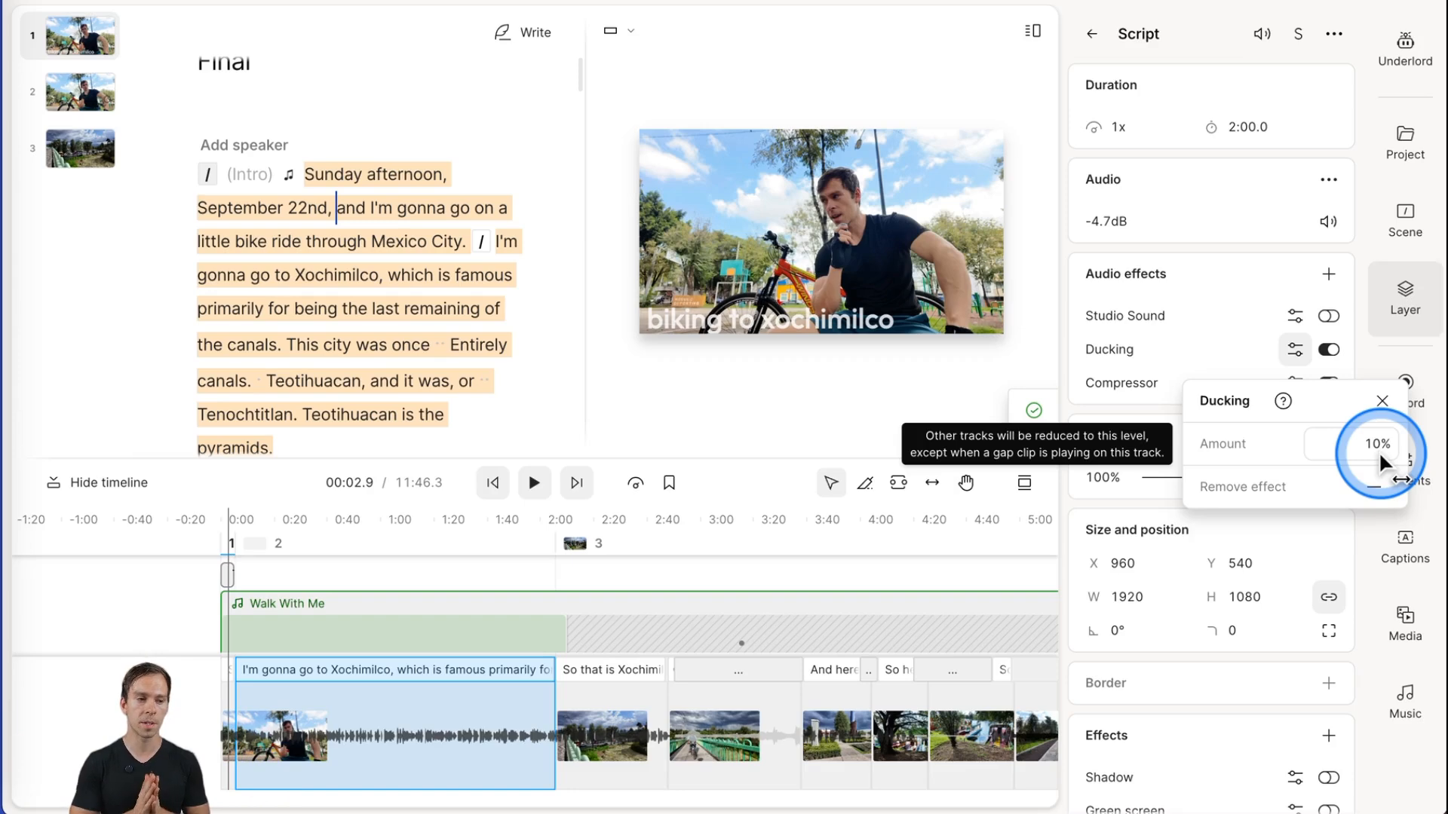
pyautogui.click(532, 491)
pyautogui.click(533, 490)
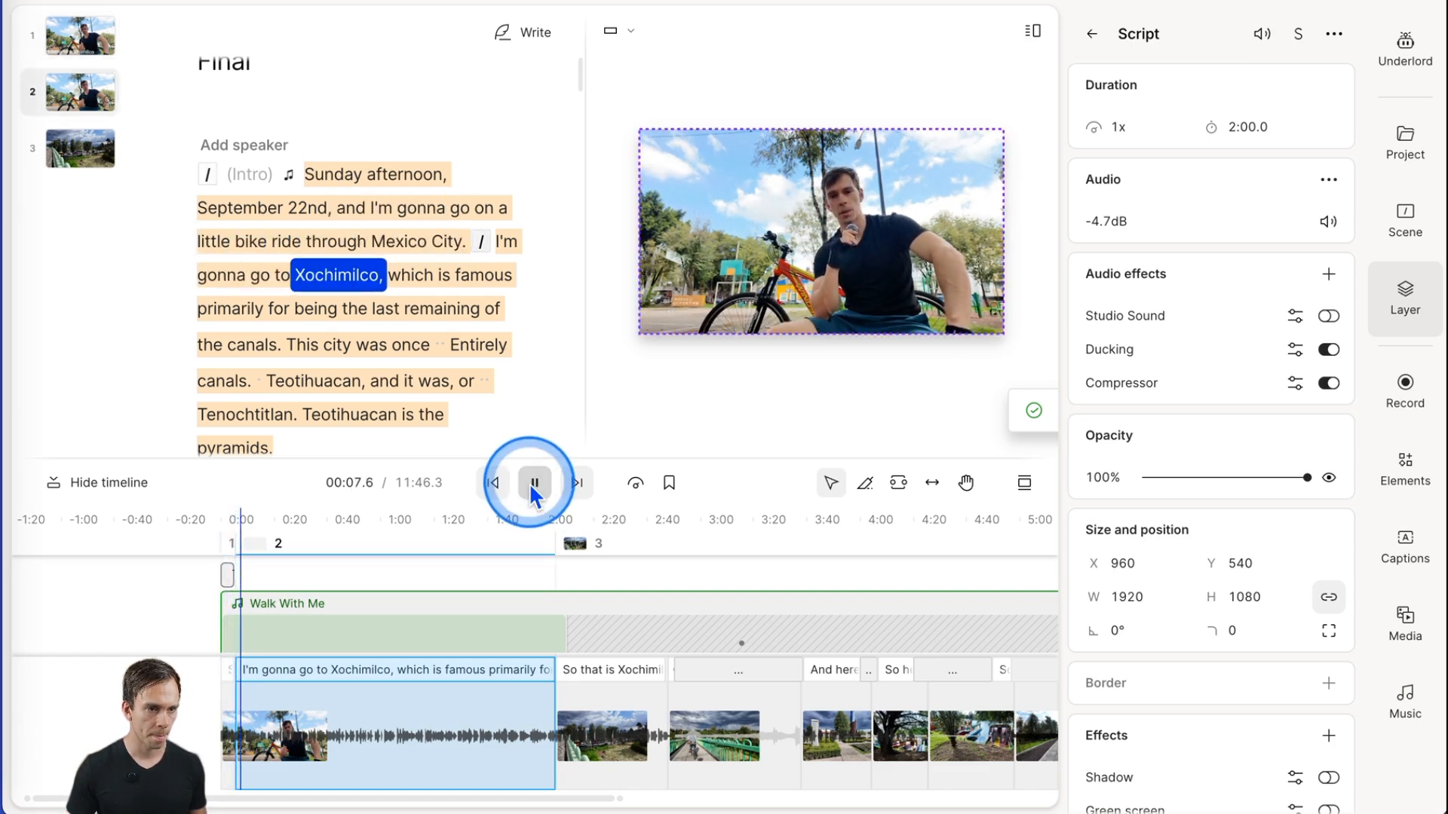
pyautogui.click(534, 487)
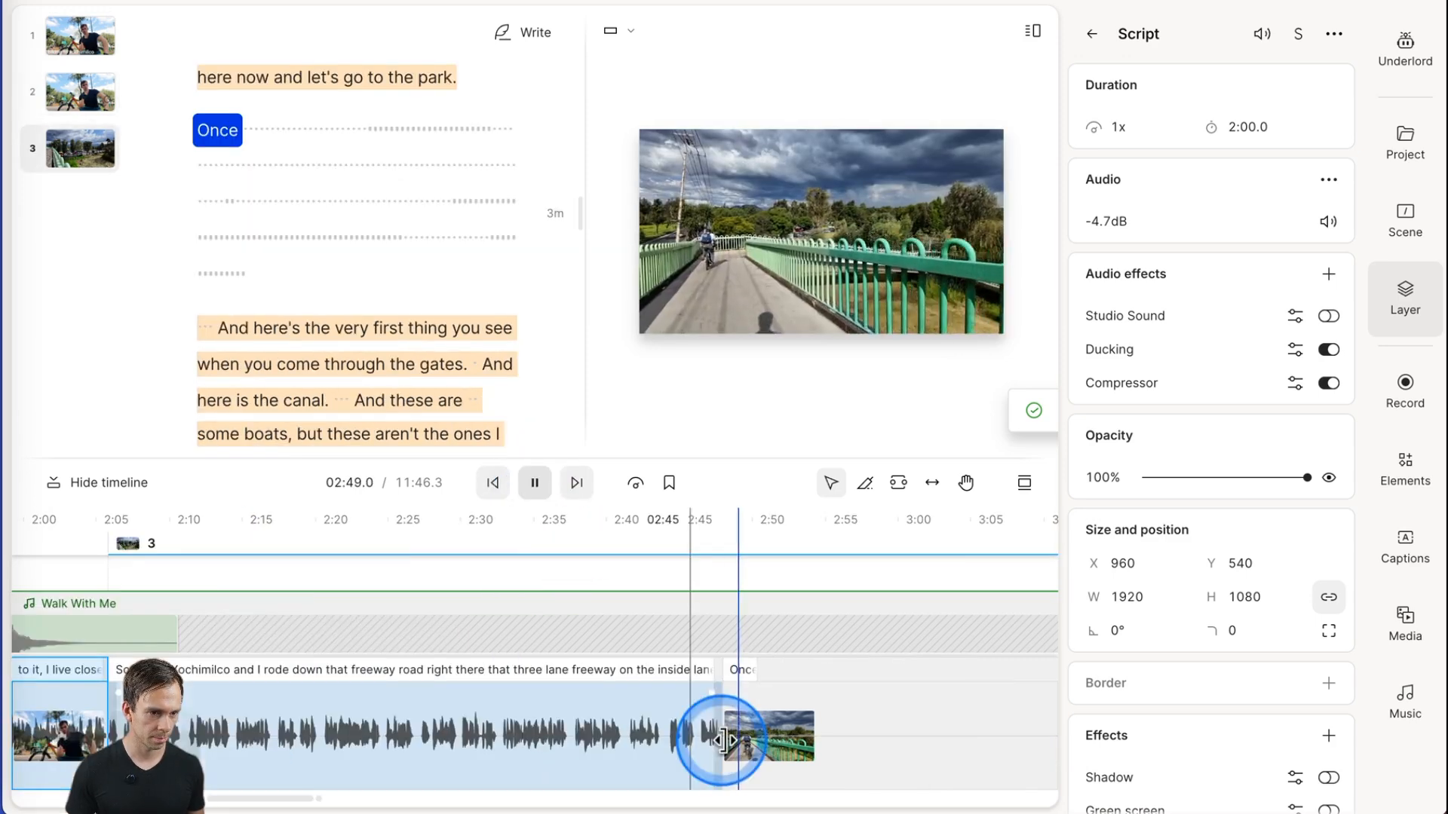
# Trim about 3 seconds off the start of the bridge clip, removing the word "Once", and play across the cut
pyautogui.scroll(5, 758, 745)
pyautogui.scroll(2, 757, 745)
pyautogui.press('space')
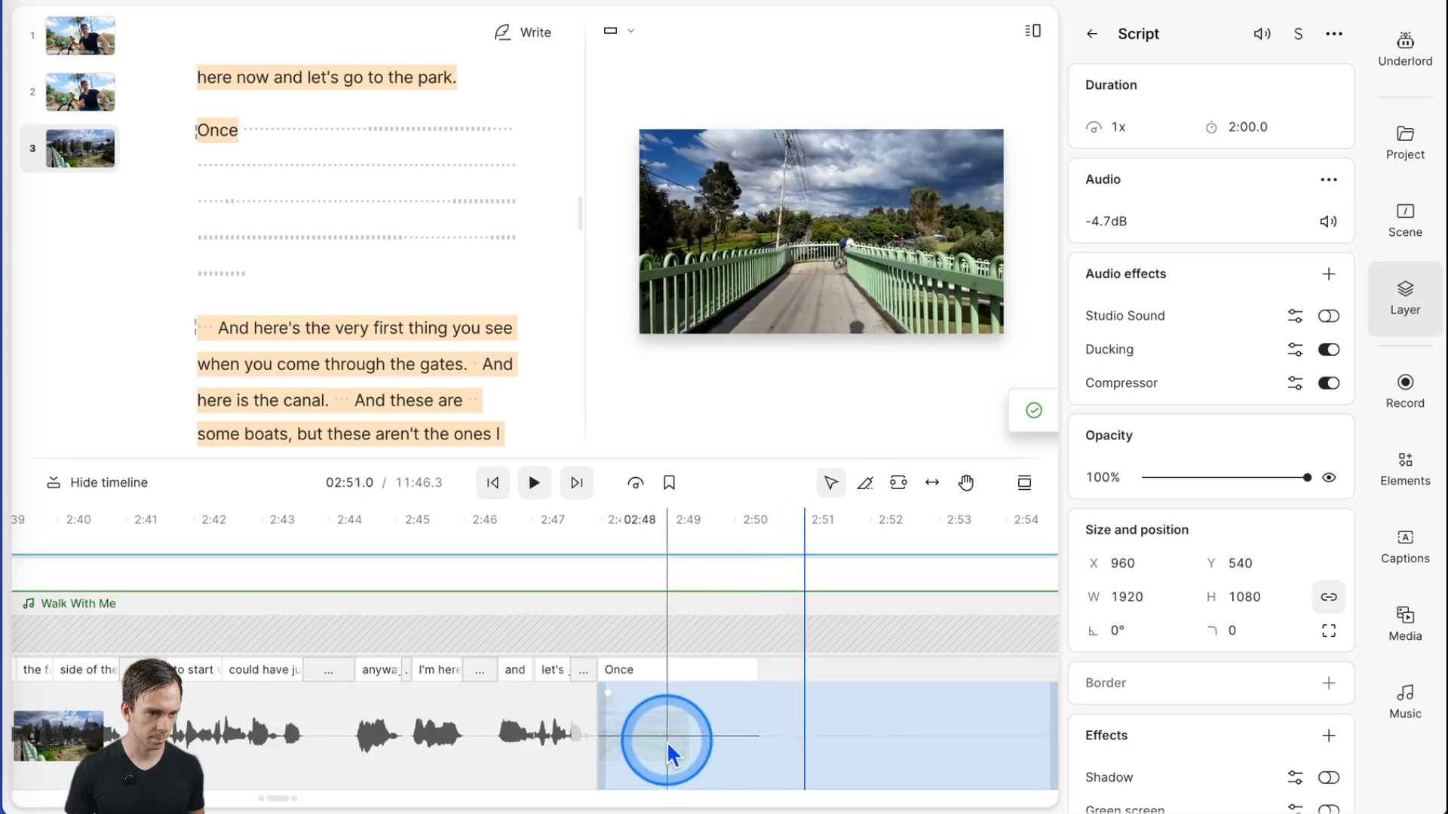
pyautogui.click(659, 730)
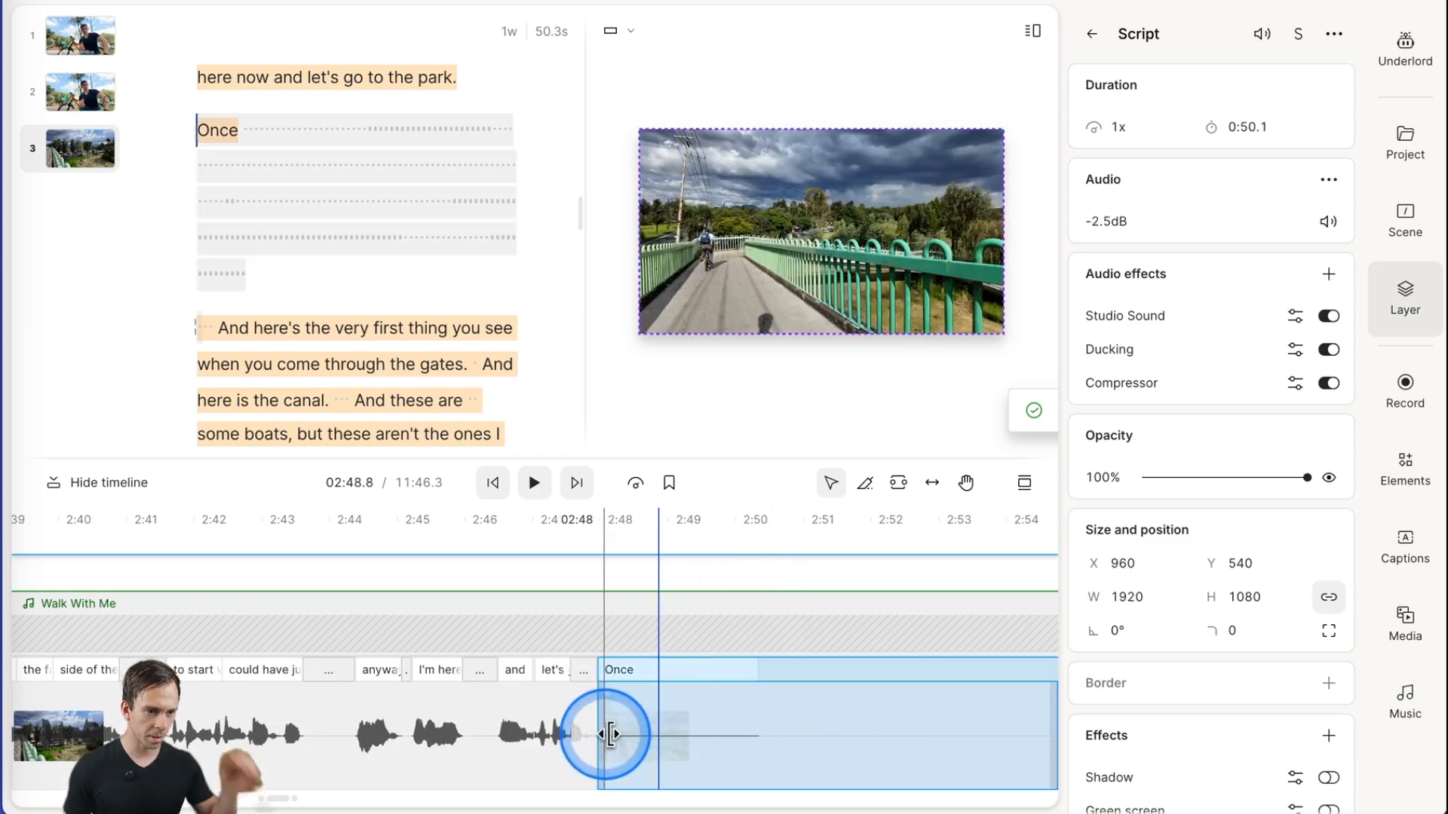
pyautogui.moveTo(606, 735); pyautogui.dragTo(790, 745)
pyautogui.click(690, 577)
pyautogui.press('space')
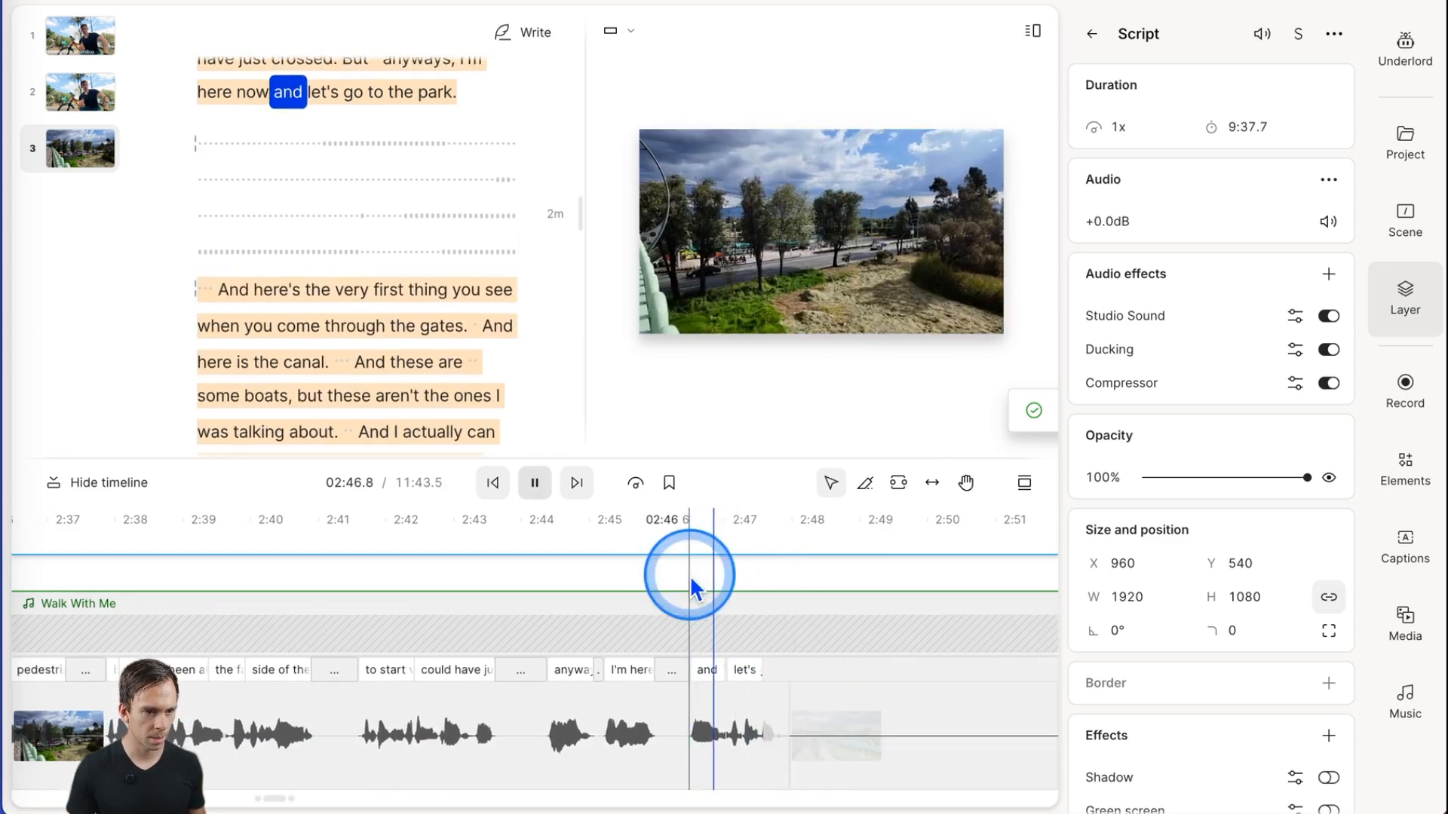
# Trim about 1 more second off the start of the bridge clip and replay the cut
pyautogui.click(828, 735)
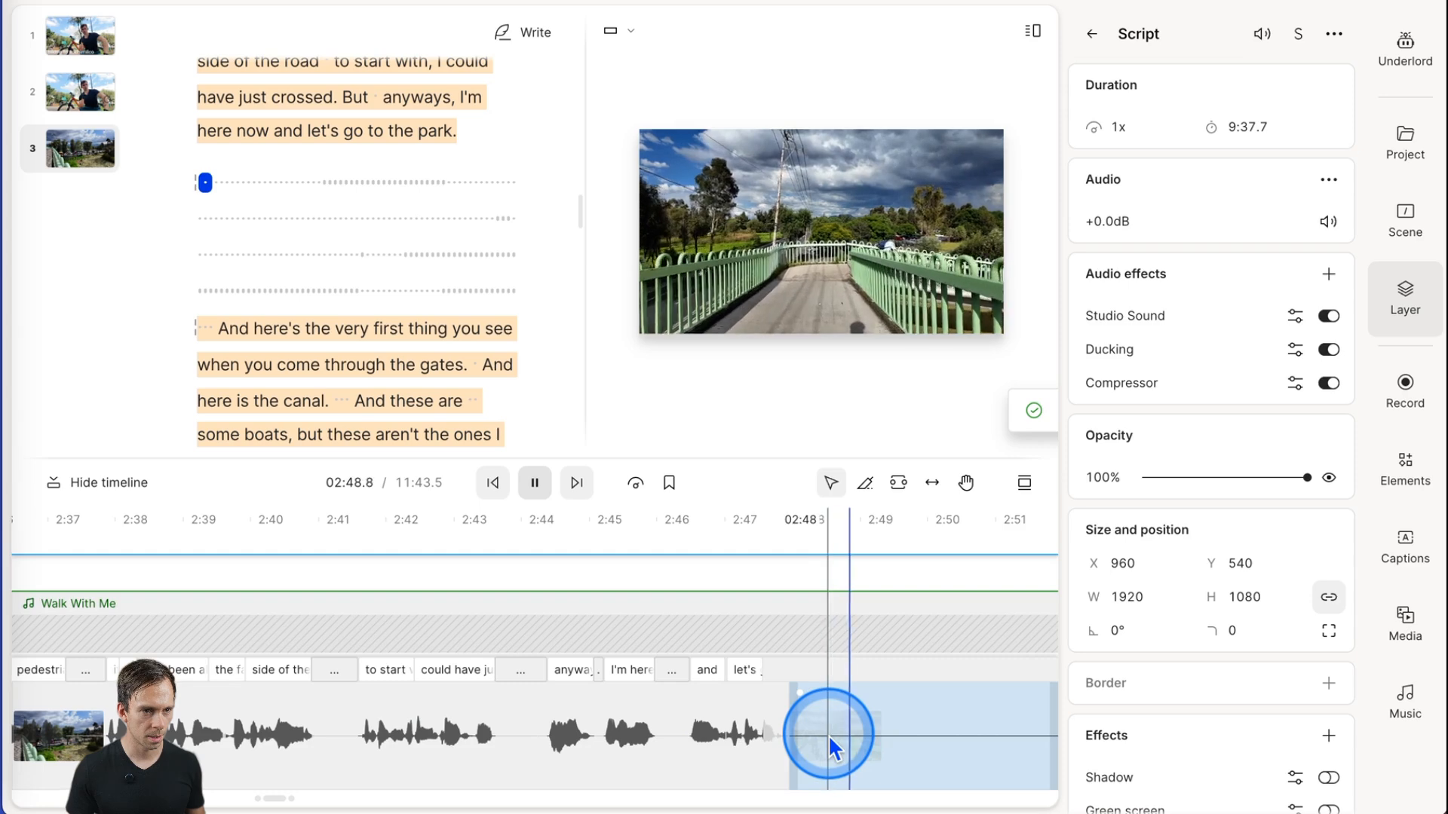
pyautogui.press('space')
pyautogui.press('Delete')
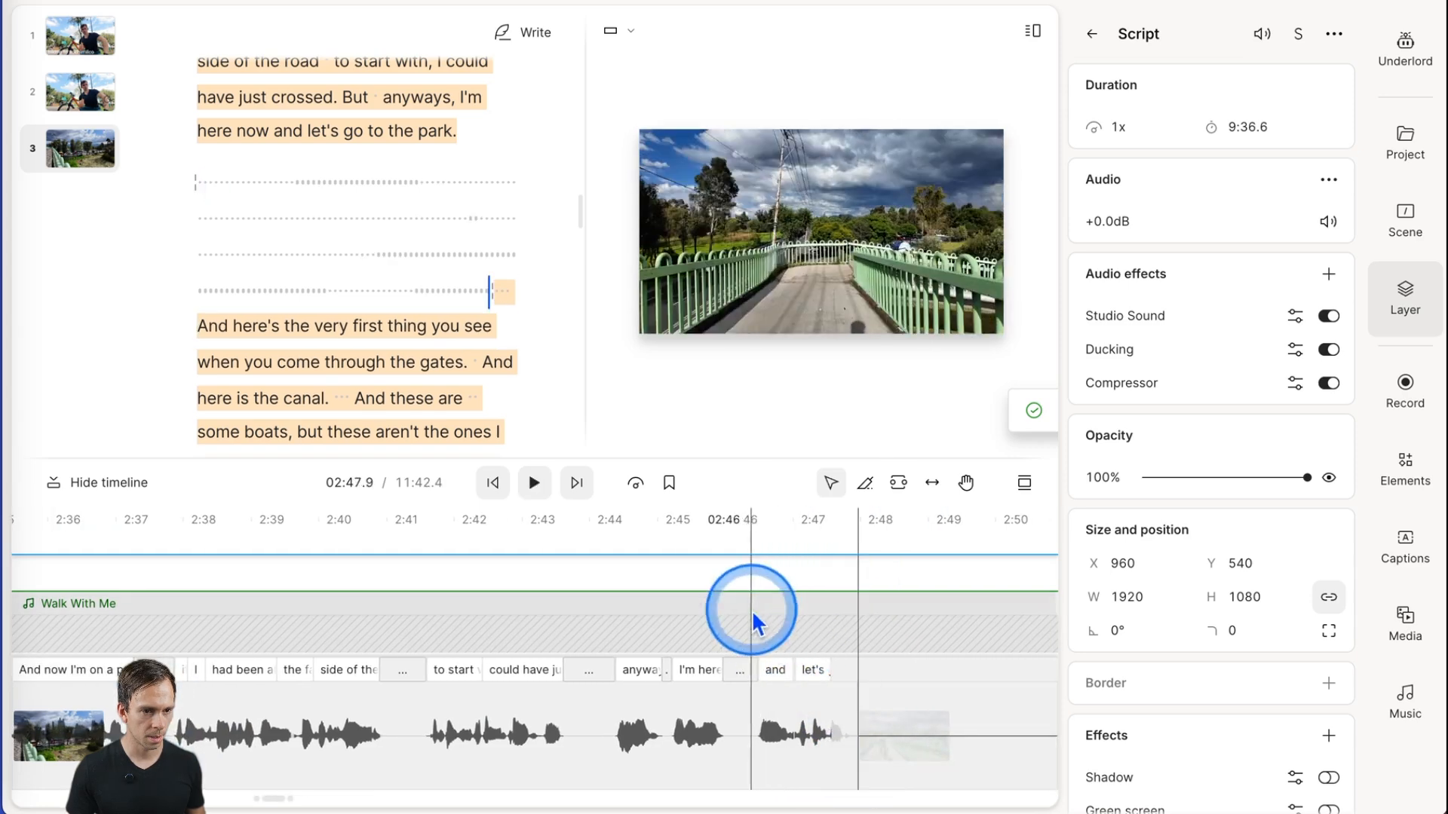
pyautogui.click(745, 575)
pyautogui.press('space')
pyautogui.click(772, 741)
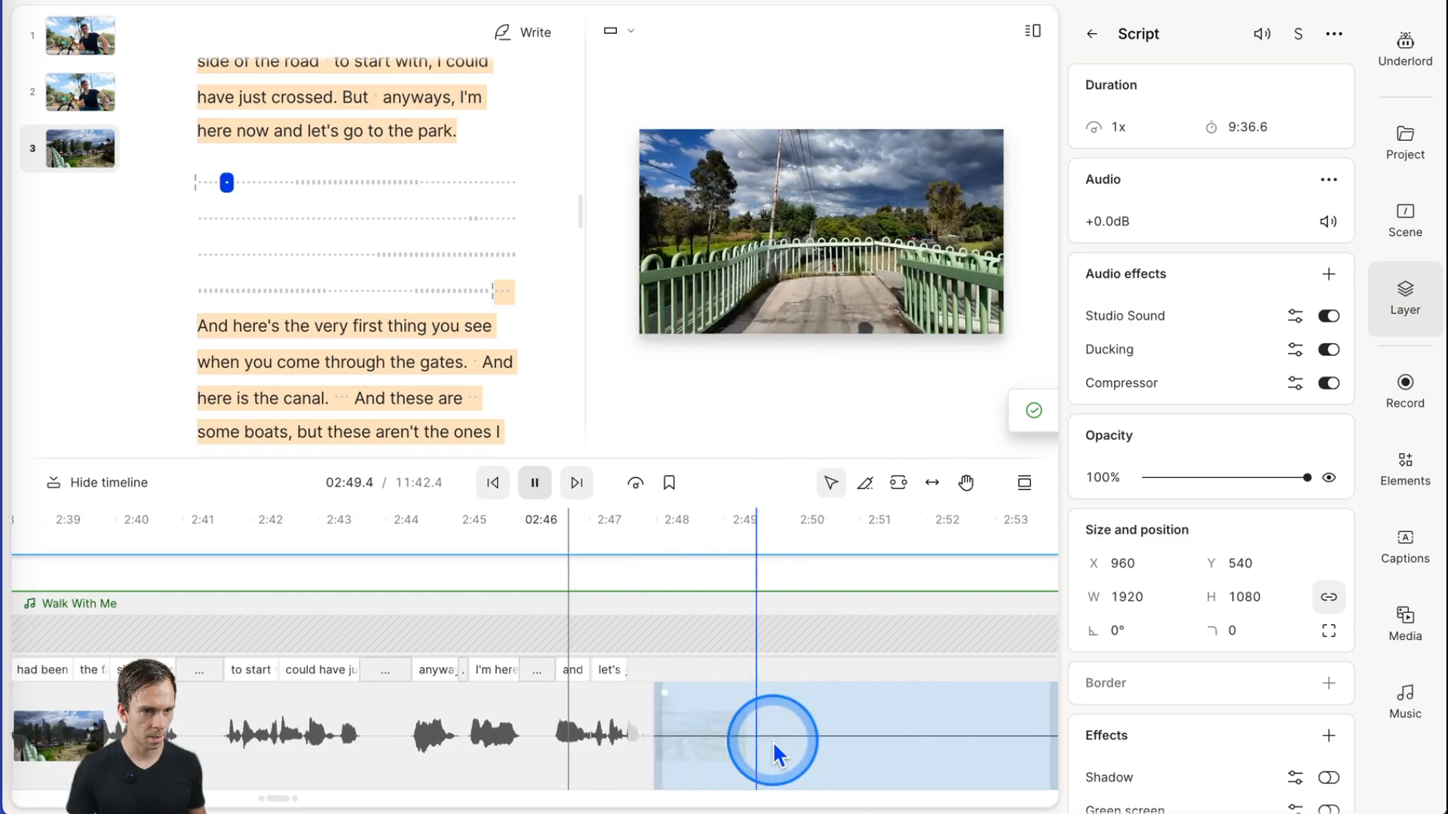
pyautogui.press('space')
# Insert a scene break exactly where the bridge clip begins
pyautogui.click(541, 712)
pyautogui.click(560, 596)
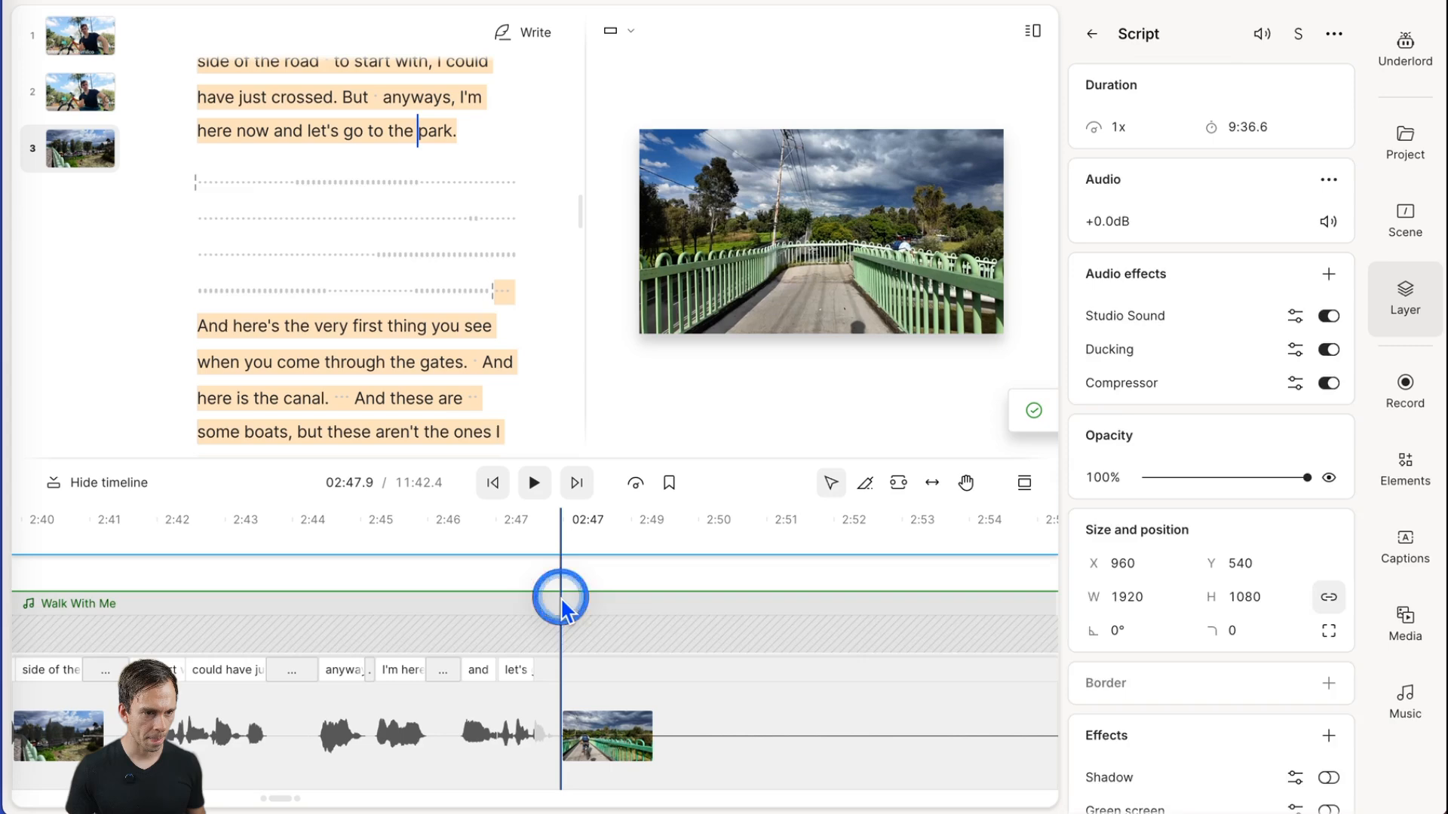
pyautogui.press('/')
# Add a Crossfade out transition to scene 3, leading into the bridge clip
pyautogui.click(537, 582)
pyautogui.click(1260, 370)
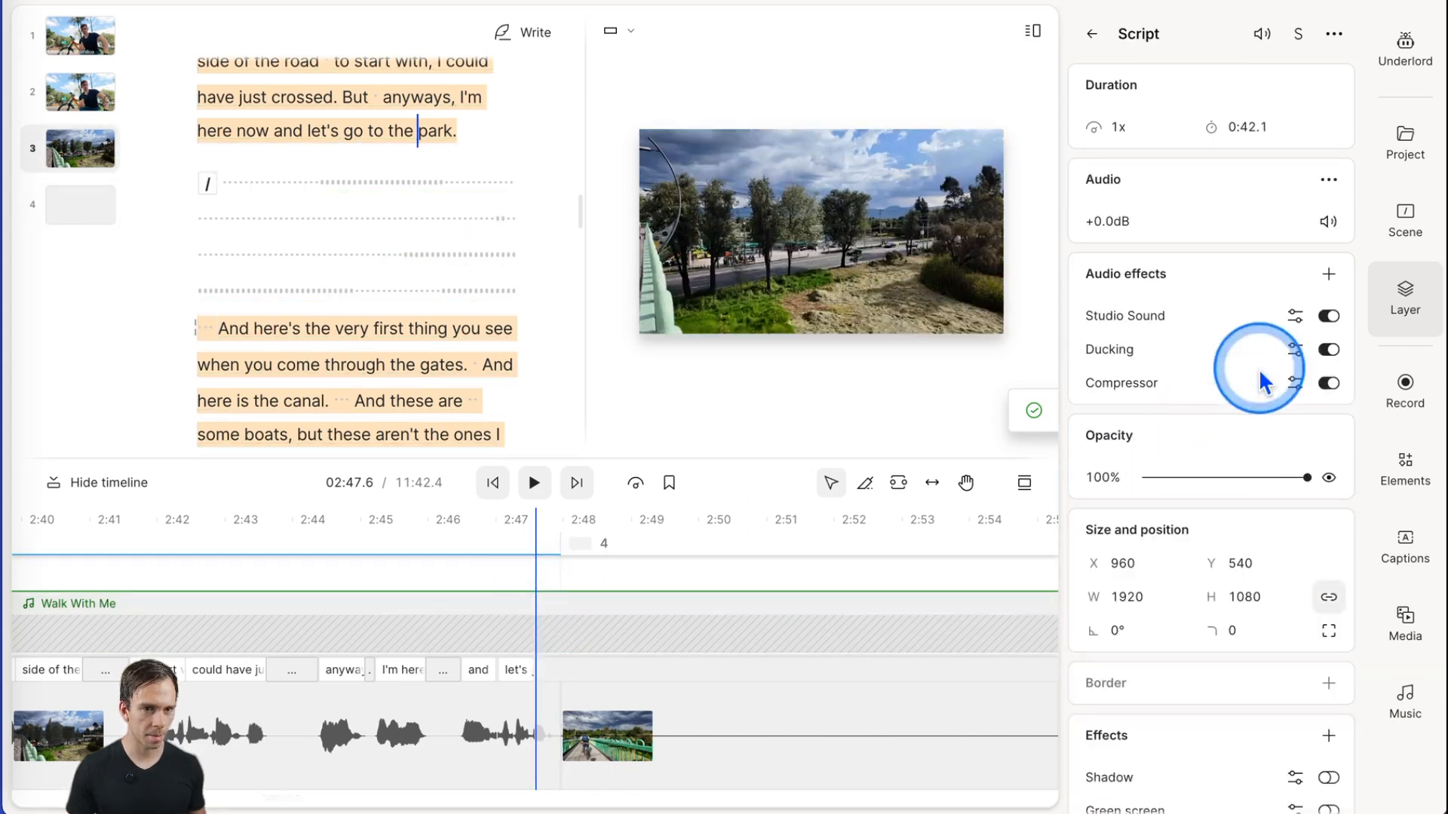
pyautogui.click(1394, 293)
pyautogui.click(1398, 246)
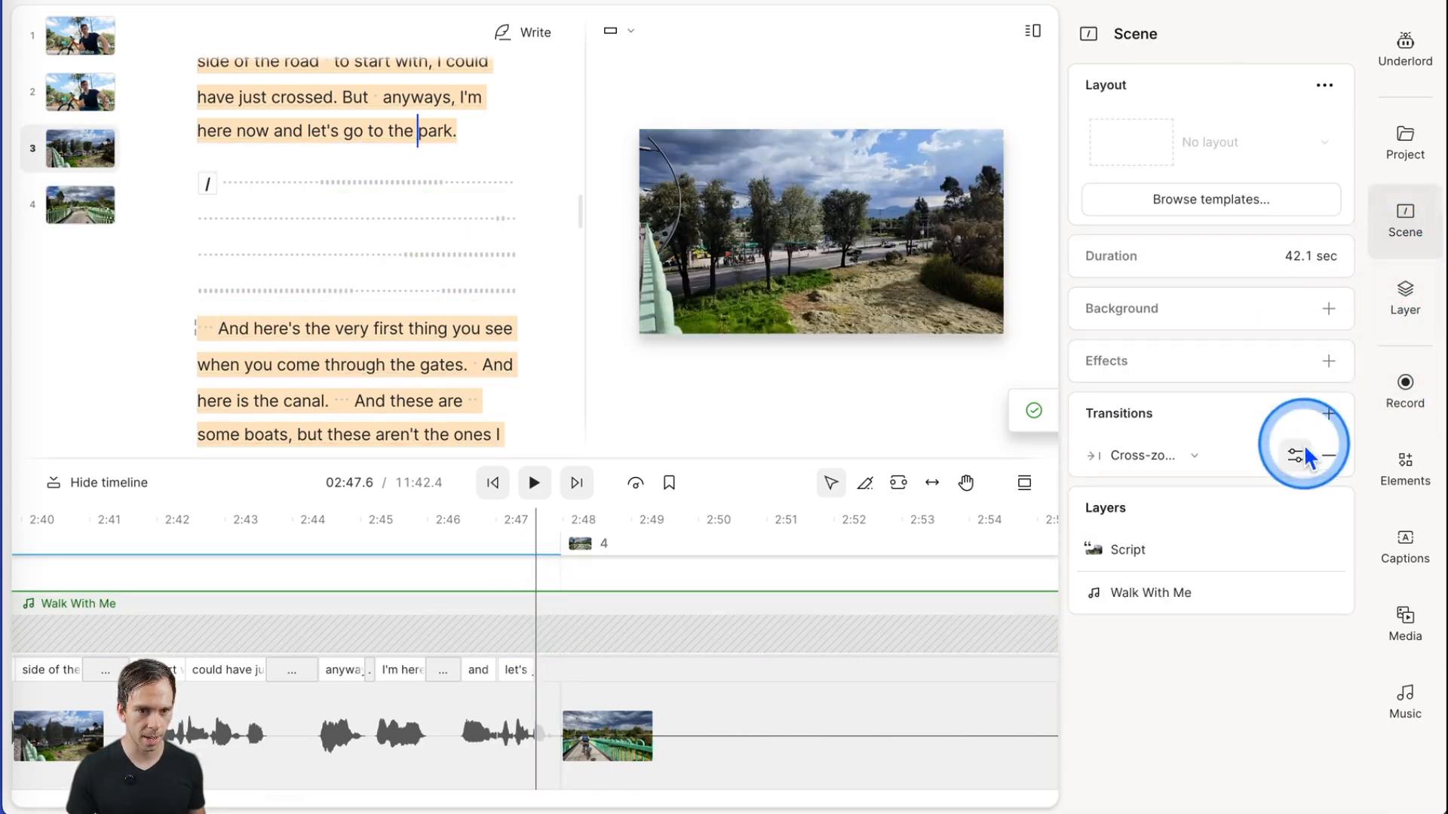
pyautogui.click(1314, 452)
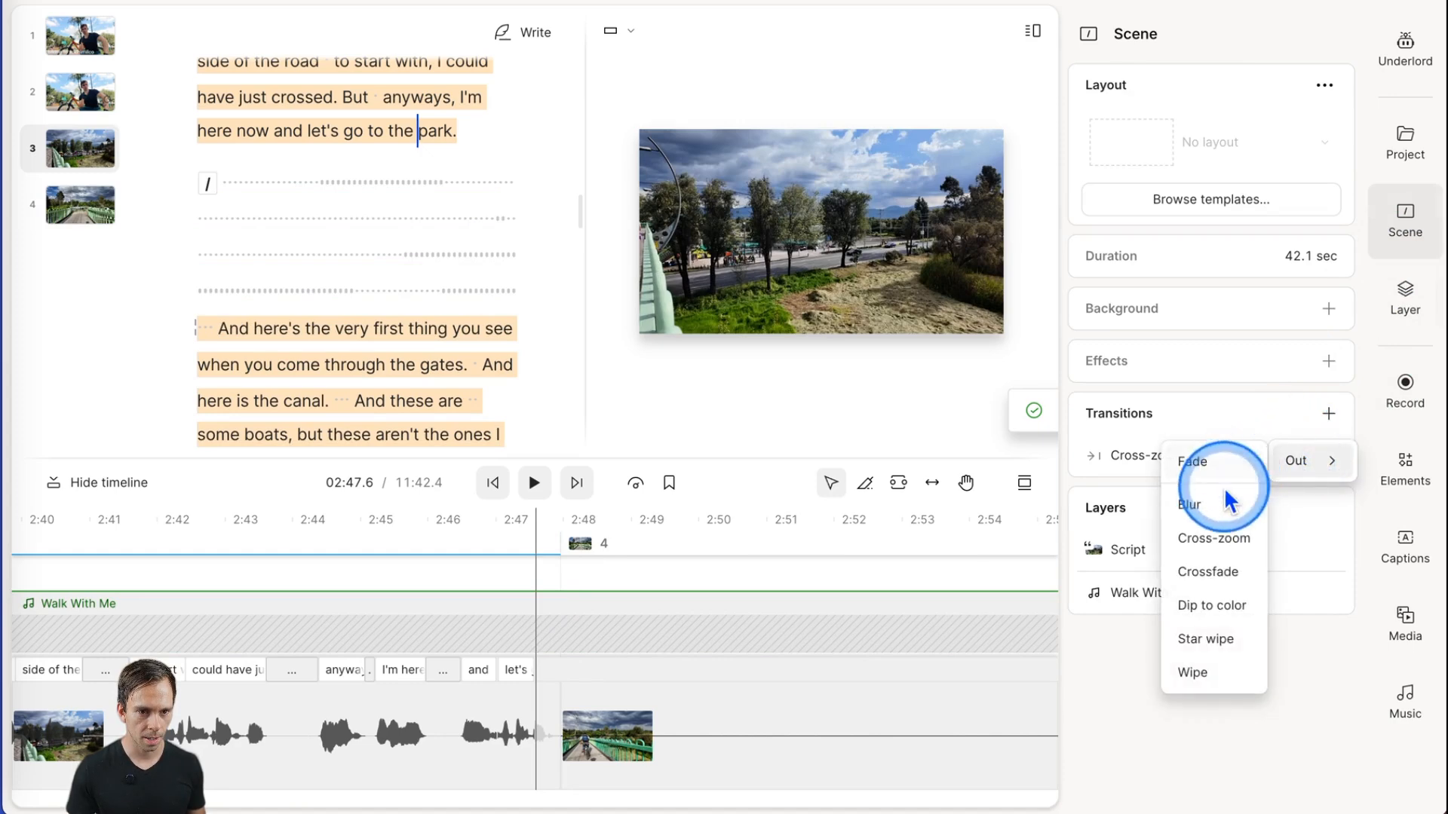
pyautogui.click(1218, 575)
pyautogui.click(1105, 585)
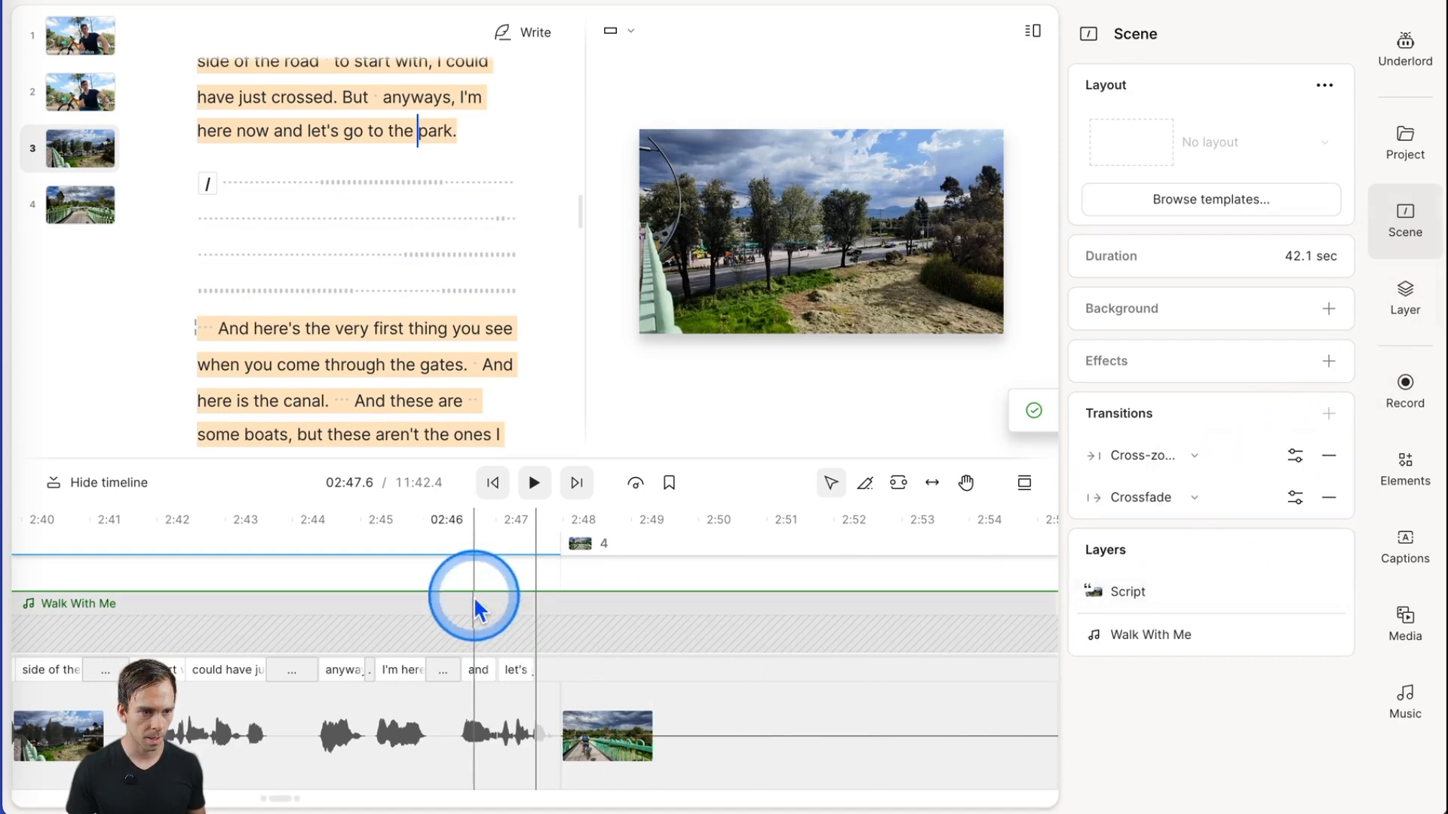
# Play through the Crossfade, examine scene 4's Transition In type and duration settings, and replay the transition
pyautogui.click(485, 568)
pyautogui.press('space')
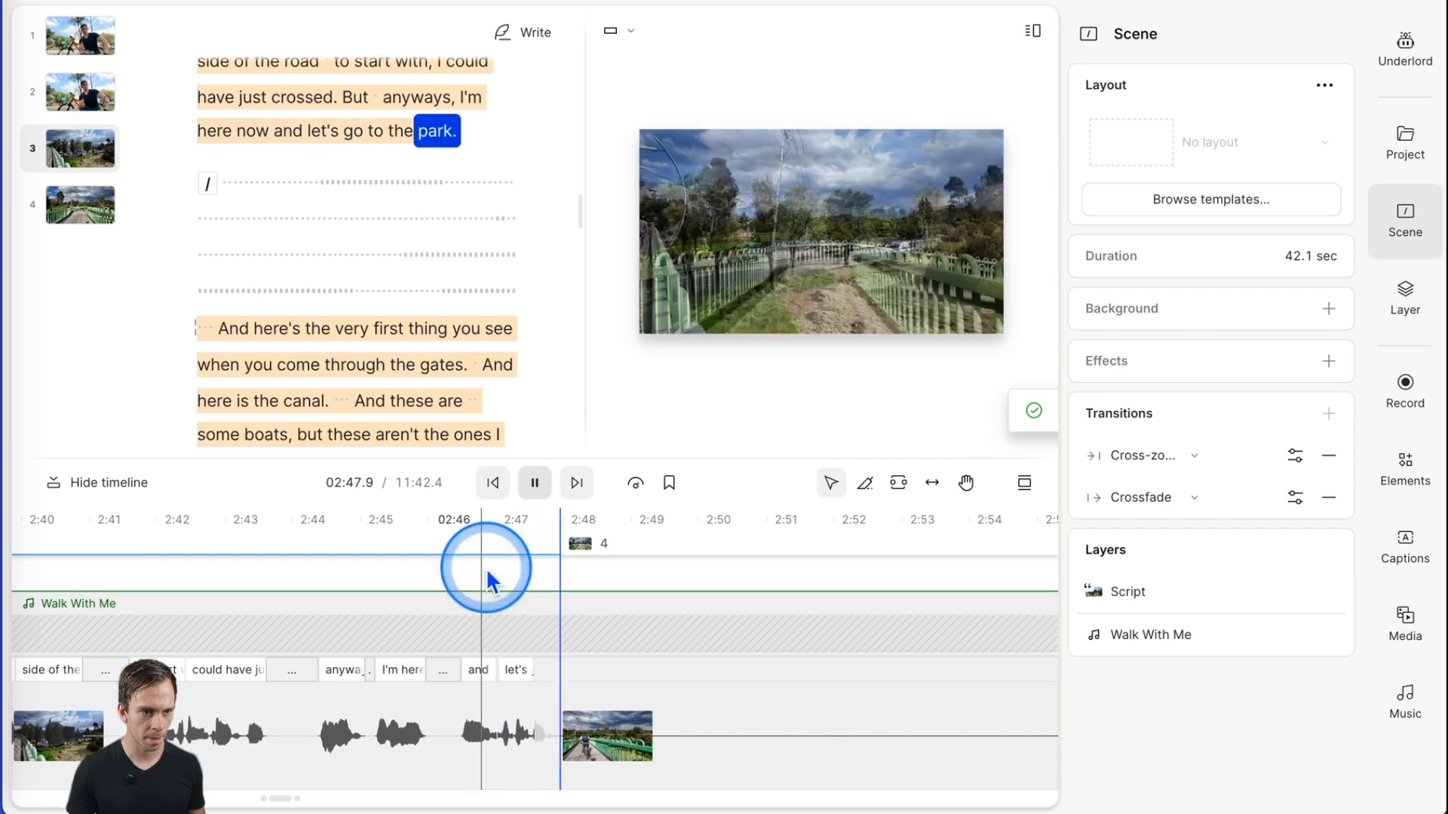
pyautogui.press('space')
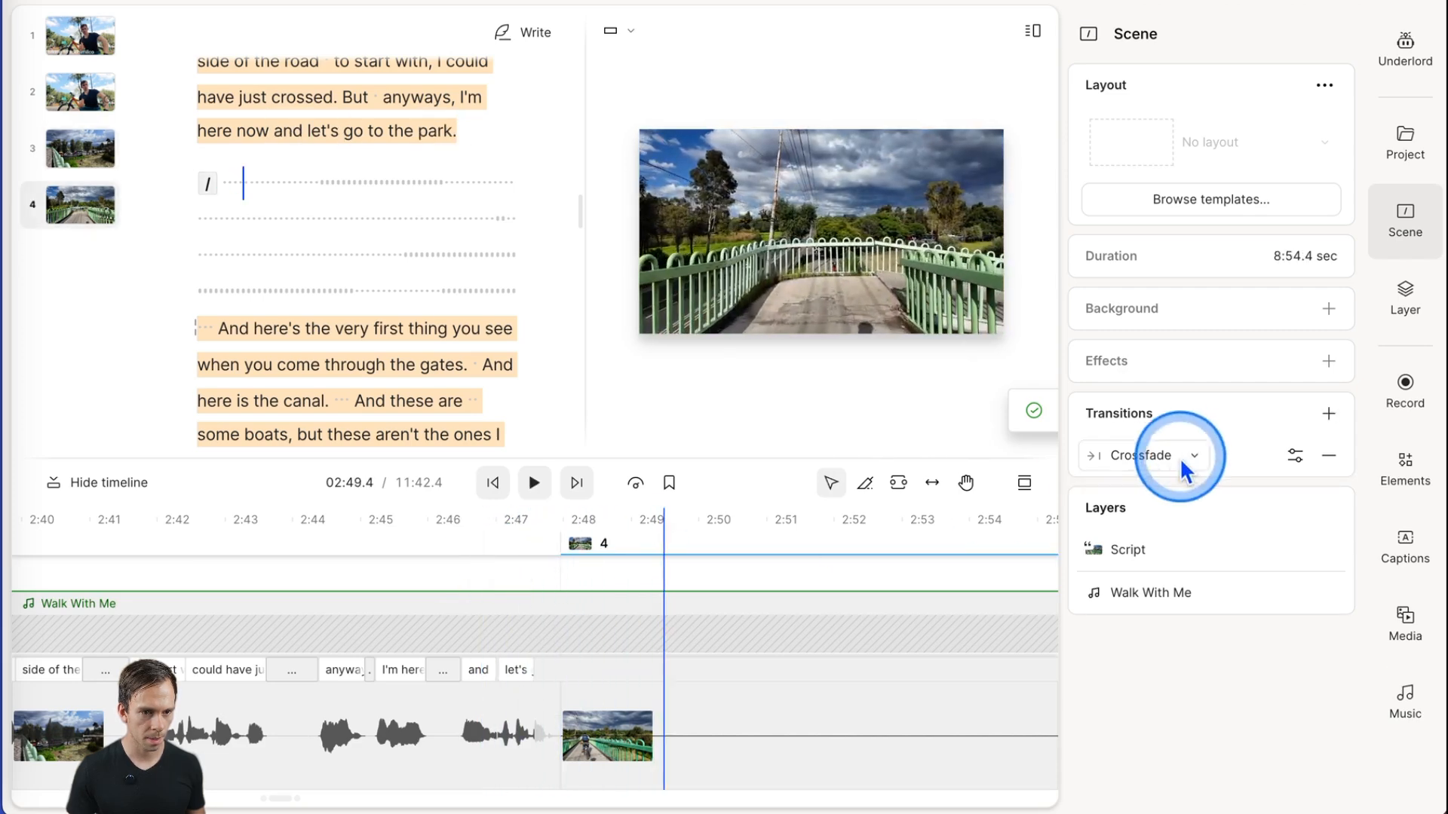
pyautogui.click(1193, 456)
pyautogui.click(1193, 456)
pyautogui.click(1293, 456)
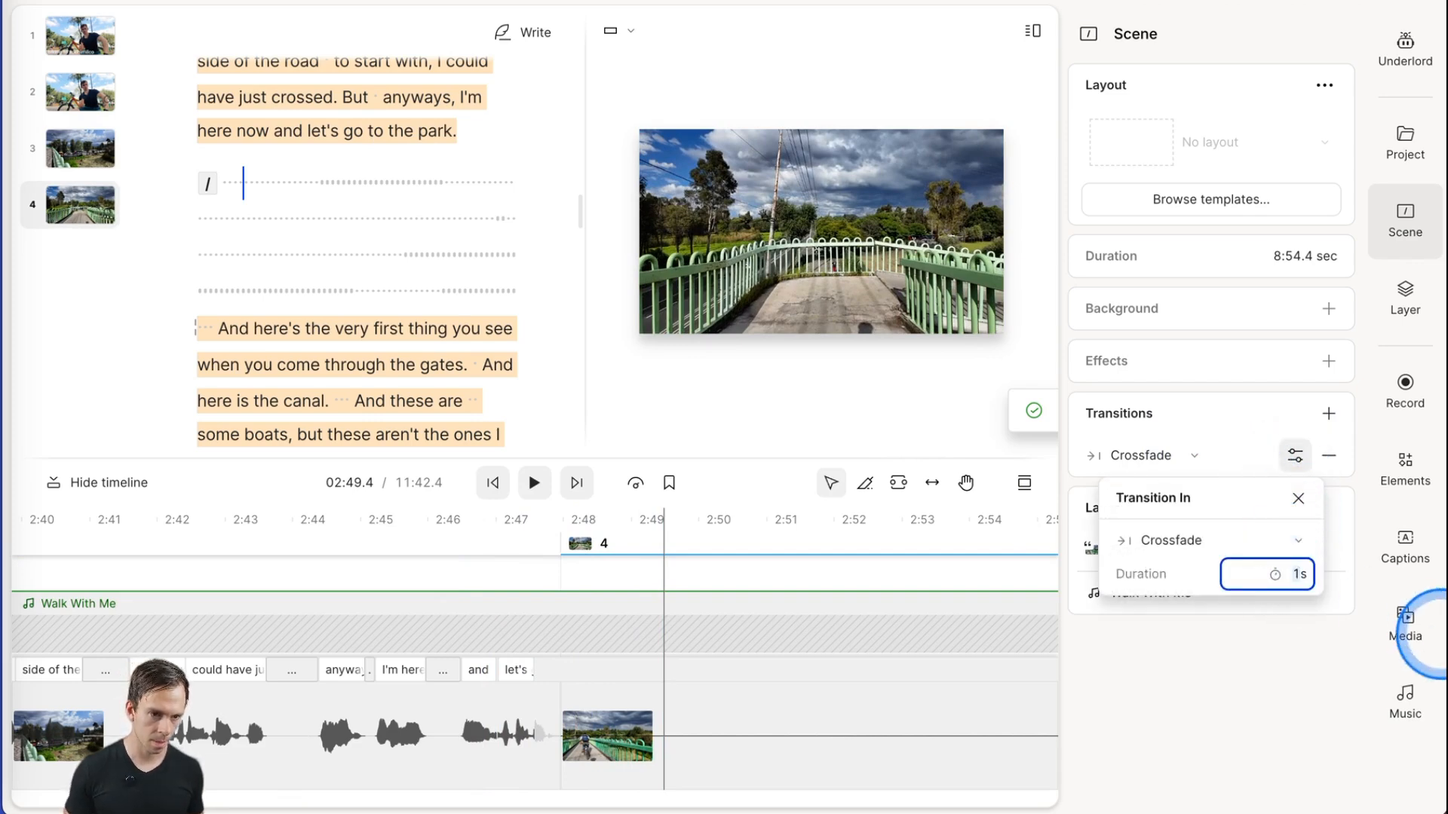
pyautogui.click(744, 597)
pyautogui.click(460, 567)
pyautogui.press('space')
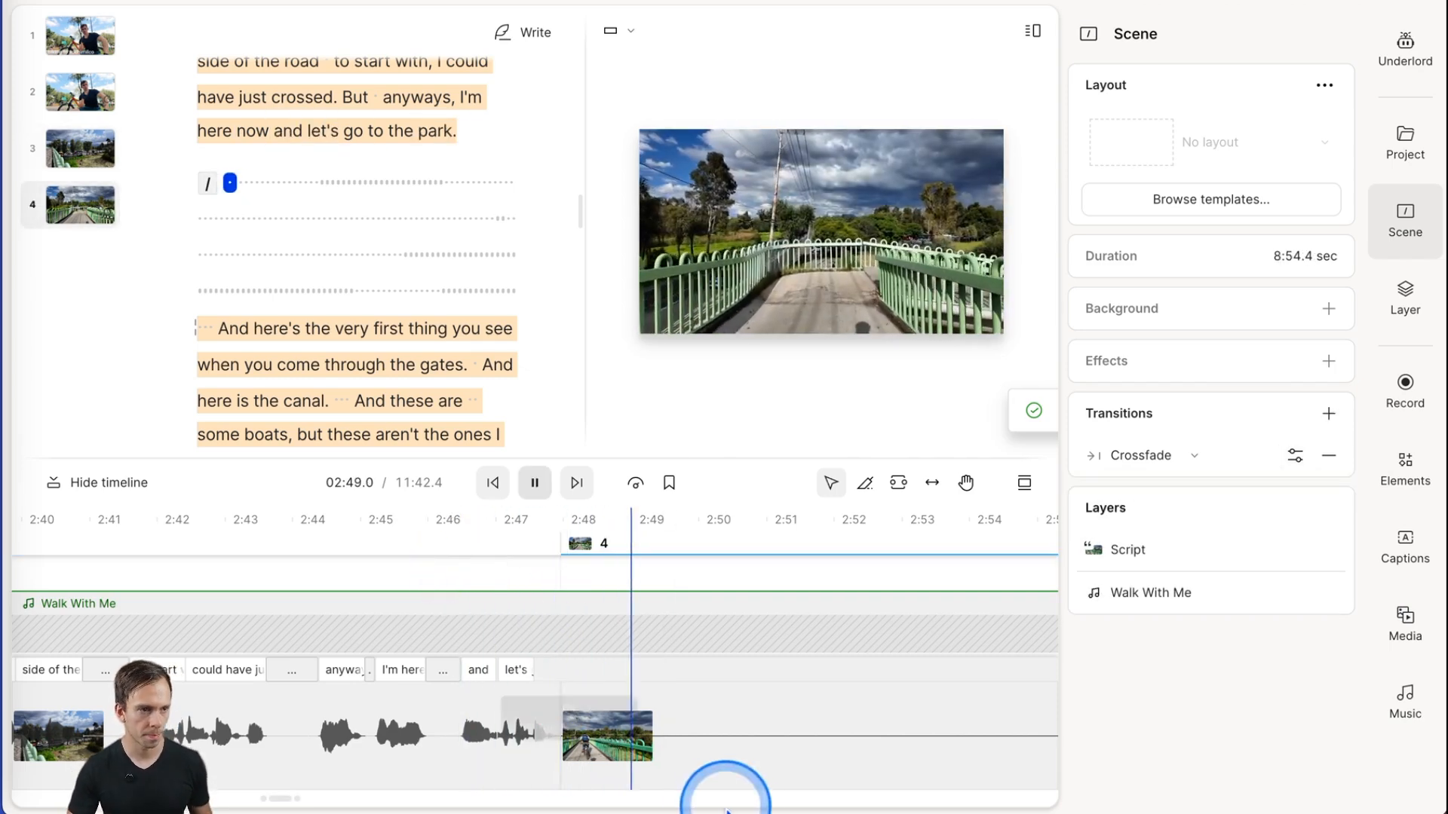
# Mute the audio of the bridge clip in scene 4
pyautogui.click(767, 757)
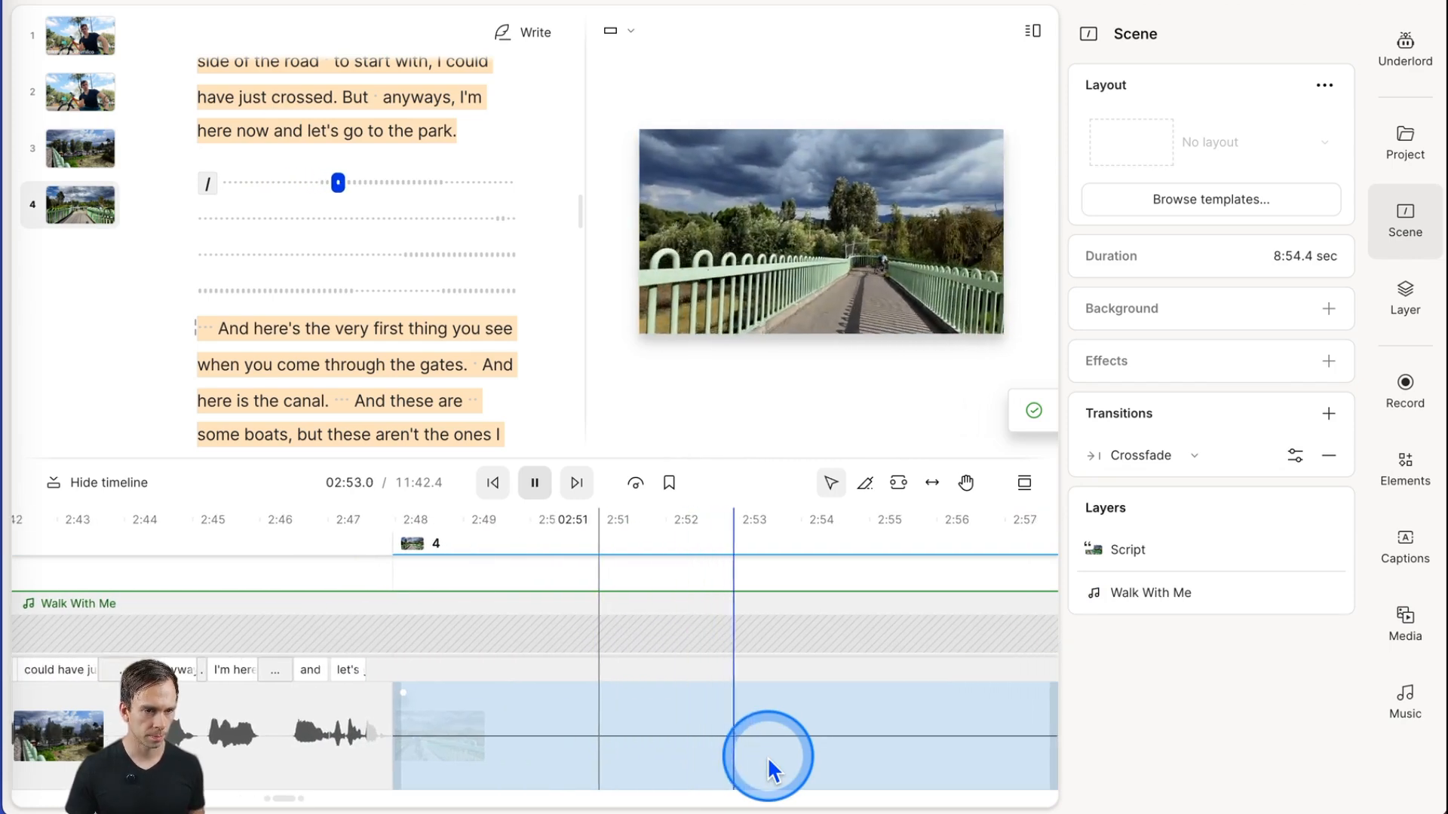
pyautogui.click(780, 742)
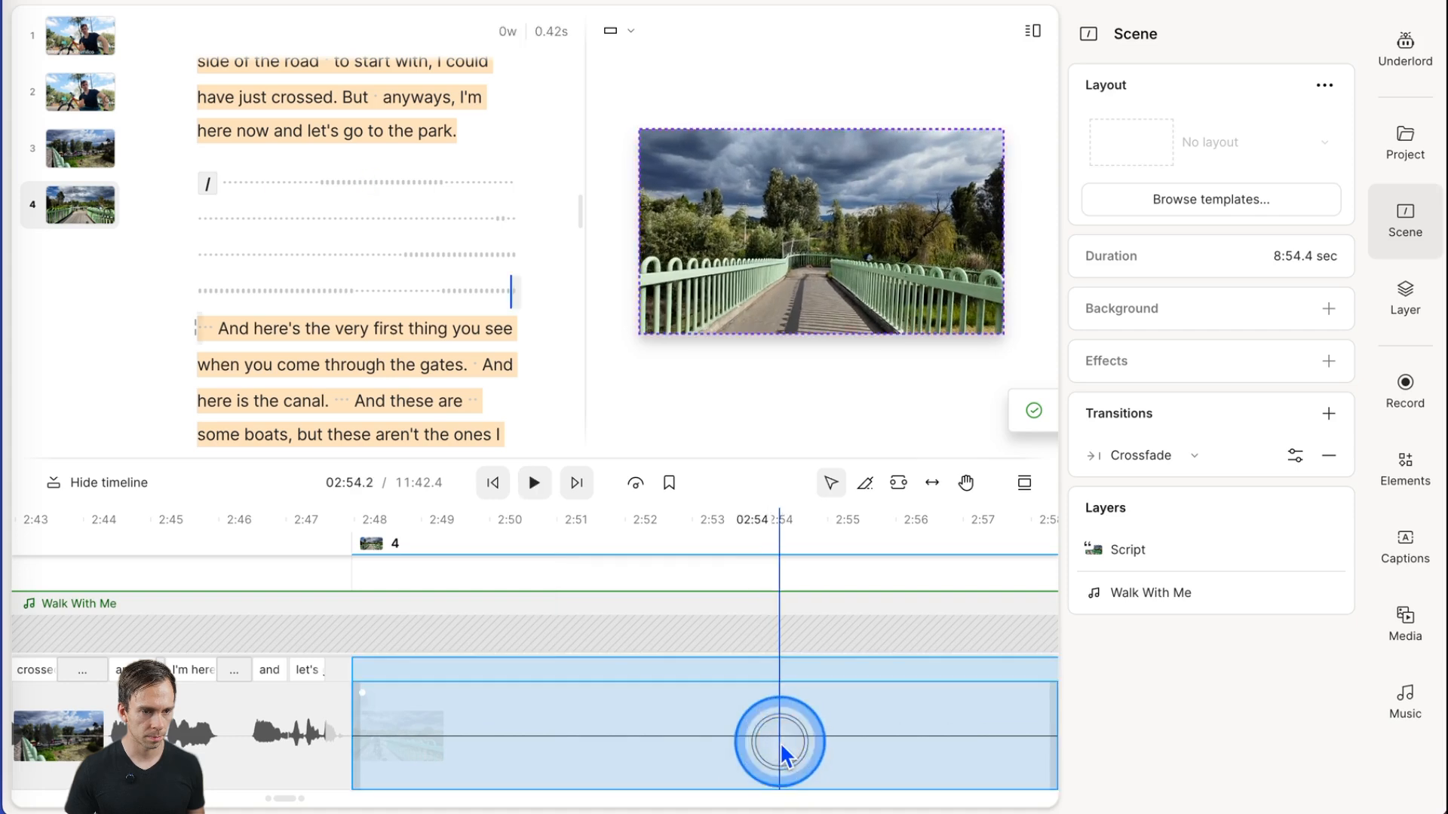
pyautogui.hscroll(3, 794, 742)
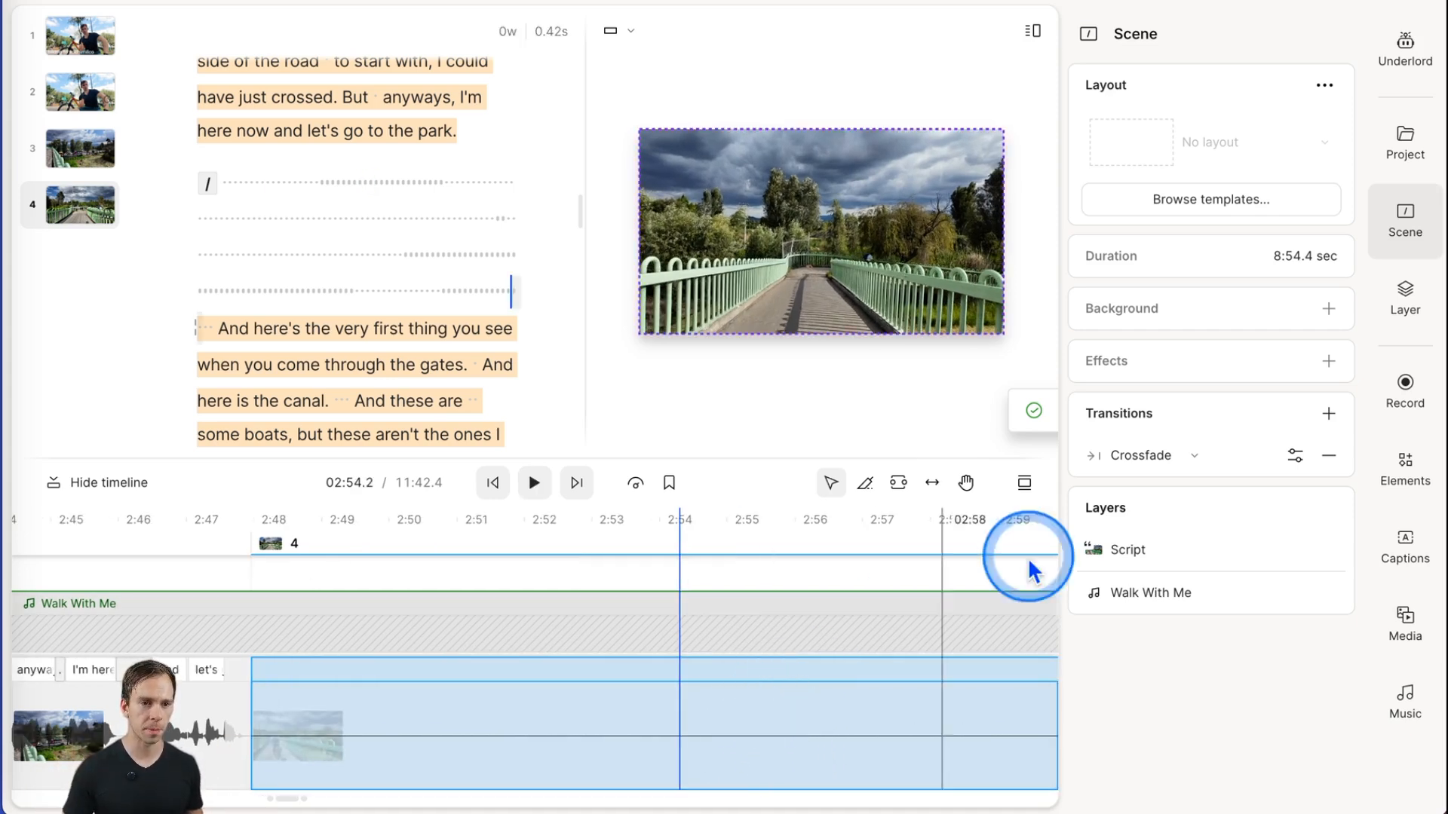
pyautogui.click(1404, 309)
pyautogui.click(1328, 222)
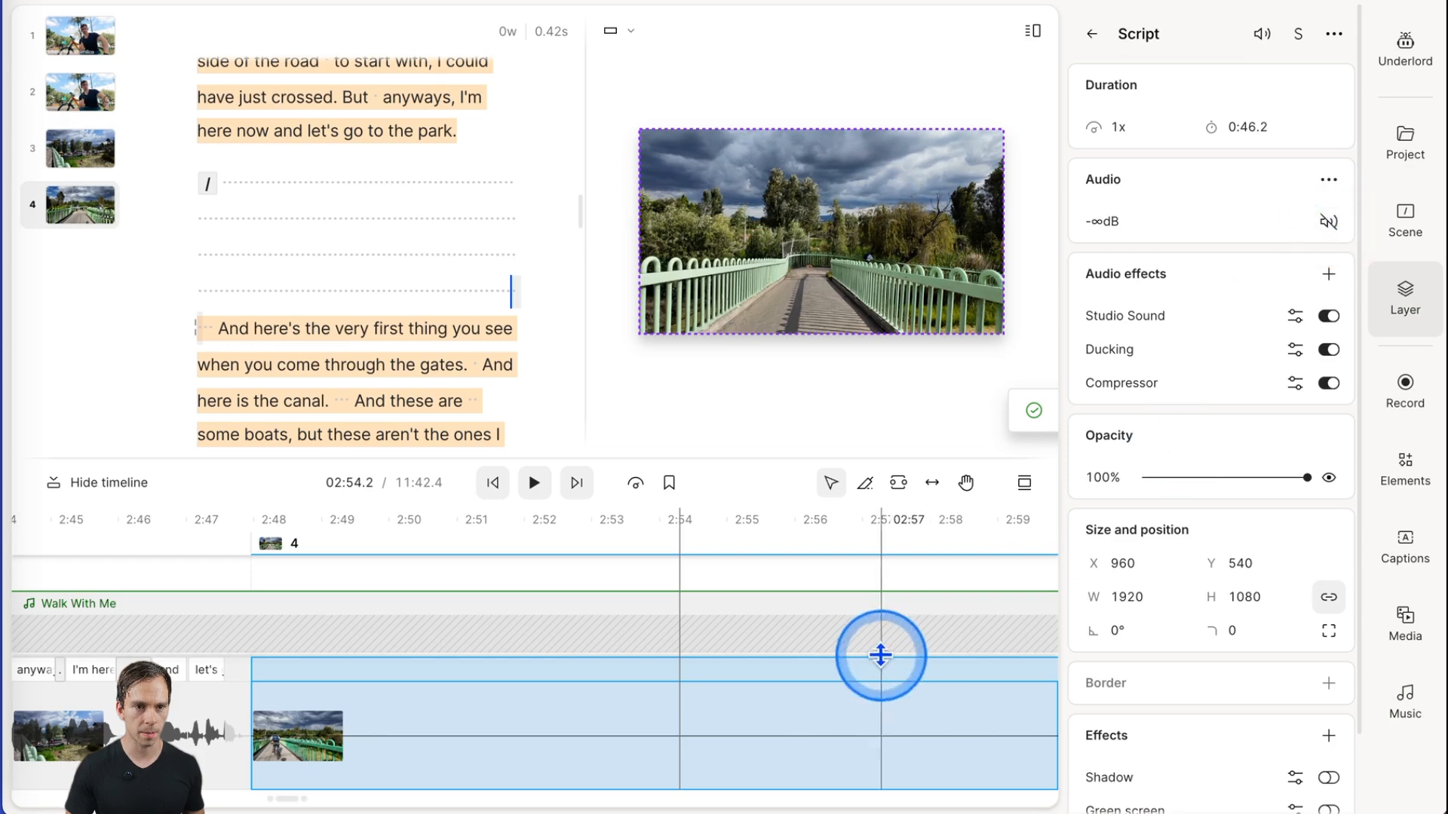
# Play from the end of scene 3 into the muted bridge clip to check the transition and music
pyautogui.hscroll(-10, 747, 694)
pyautogui.click(470, 581)
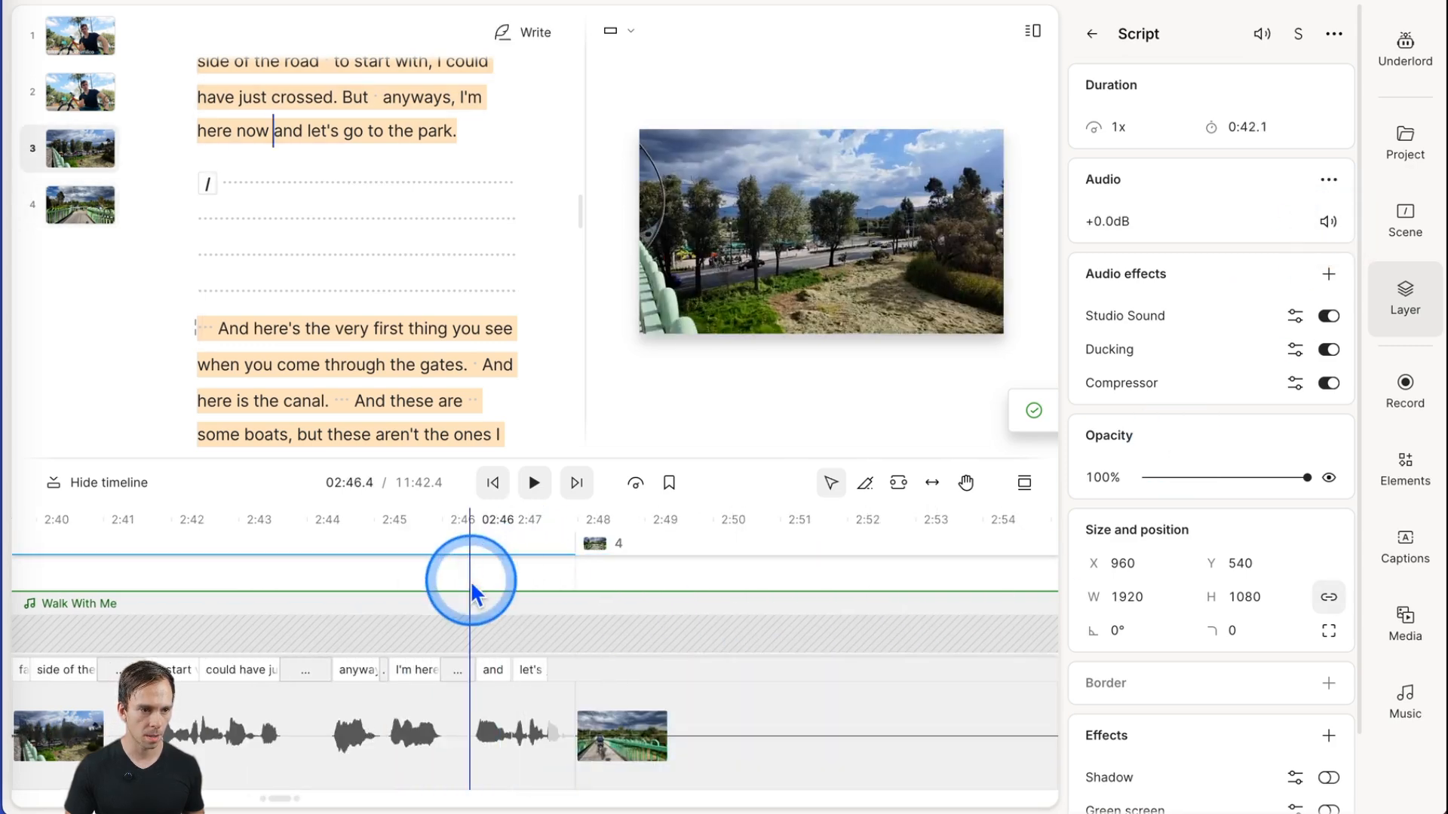
pyautogui.press('space')
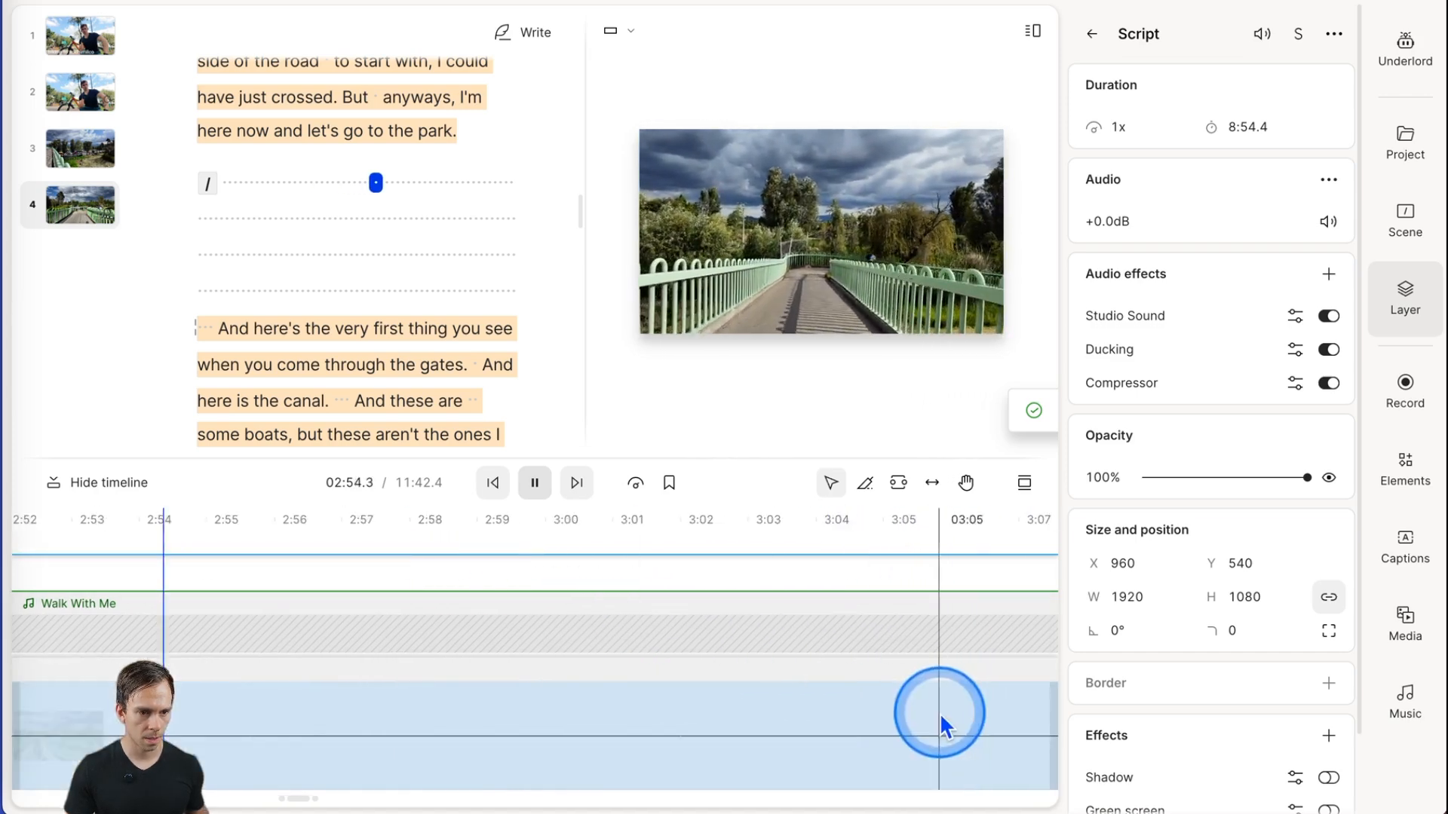
pyautogui.hscroll(-11, 543, 728)
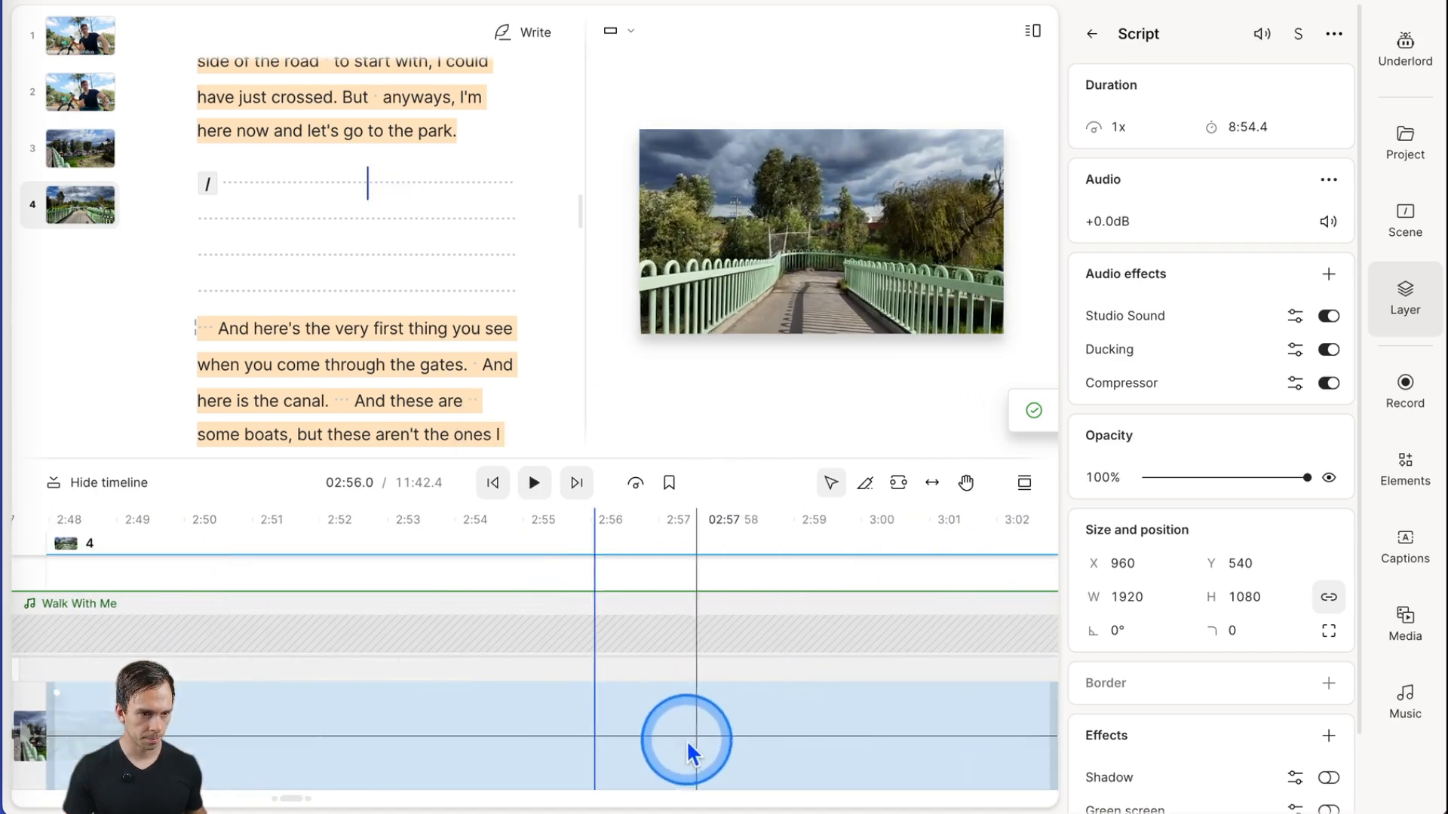
# Set the playback speed of the bridge footage's middle section to 4x
pyautogui.click(483, 730)
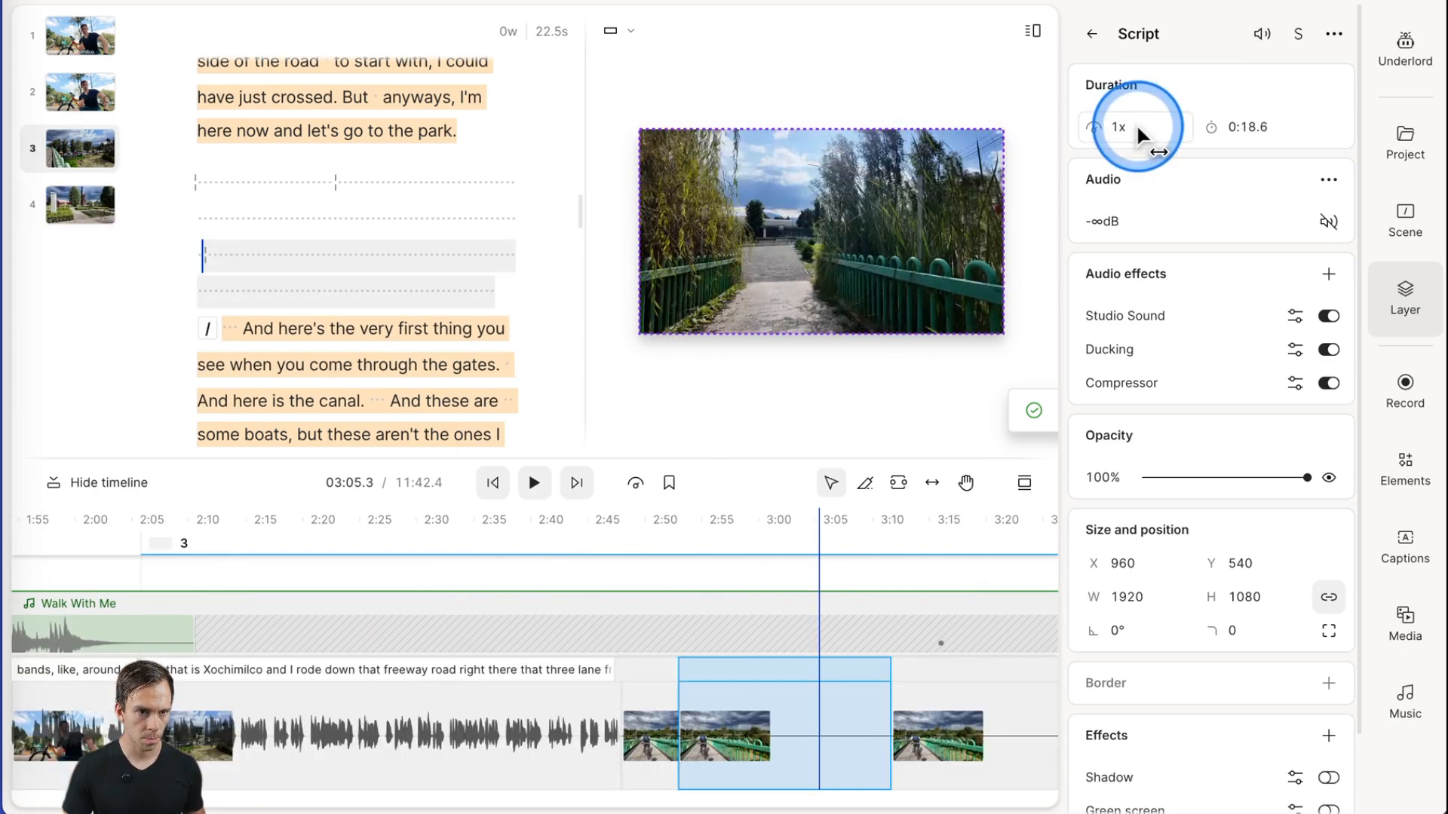
pyautogui.click(1136, 125)
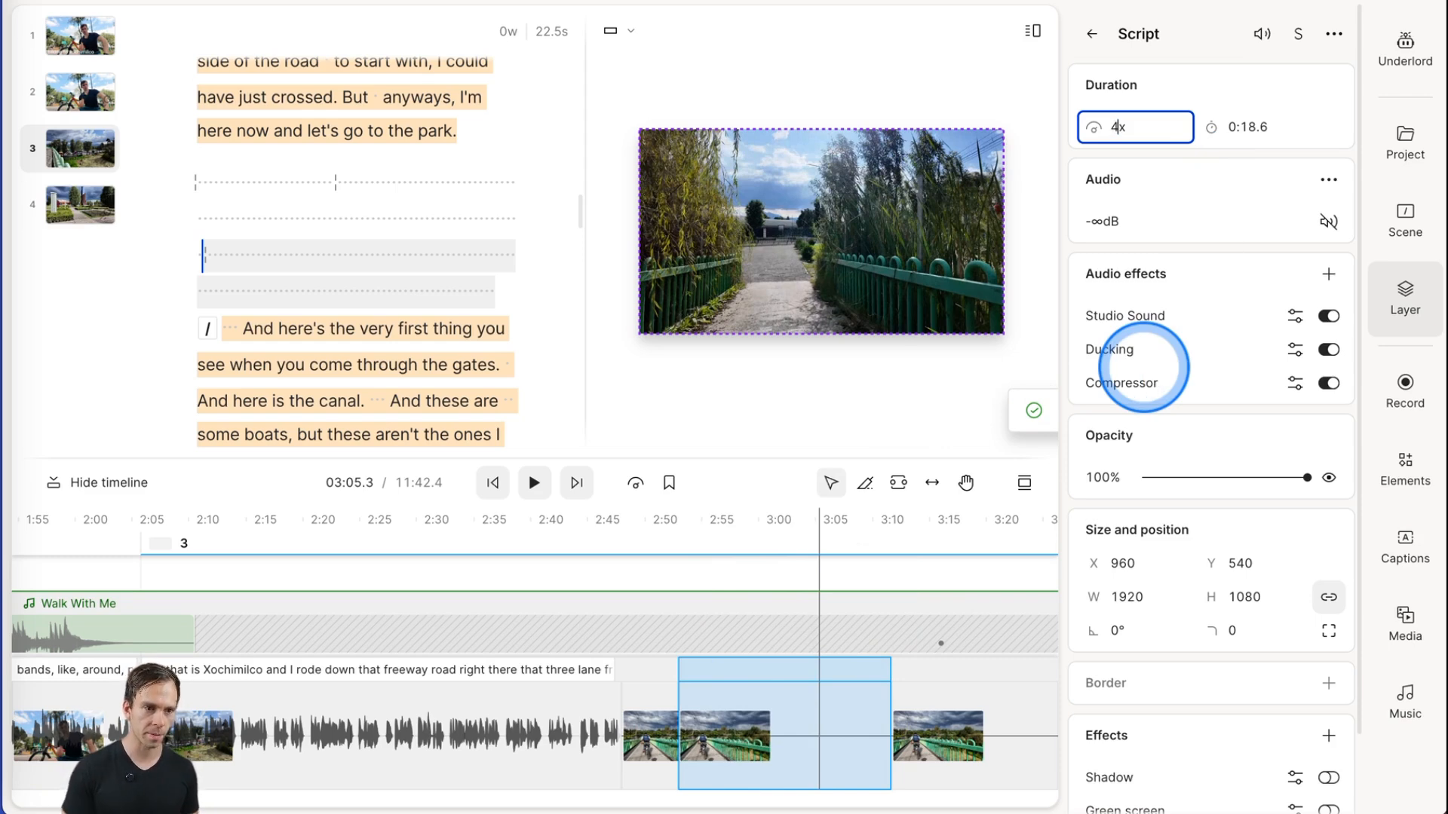
pyautogui.click(1143, 367)
pyautogui.click(671, 560)
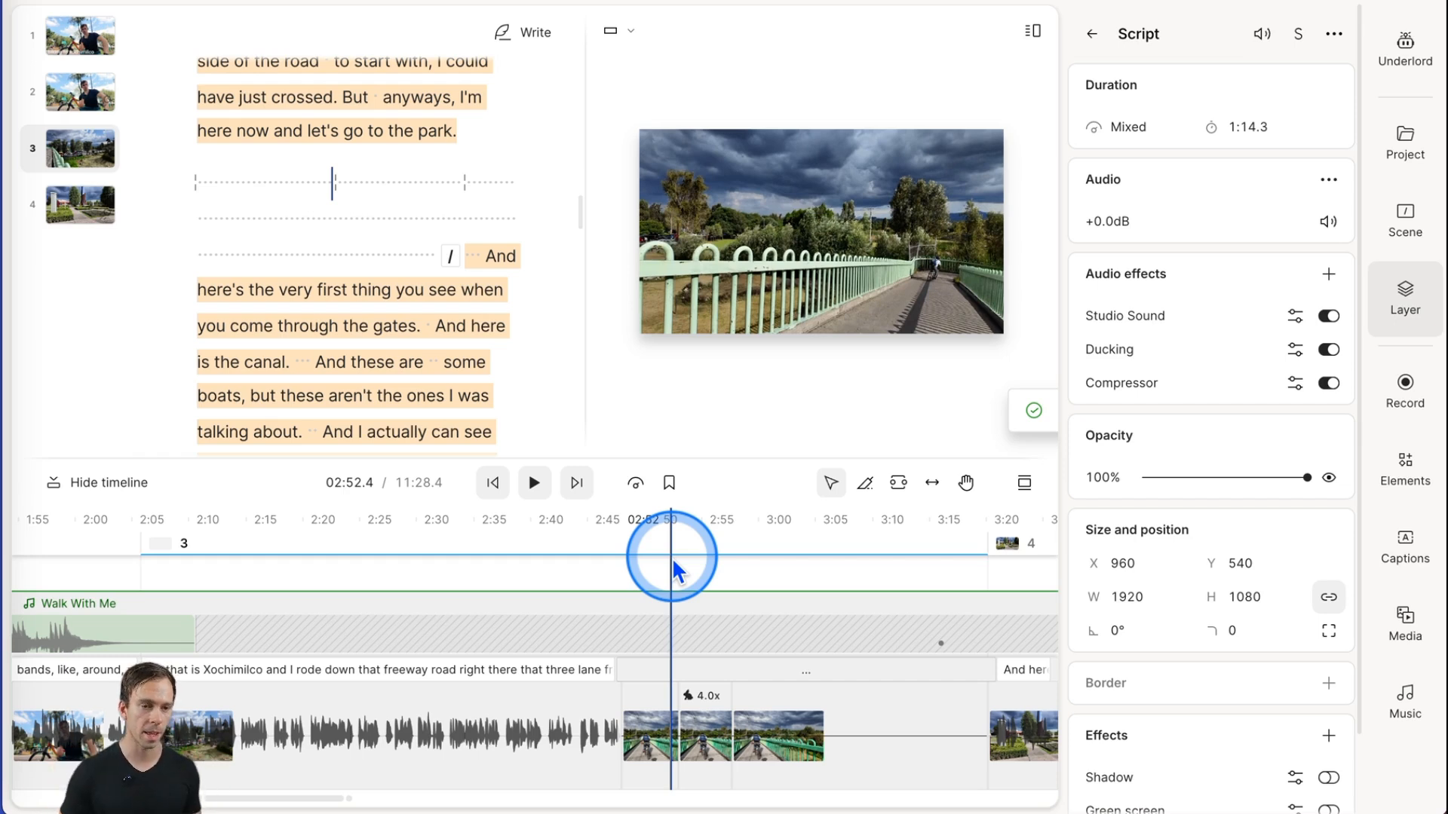
# Play past the 4x section and split the remaining bridge footage at about 3:00.5
pyautogui.press('space')
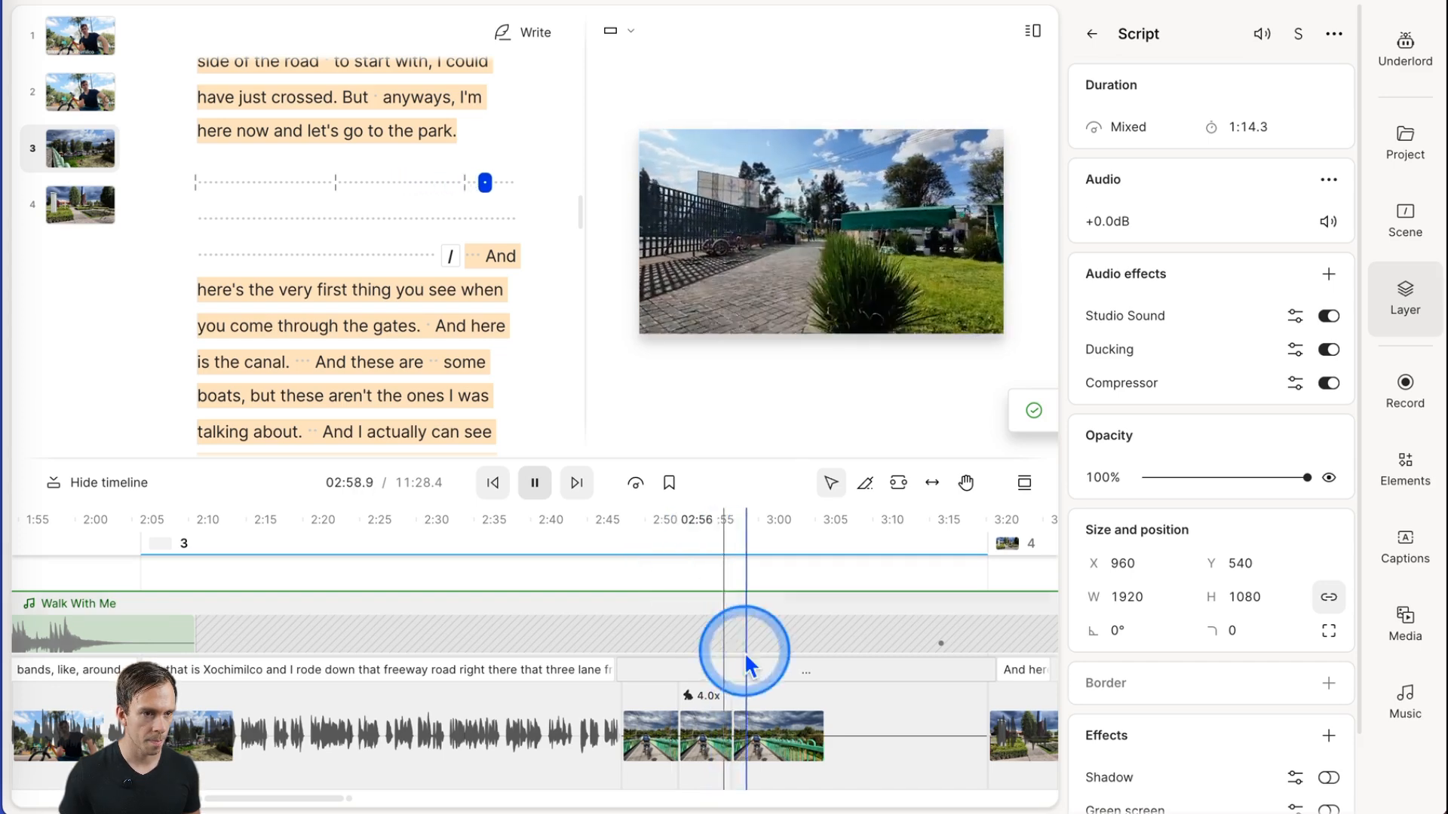
pyautogui.click(833, 734)
pyautogui.press('space')
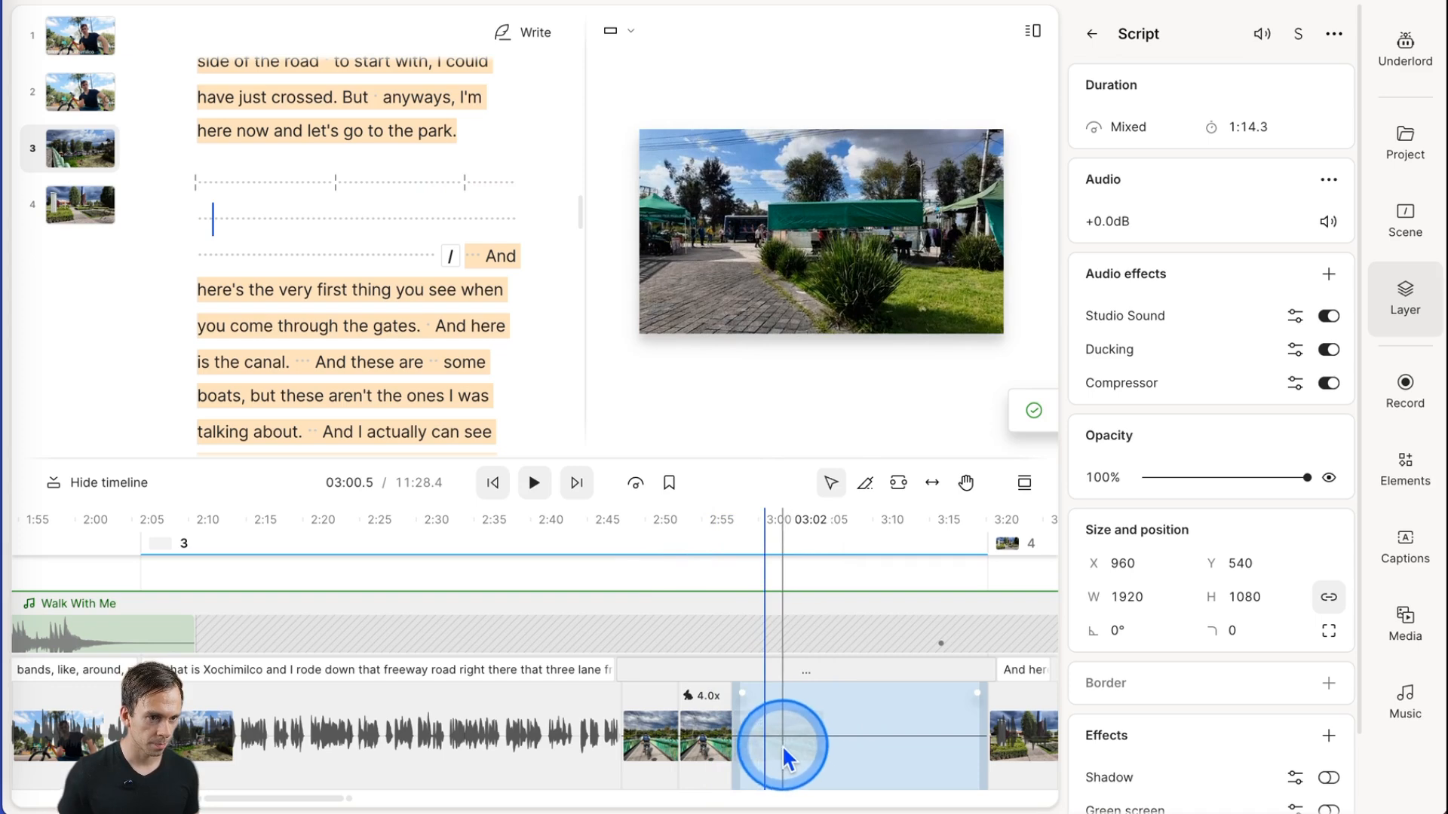
pyautogui.click(761, 740)
pyautogui.press('s')
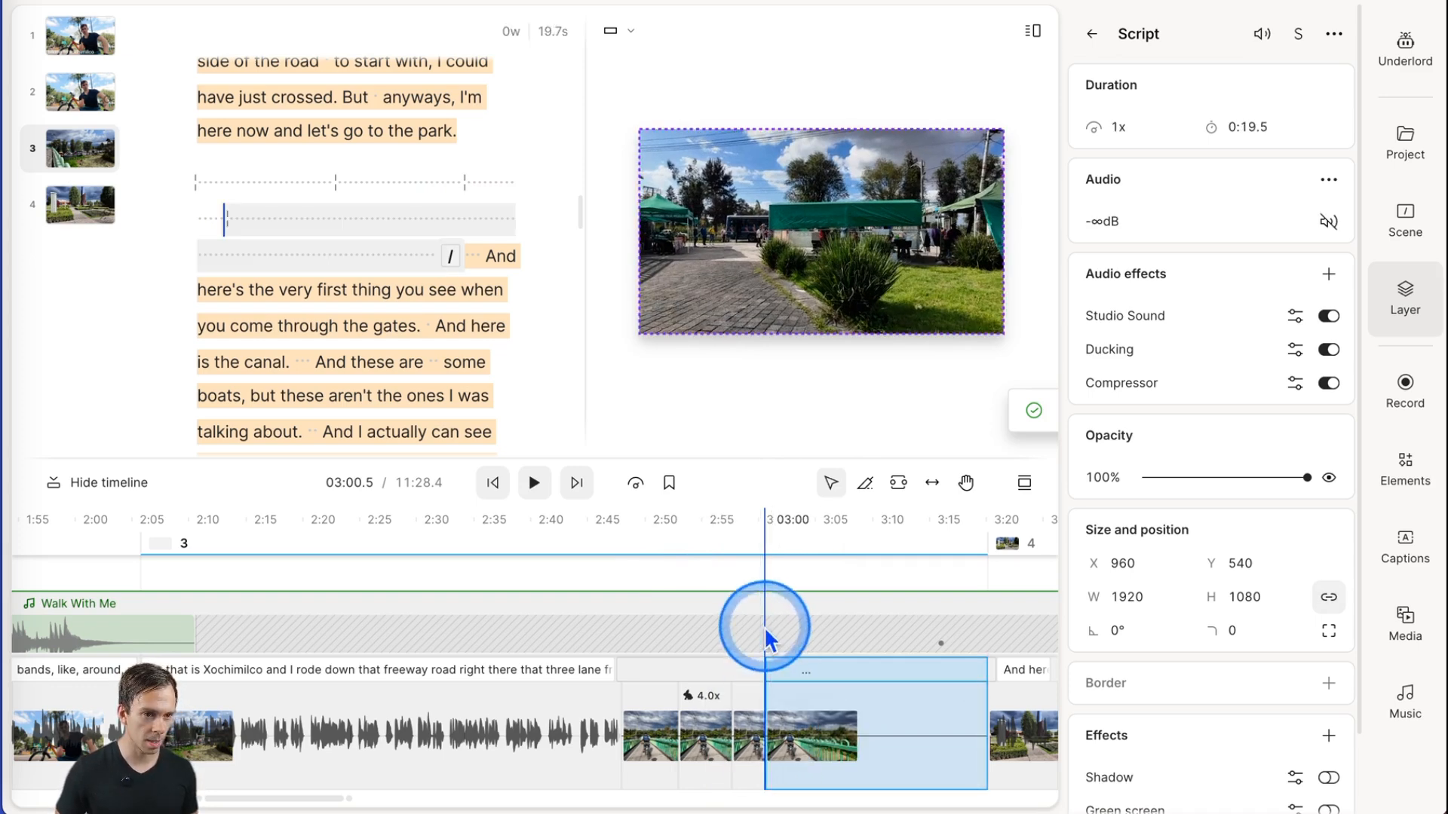
# Review the footage after the split and delete it up to the start of scene 4
pyautogui.click(771, 571)
pyautogui.moveTo(777, 581); pyautogui.dragTo(973, 592)
pyautogui.click(870, 731)
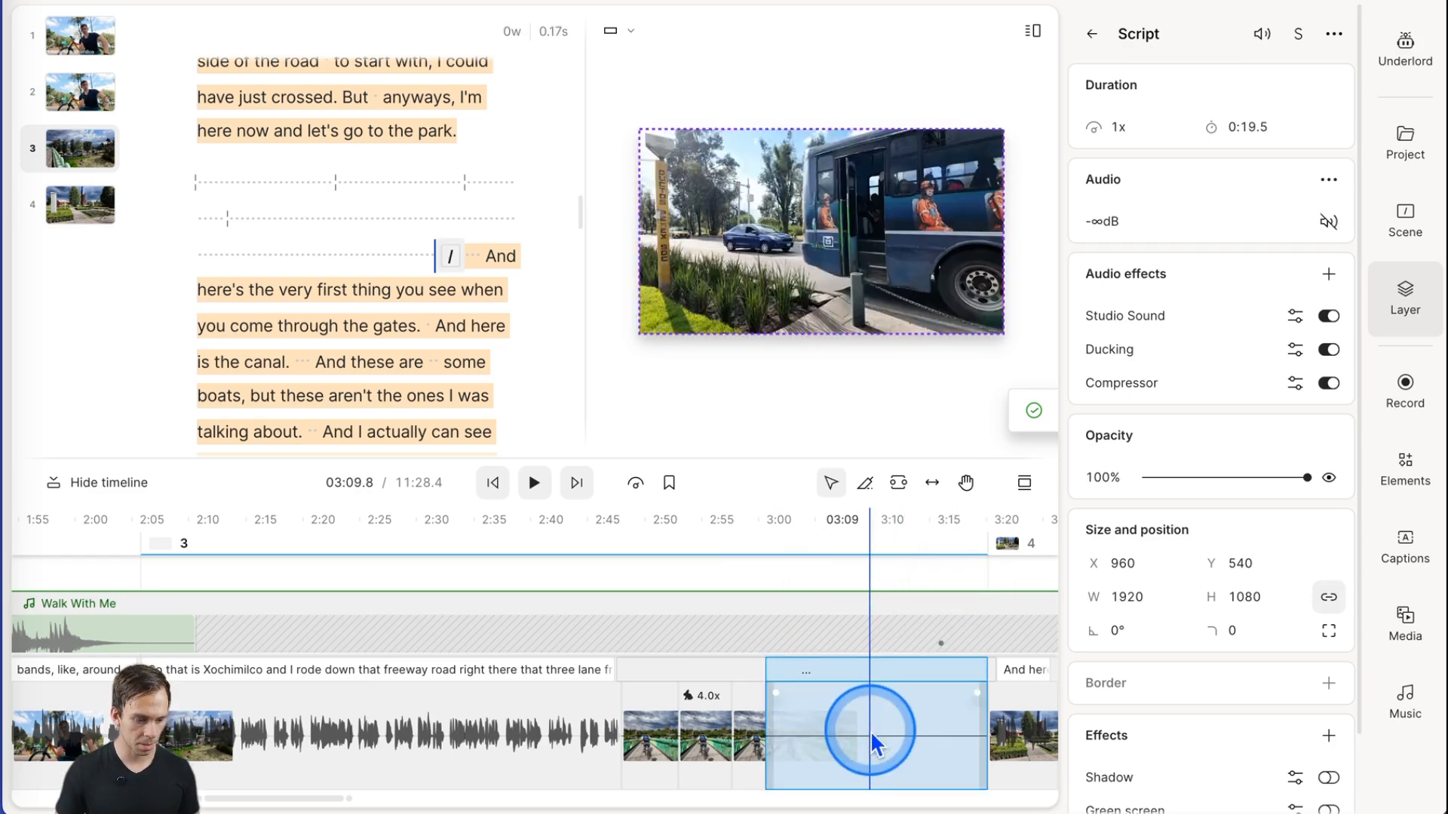
pyautogui.press('Delete')
# Play from just before the end of scene 3 into scene 4 to check the new cut
pyautogui.click(745, 571)
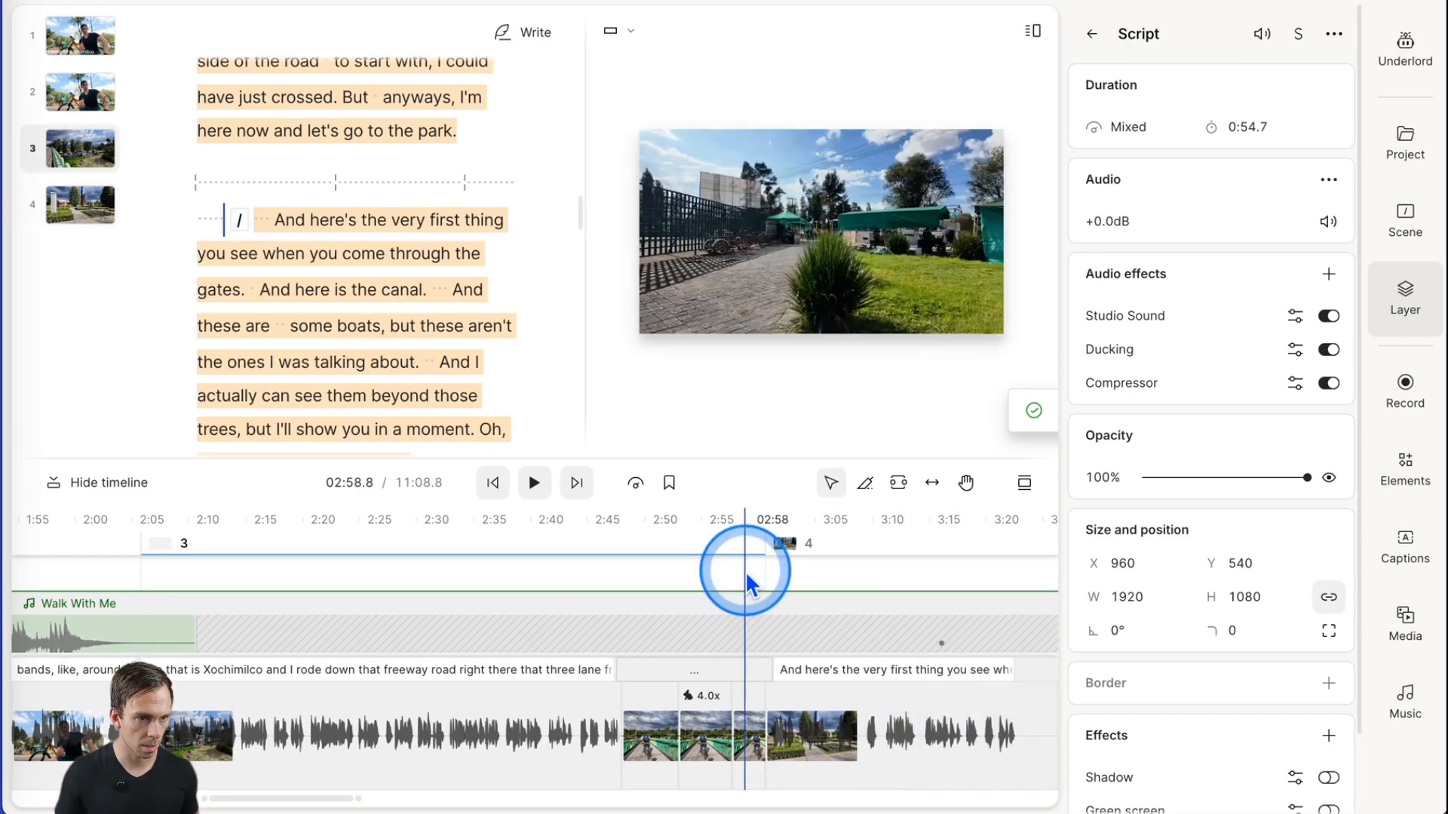
pyautogui.press('space')
pyautogui.press('space')
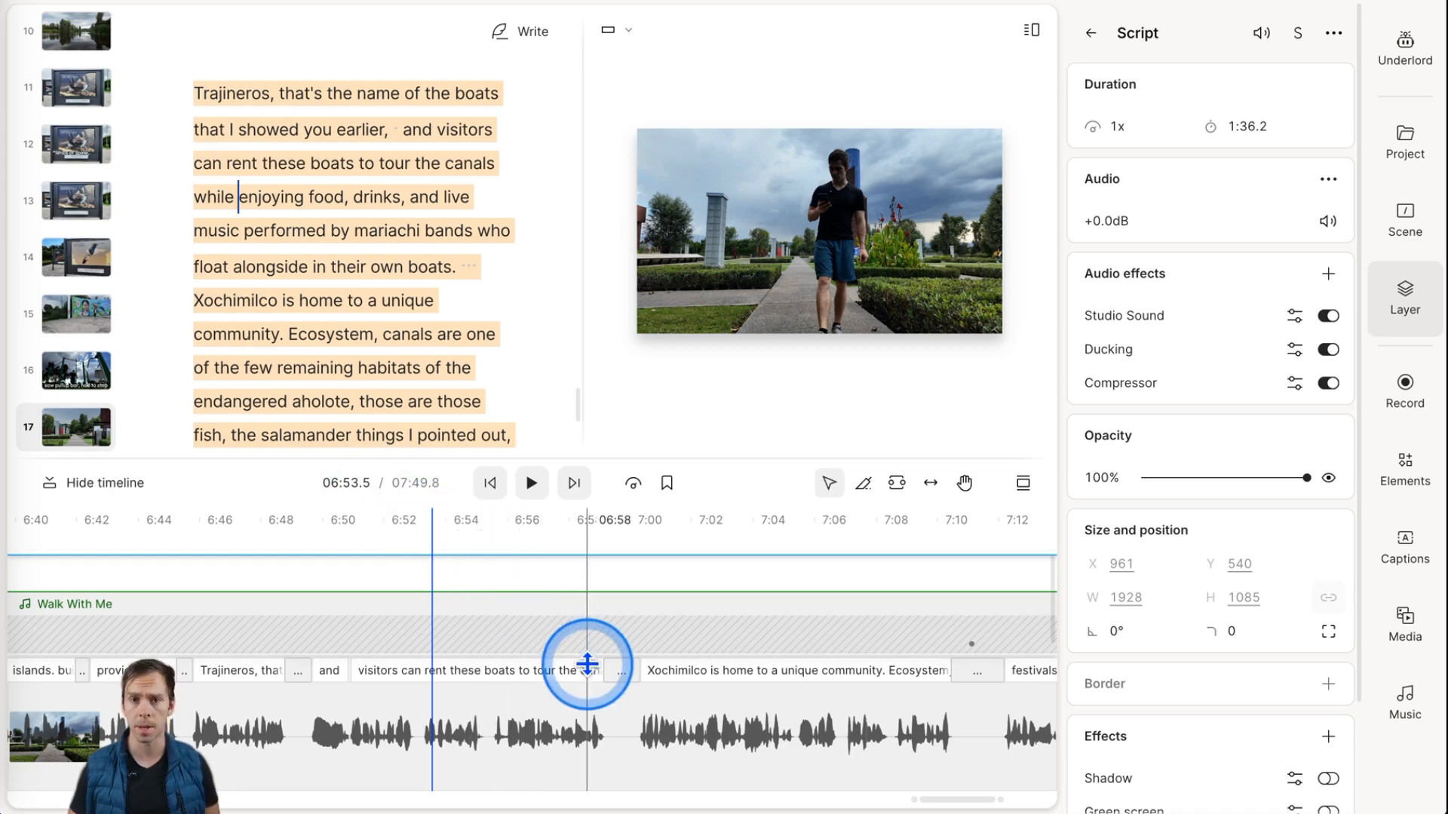
# Show the keyframes of Custom Animation 2 on the script layer at the start of scene 17
pyautogui.hscroll(-10, 568, 650)
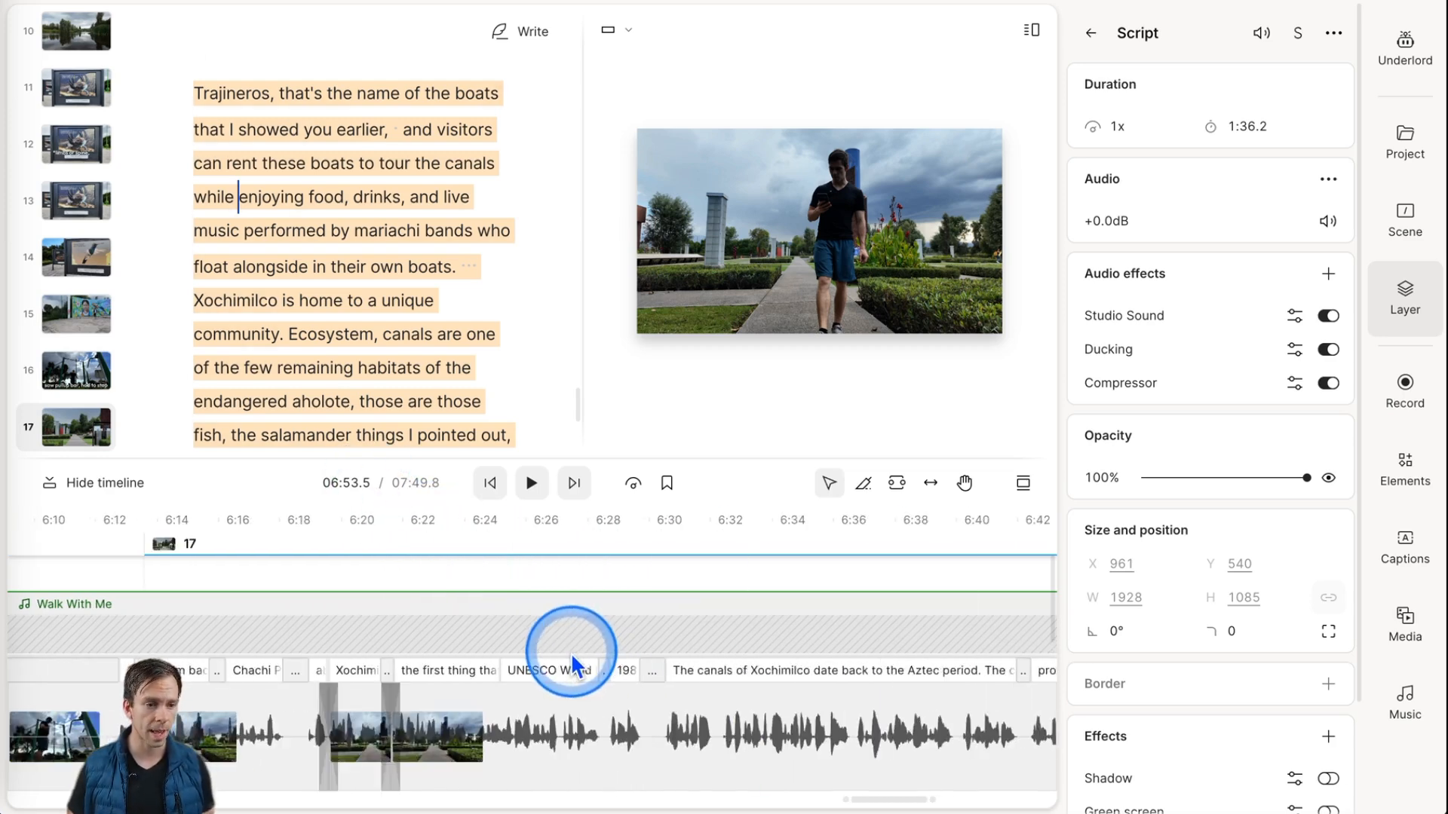
pyautogui.click(508, 572)
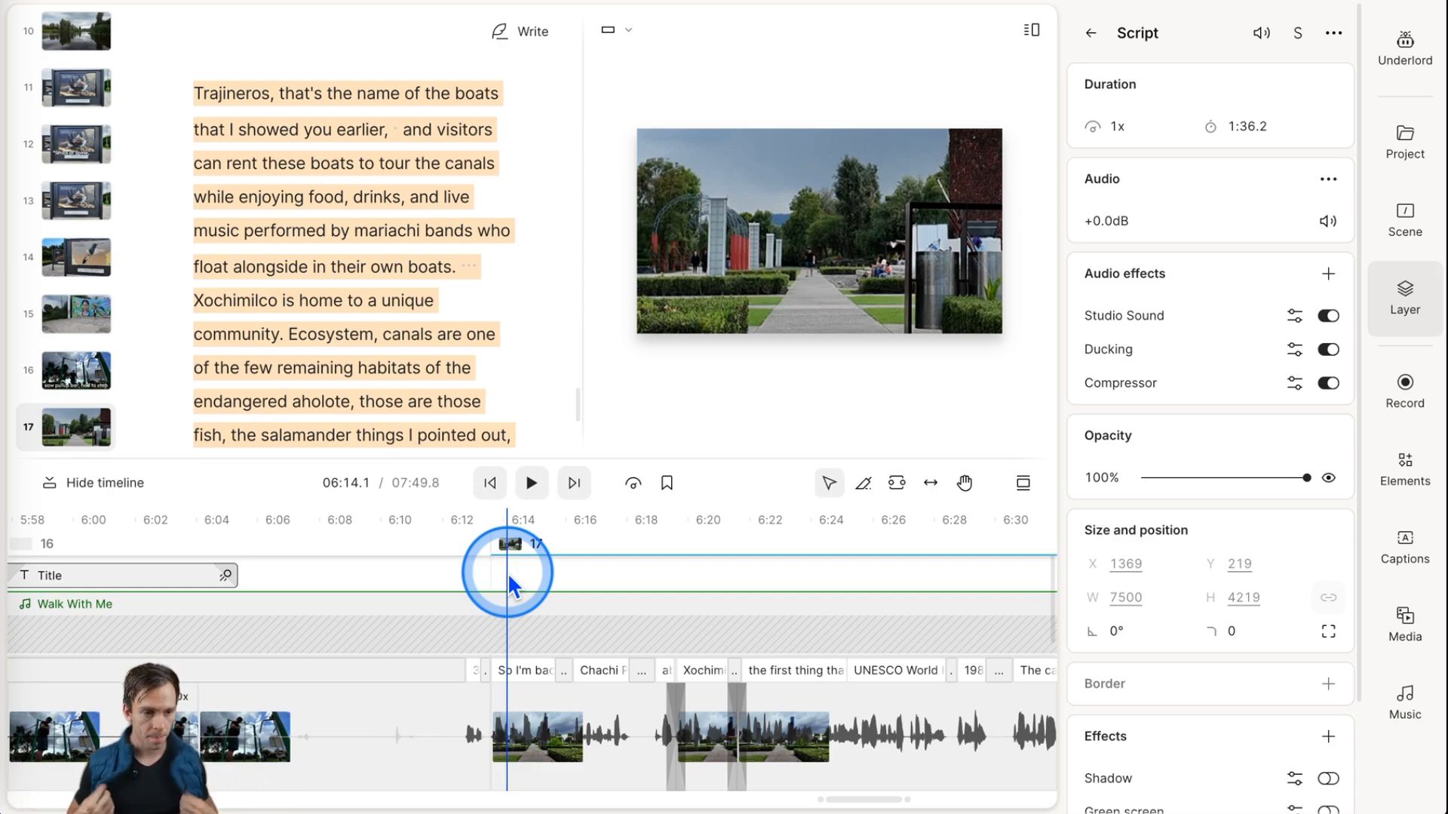
pyautogui.click(843, 264)
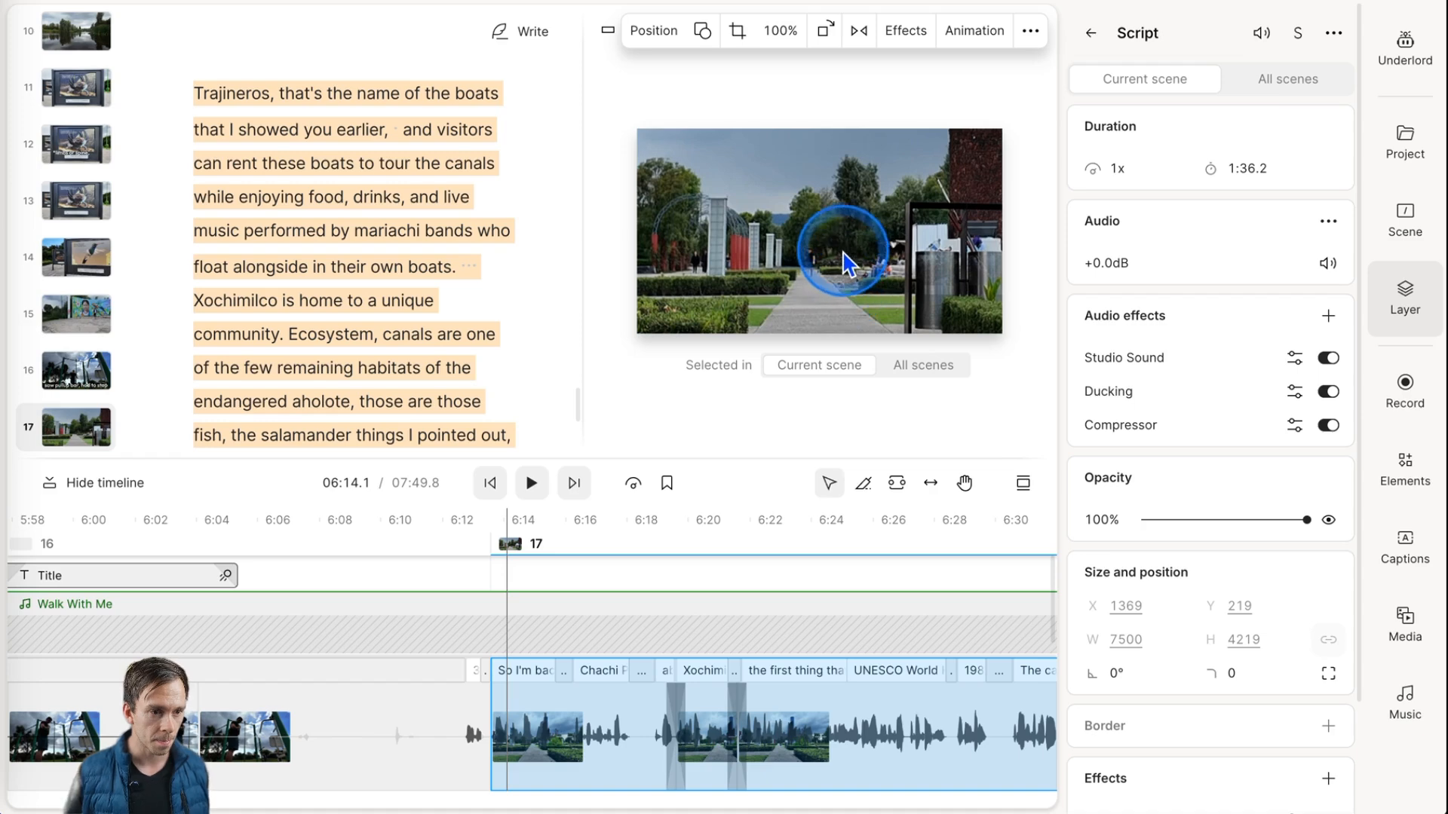
pyautogui.scroll(-3, 1229, 604)
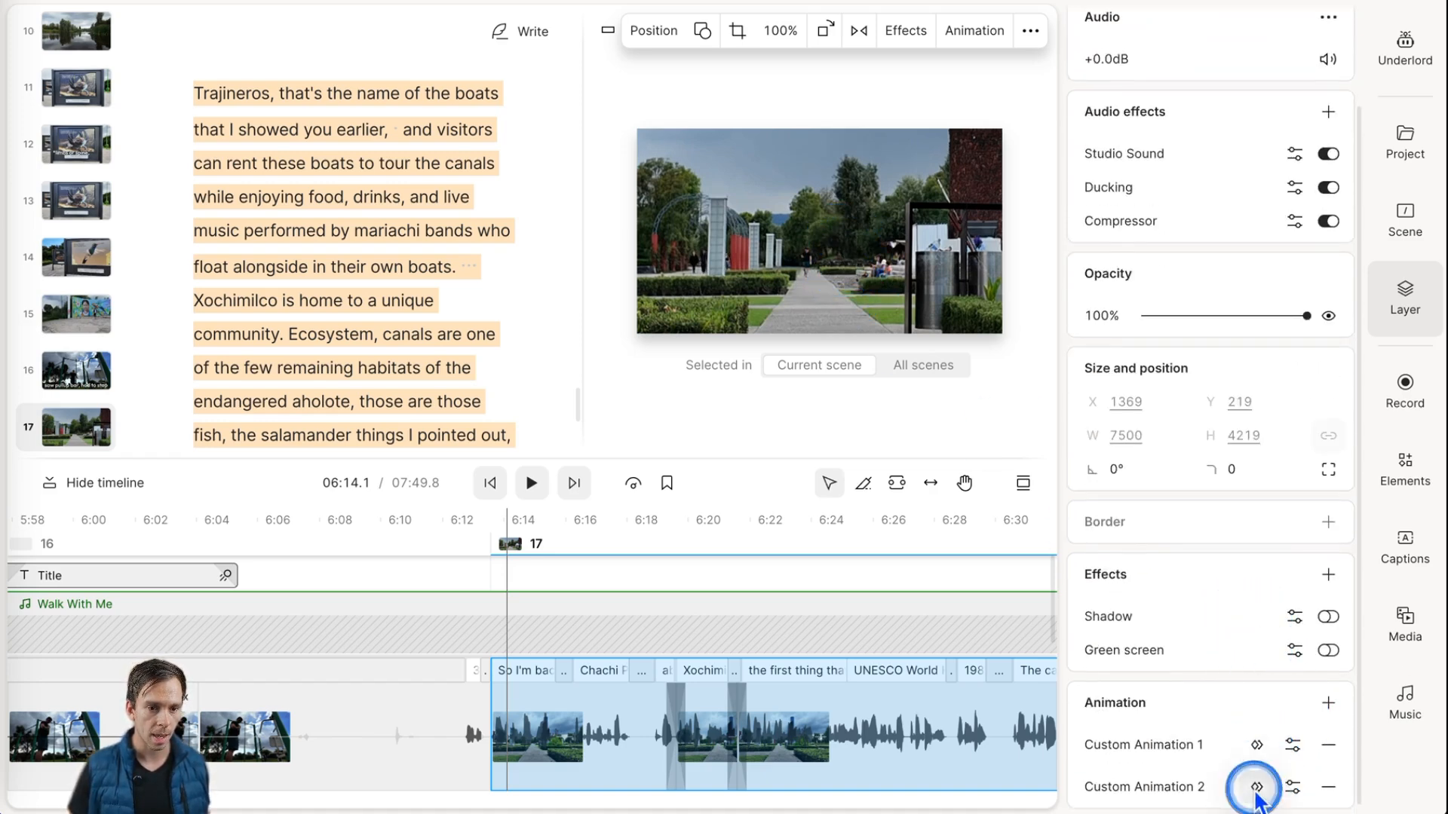
pyautogui.click(1256, 788)
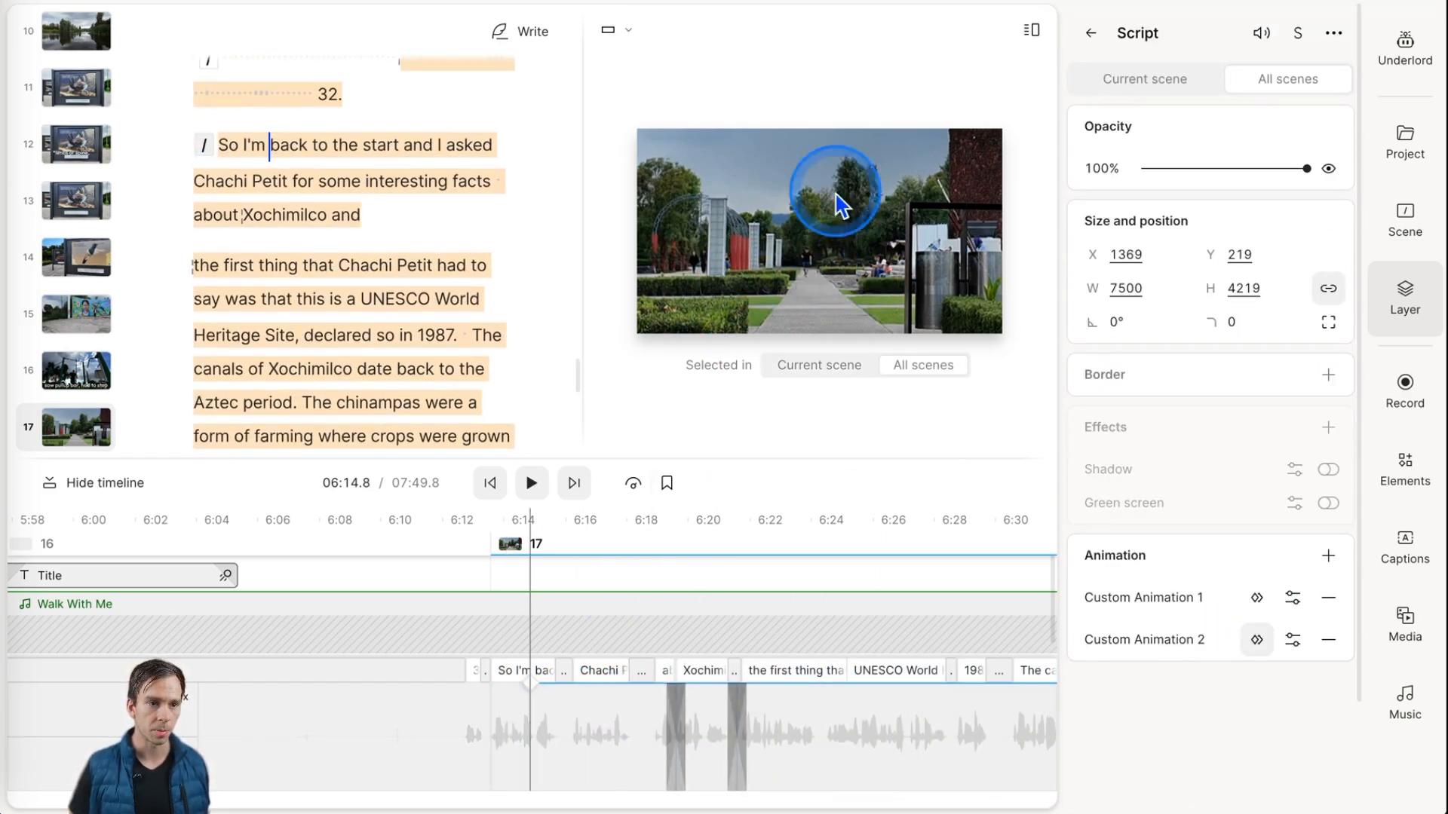
# Scrub through scene 17 between the Custom Animation 2 keyframes to examine how the framing changes
pyautogui.hscroll(5, 757, 663)
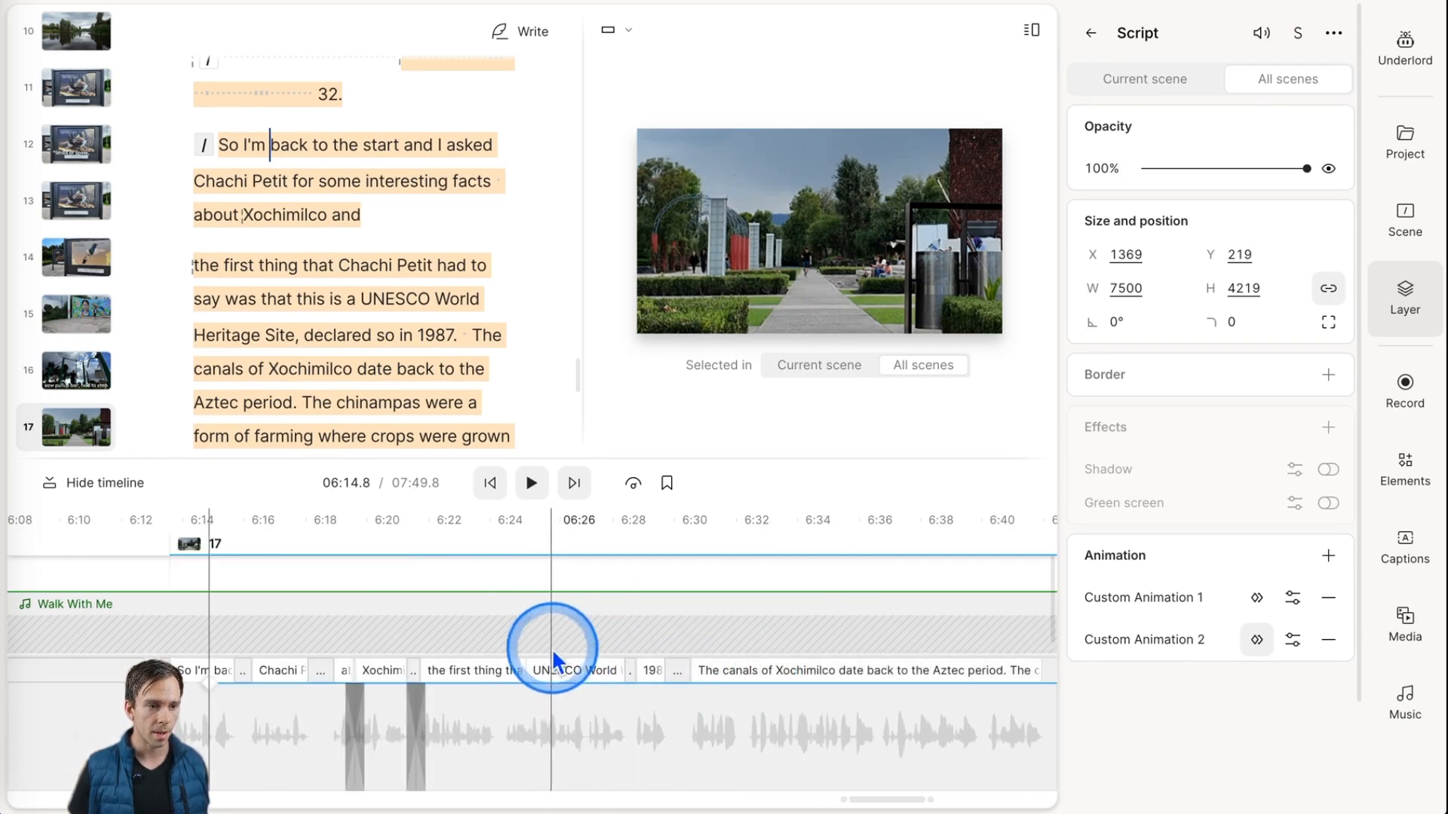
pyautogui.scroll(-5, 798, 664)
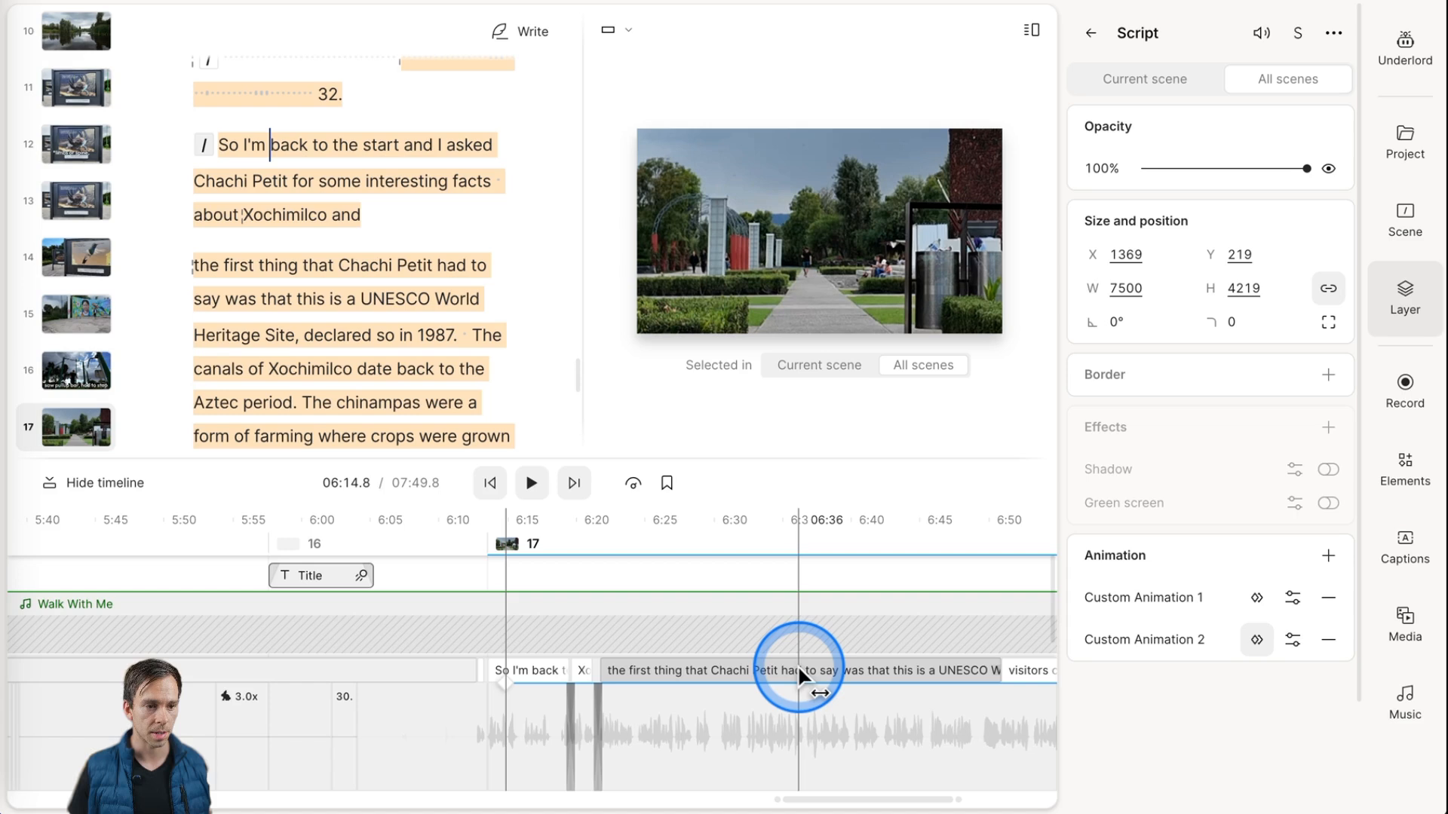
pyautogui.hscroll(2, 798, 663)
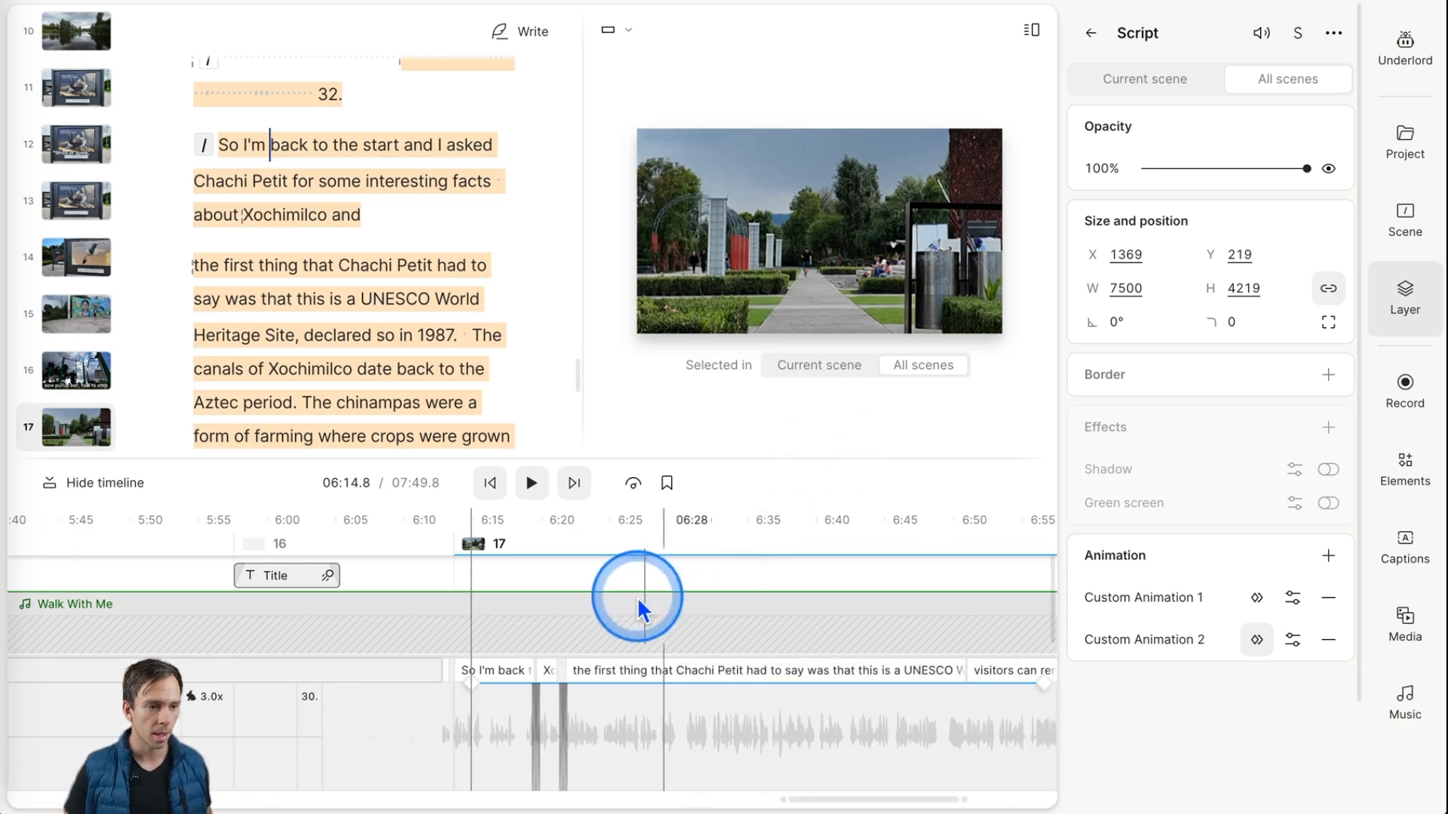
pyautogui.moveTo(639, 609); pyautogui.dragTo(1060, 558)
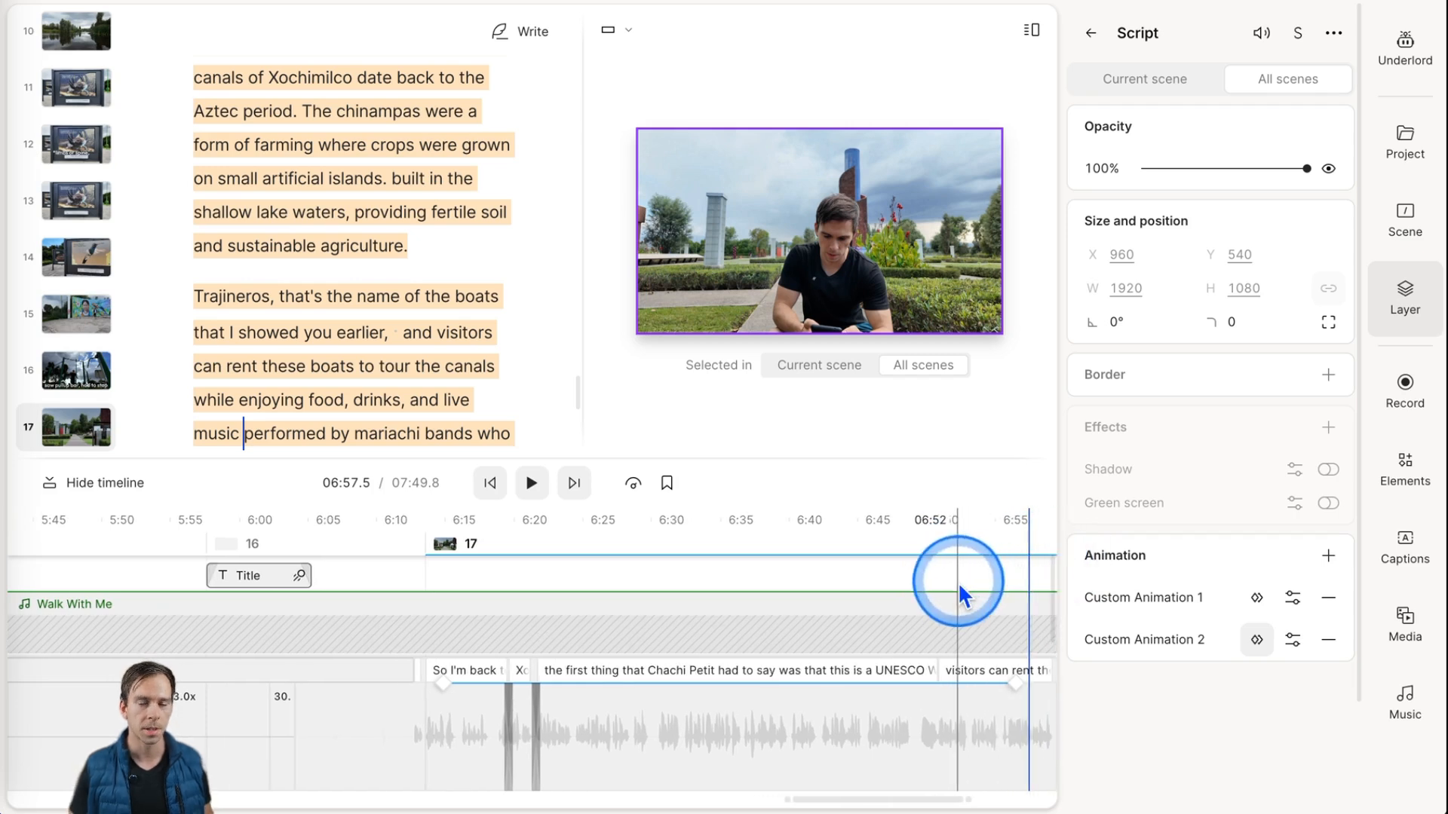
pyautogui.click(845, 693)
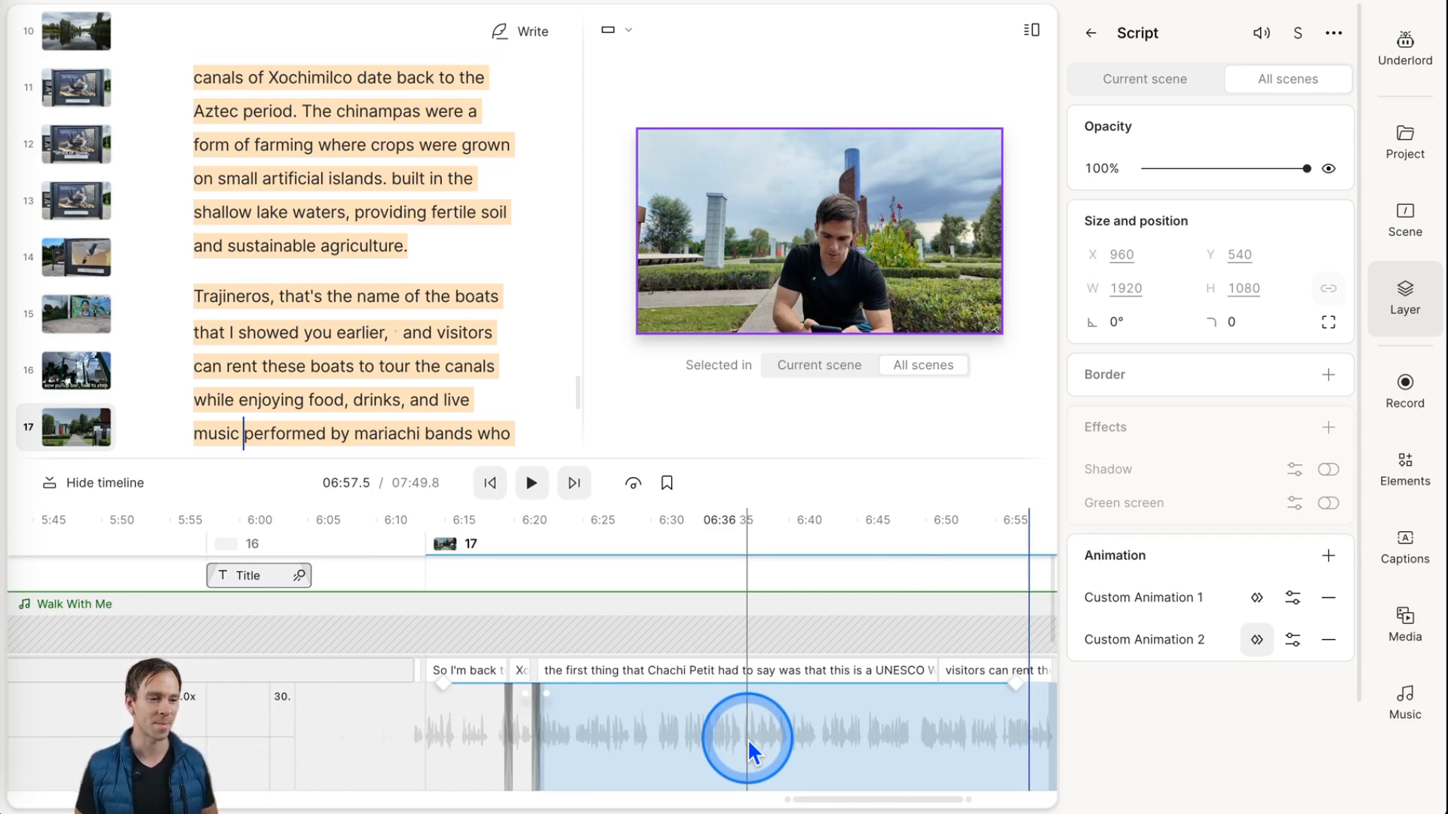
pyautogui.moveTo(749, 739); pyautogui.dragTo(692, 635)
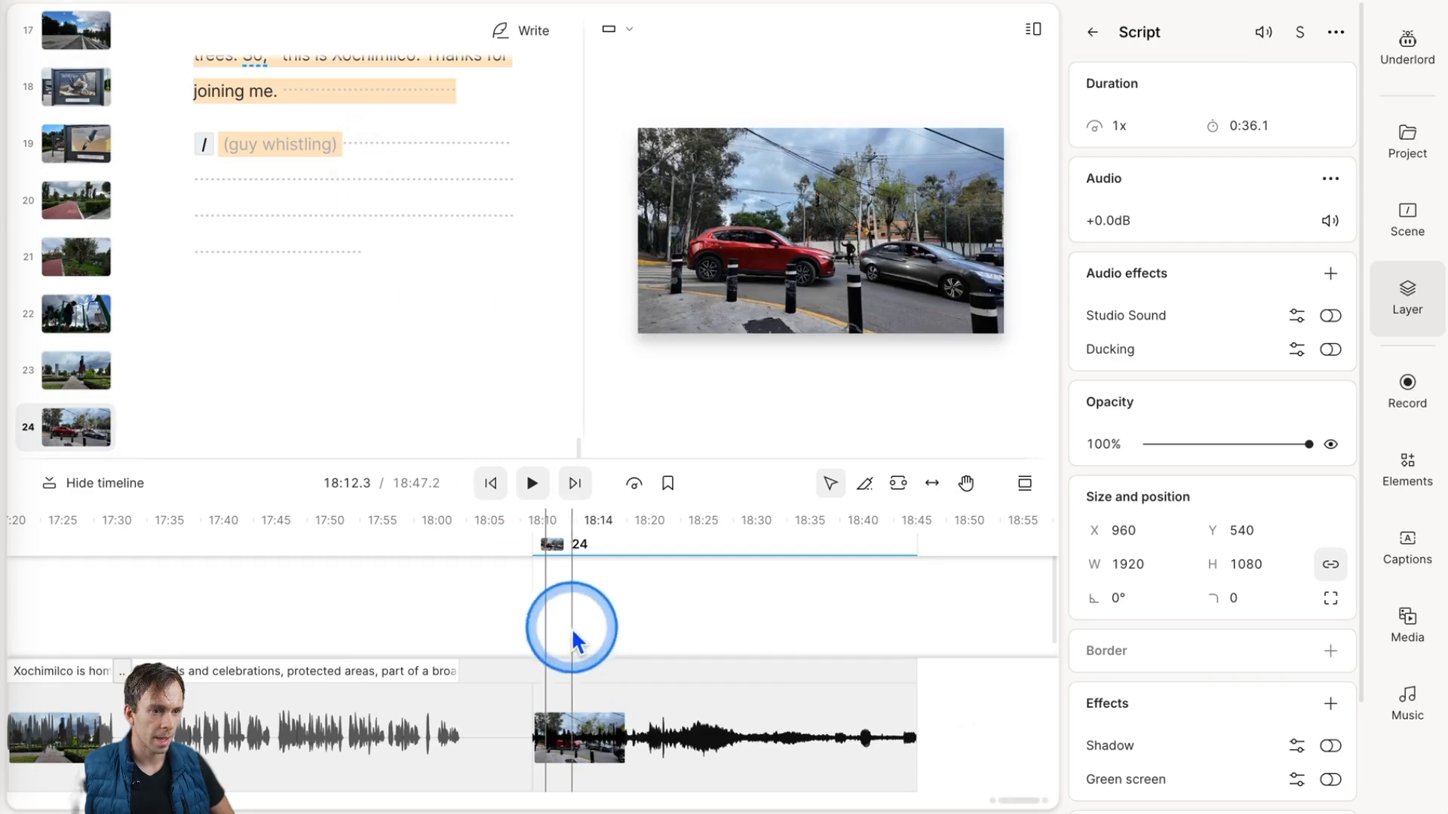
# Scrub through the street clip in scene 24 to preview its footage
pyautogui.moveTo(572, 628); pyautogui.dragTo(709, 634)
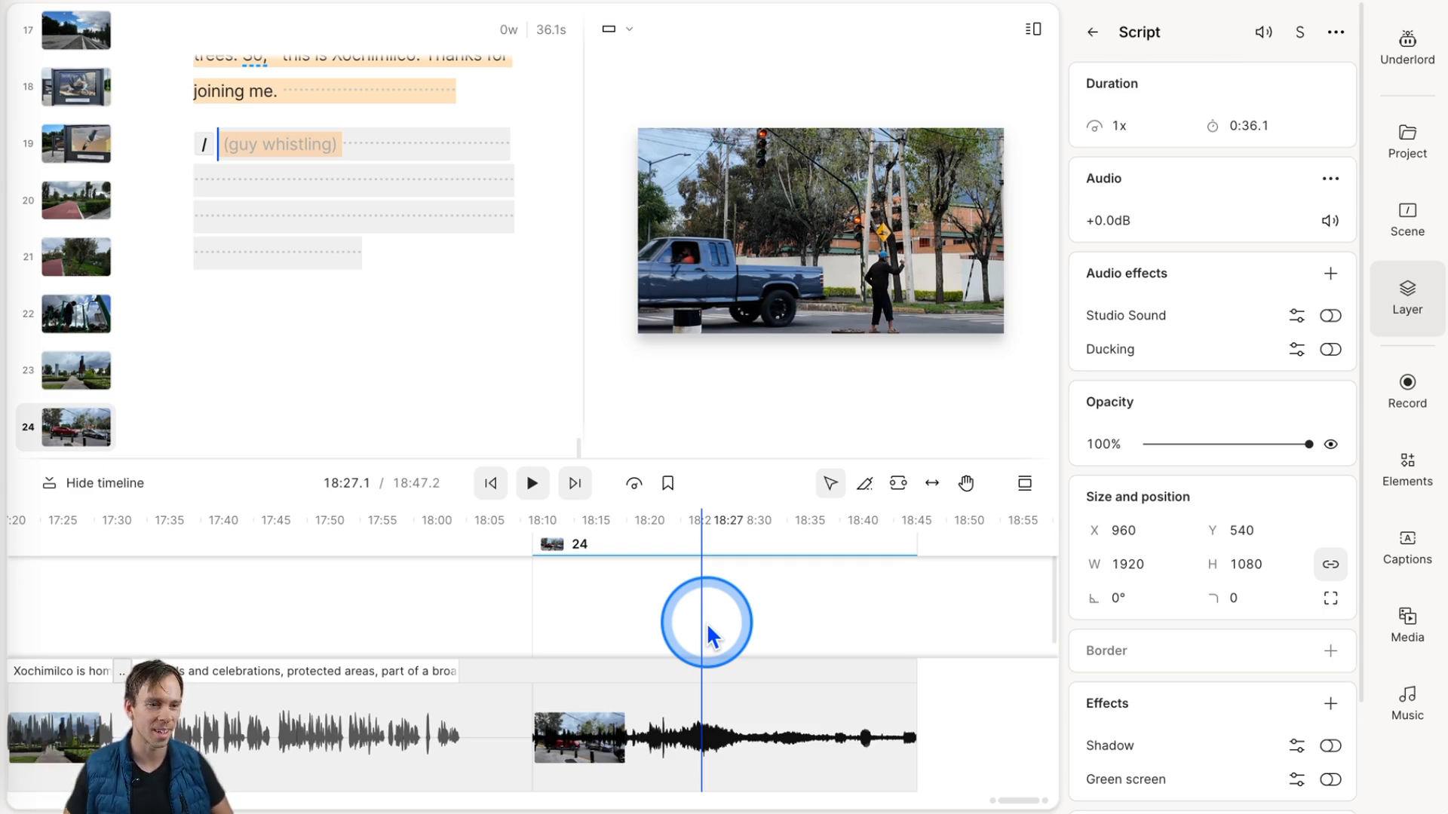
pyautogui.click(559, 620)
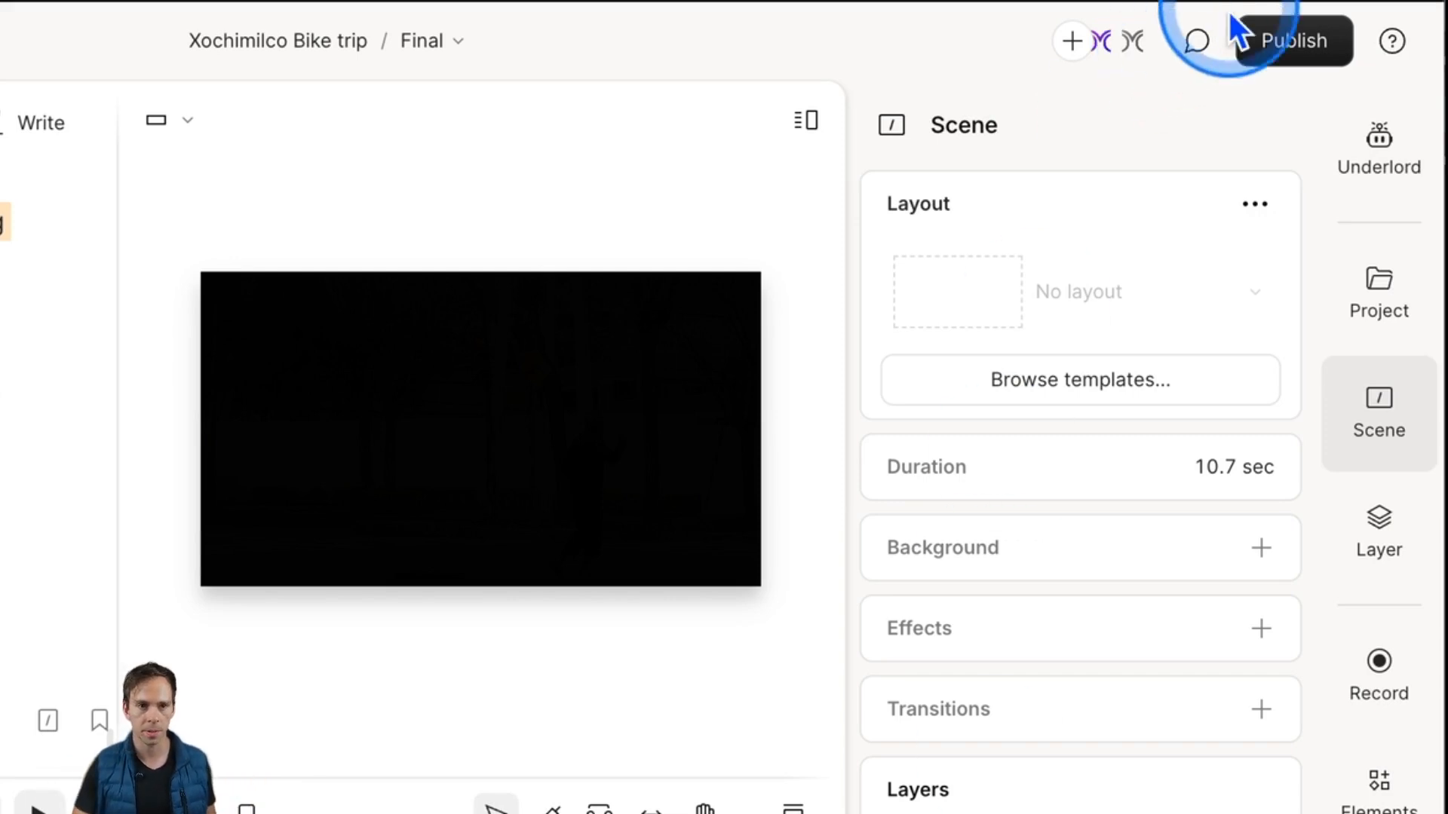
# Open the publishing options of the Final composition and examine its web link resolution, access and publishing status
pyautogui.click(1283, 34)
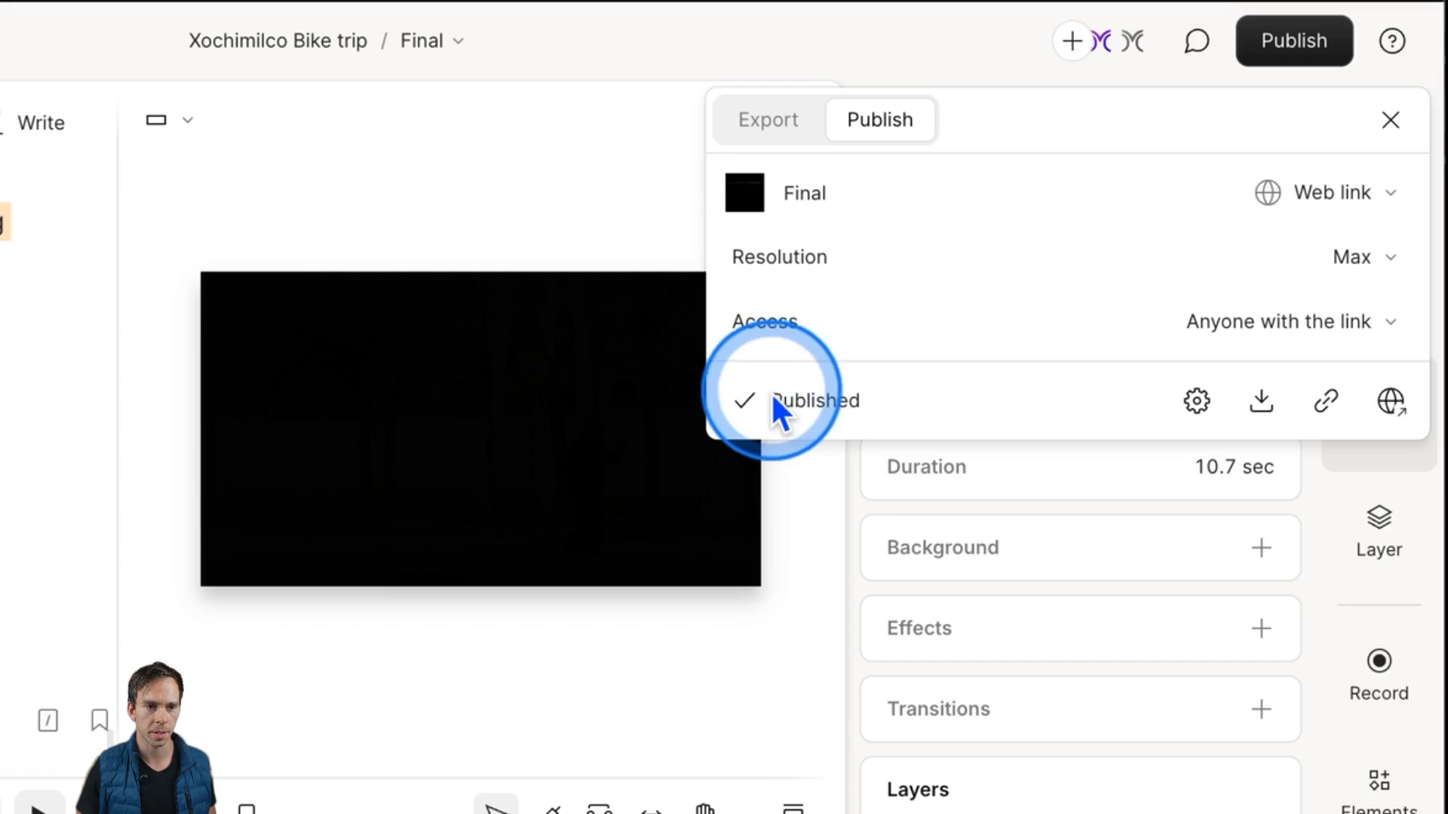
pyautogui.click(1267, 59)
pyautogui.click(1277, 52)
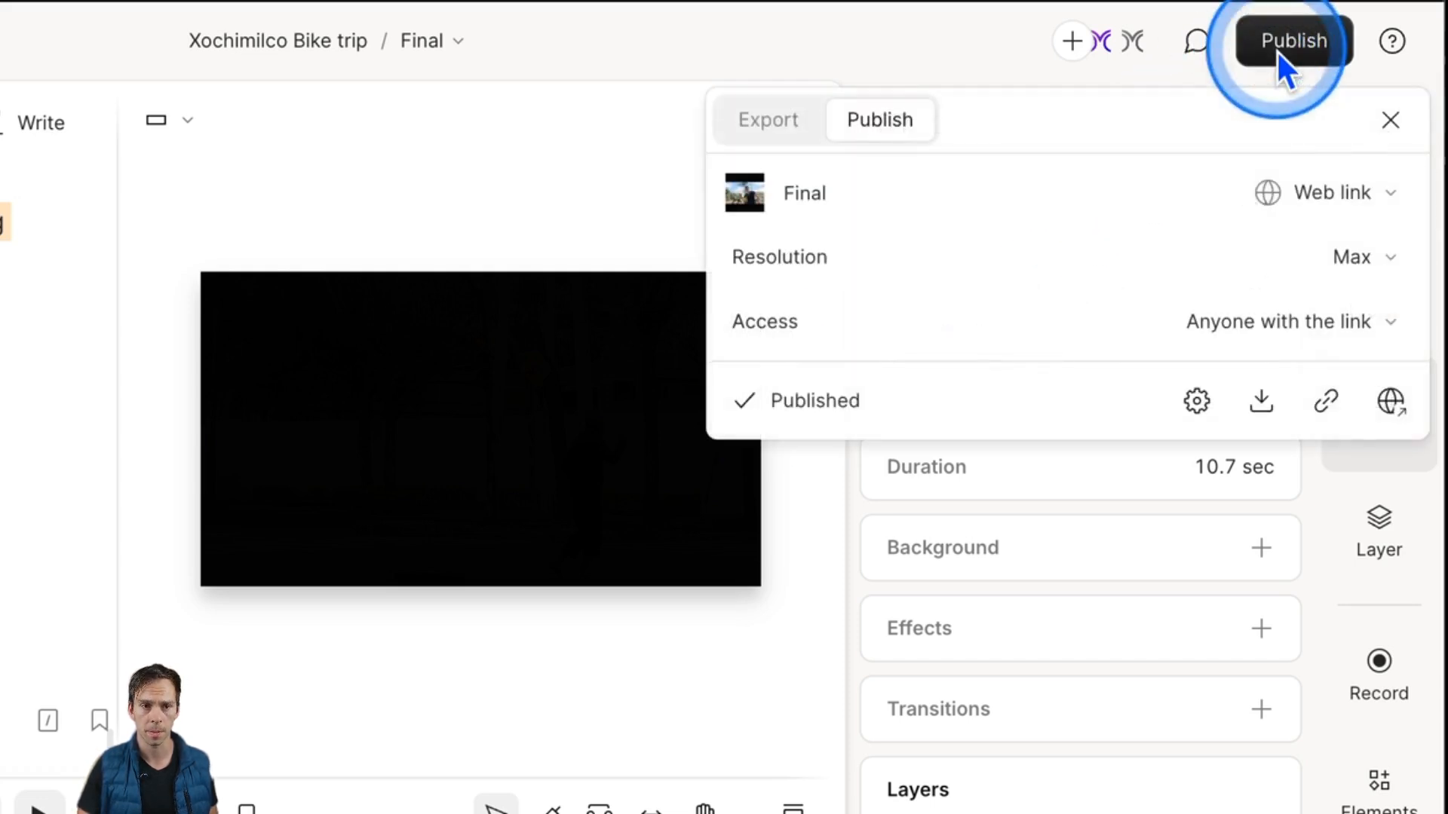
pyautogui.click(825, 398)
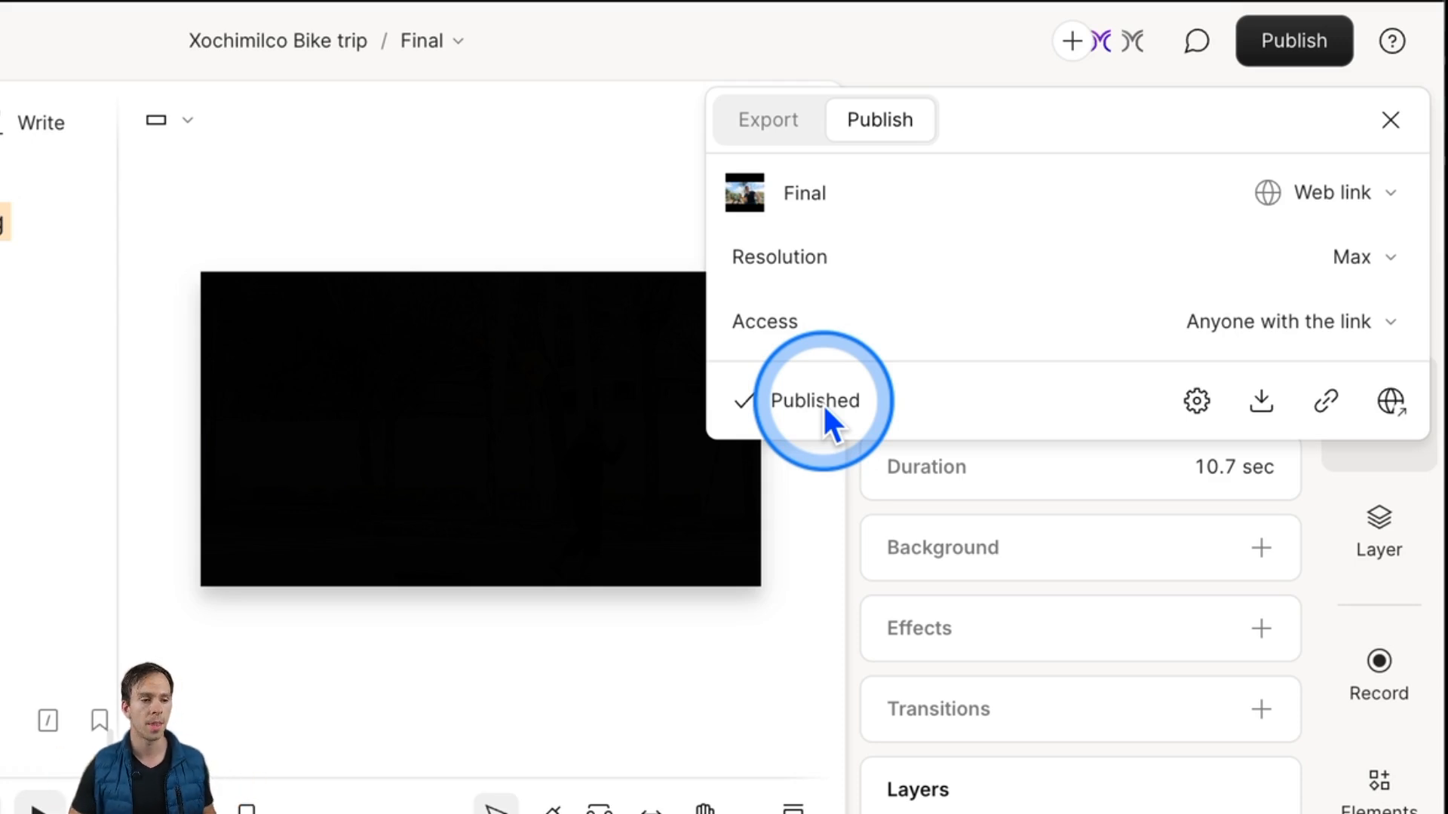
# Set the publishing destination of the Final composition to YouTube
pyautogui.click(1316, 206)
pyautogui.click(1311, 303)
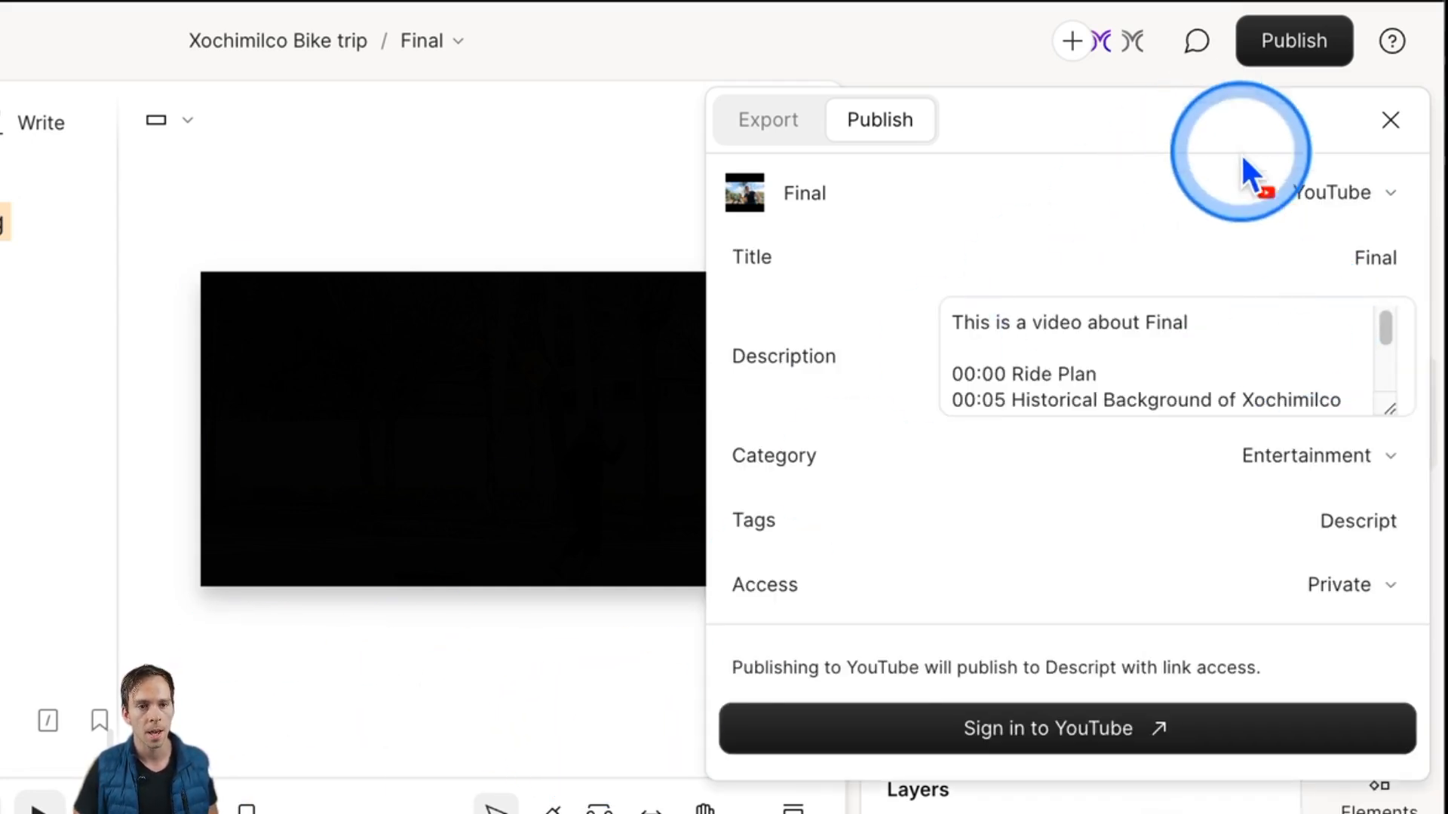
pyautogui.click(1282, 192)
pyautogui.click(1292, 307)
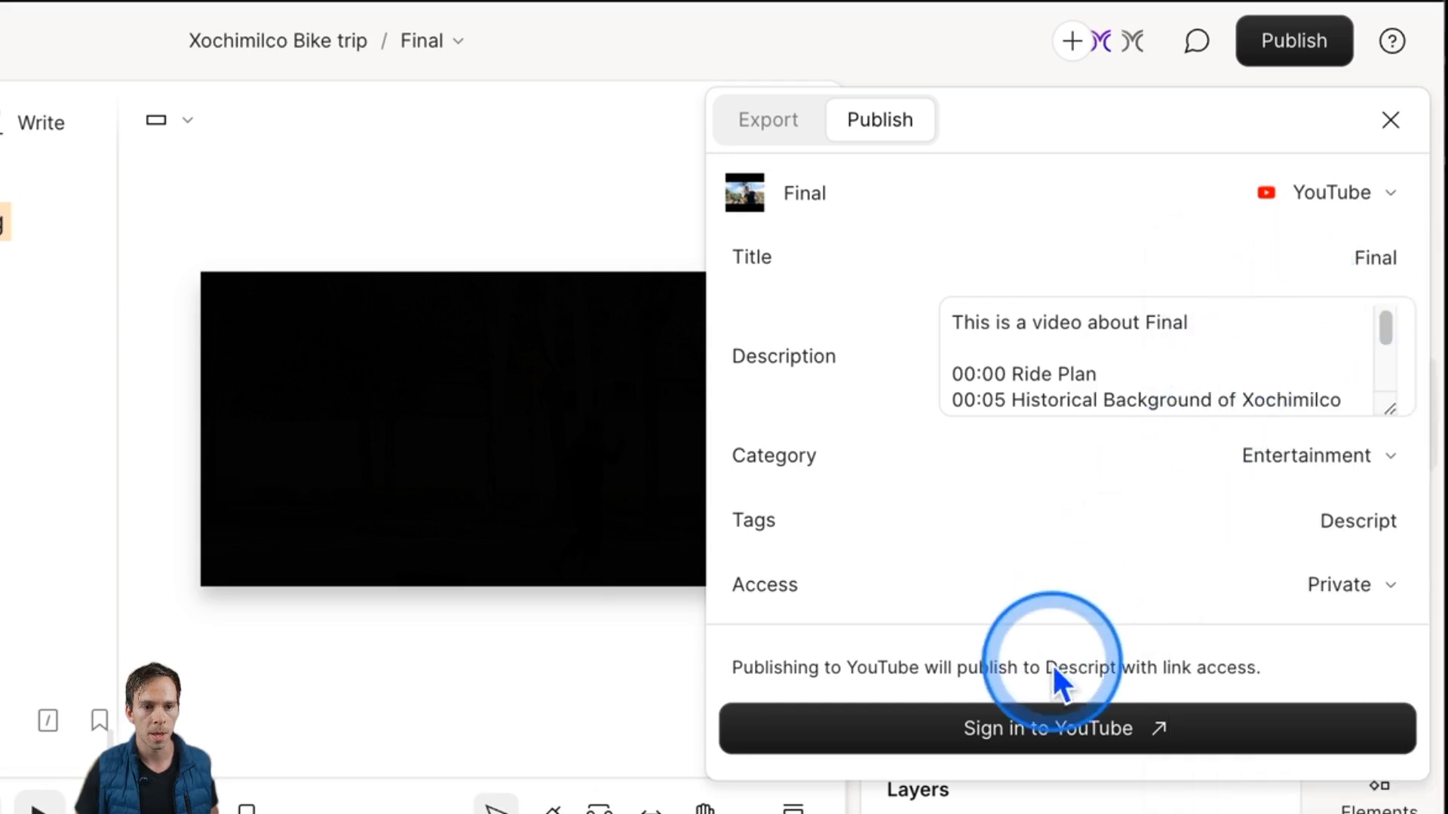
# Sign in to YouTube, publish the Final composition there, and close the publishing options
pyautogui.click(1027, 729)
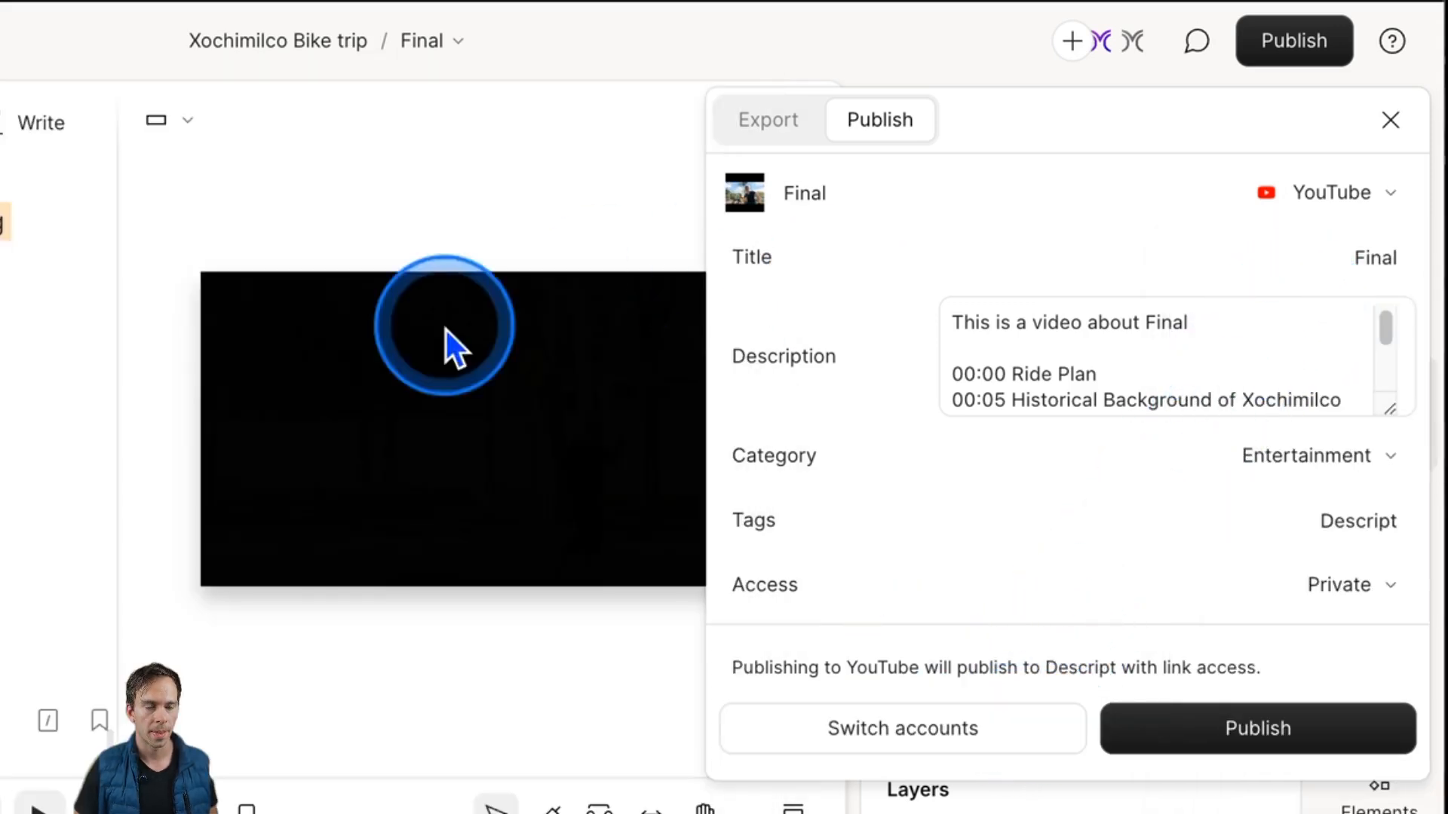
pyautogui.click(1328, 737)
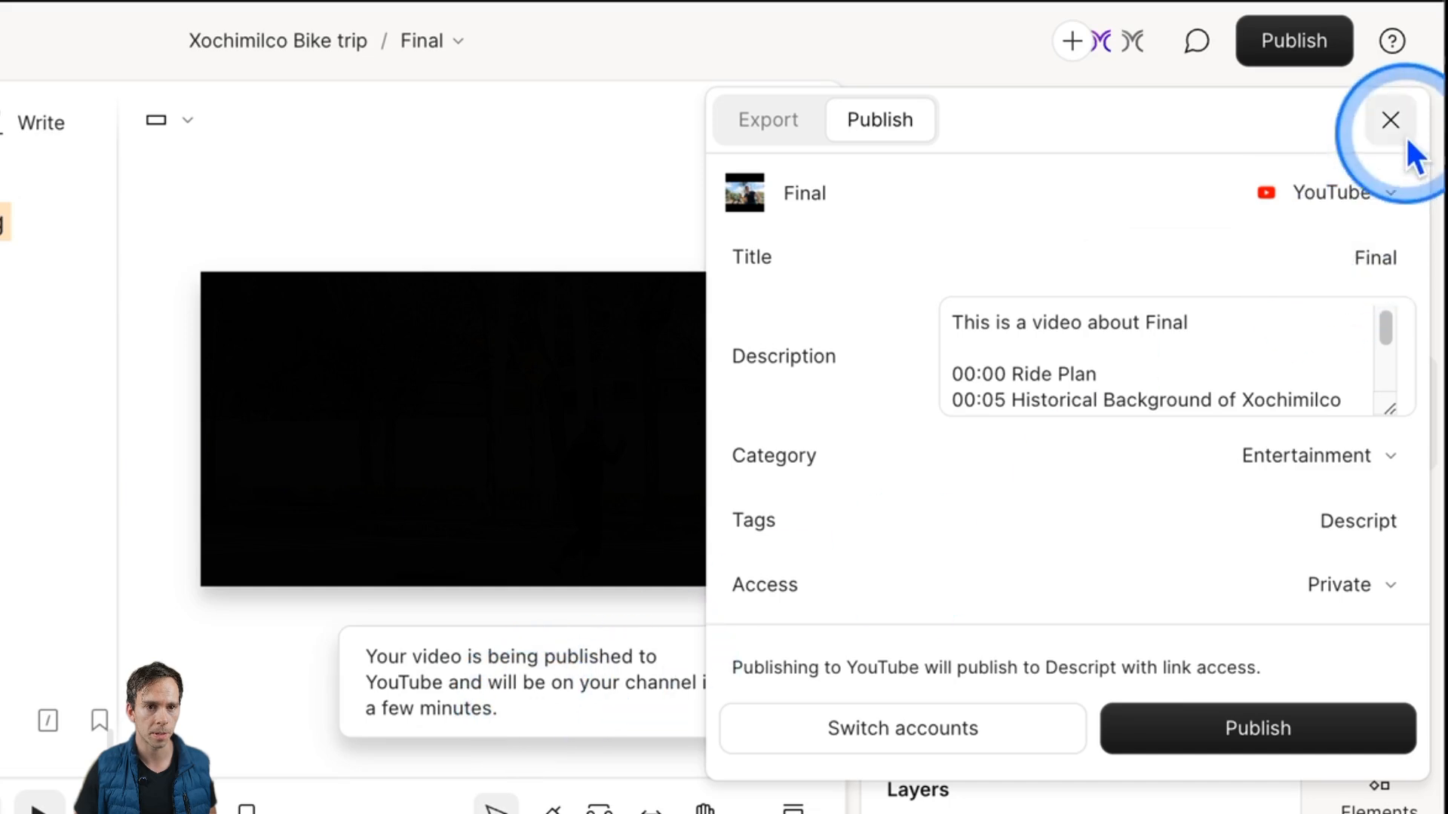
pyautogui.click(1391, 121)
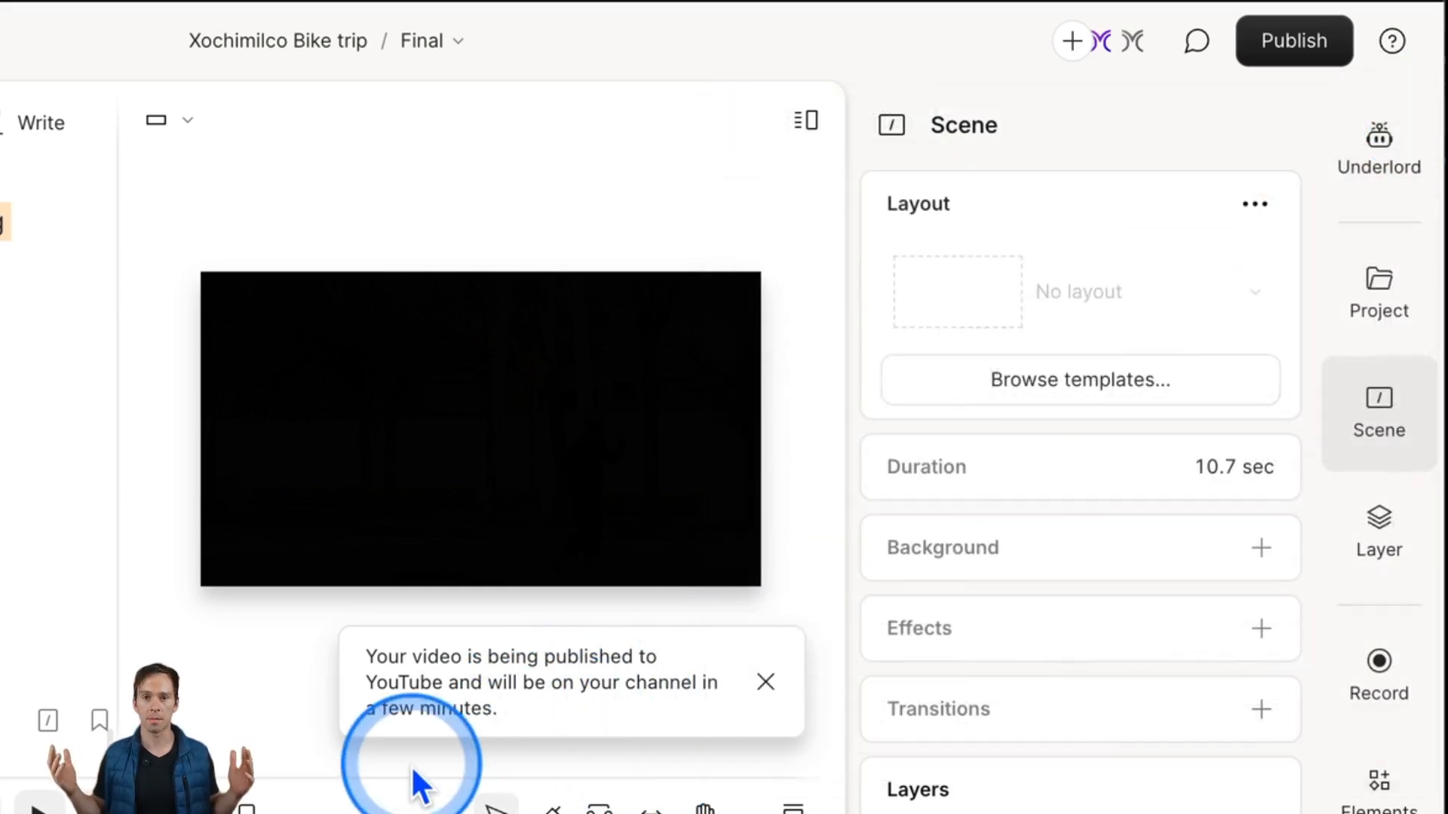